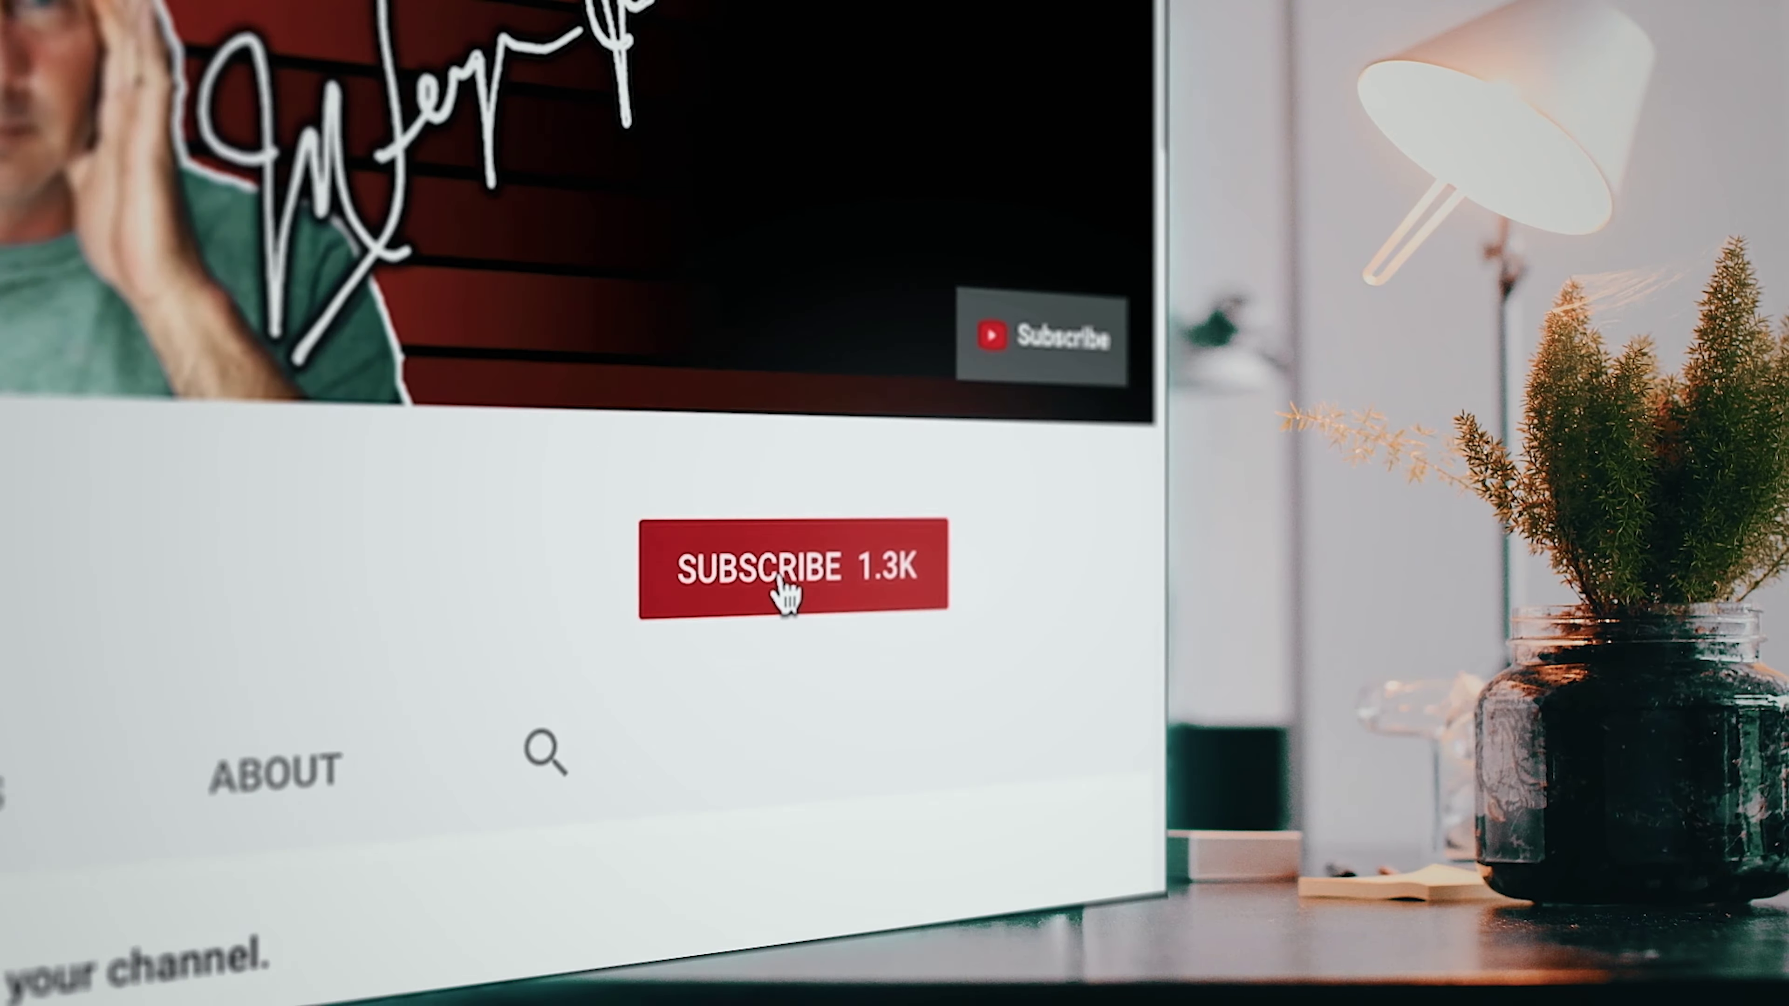
left_click(786, 594)
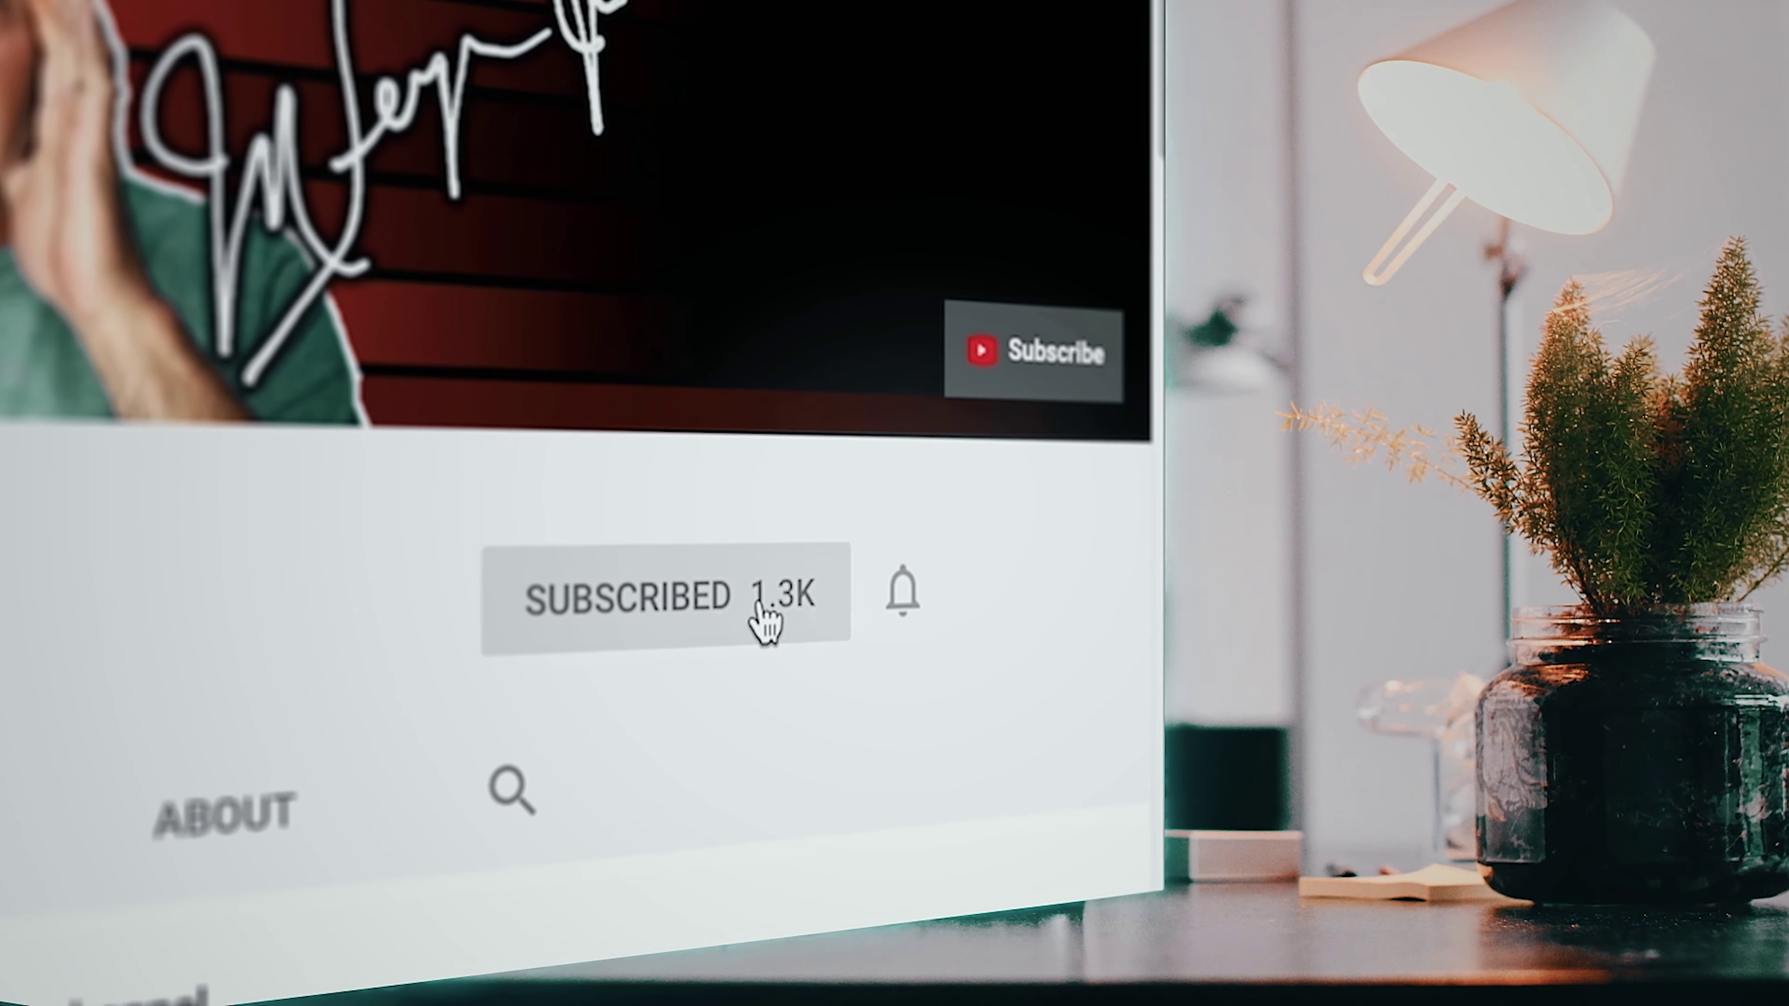
left_click(906, 595)
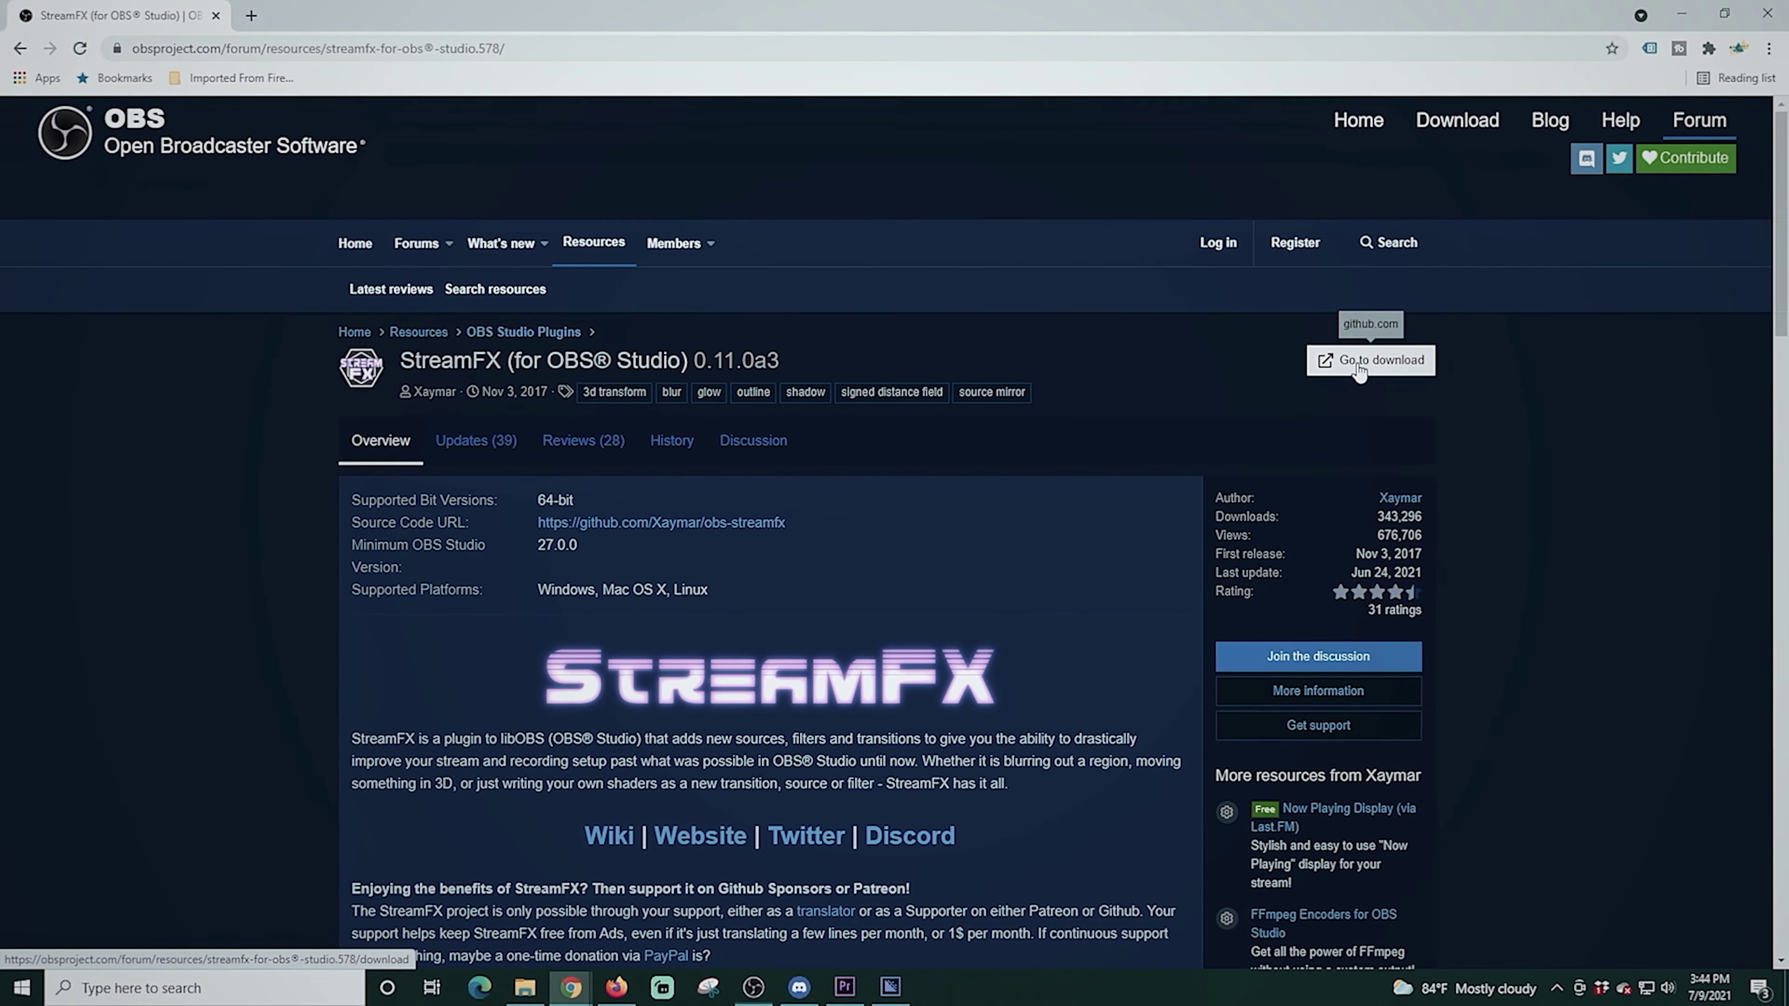
Download the Windows .exe installer of StreamFX 0.11.0 Alpha 3 from its GitHub release page
left_click(1360, 368)
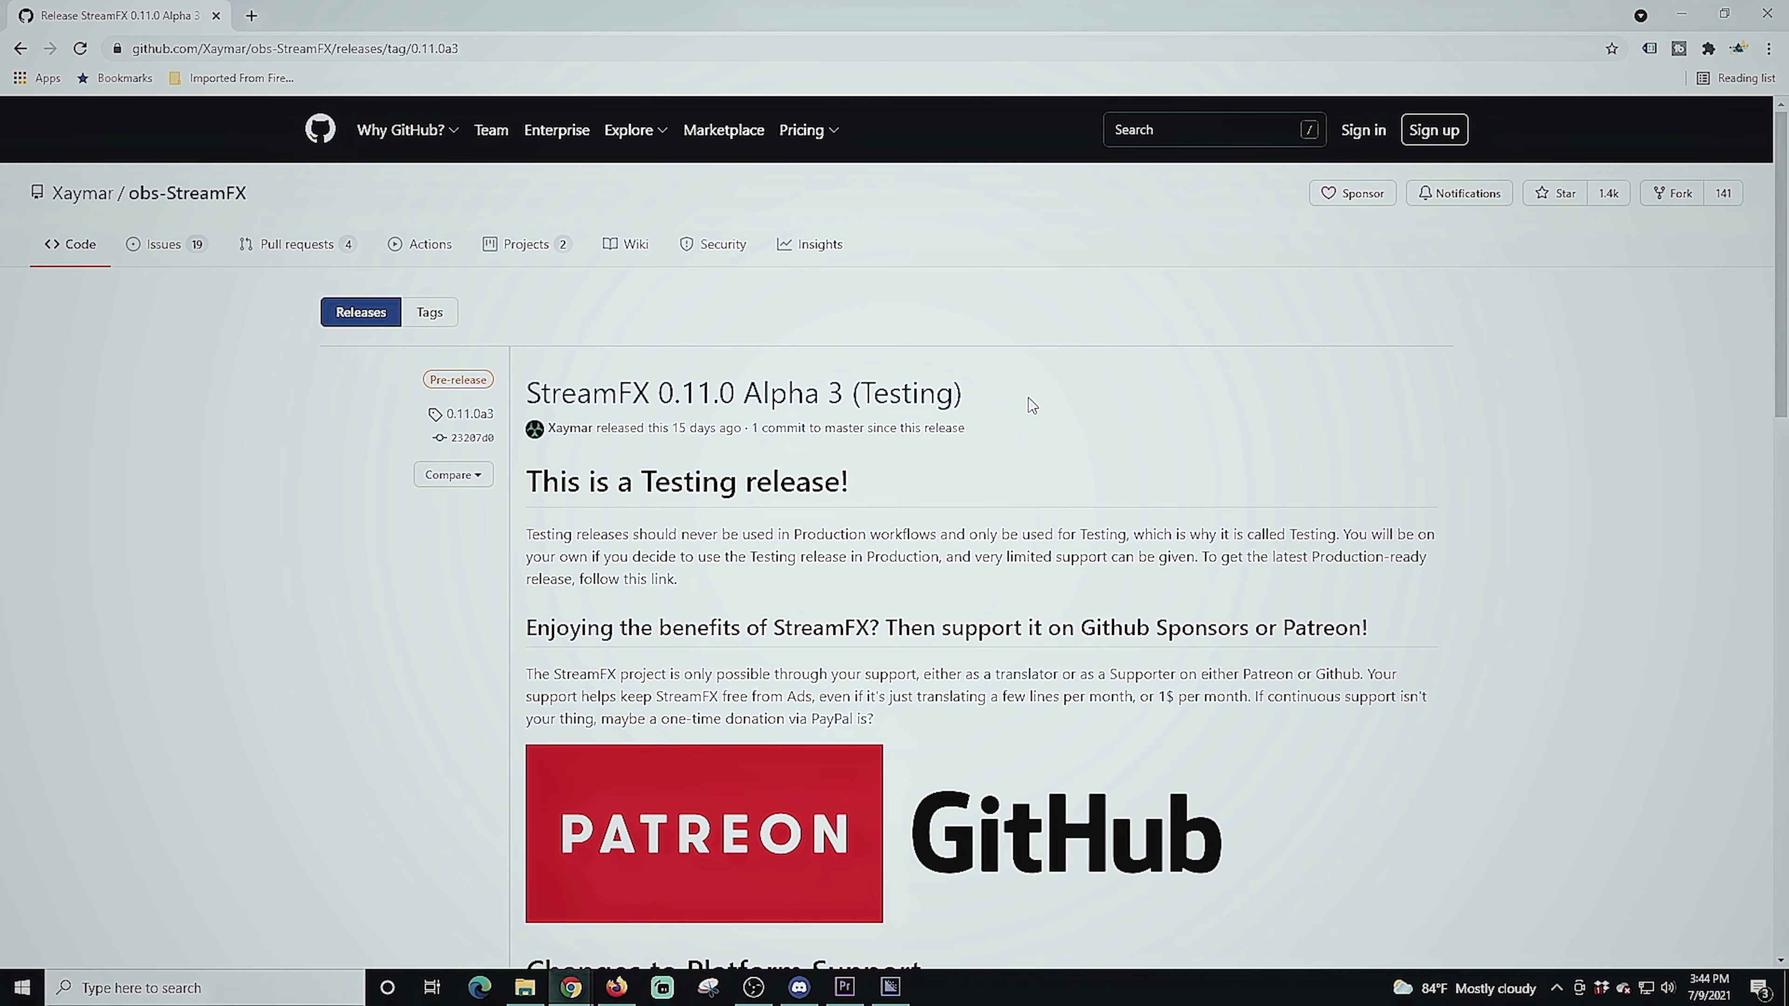
scroll(915, 452, "down", 20)
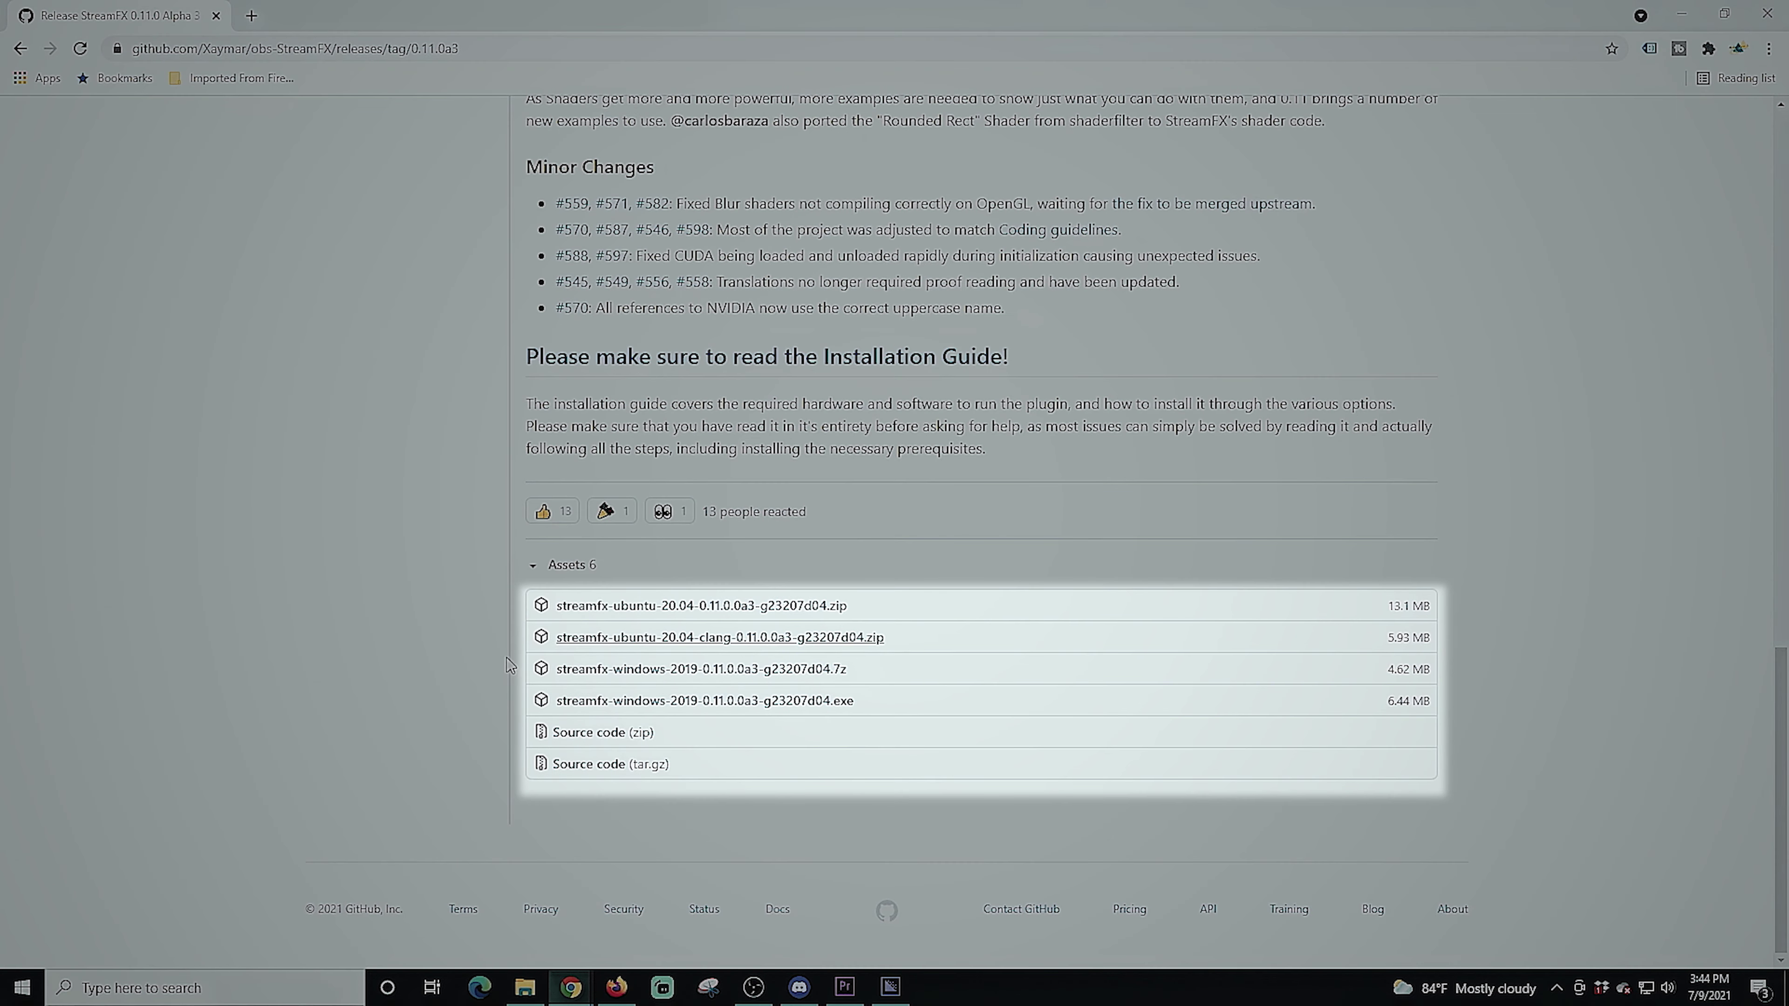
left_click(634, 711)
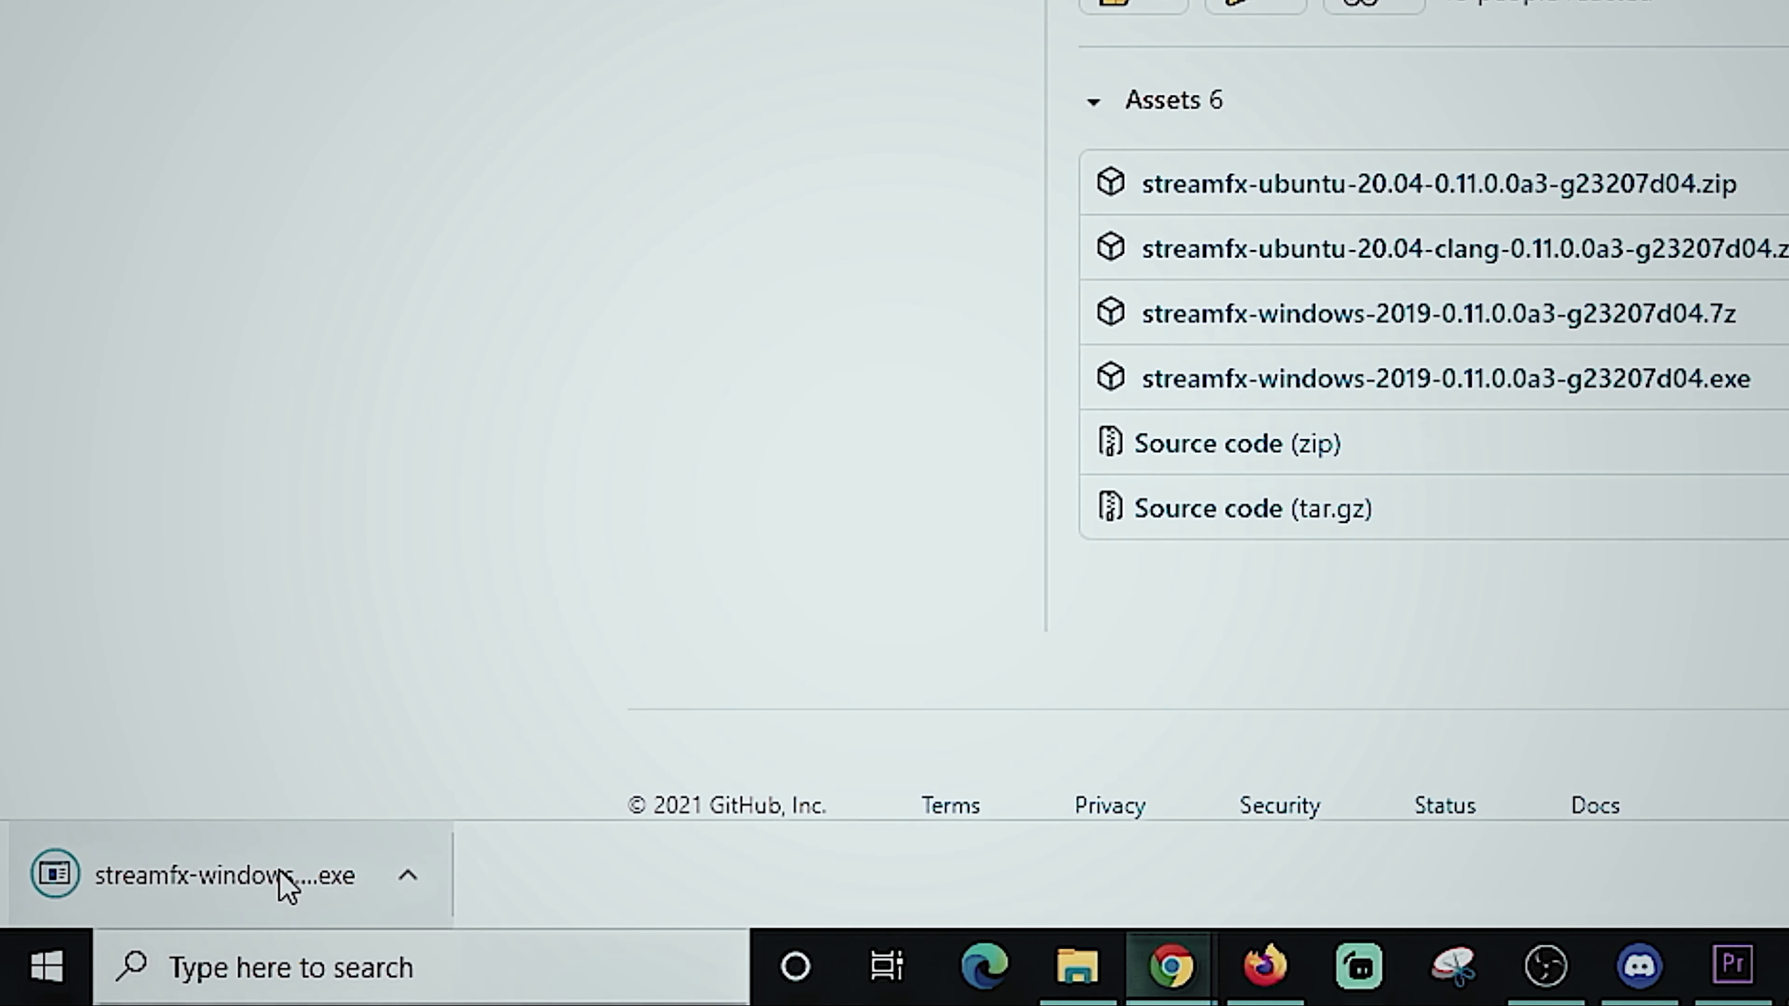
Run the downloaded StreamFX installer past the license agreement and exit the setup without installing
left_click(285, 885)
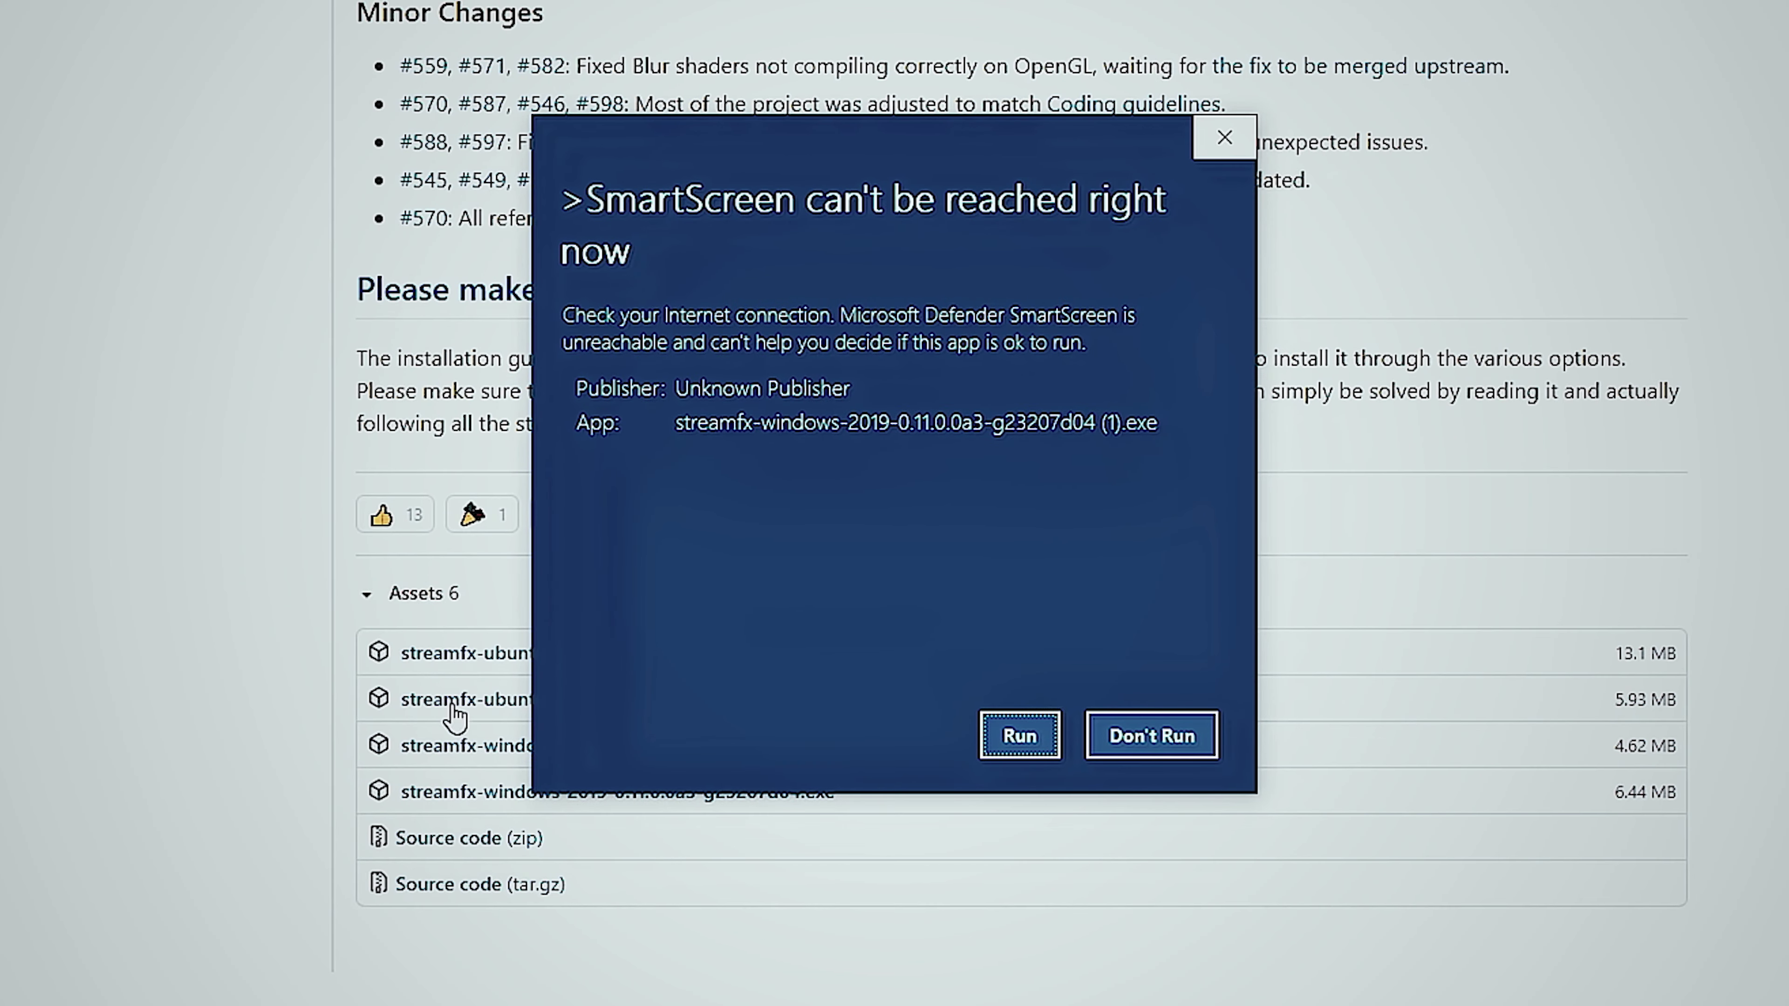
left_click(1025, 737)
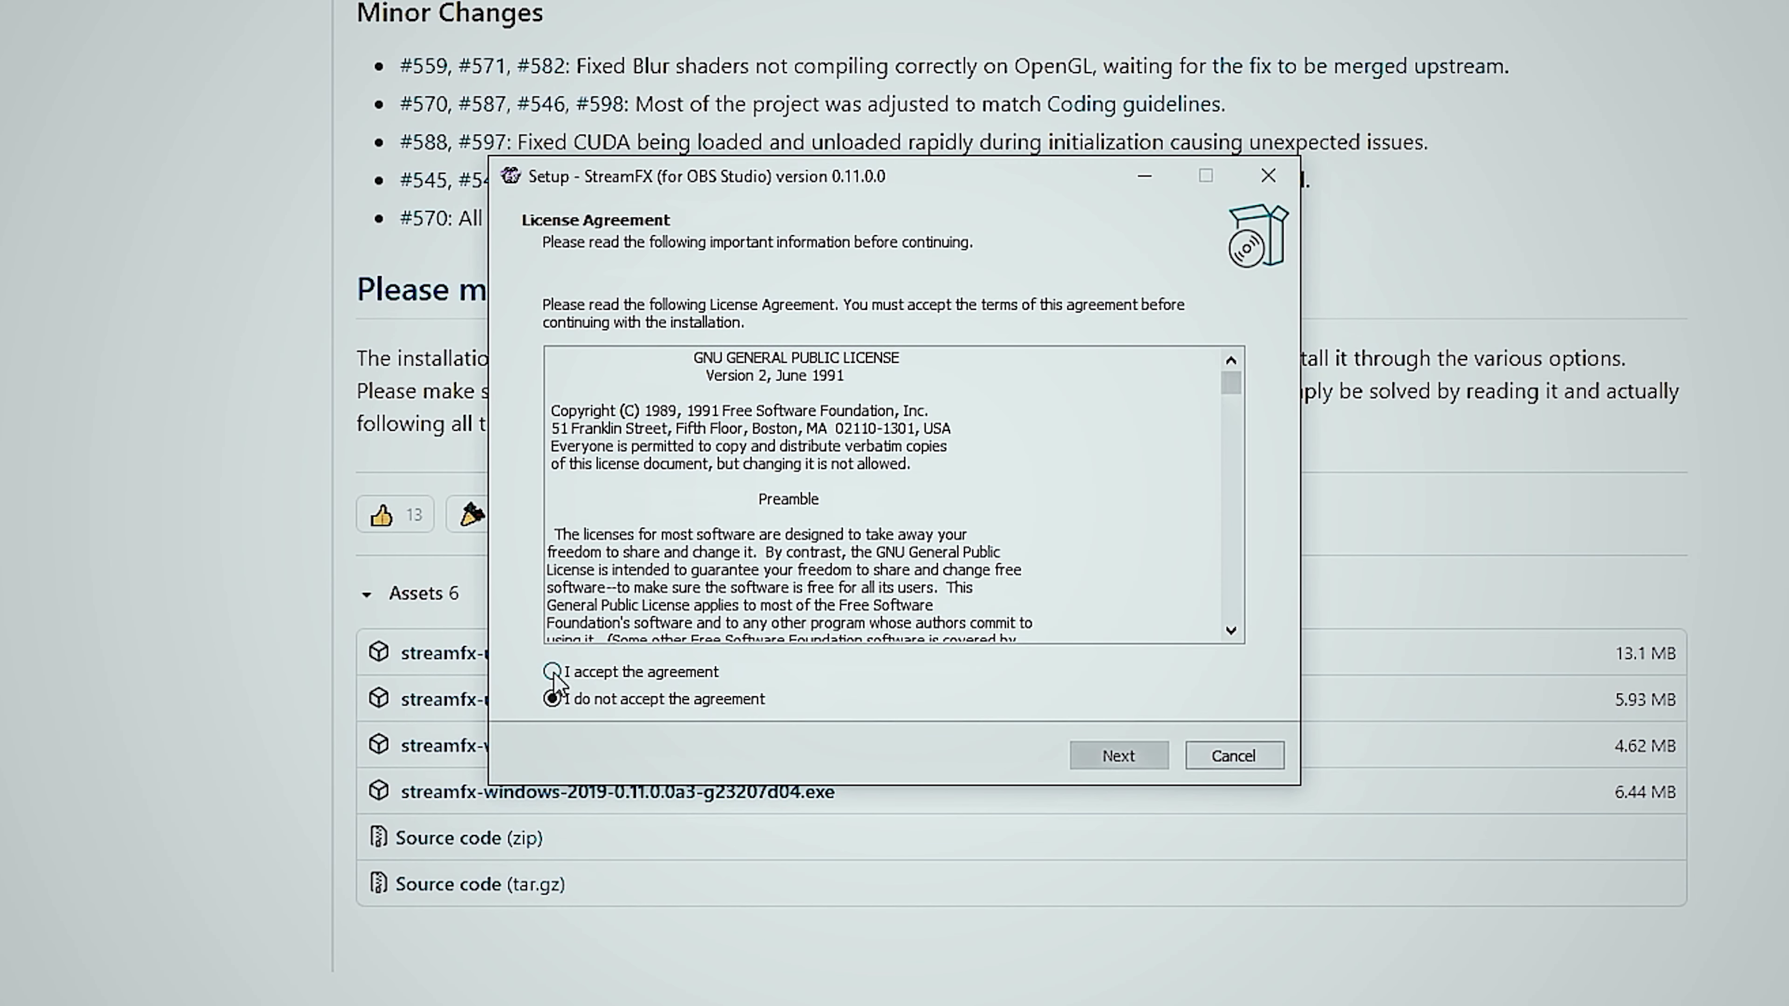
left_click(1095, 767)
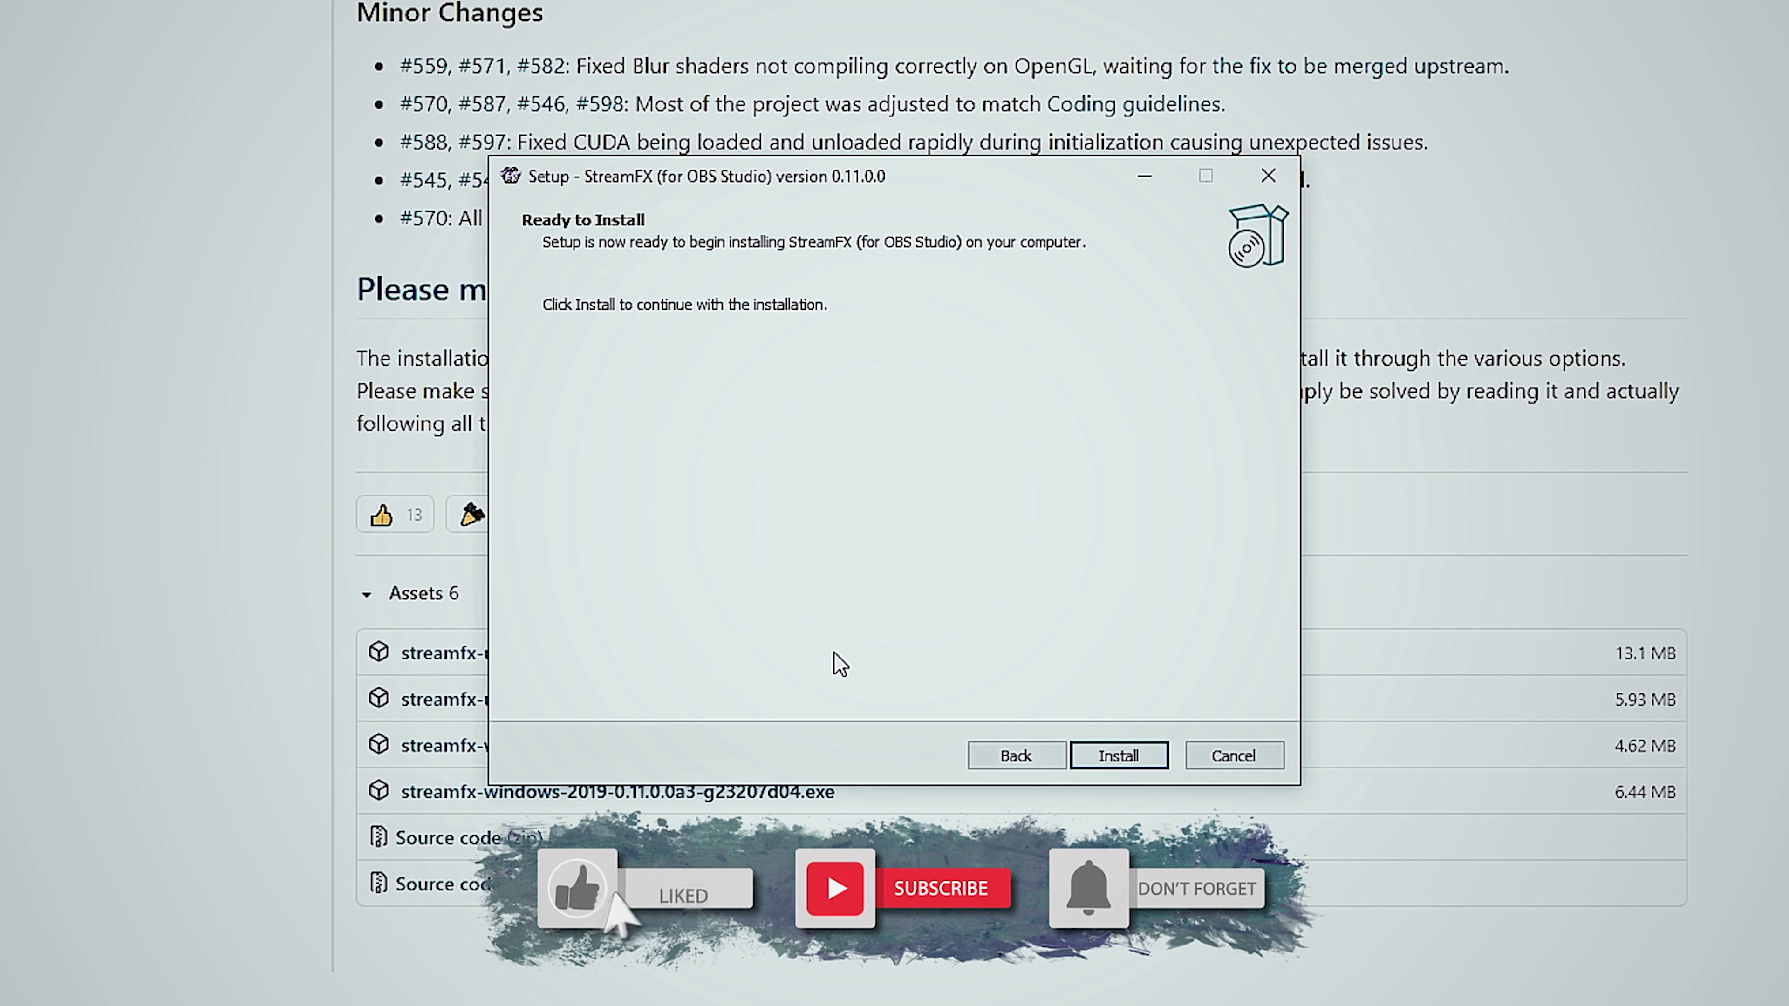
left_click(1234, 758)
left_click(990, 627)
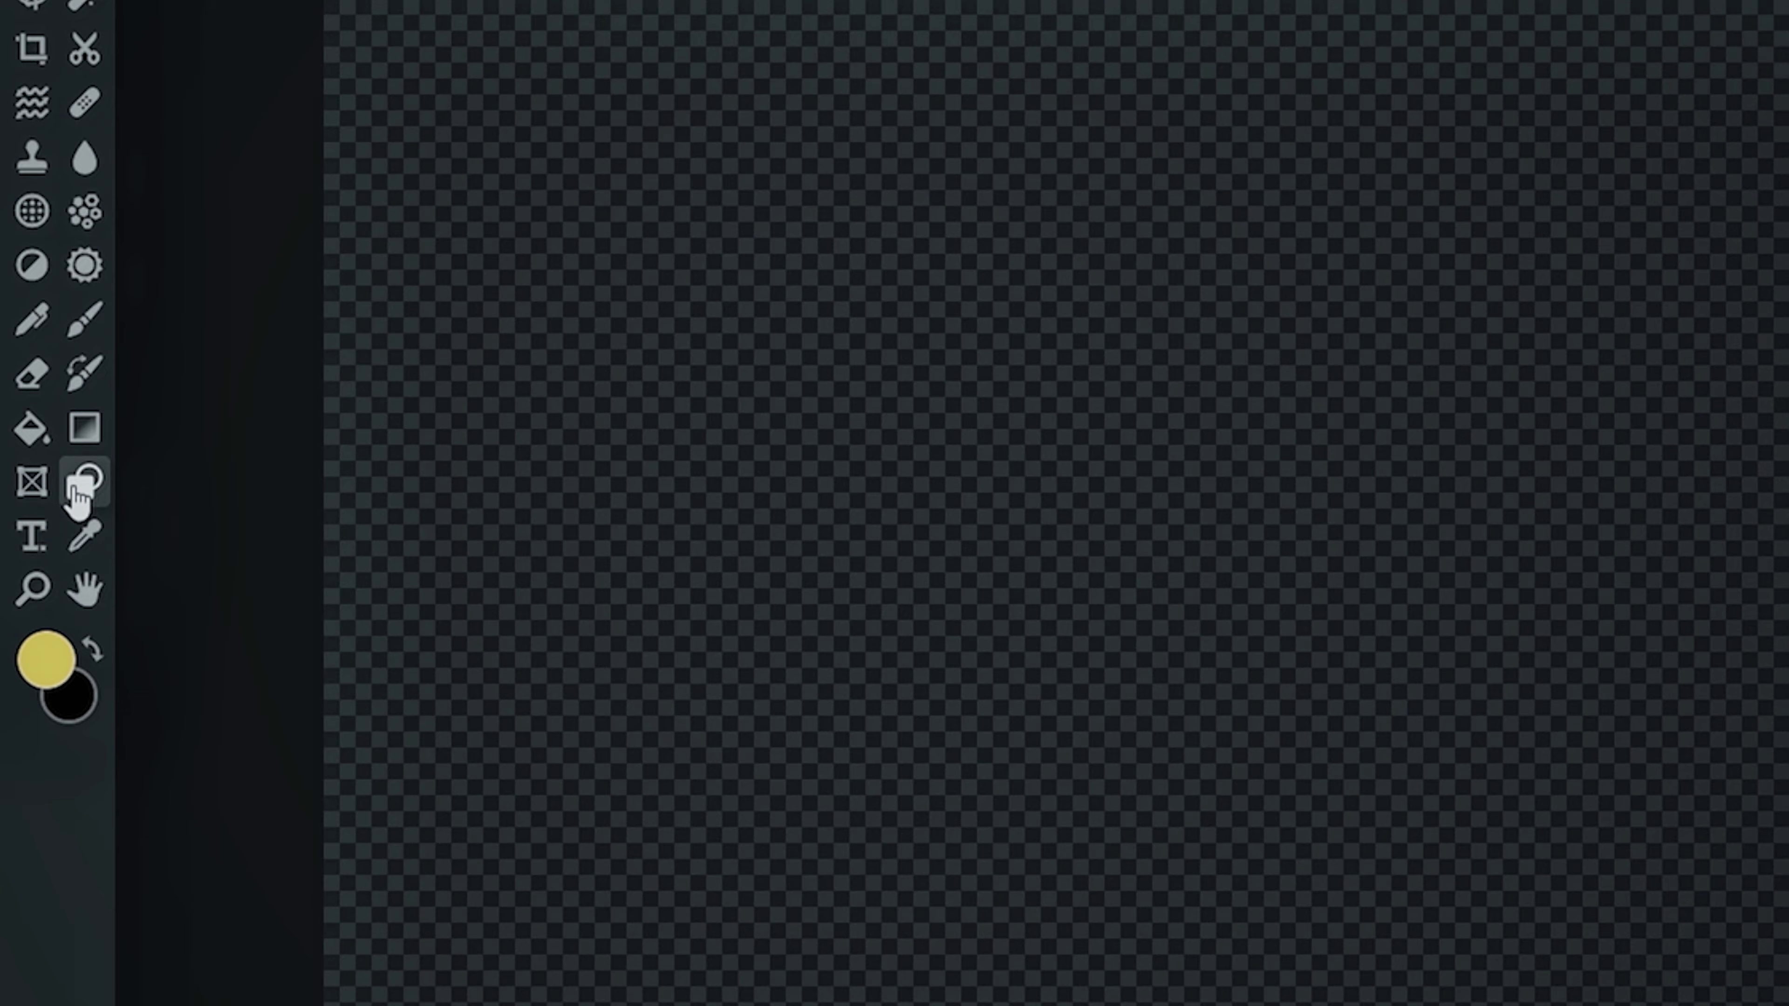
Set up the Shape tool with the custom rounded five-pointed star and a white #FFFFFF fill
left_click(49, 511)
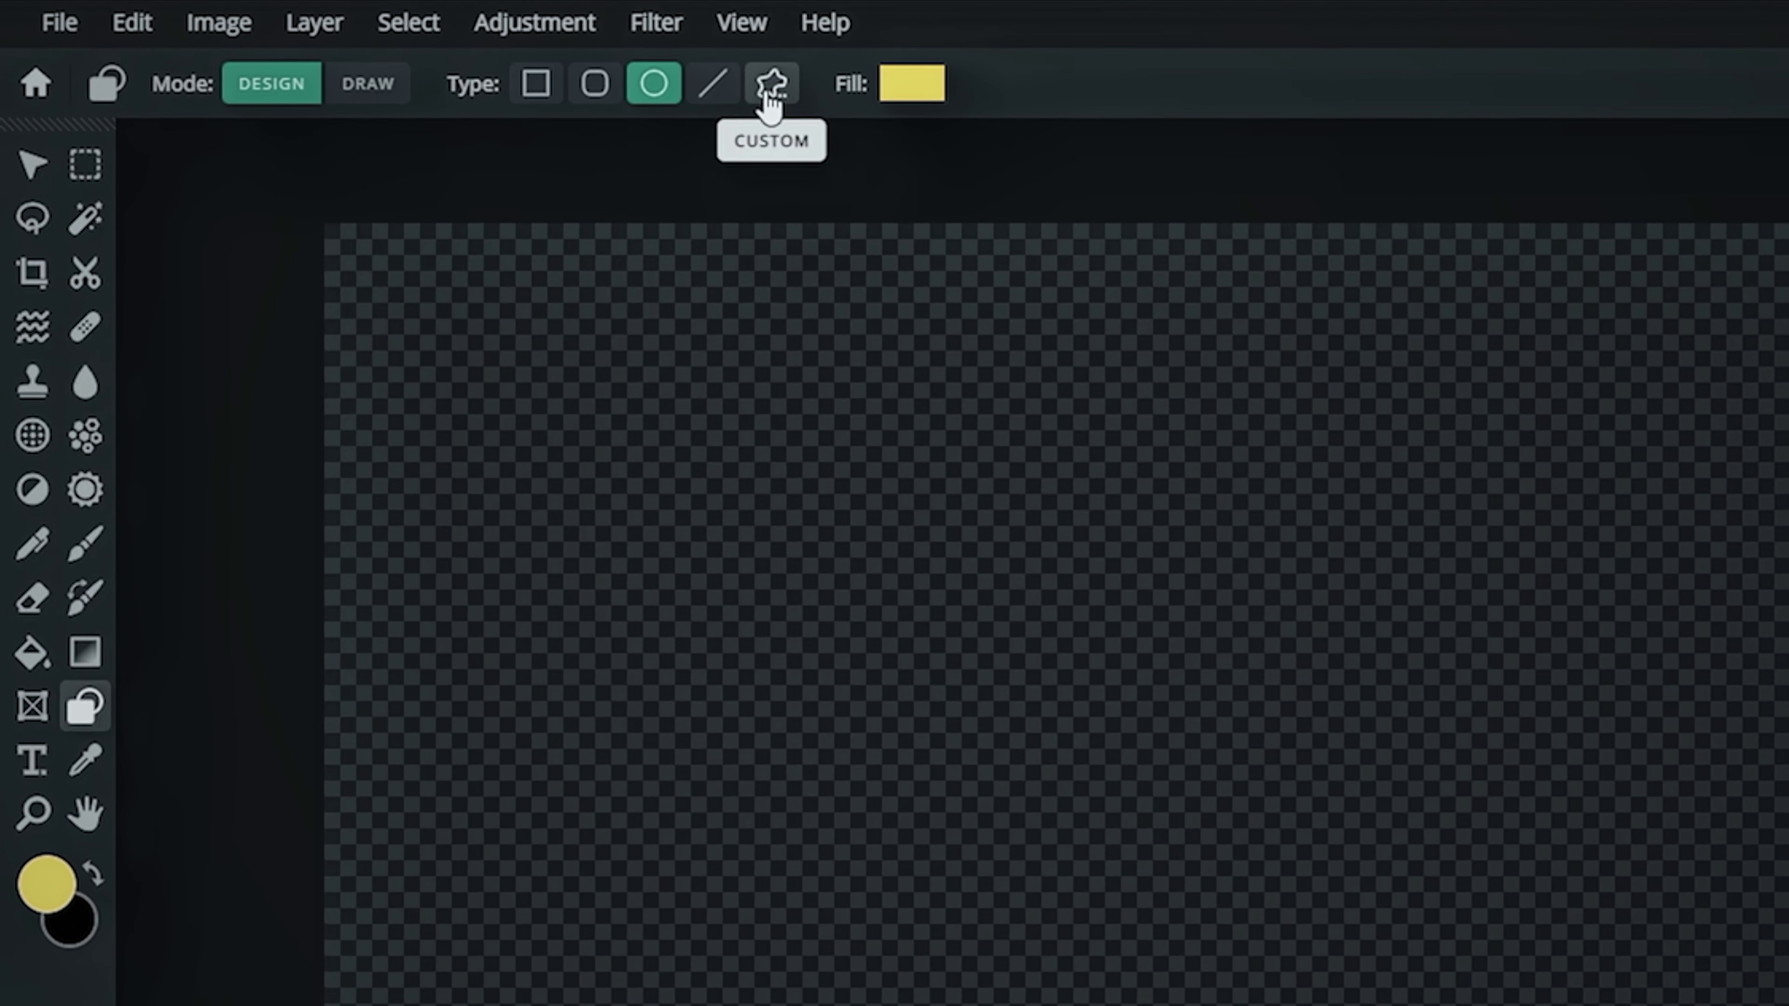
left_click(769, 17)
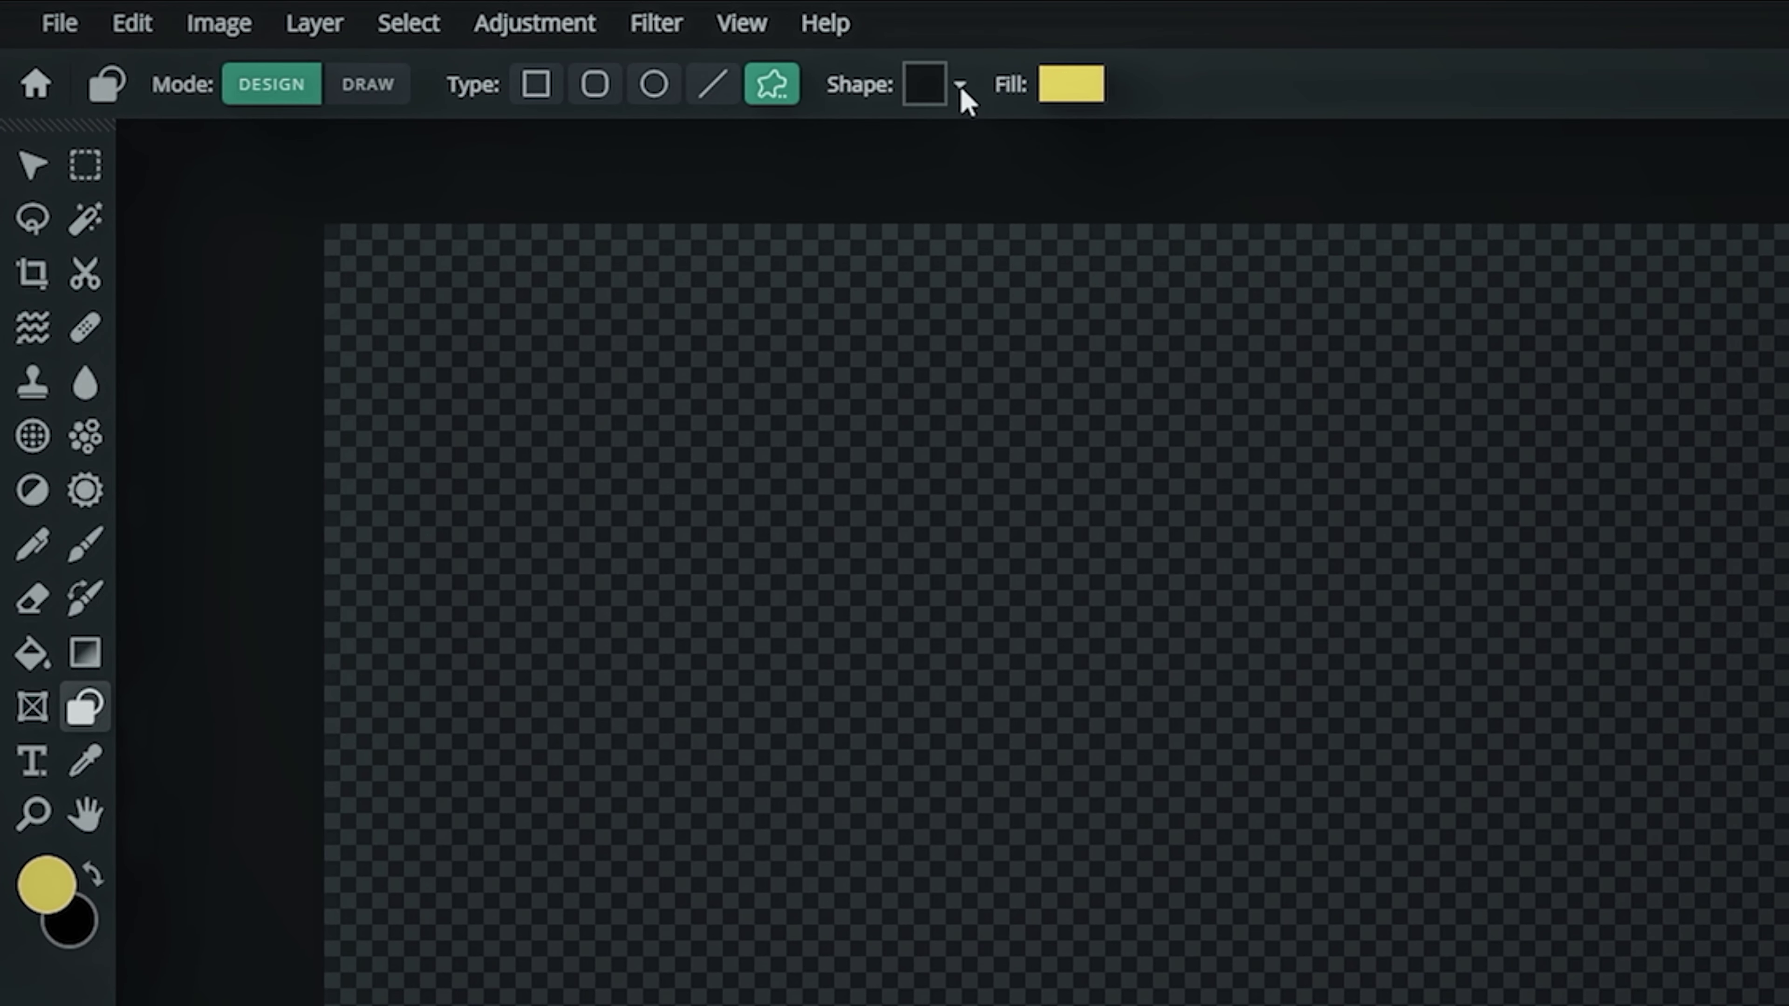
left_click(944, 86)
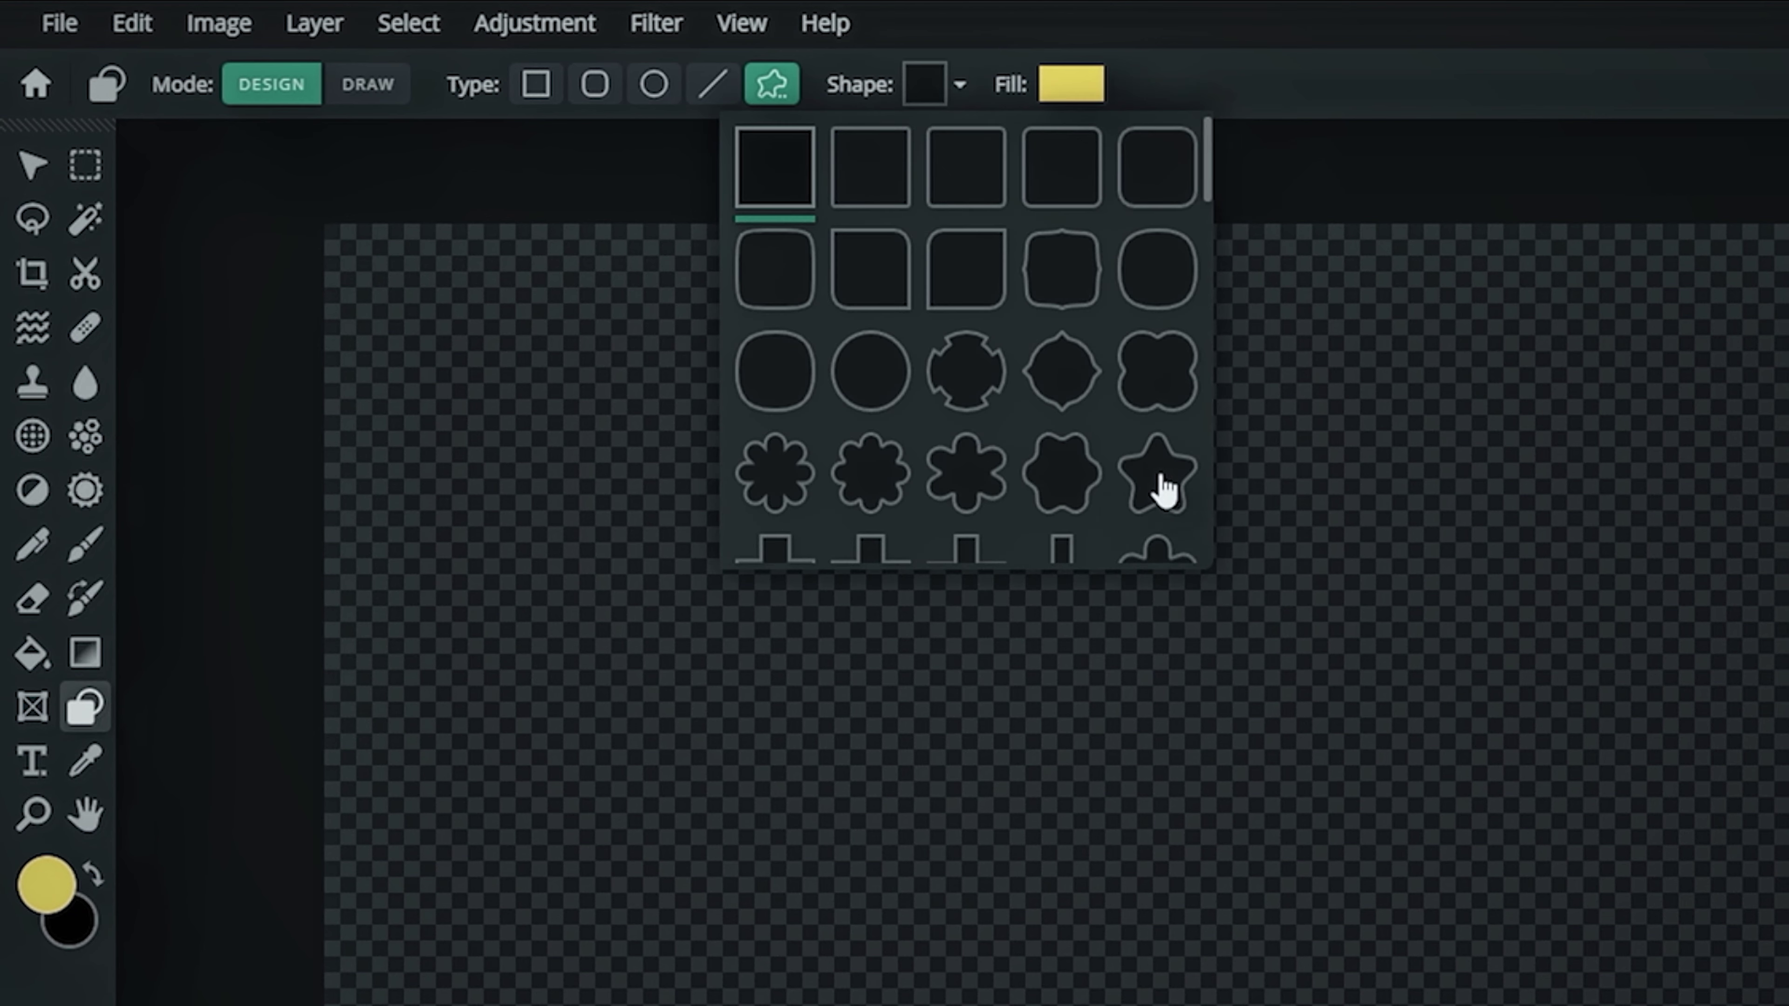
left_click(561, 640)
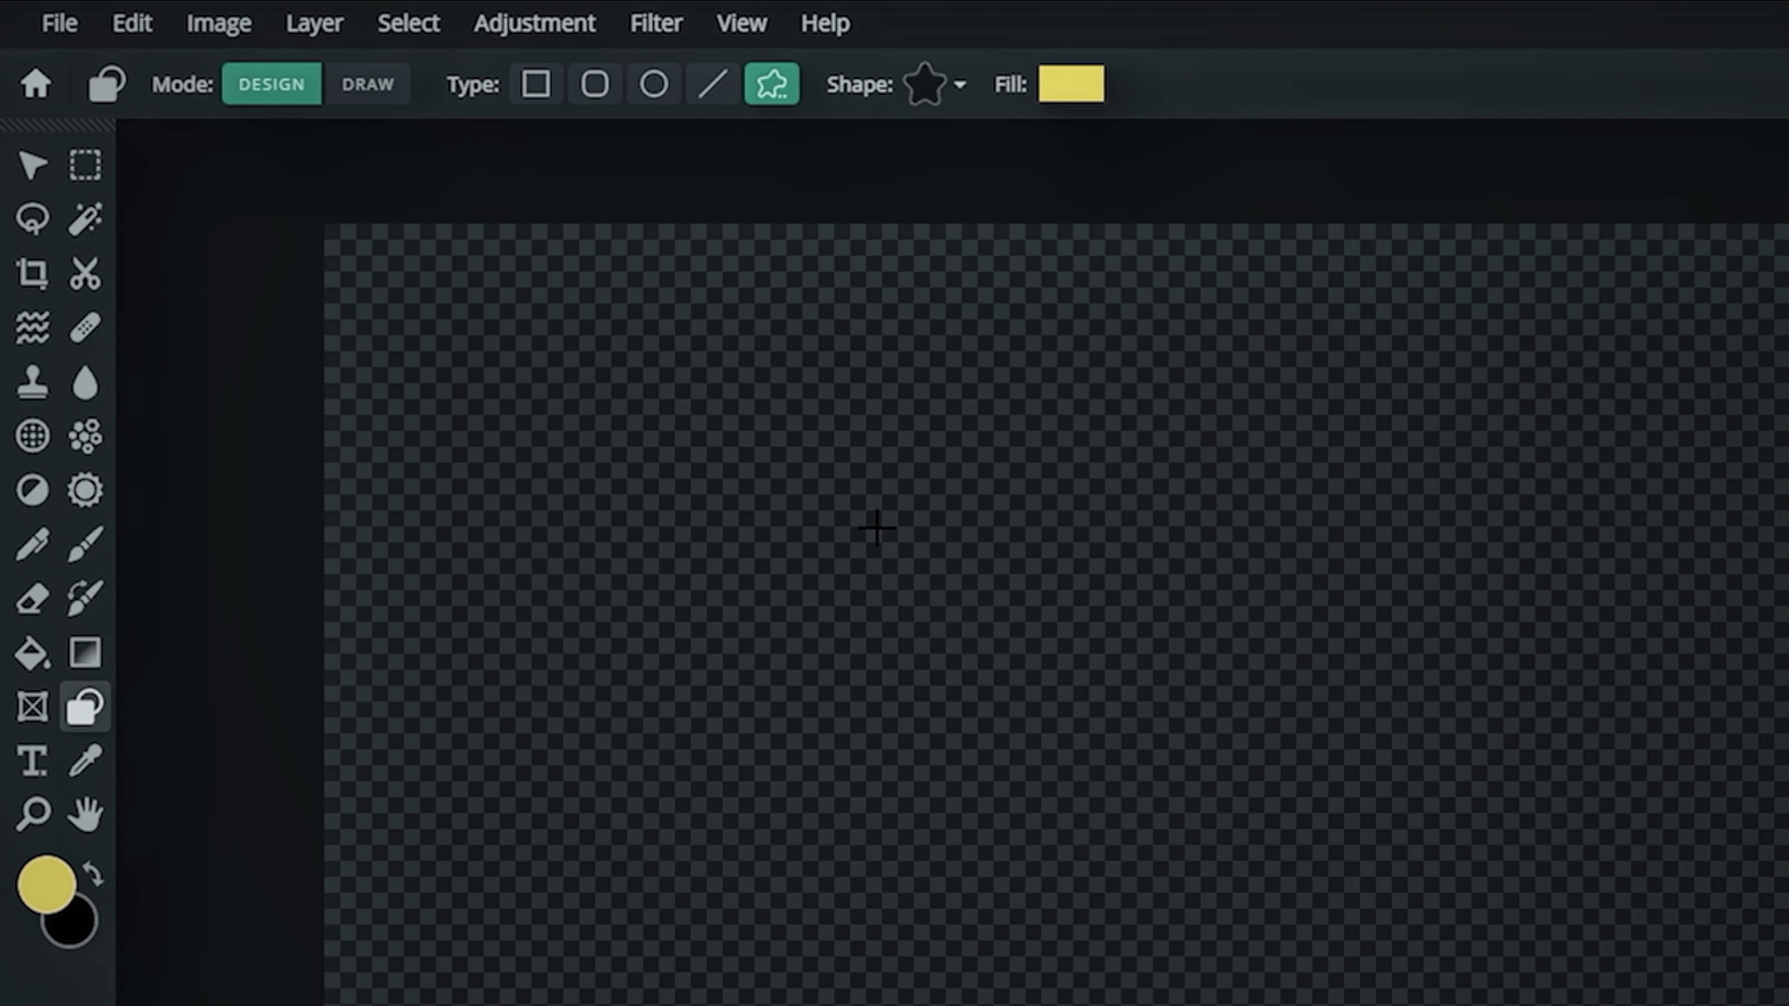
left_click(1077, 92)
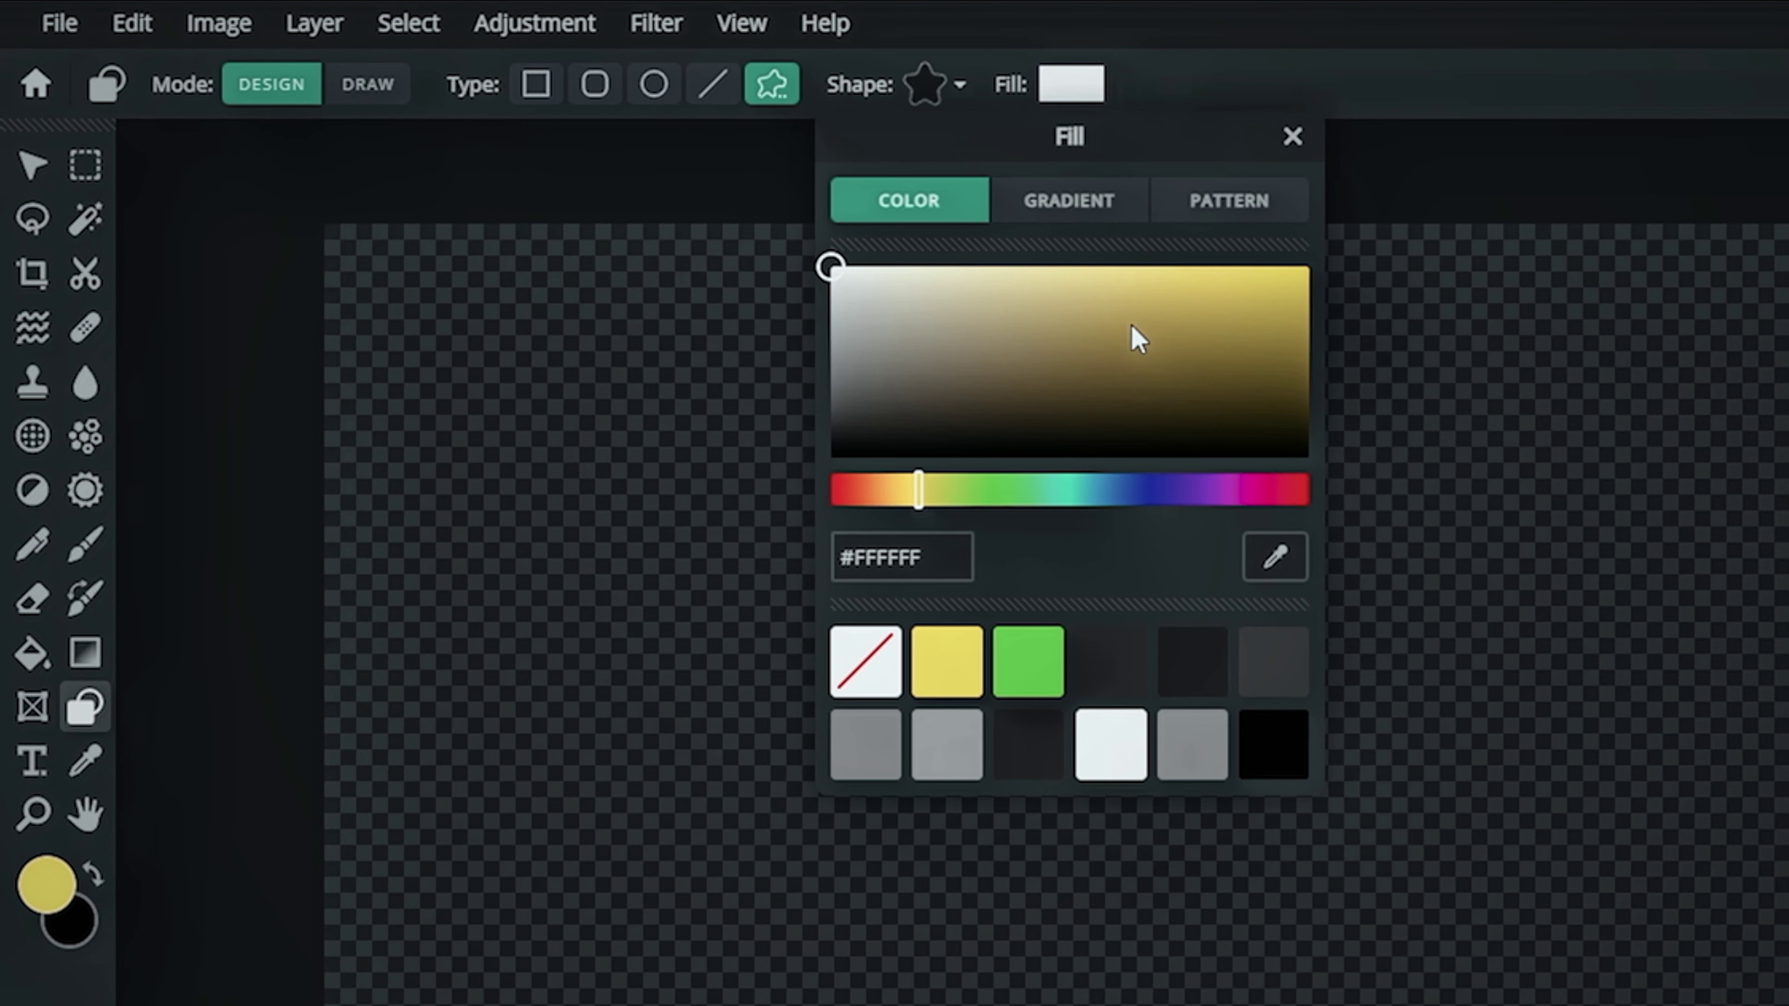
left_click(1292, 137)
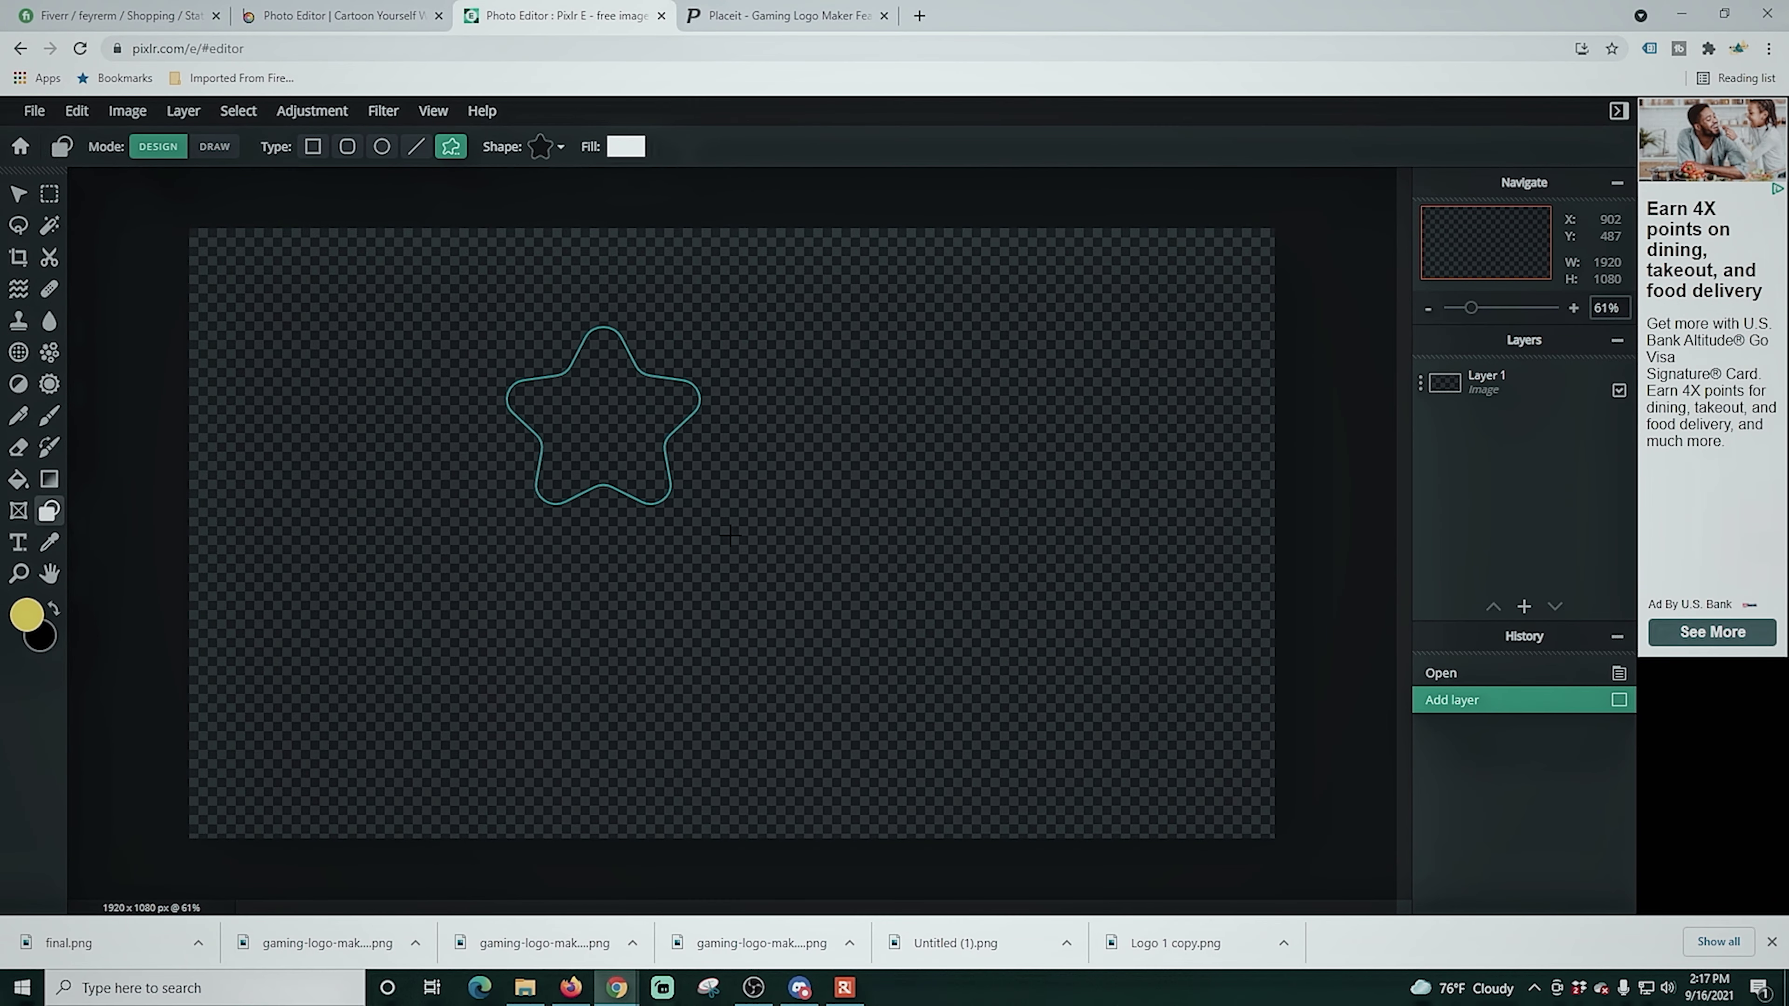
Draw a large white star nearly as tall as the canvas and center it
left_click_drag(730, 536, 1140, 914)
left_click_drag(834, 647, 747, 561)
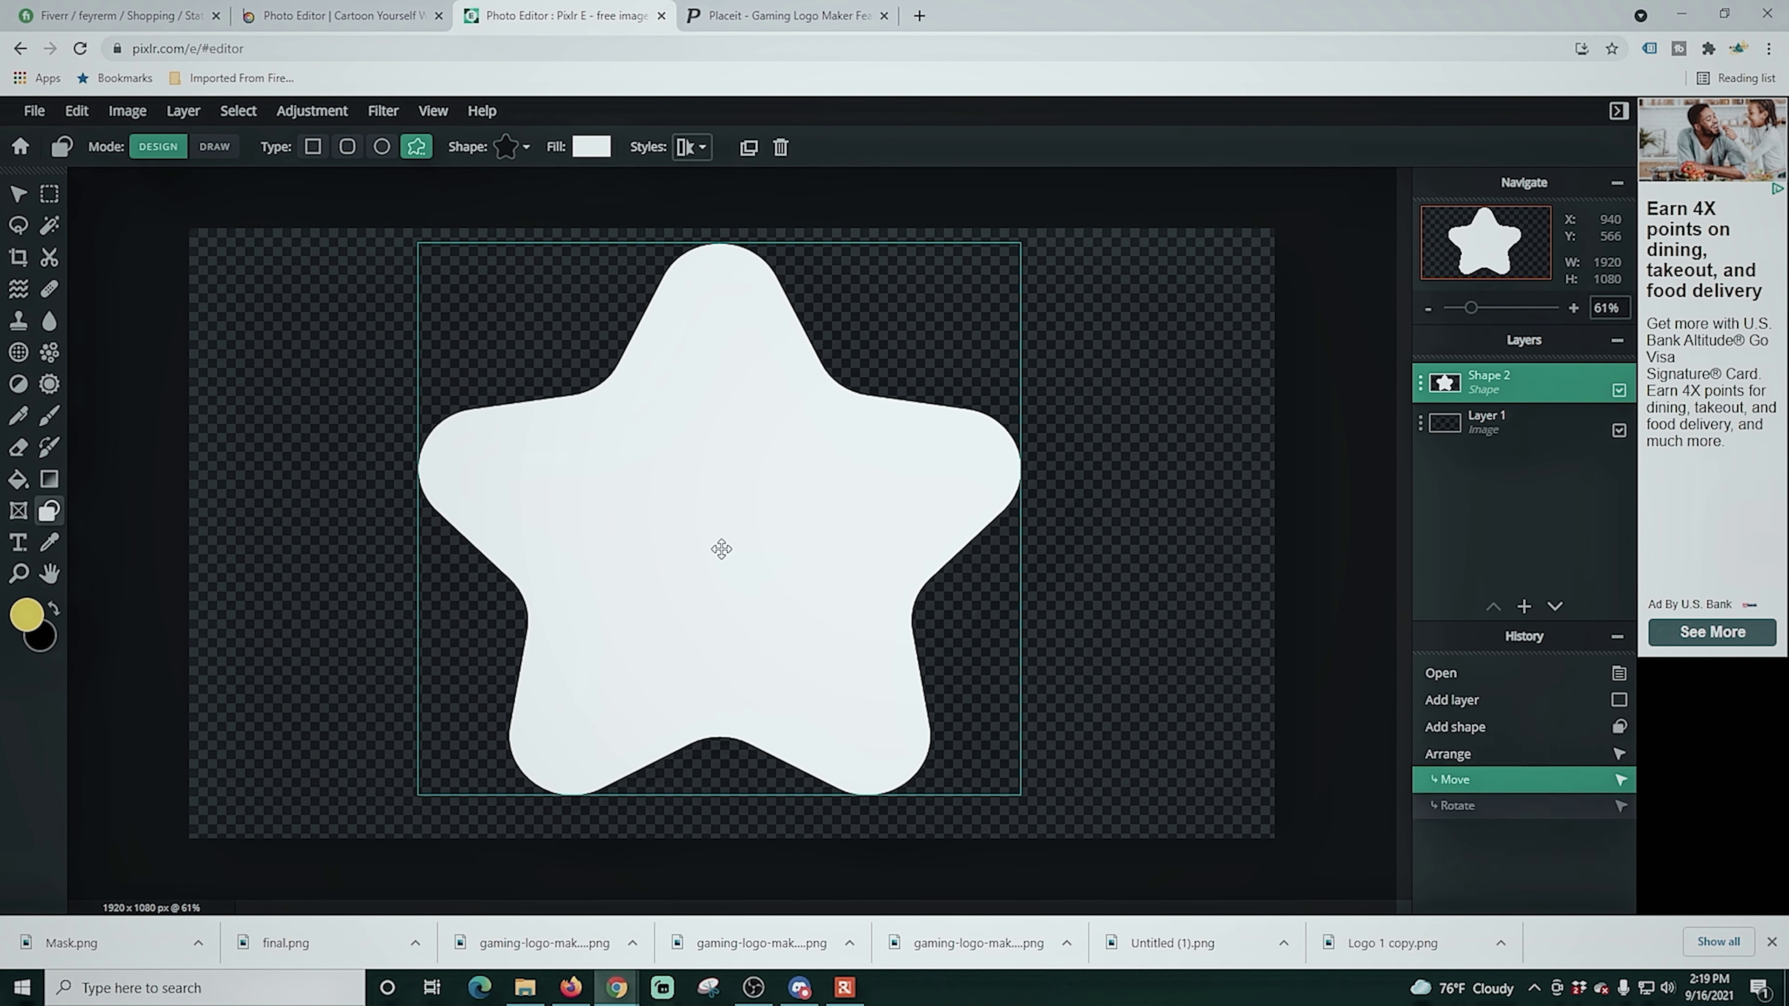
left_click_drag(720, 548, 735, 563)
Save the star image as a PNG named Mask 1 at 1920 x 1080
left_click(34, 110)
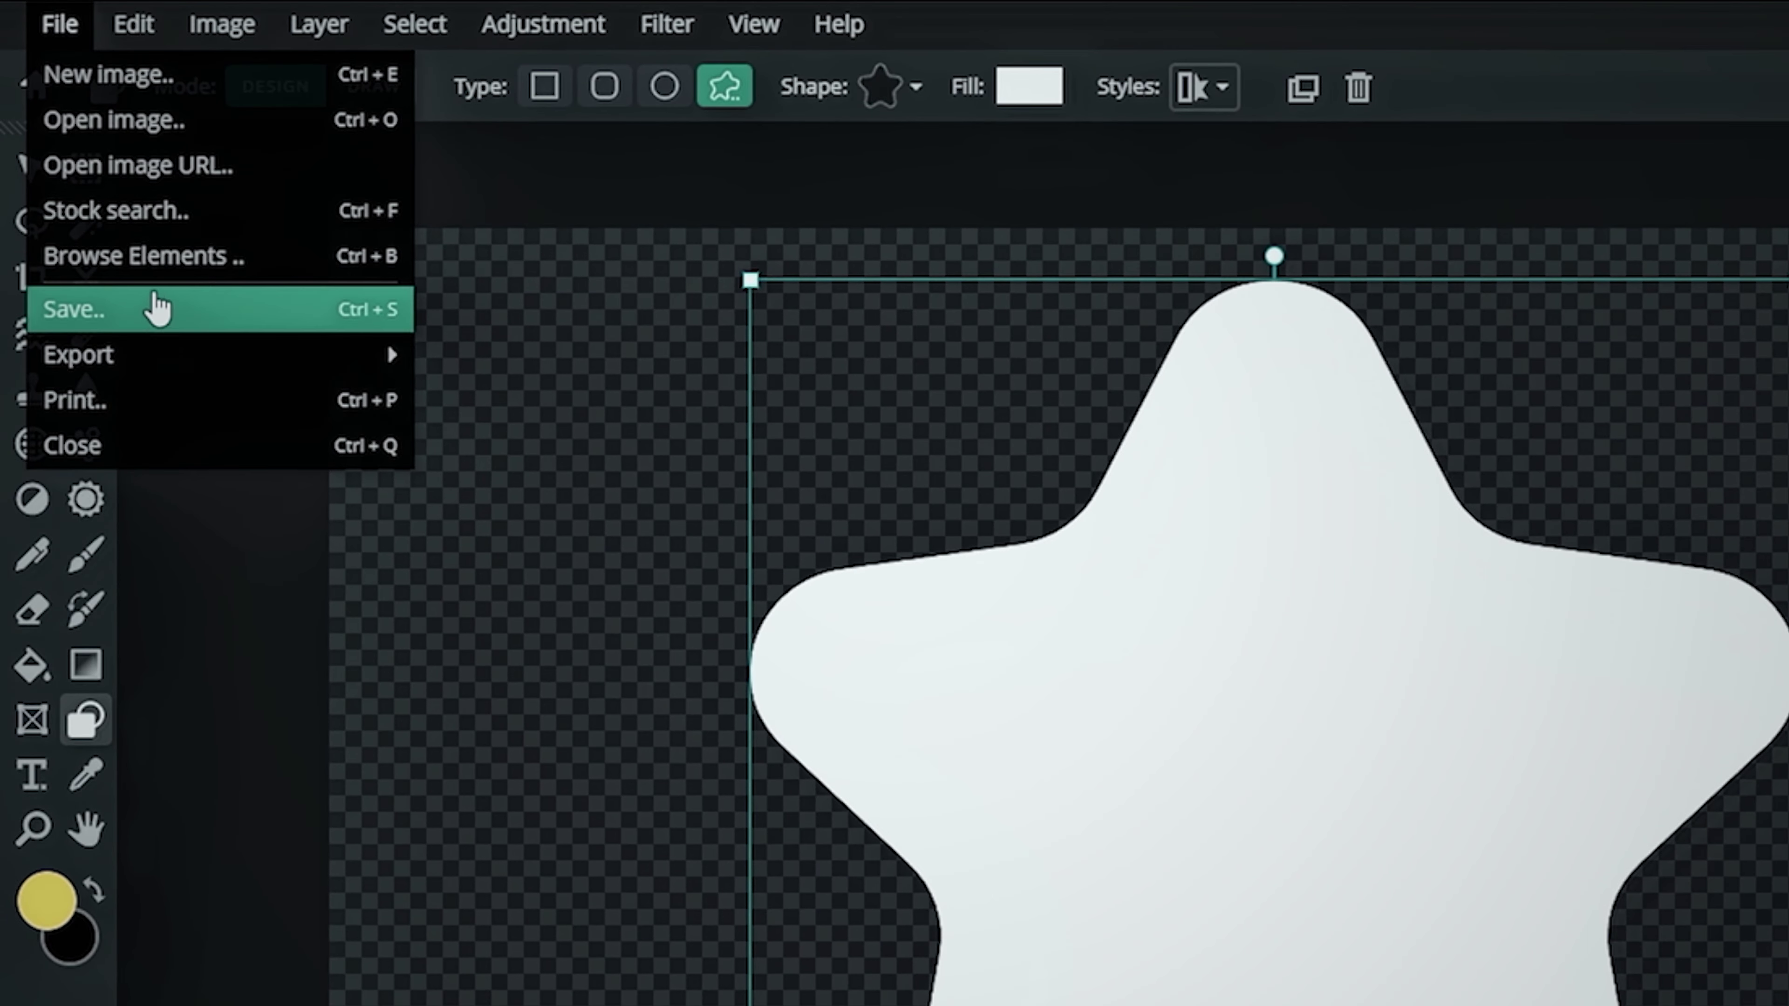
left_click(153, 309)
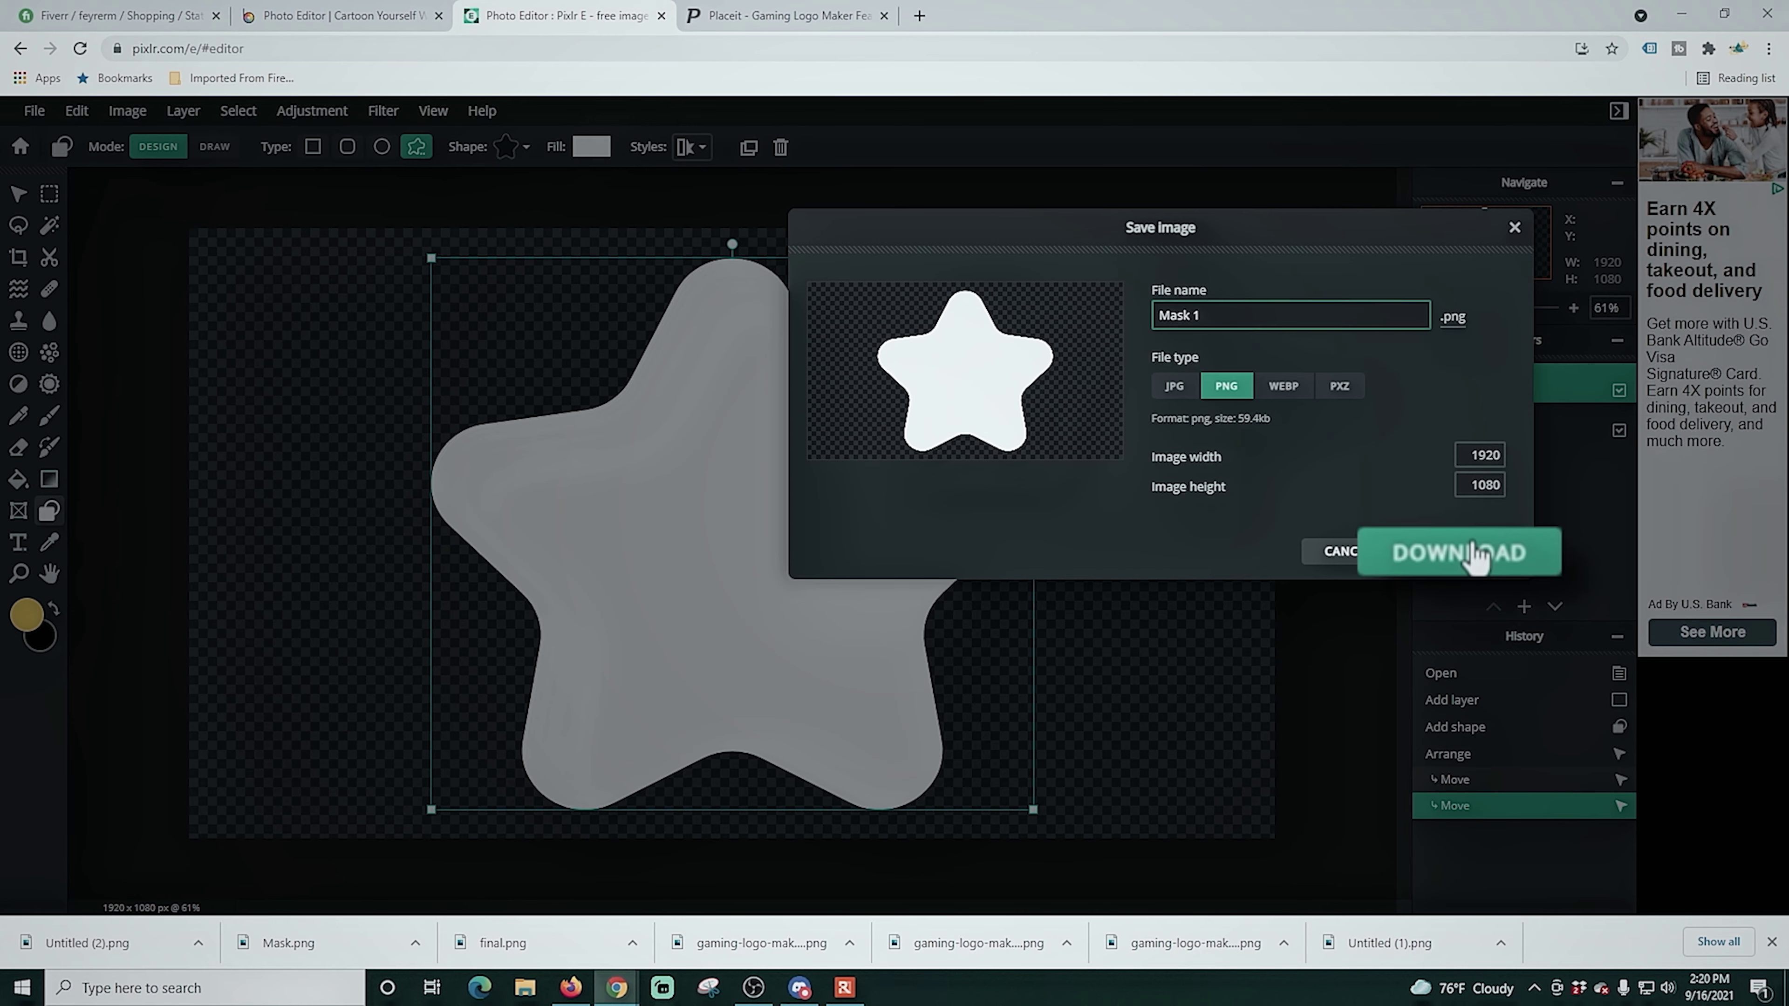
left_click(1469, 552)
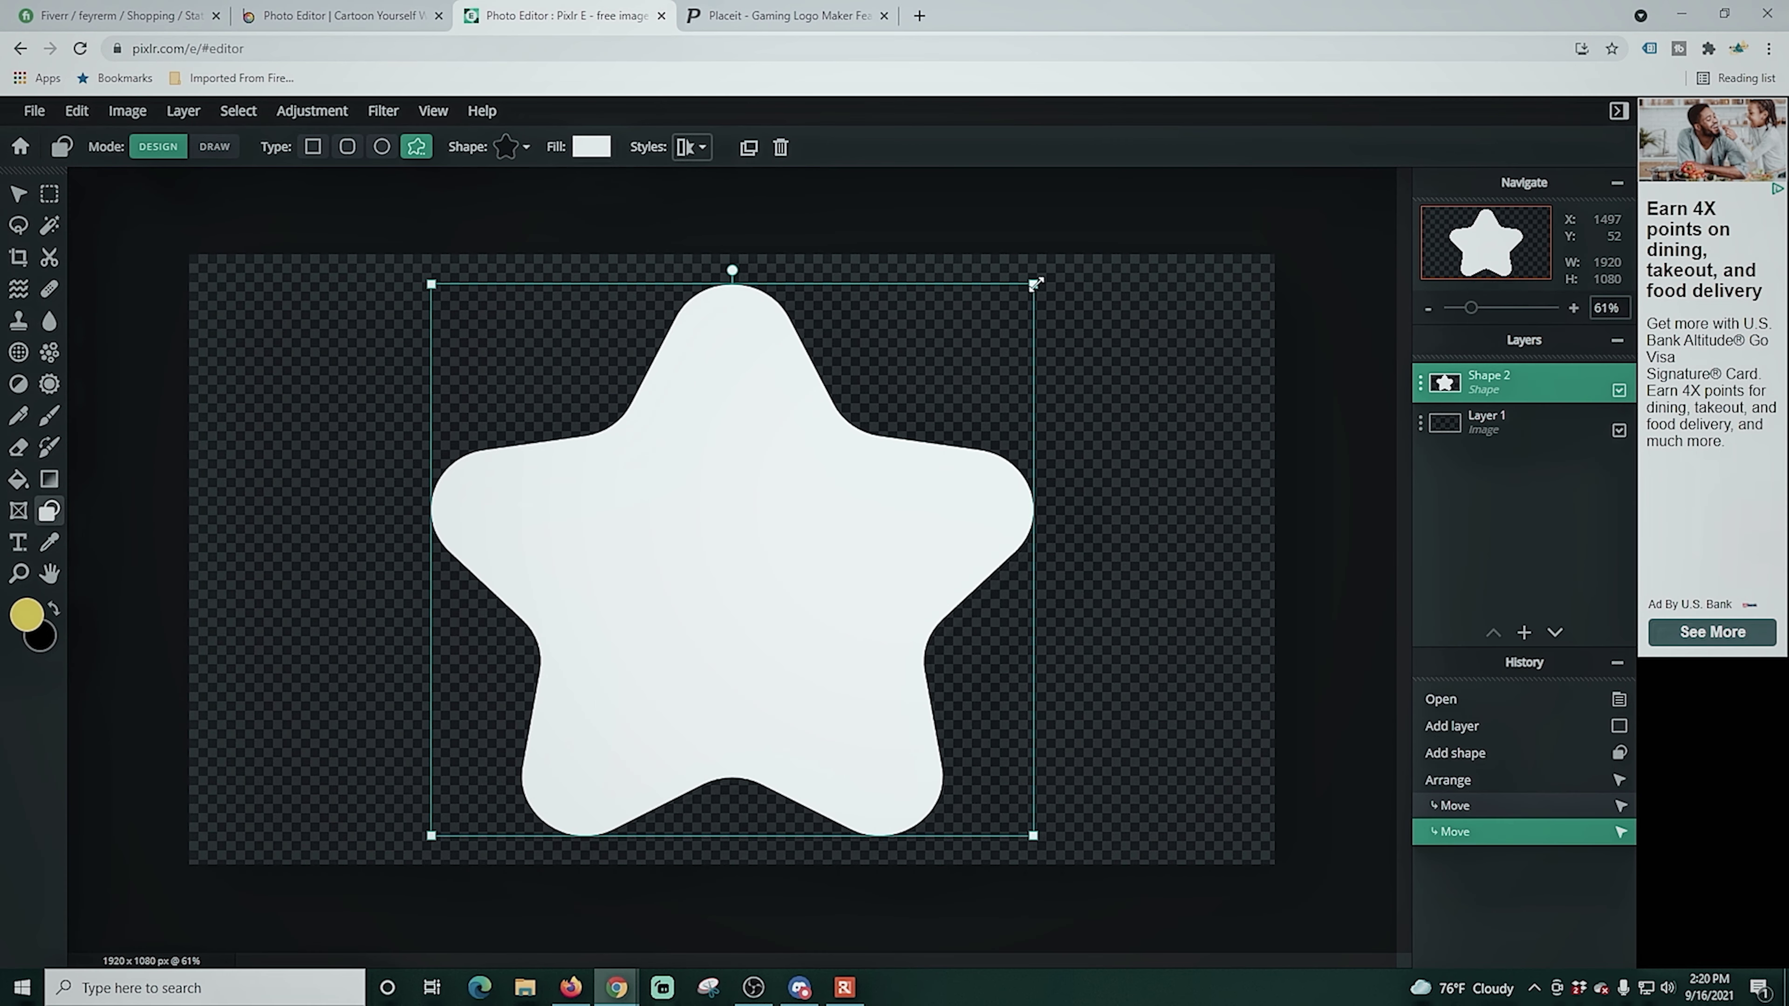
Enlarge the star slightly around the canvas center and save it as a PNG named Mask 2
left_click_drag(1035, 283, 1069, 248)
left_click_drag(786, 587, 770, 600)
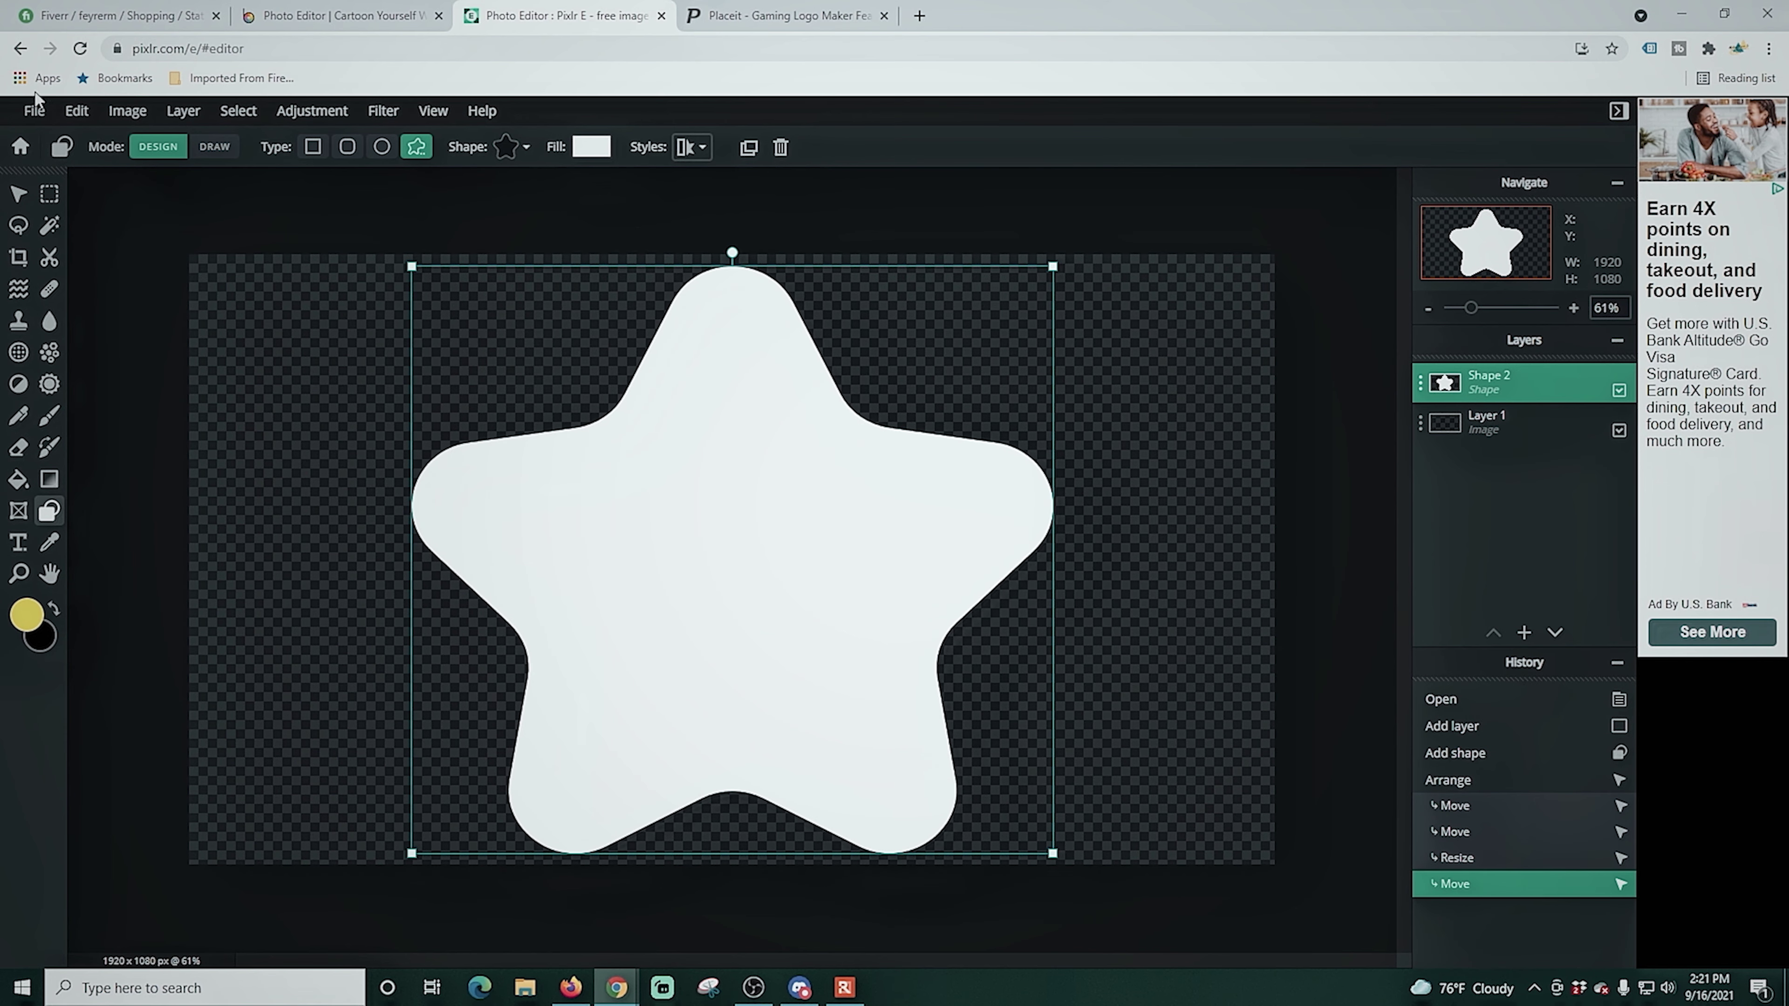
left_click(34, 110)
left_click(42, 271)
type("Mask 2")
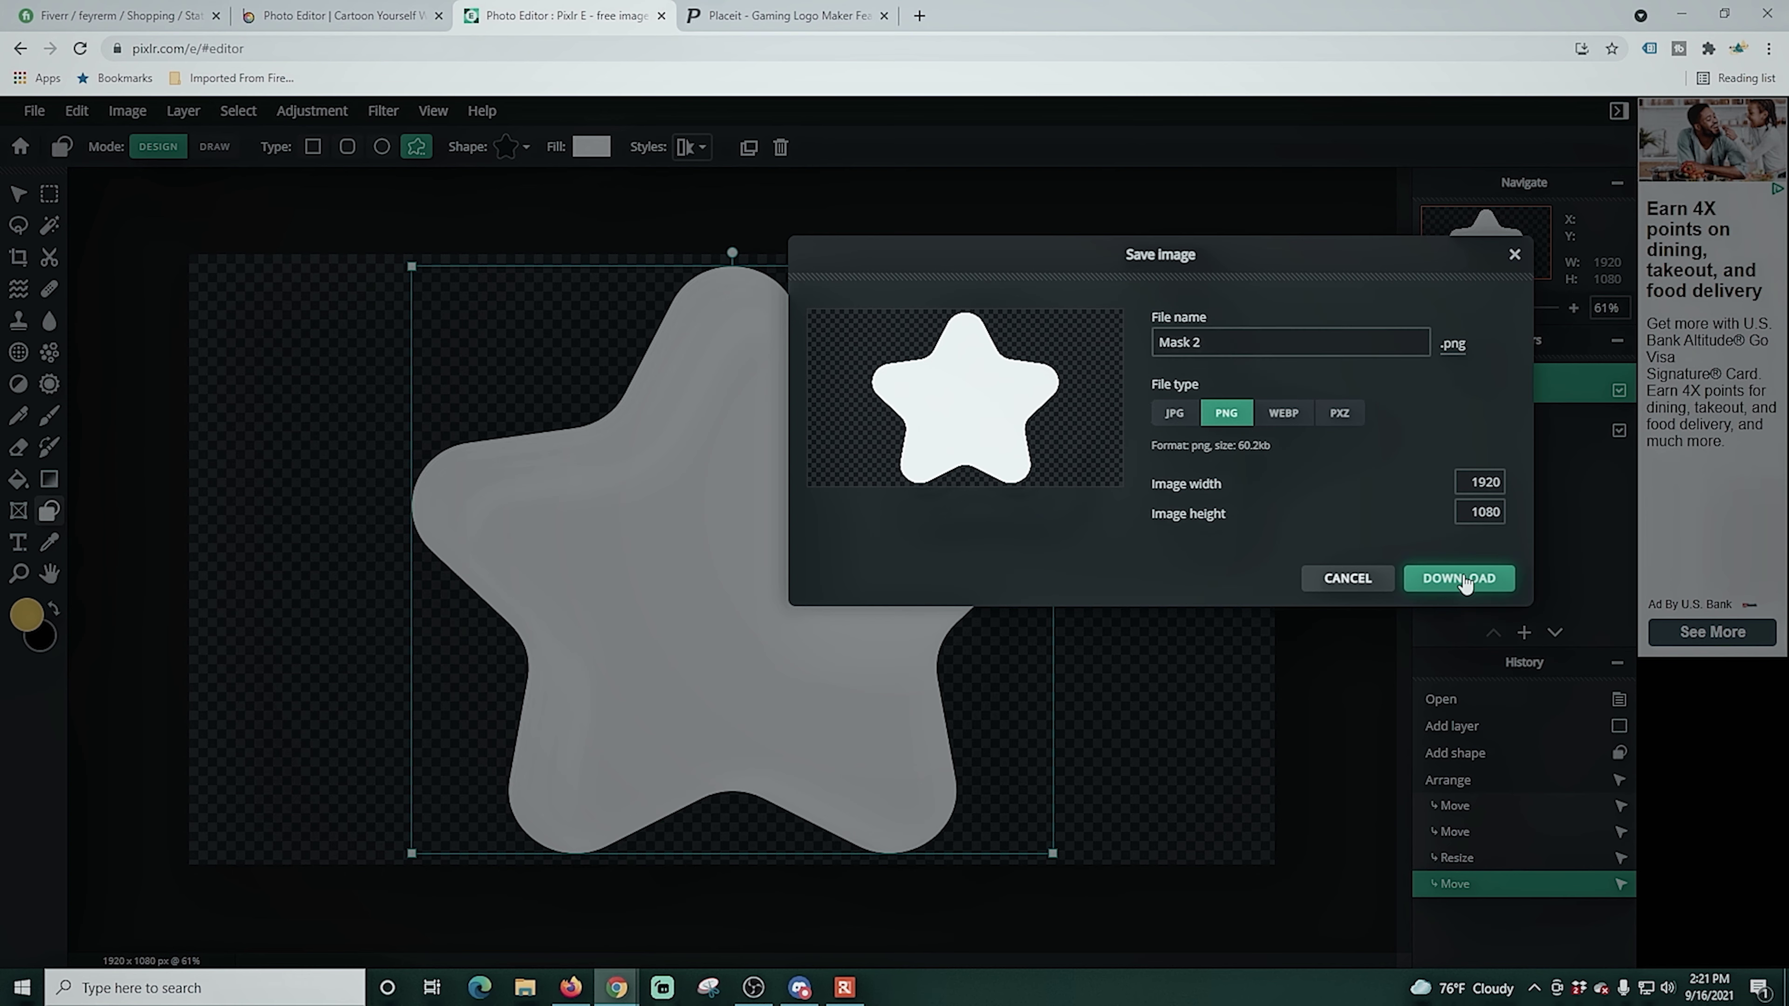
left_click(1459, 578)
Rotate the star upside down and reposition it to fit centered on the canvas
left_click_drag(1057, 229, 906, 289)
left_click_drag(733, 549, 731, 503)
left_click_drag(831, 419, 831, 417)
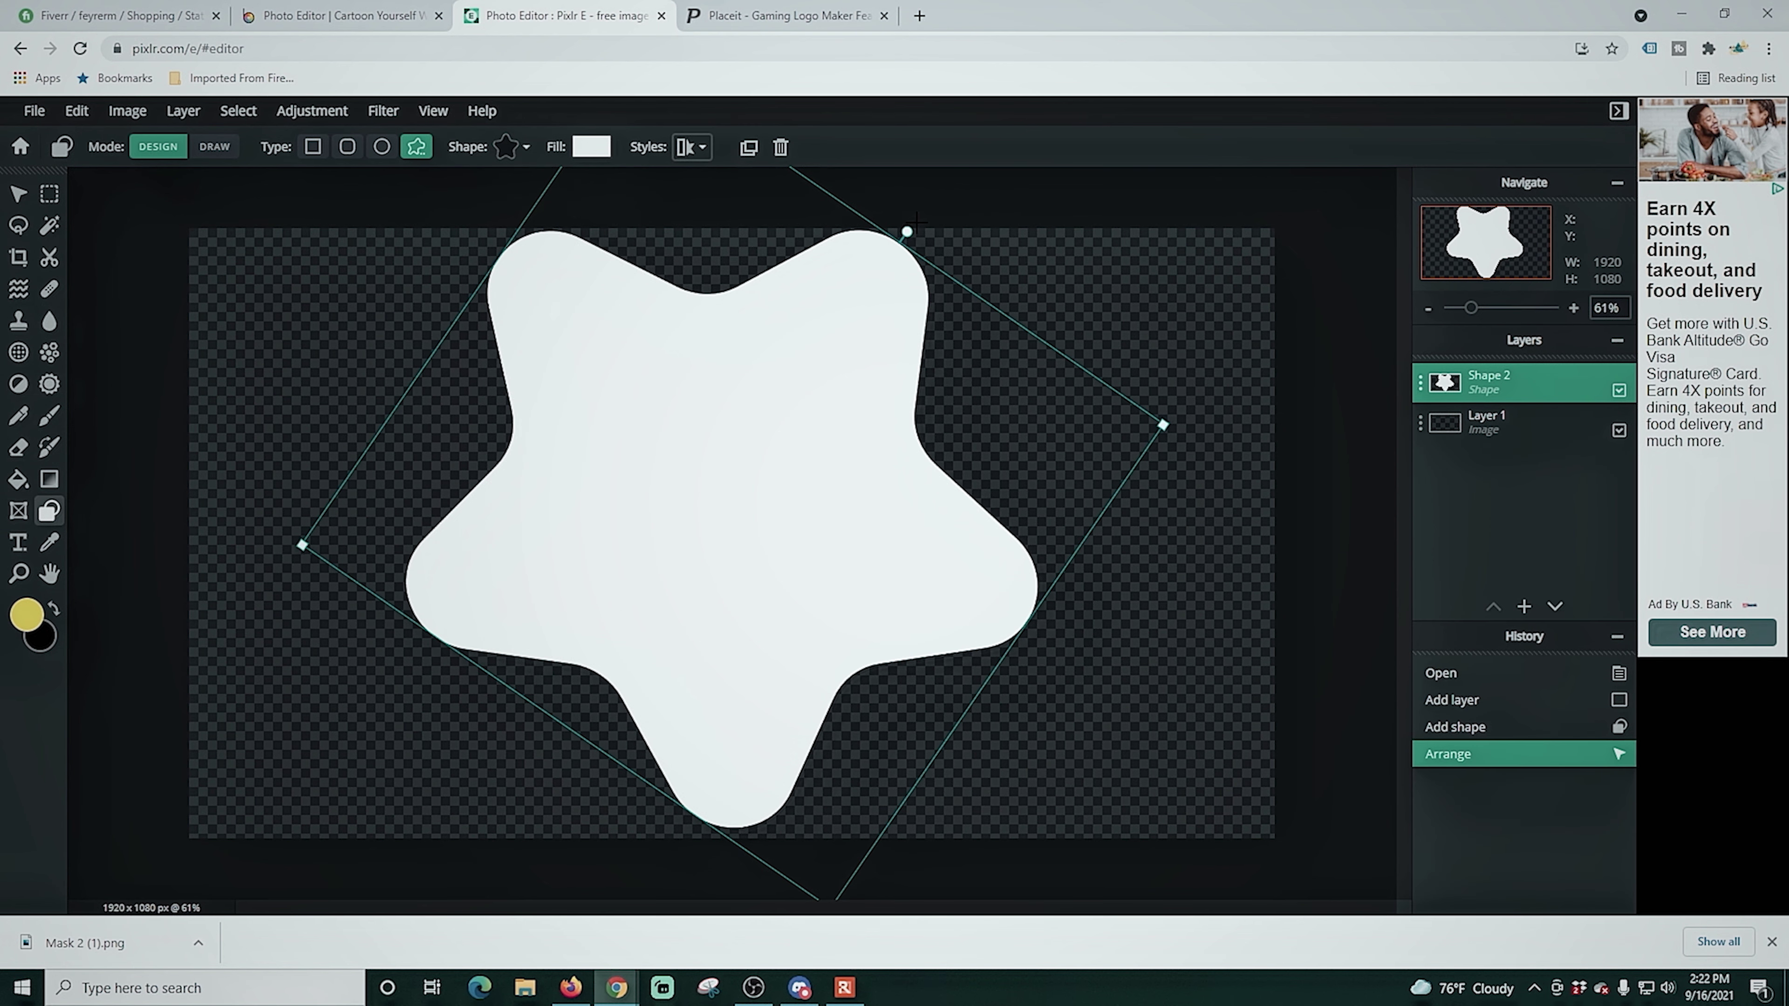
left_click_drag(904, 229, 904, 225)
left_click_drag(791, 416, 800, 417)
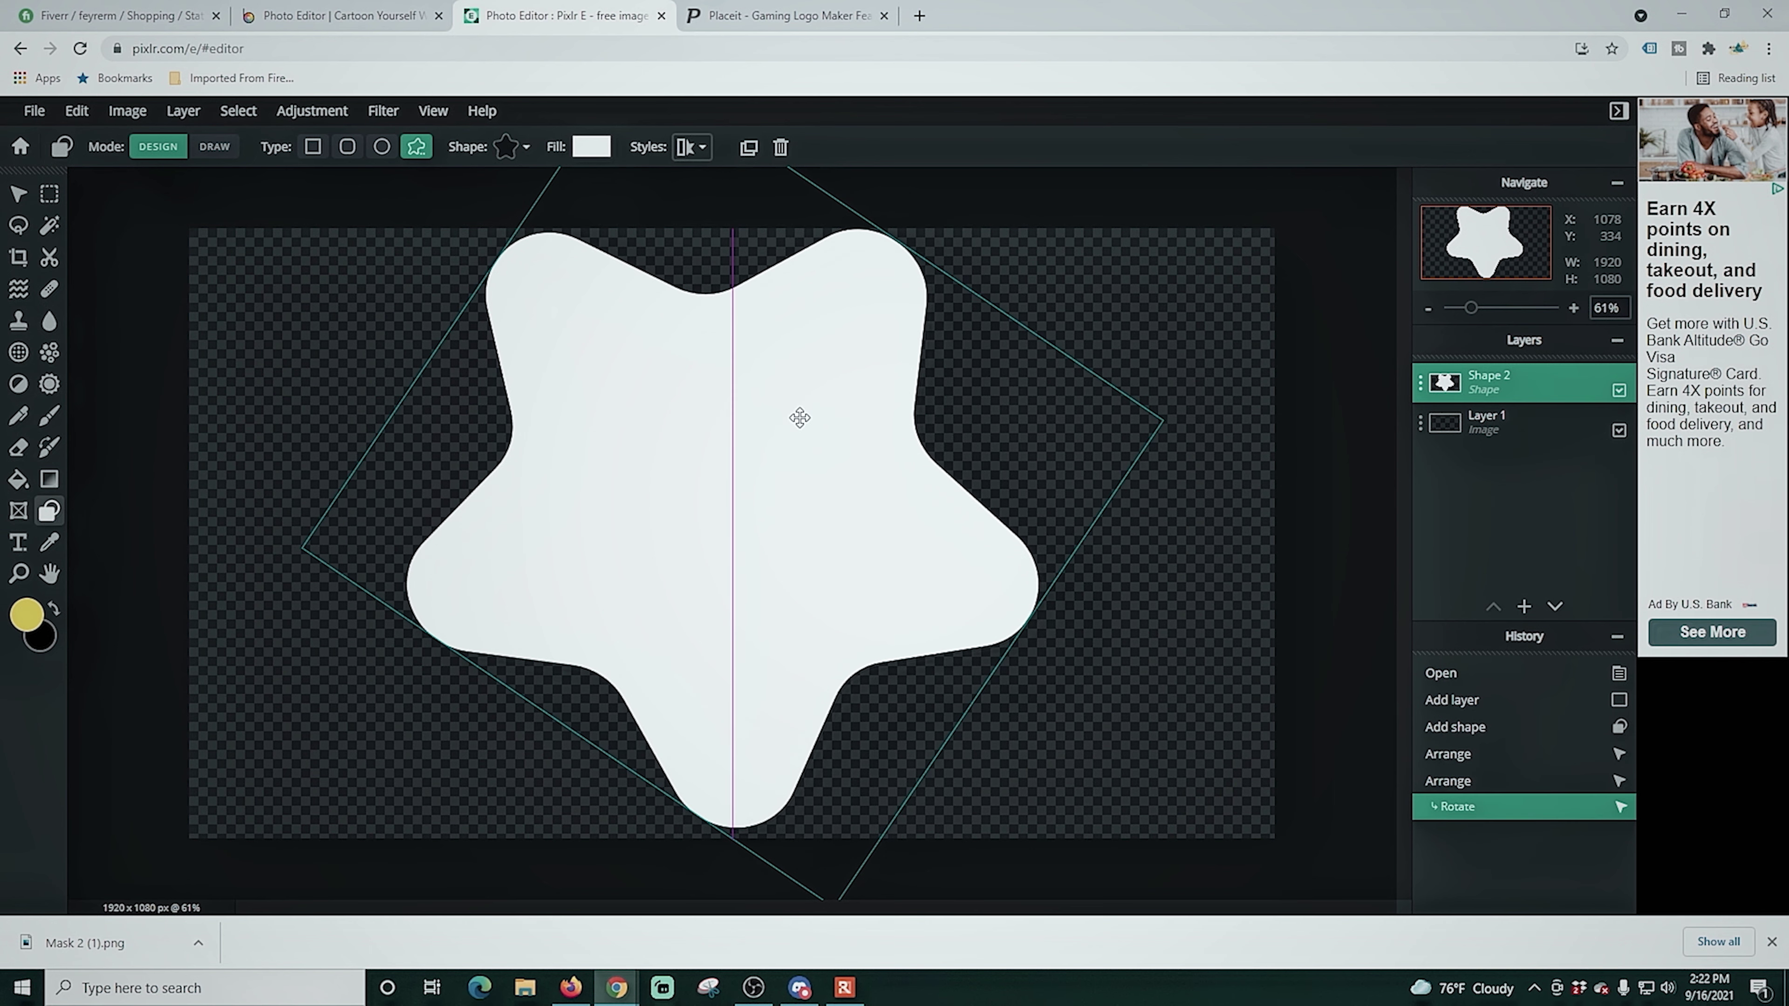
Save the upside-down star as a PNG named mask 3 at 1920 x 1080
left_click(34, 113)
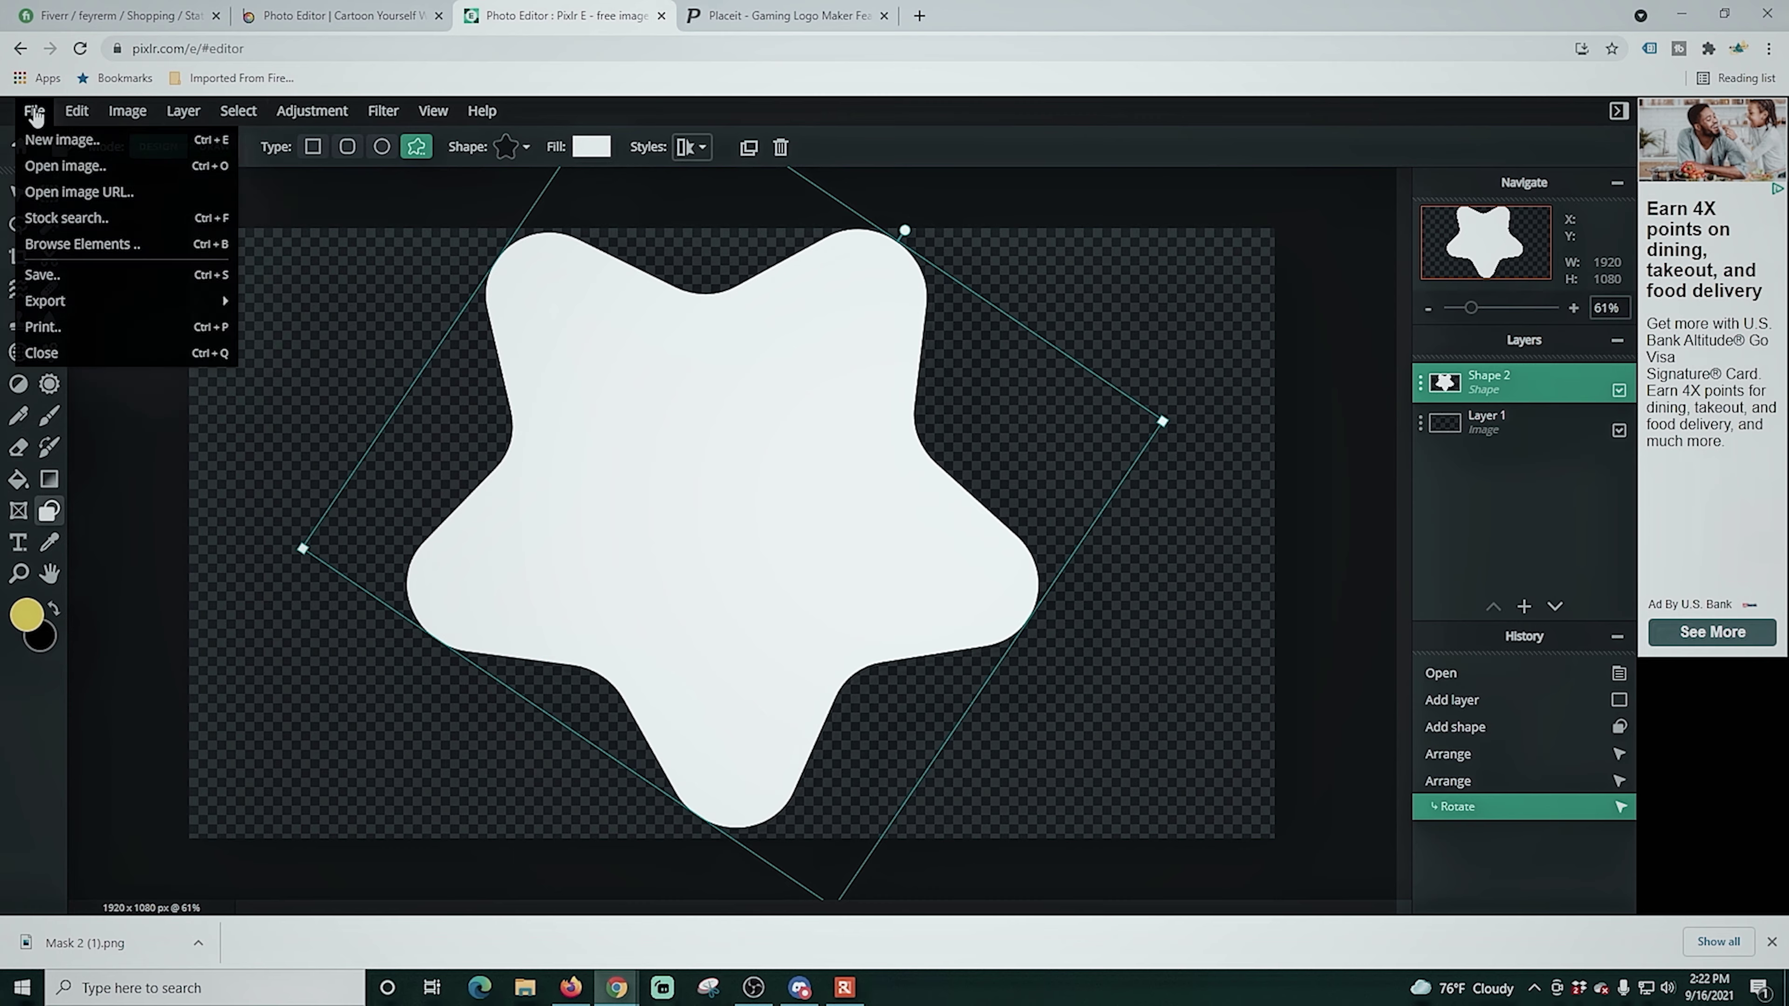
left_click(164, 281)
type("mask 3")
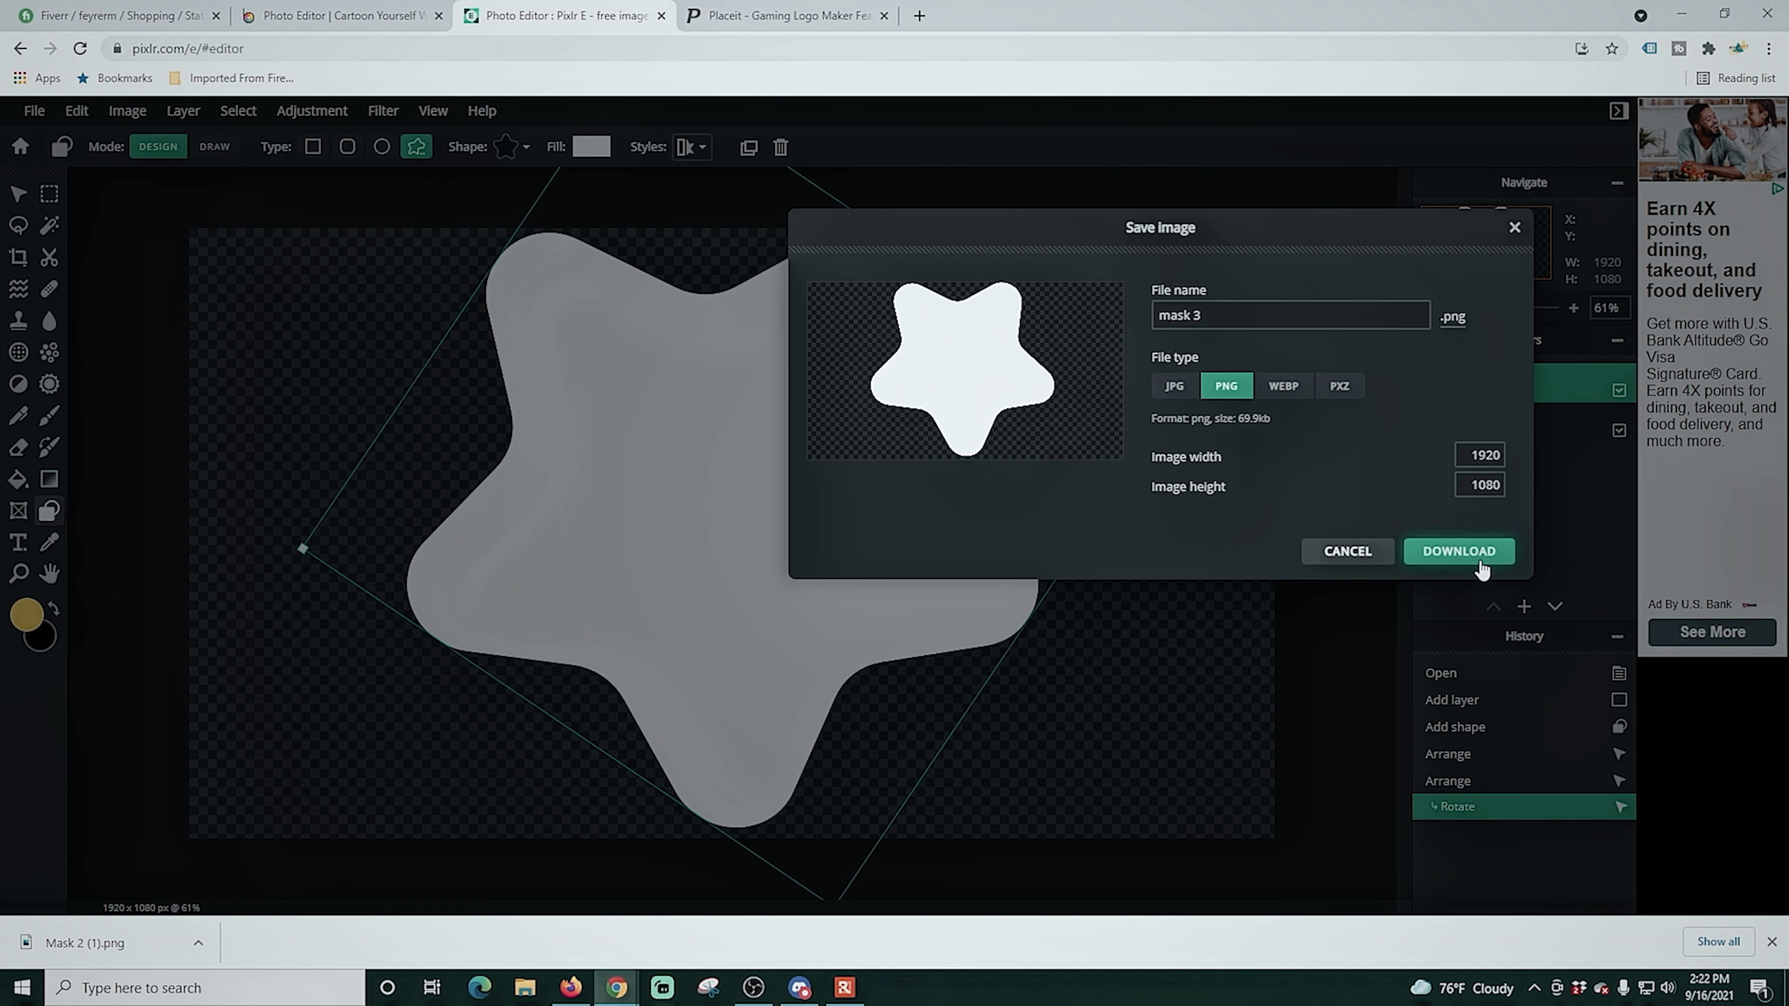
left_click(1488, 559)
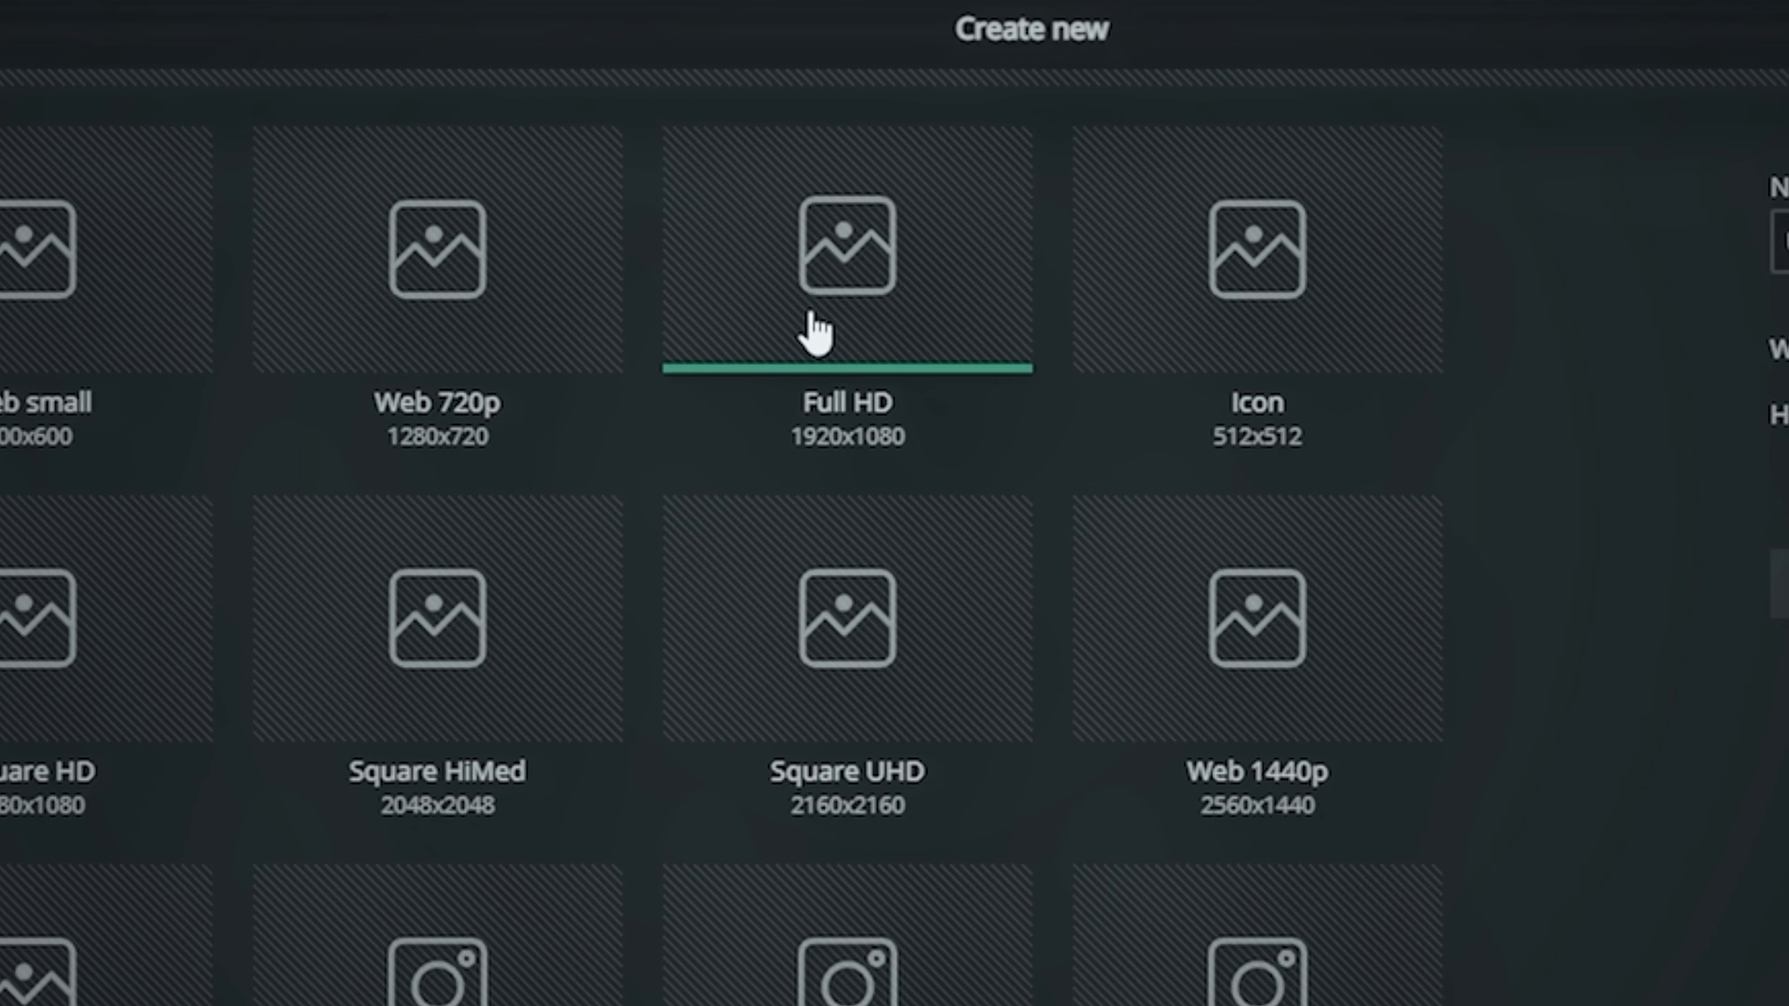
Create a new Full HD 1920 x 1080 image named Mask with a transparent background
double_click(1465, 246)
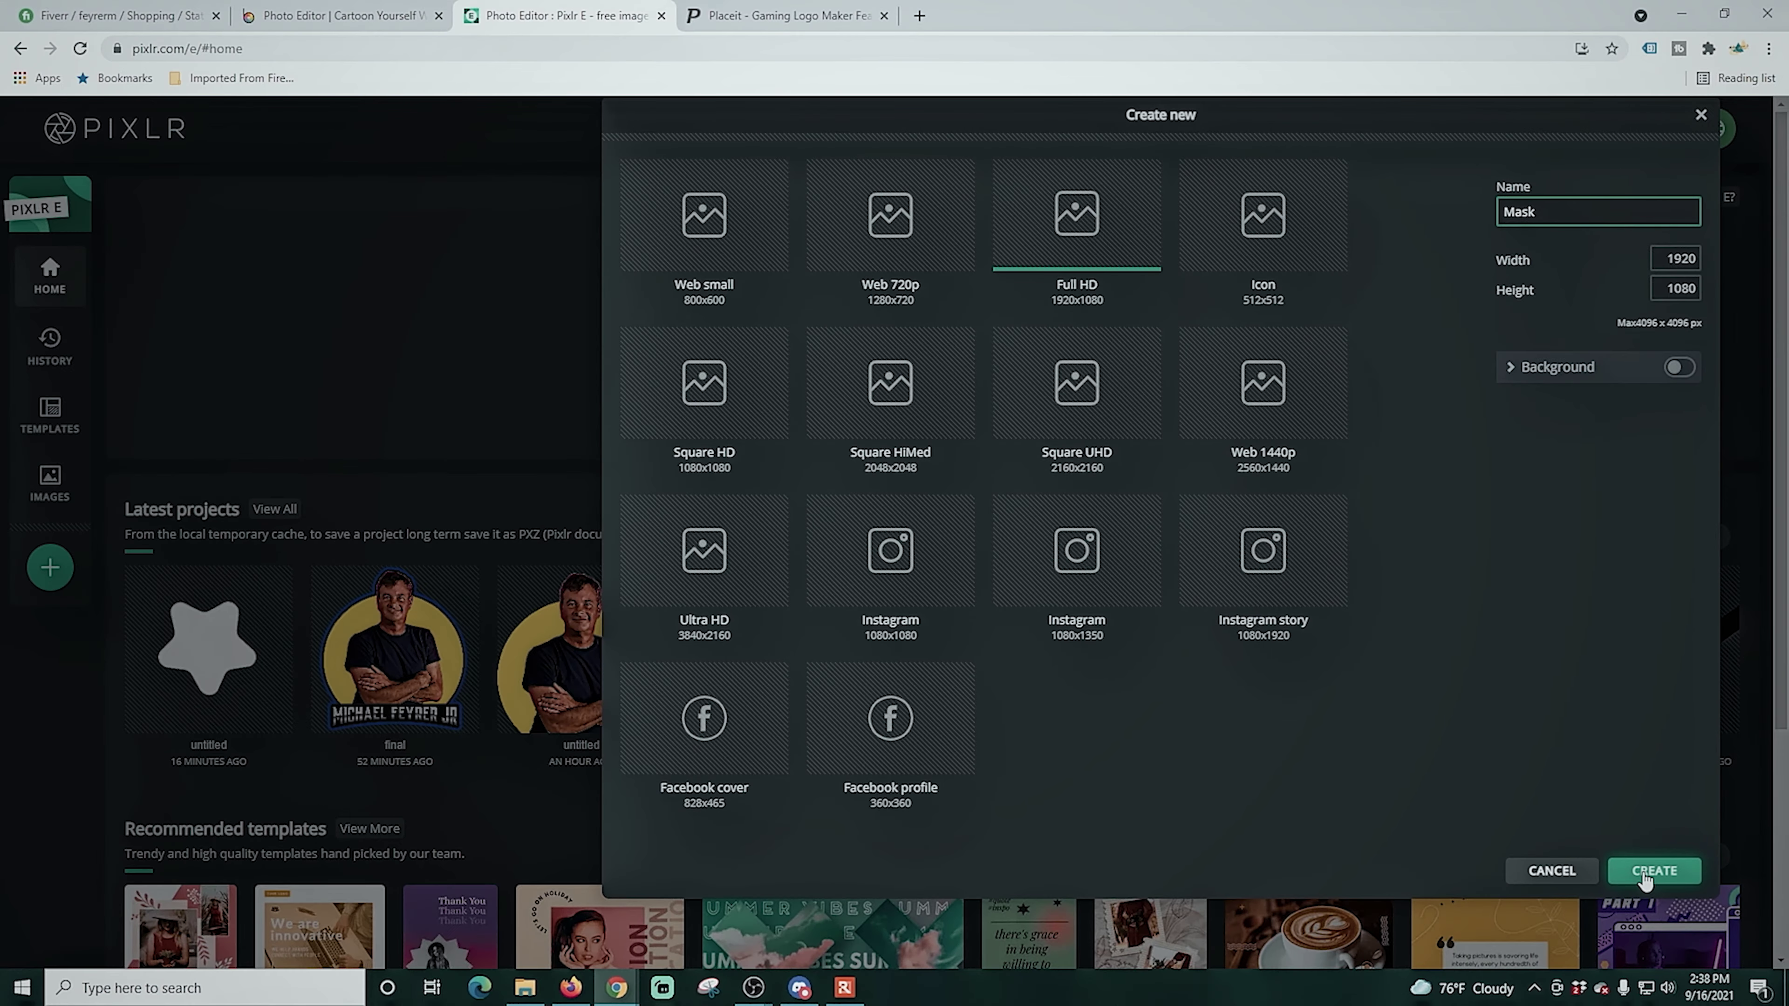
left_click(1644, 874)
scroll(232, 640, "down", 3)
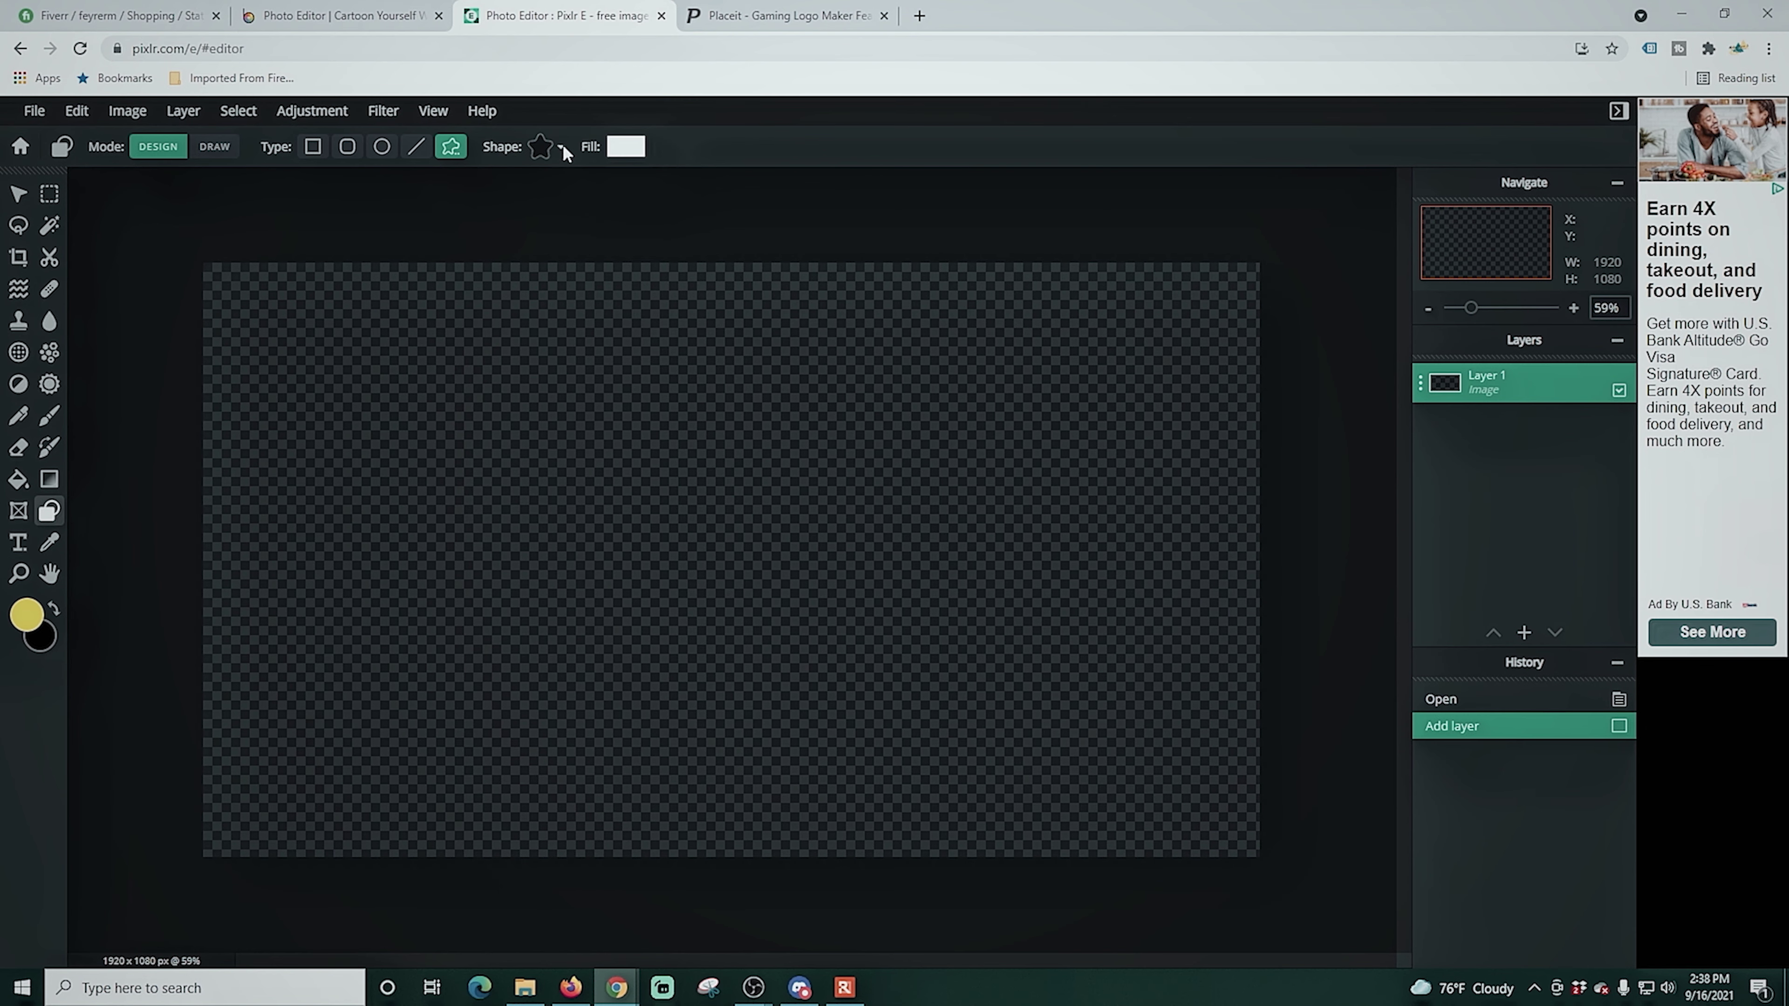
Choose the spiky twelve-pointed starburst as the custom shape
left_click(561, 146)
scroll(701, 197, "down", 3)
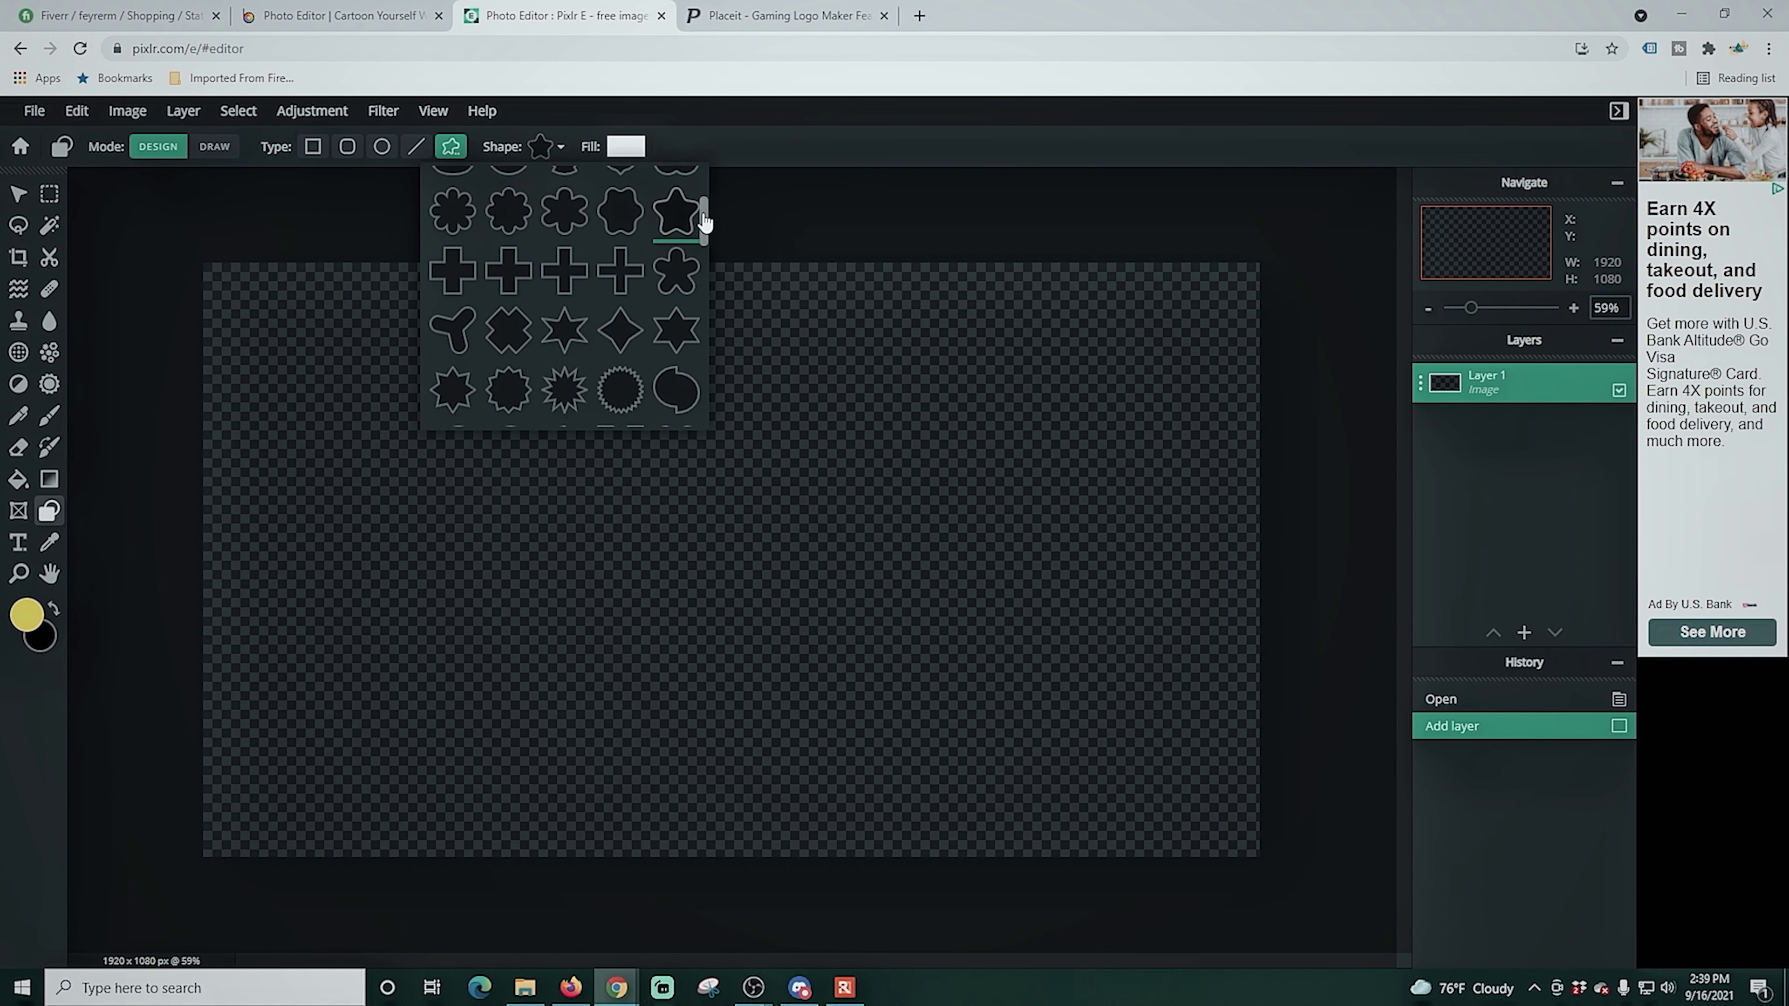
left_click(819, 224)
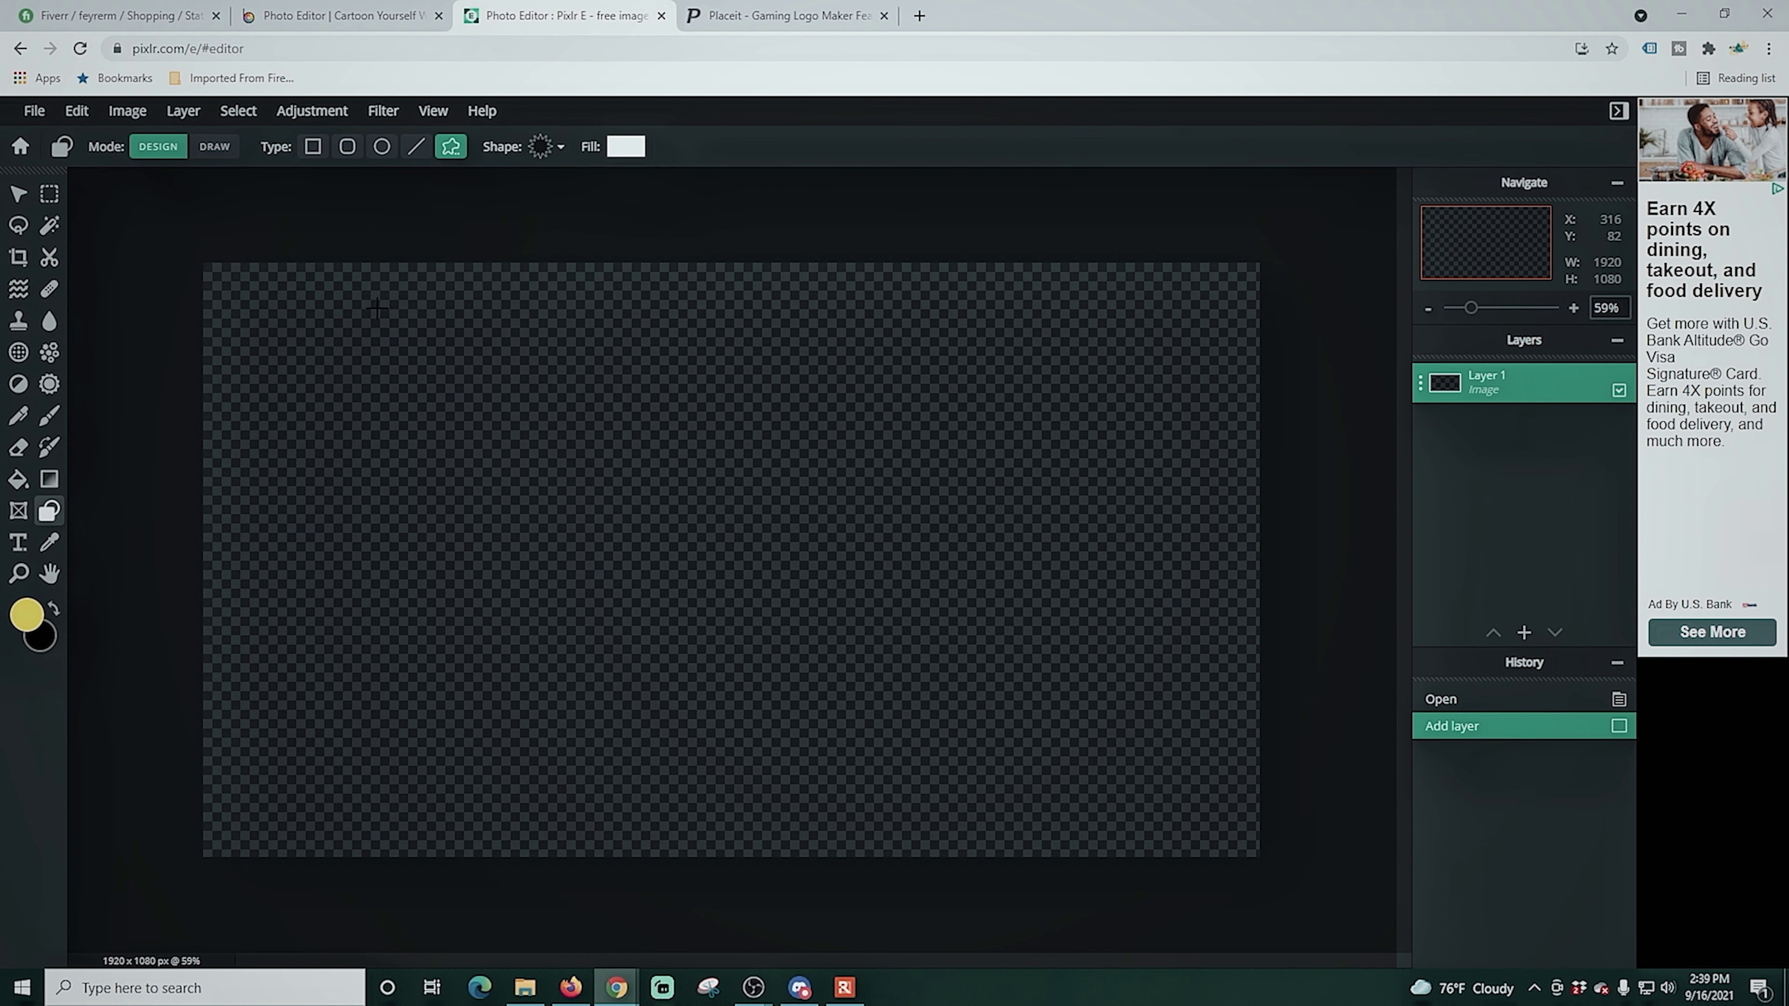
Draw a white starburst almost as tall as the canvas and center it
left_click_drag(377, 304, 1151, 872)
left_click_drag(1019, 799, 1037, 814)
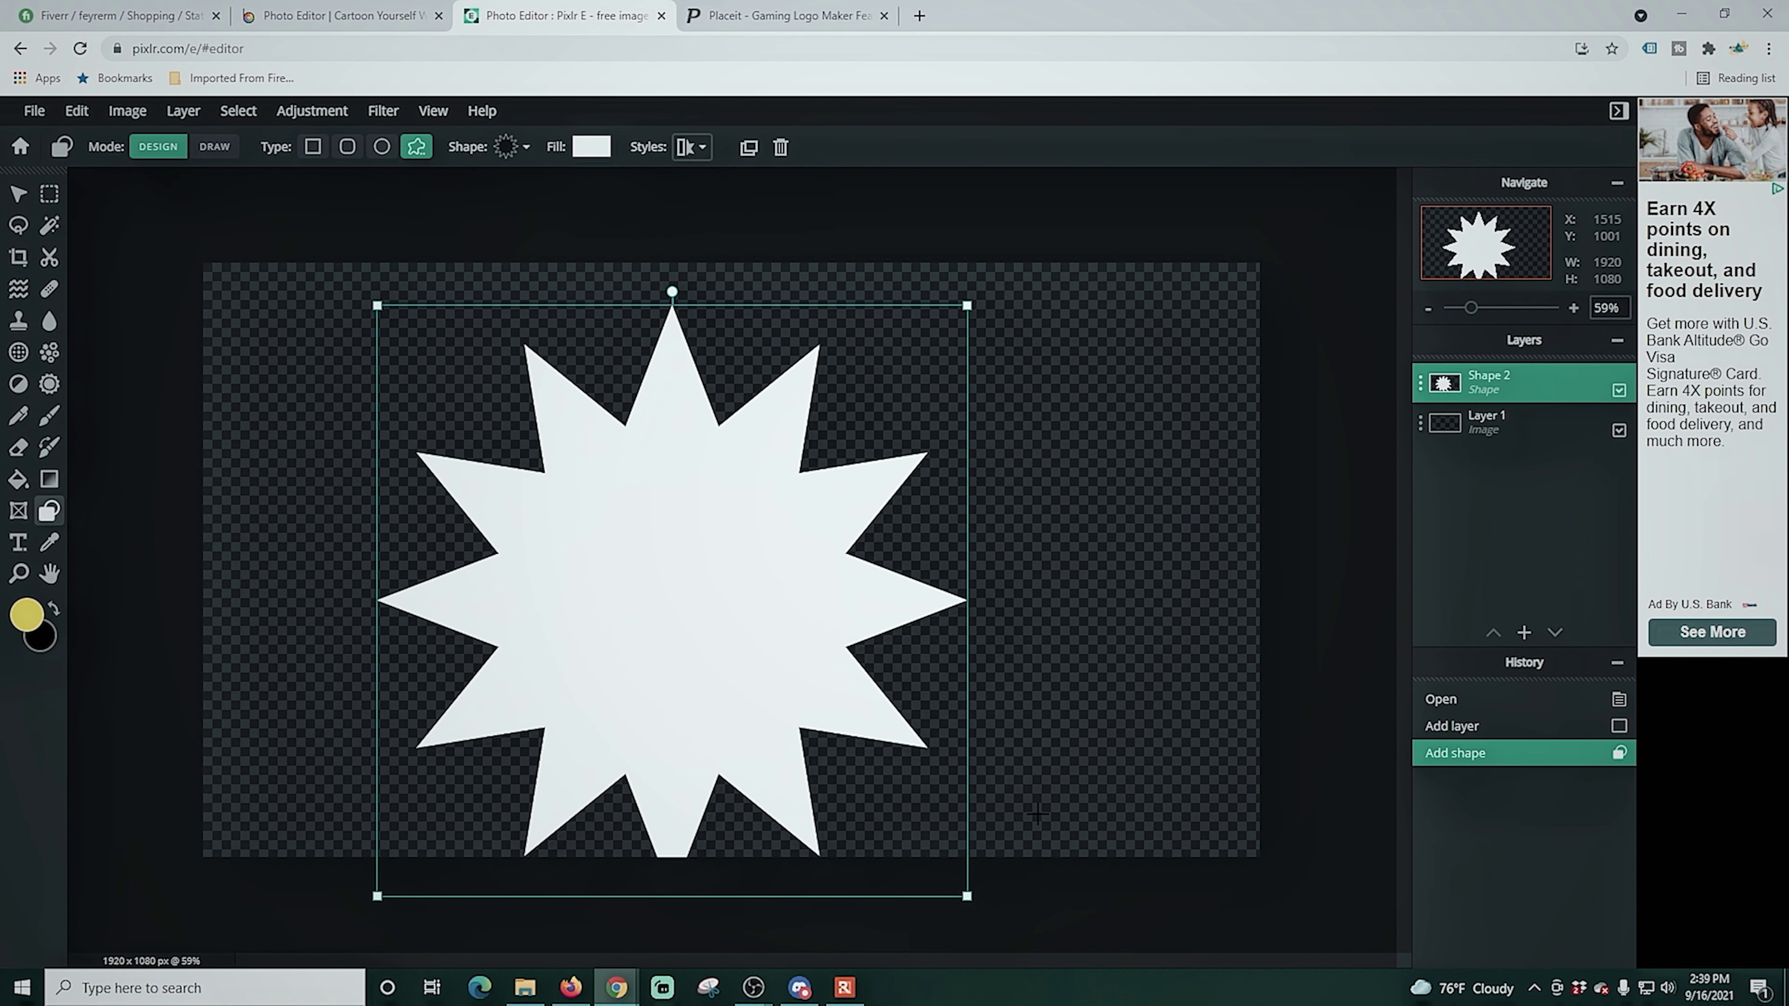
left_click_drag(612, 633, 671, 598)
key("Up")
key("Up")
key("Up")
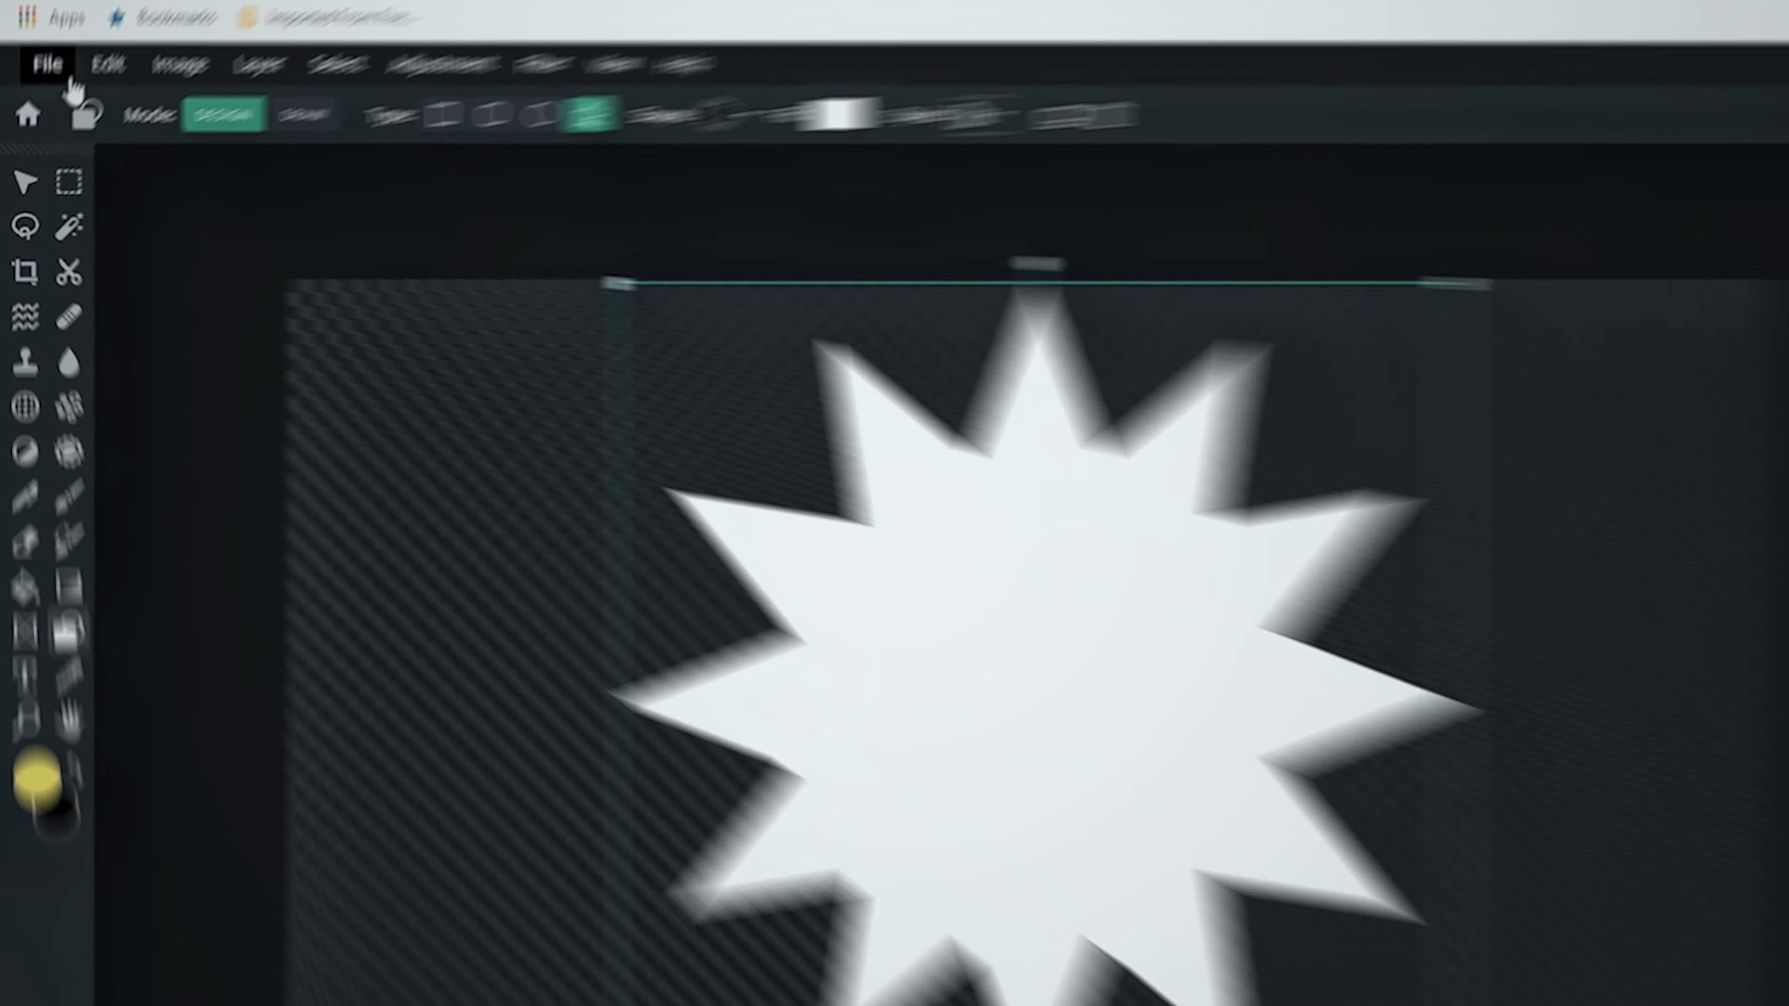
Quick-export the centered starburst image as a PNG
left_click(34, 111)
mouse_move(98, 307)
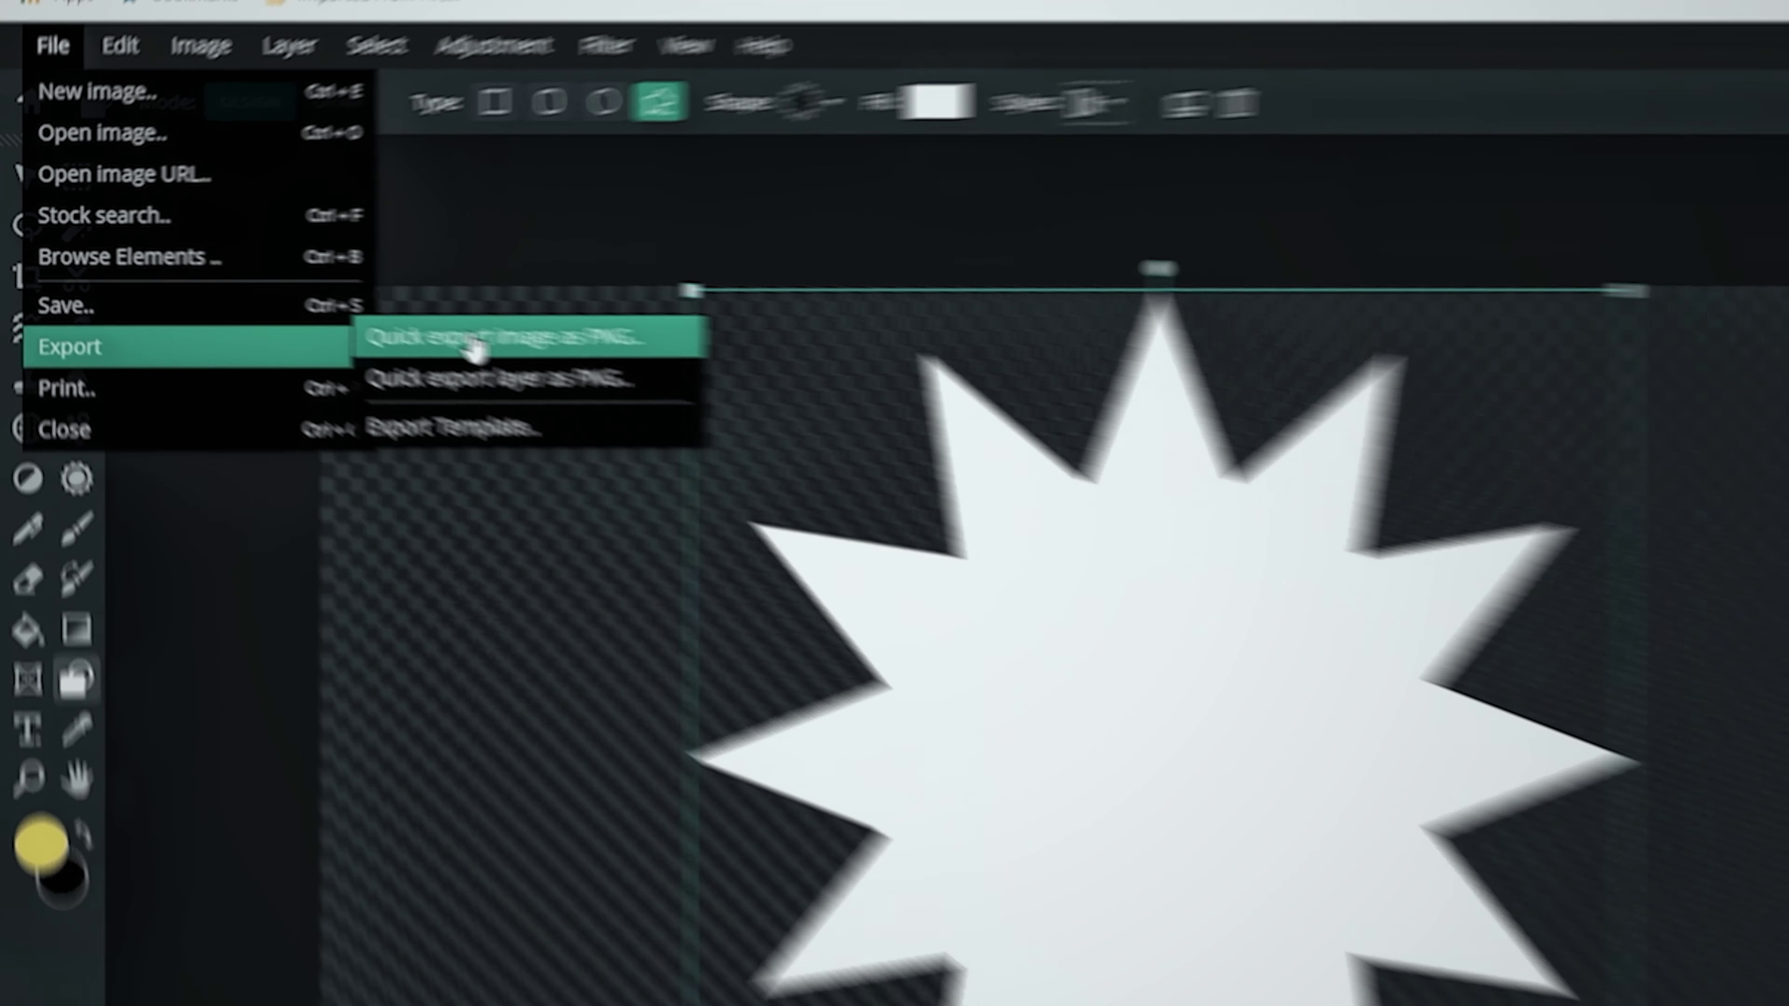
left_click(523, 356)
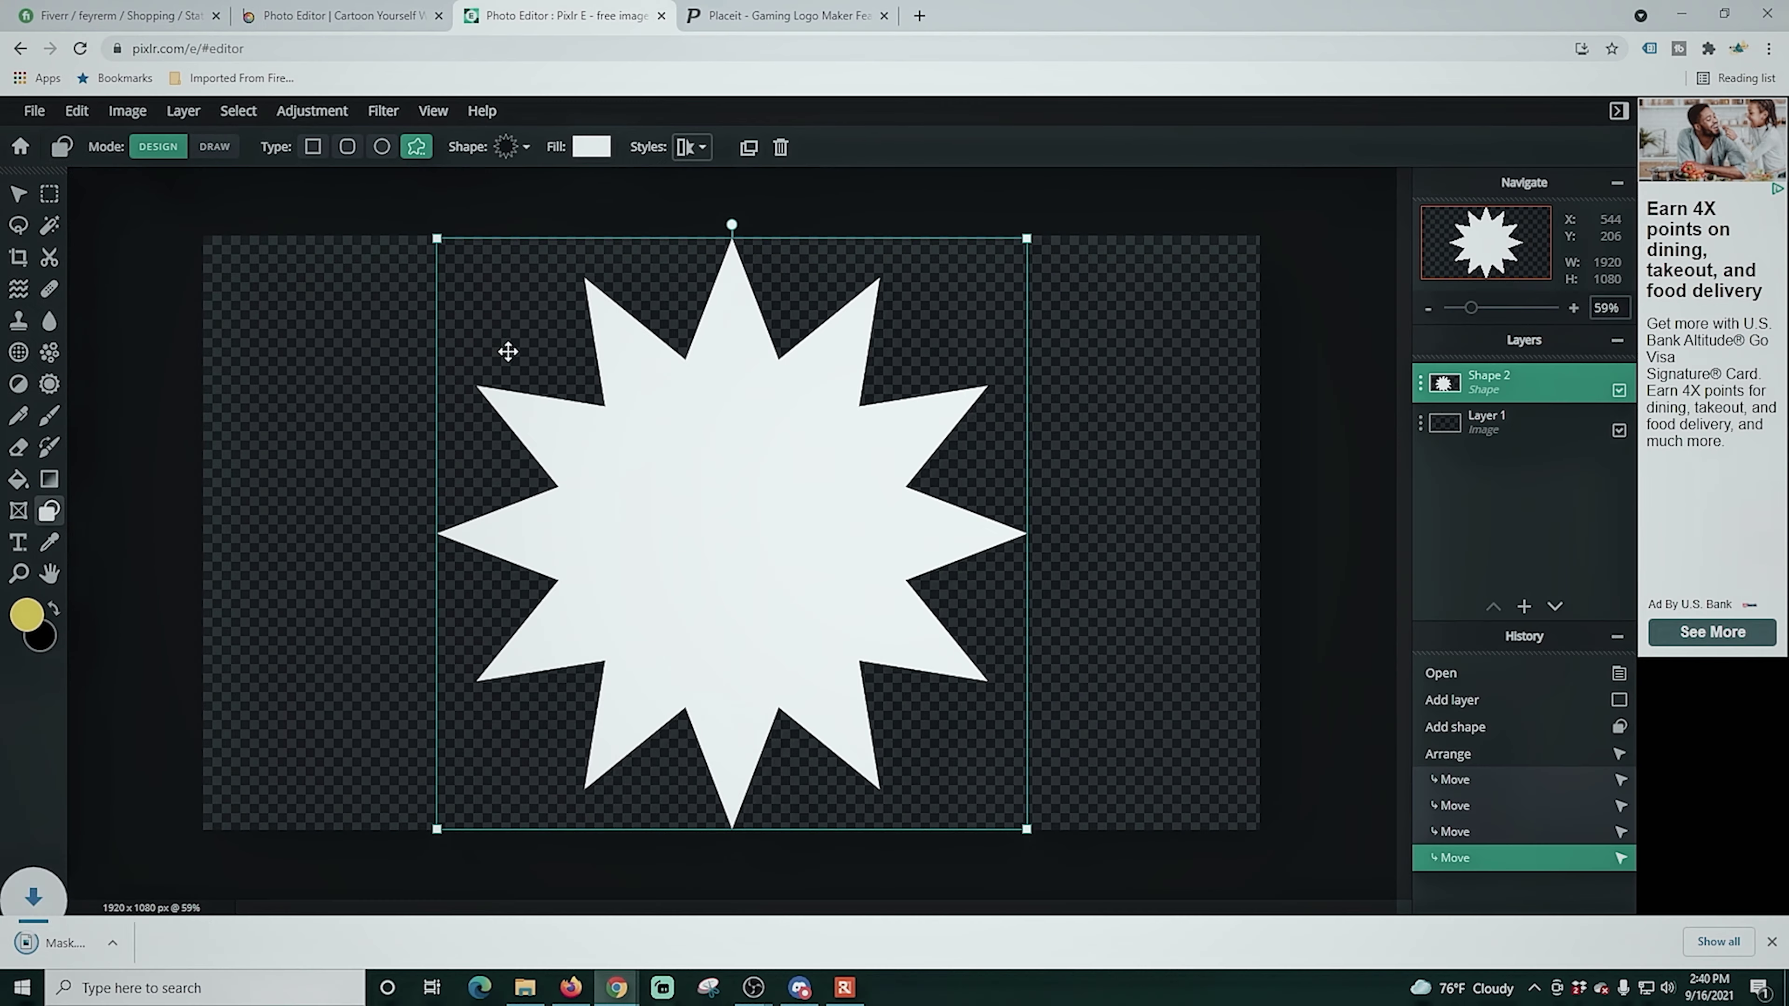
Rotate the starburst slightly clockwise so its points fall between their previous positions
left_click_drag(732, 224, 816, 227)
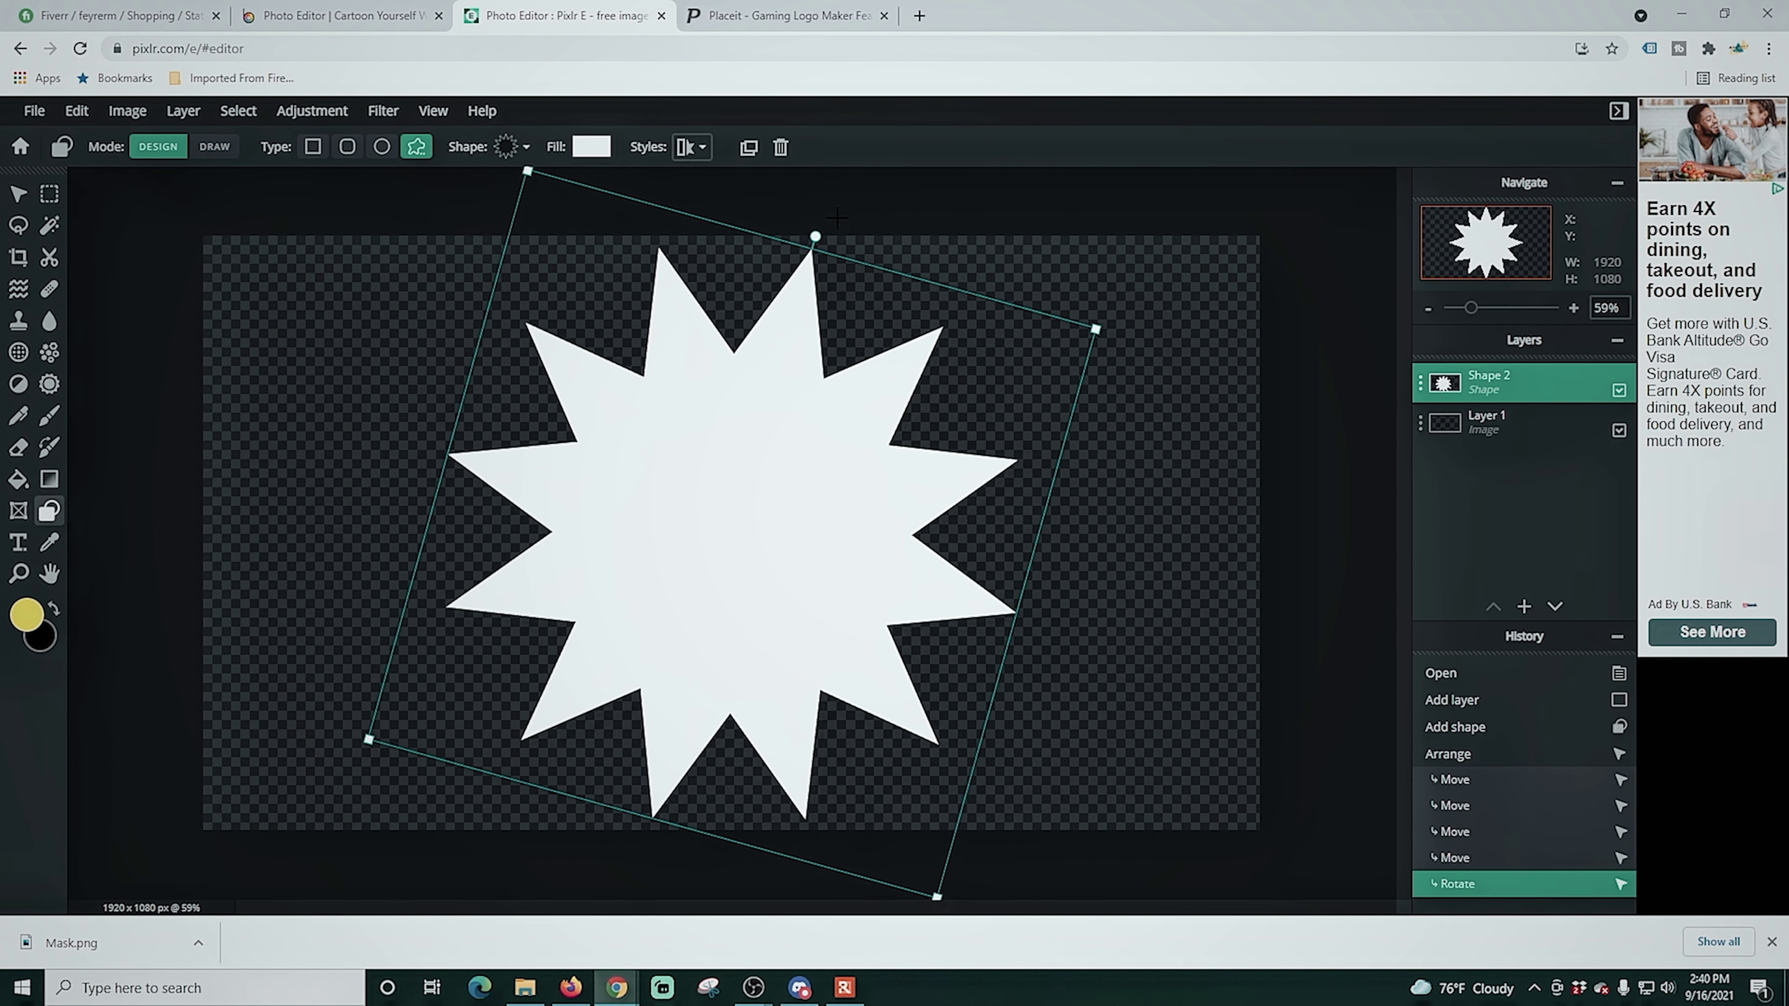
Fine-tune the starburst's rotation, deselect it and quick-export the image as a PNG
left_click_drag(818, 230, 816, 235)
key("Escape")
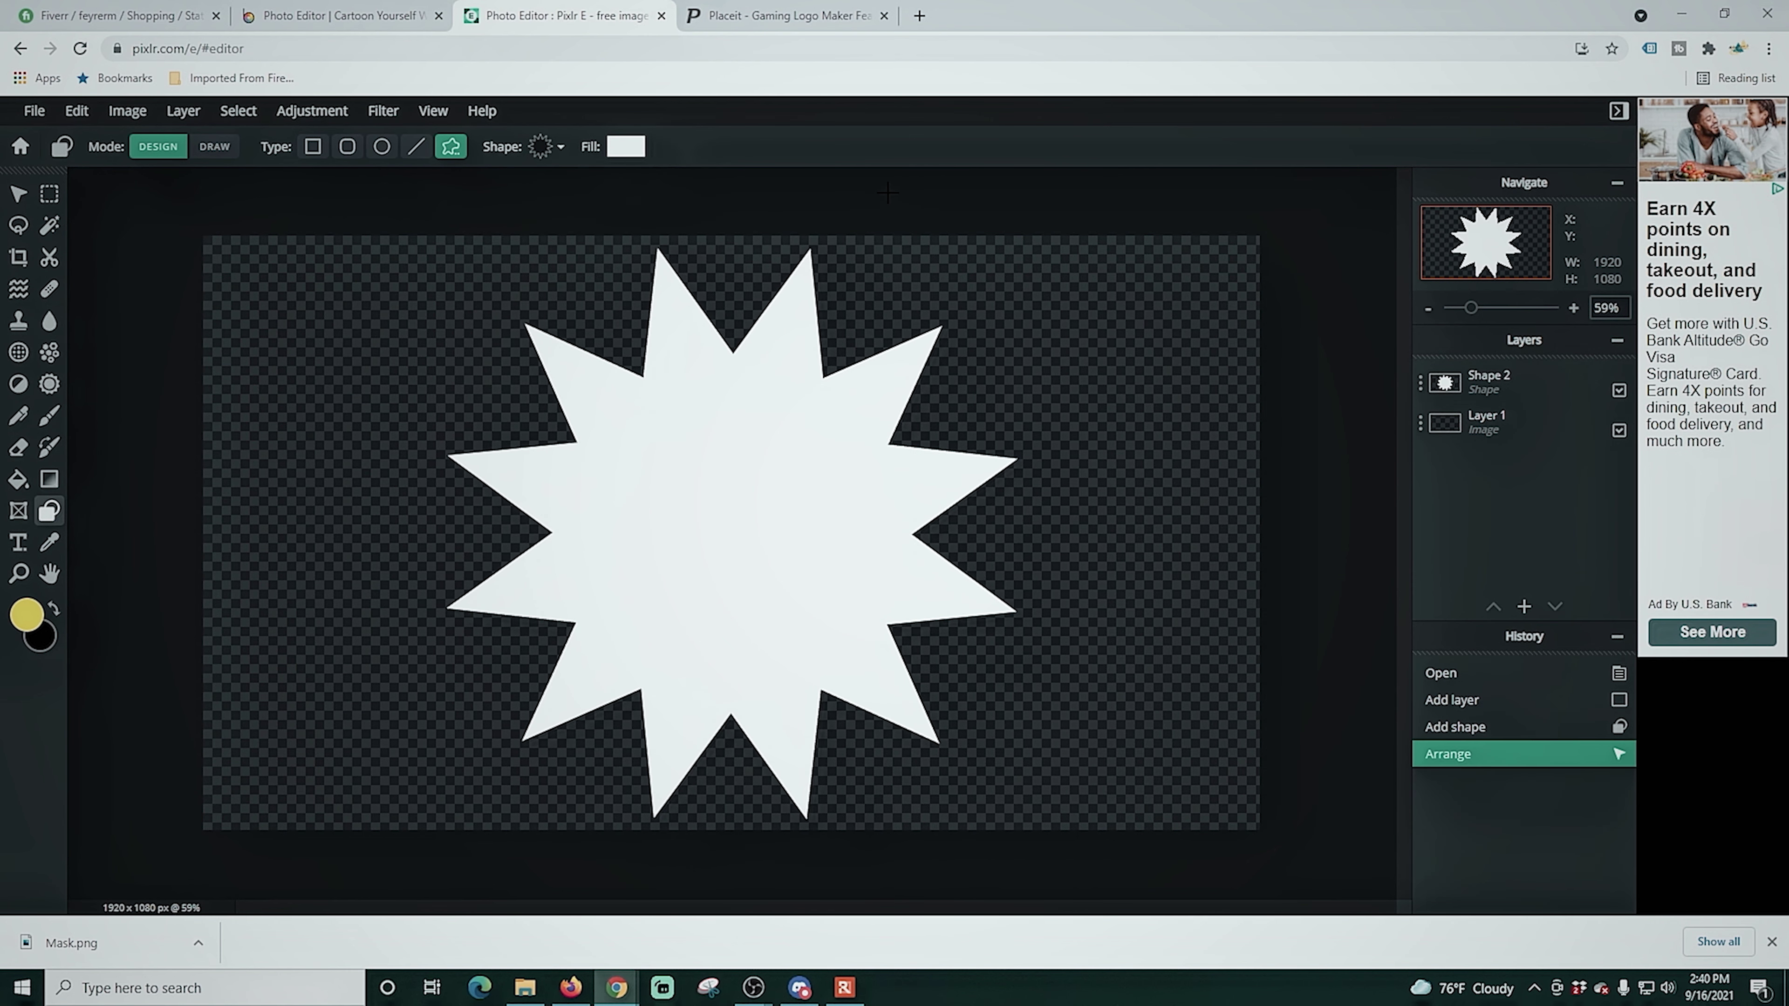
left_click(34, 111)
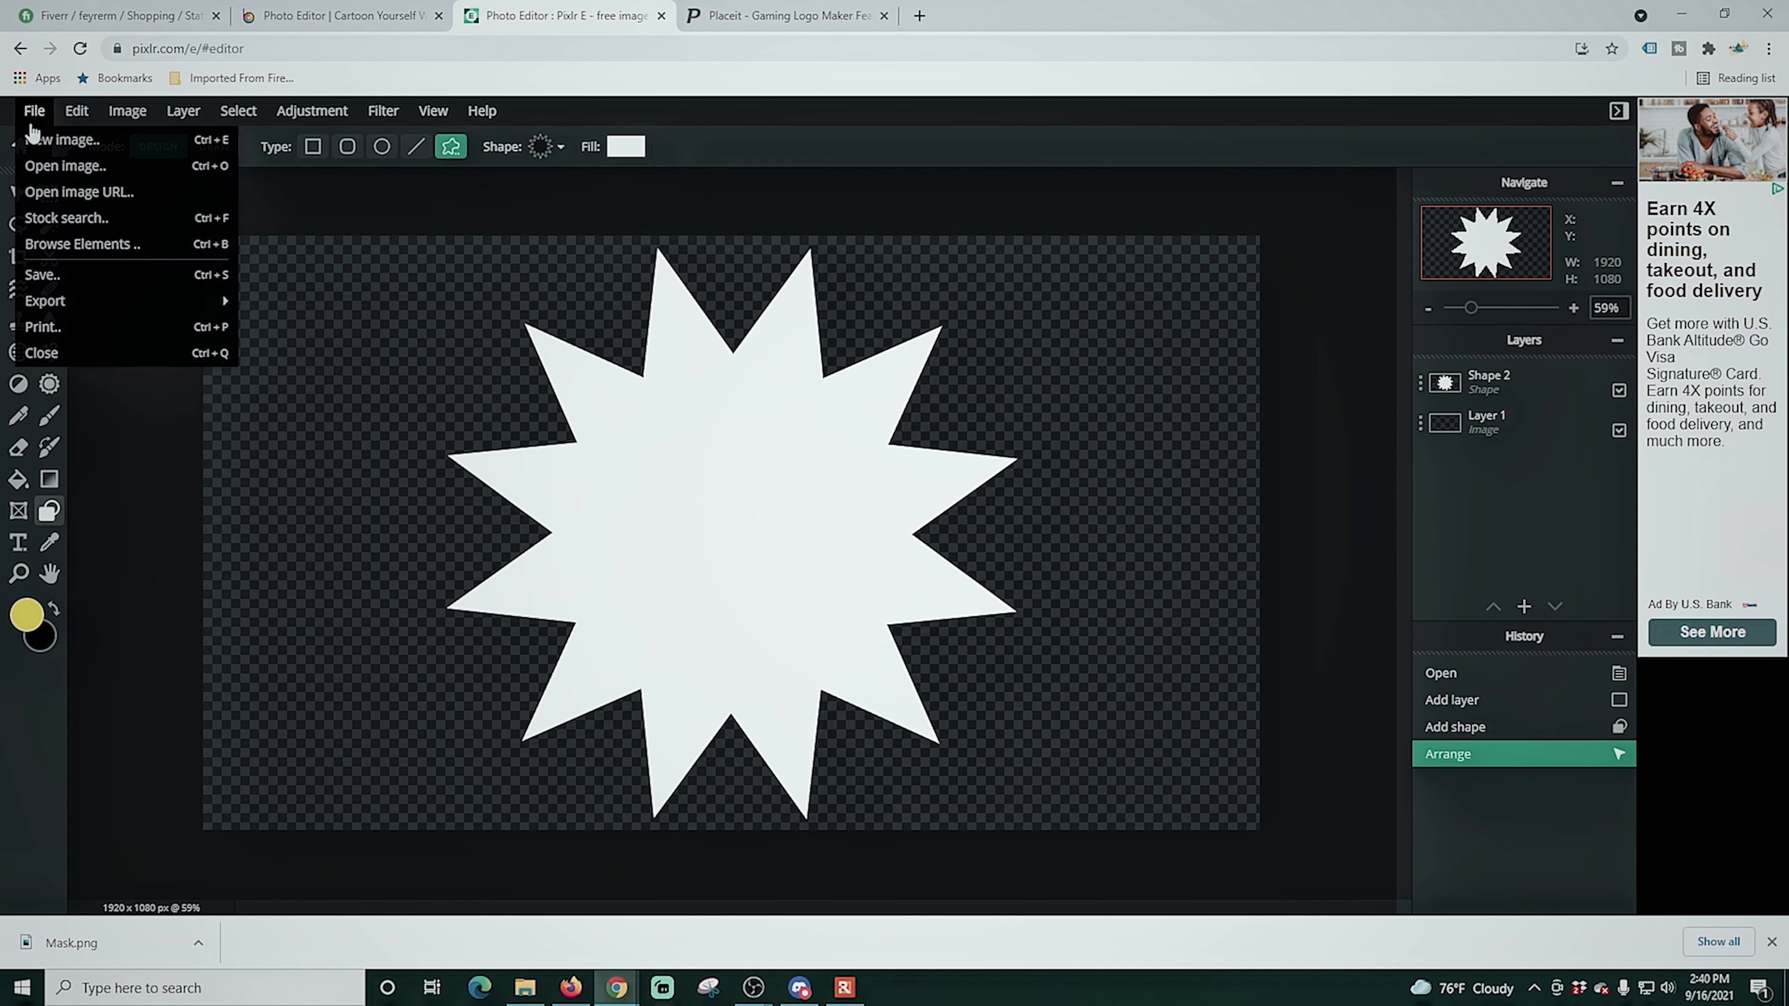
mouse_move(74, 303)
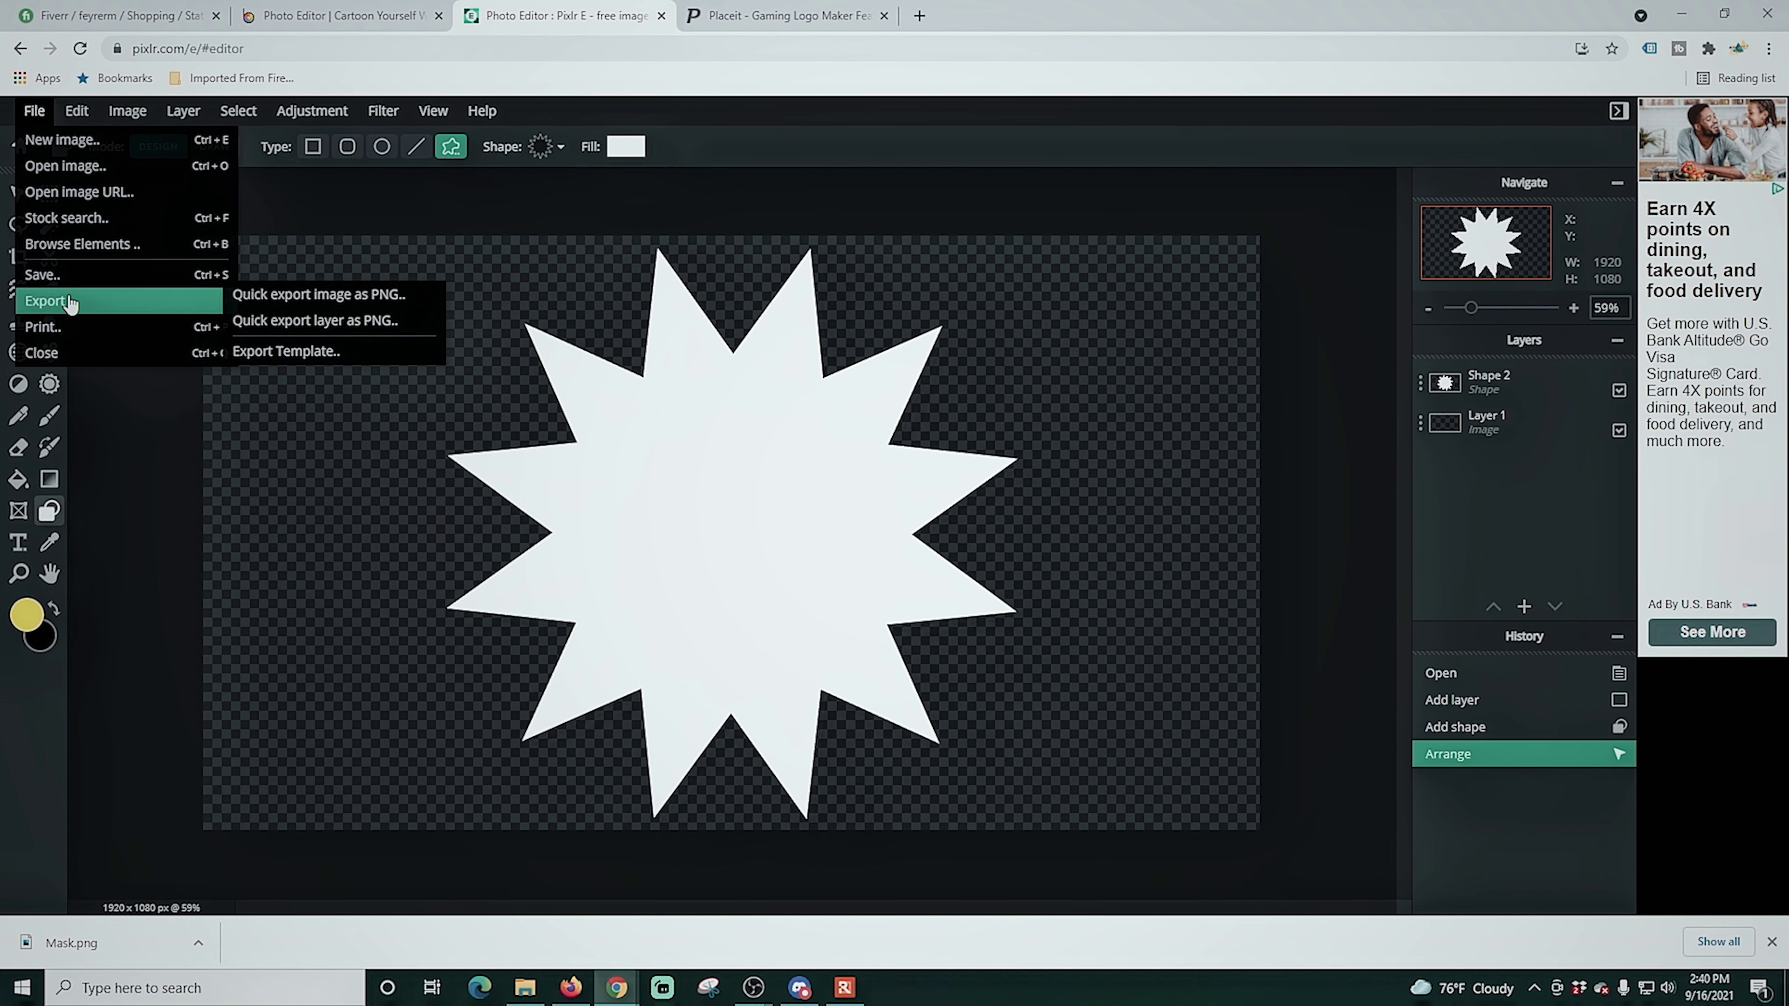
left_click(292, 296)
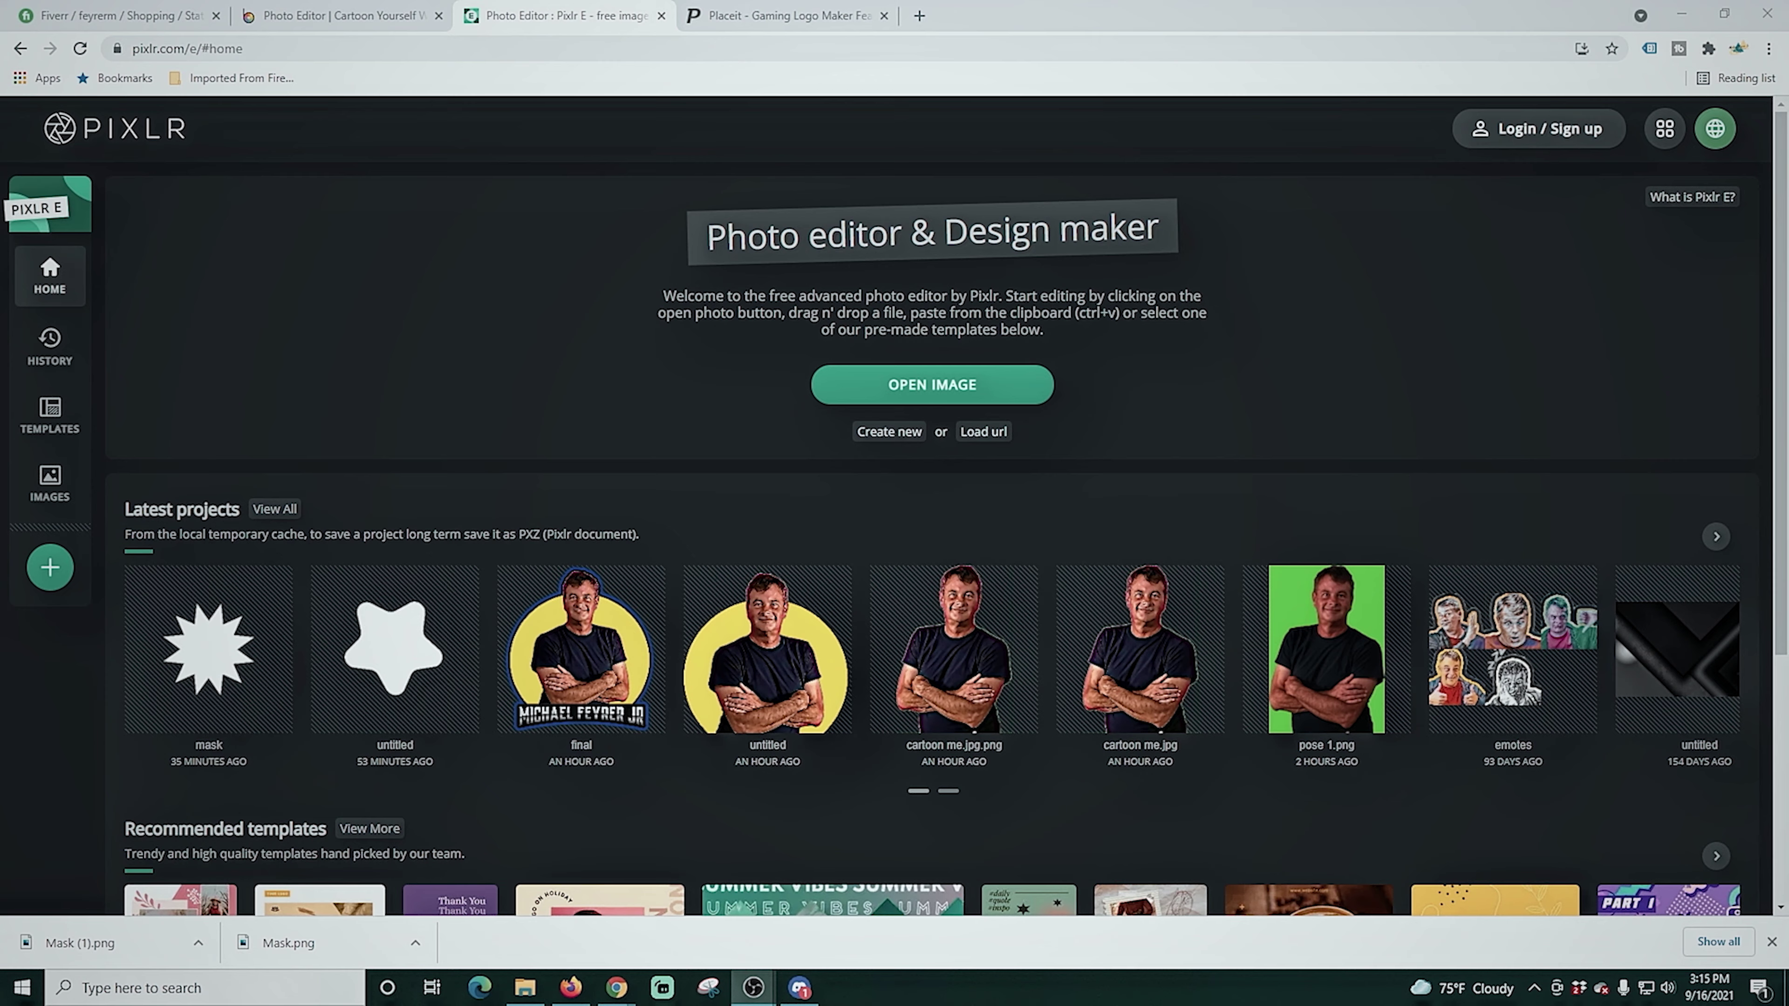
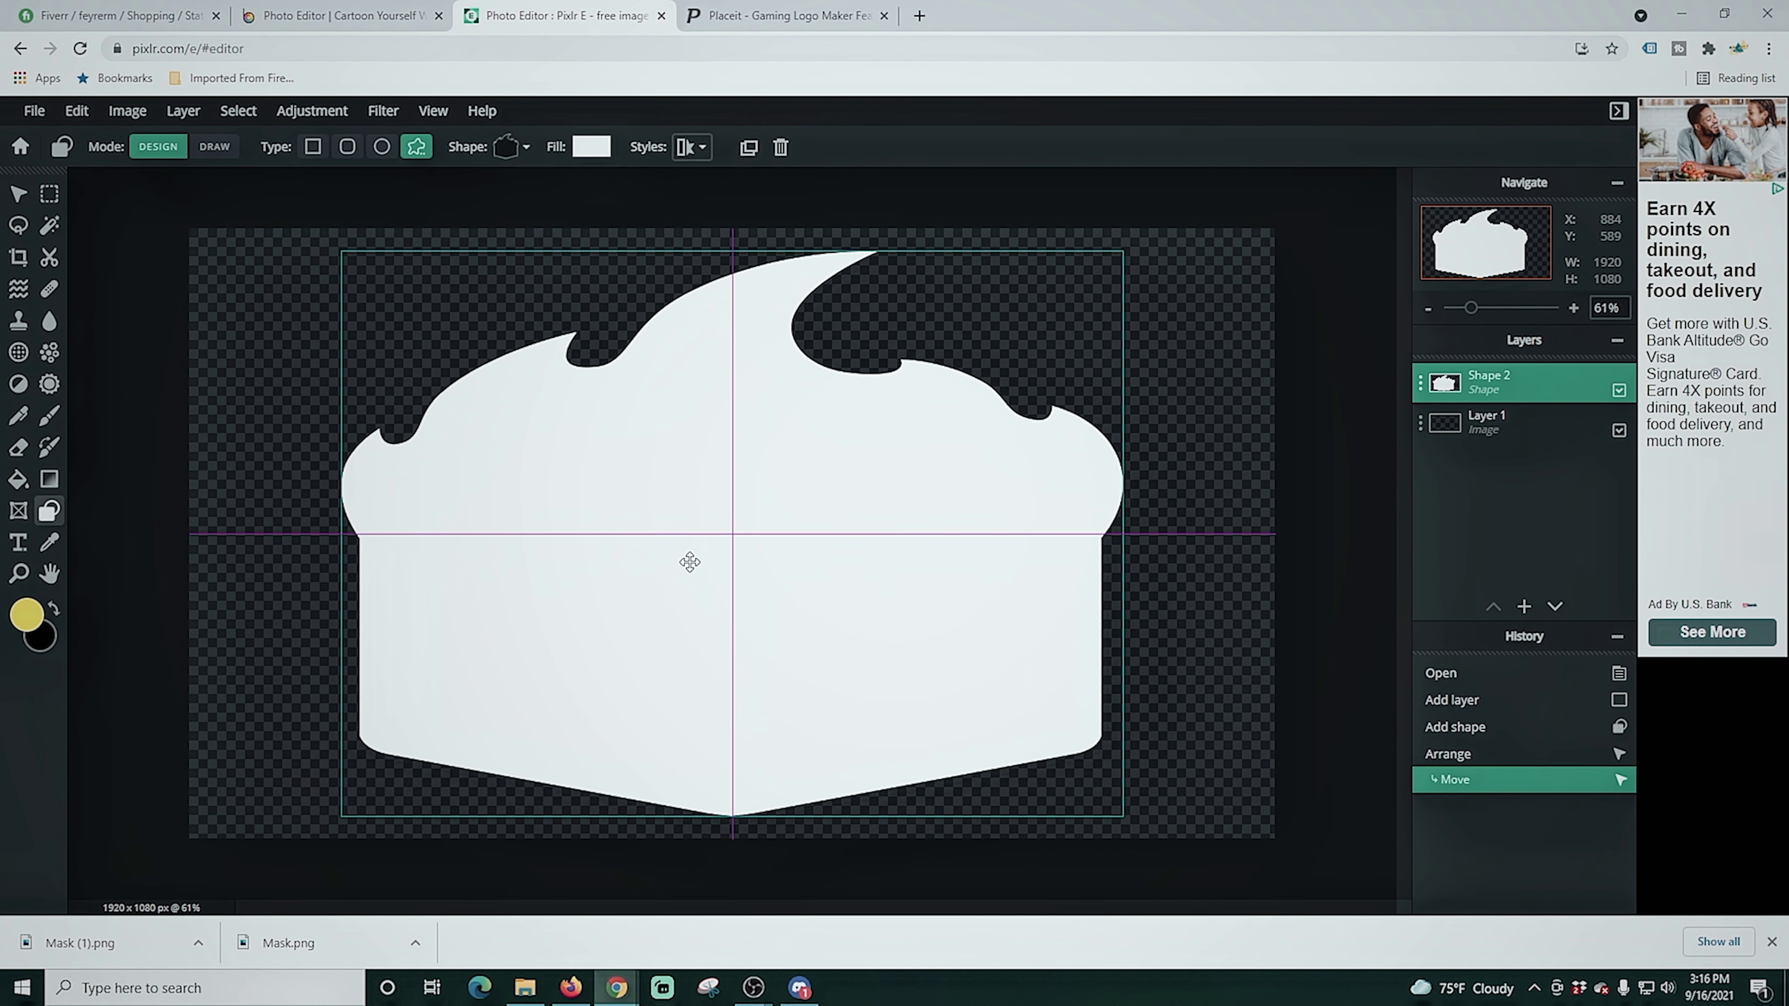
Quick-export the centered cupcake-shaped mask image as a PNG
left_click(34, 110)
mouse_move(110, 311)
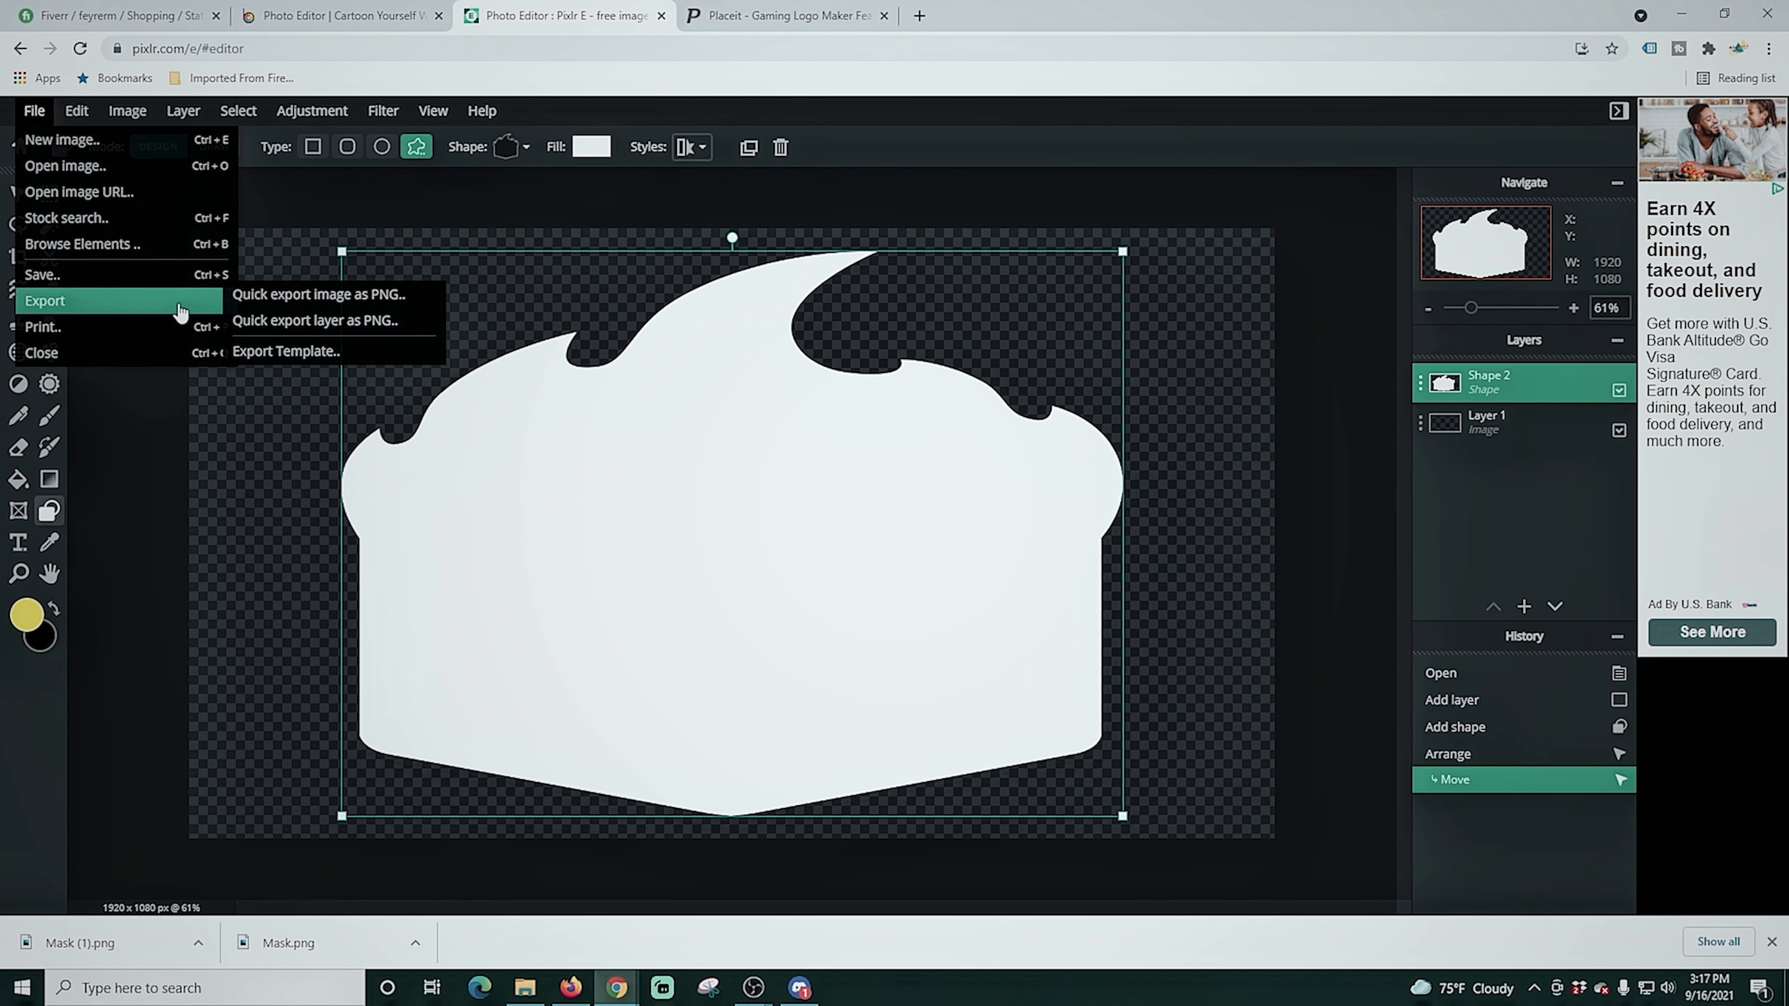
left_click(310, 296)
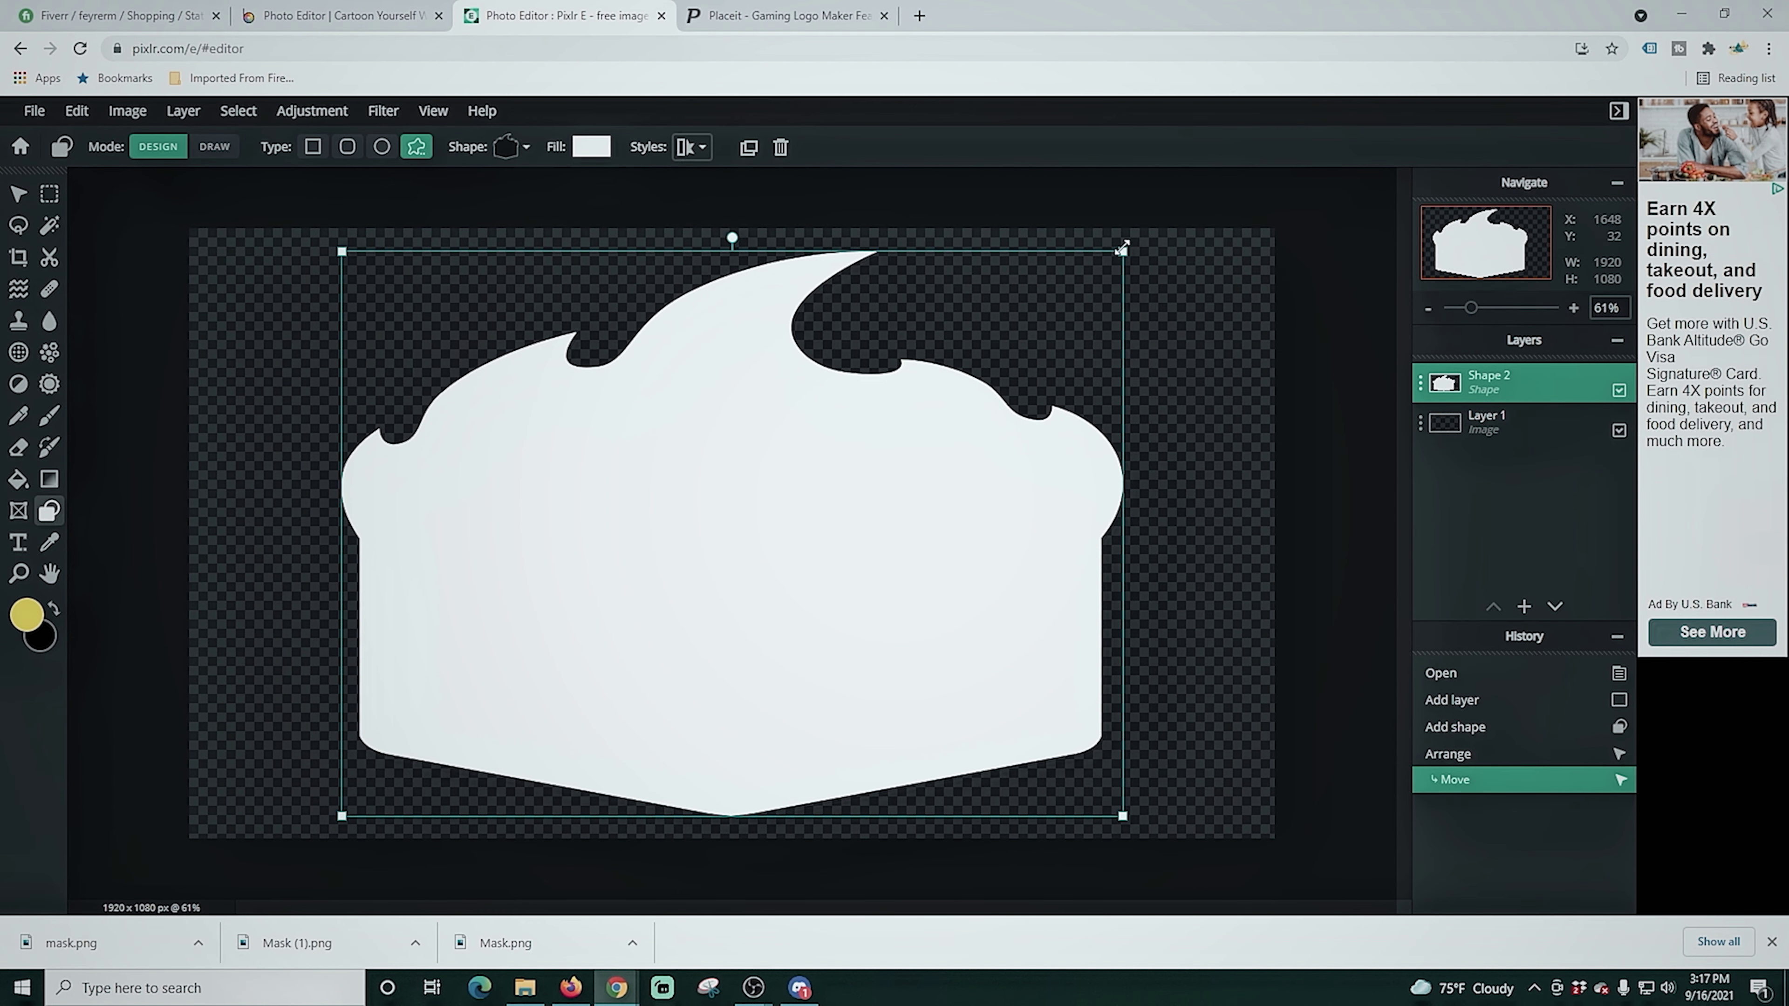
Enlarge the white cupcake shape to nearly the full canvas height and center it on the canvas
mouse_move(1127, 243)
left_mouse_down()
mouse_move(1158, 232)
mouse_move(1140, 248)
left_mouse_up()
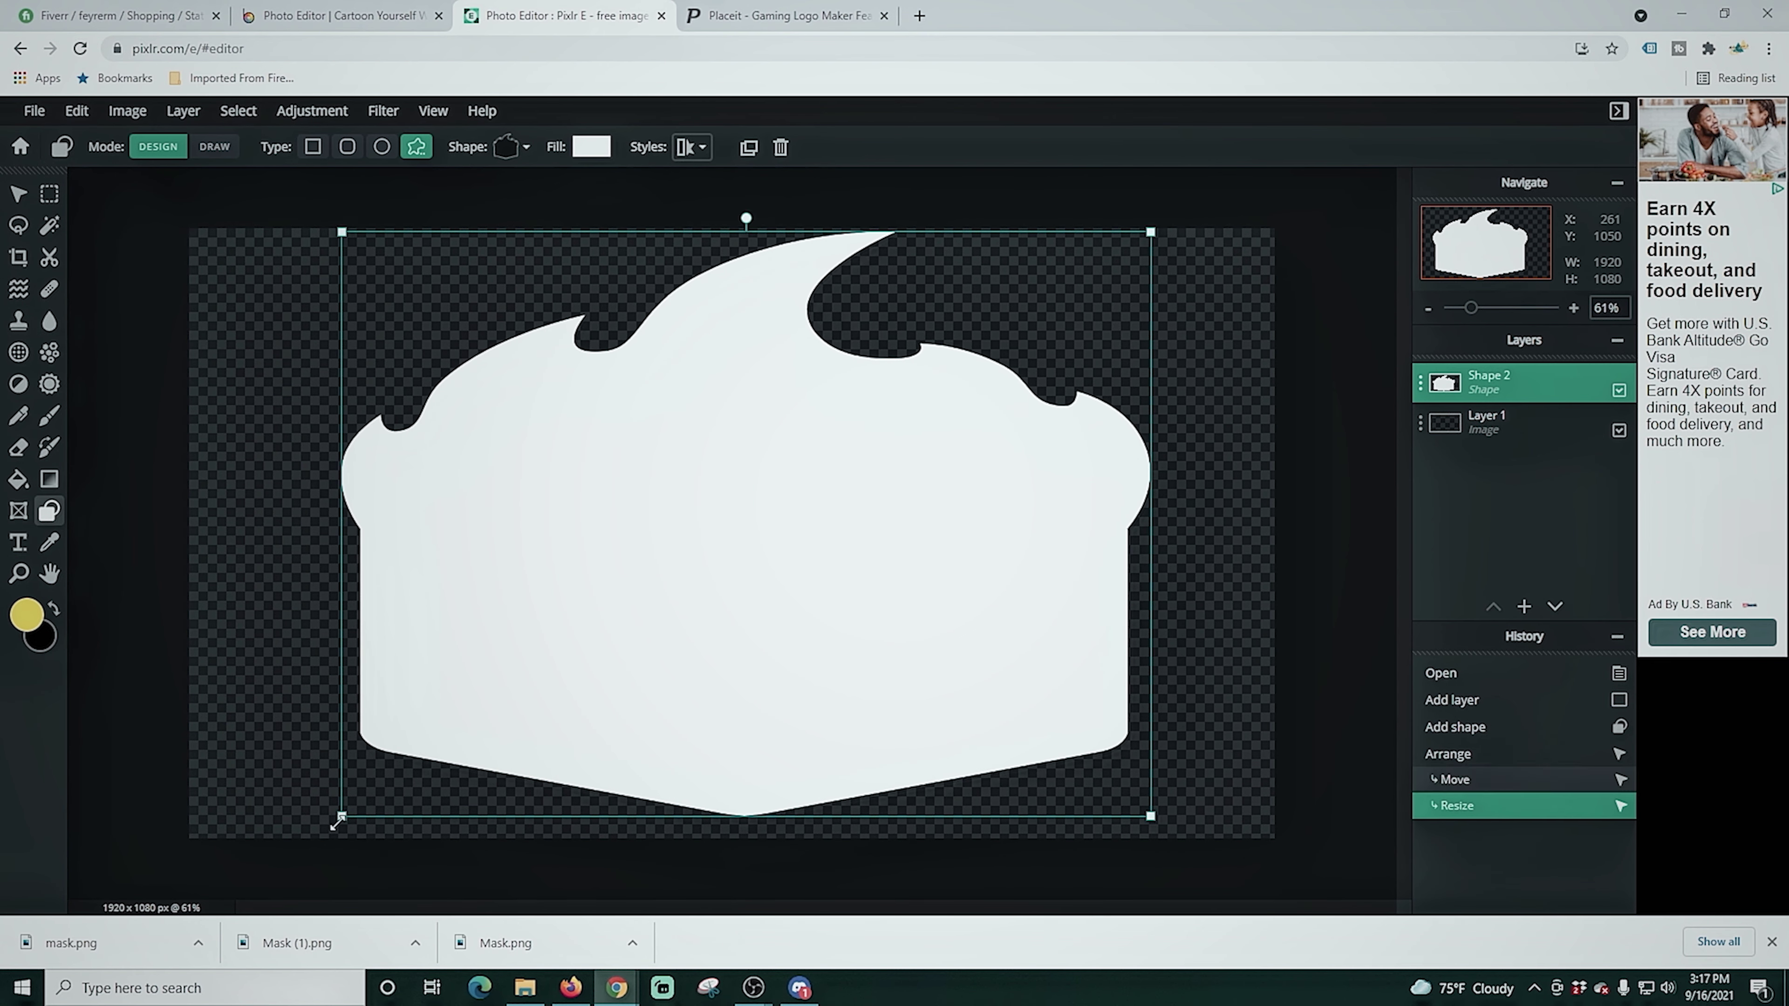
left_click_drag(332, 832, 305, 857)
mouse_move(673, 702)
left_mouse_down()
mouse_move(651, 704)
mouse_move(670, 705)
left_mouse_up()
key("Up")
key("Up")
key("Up")
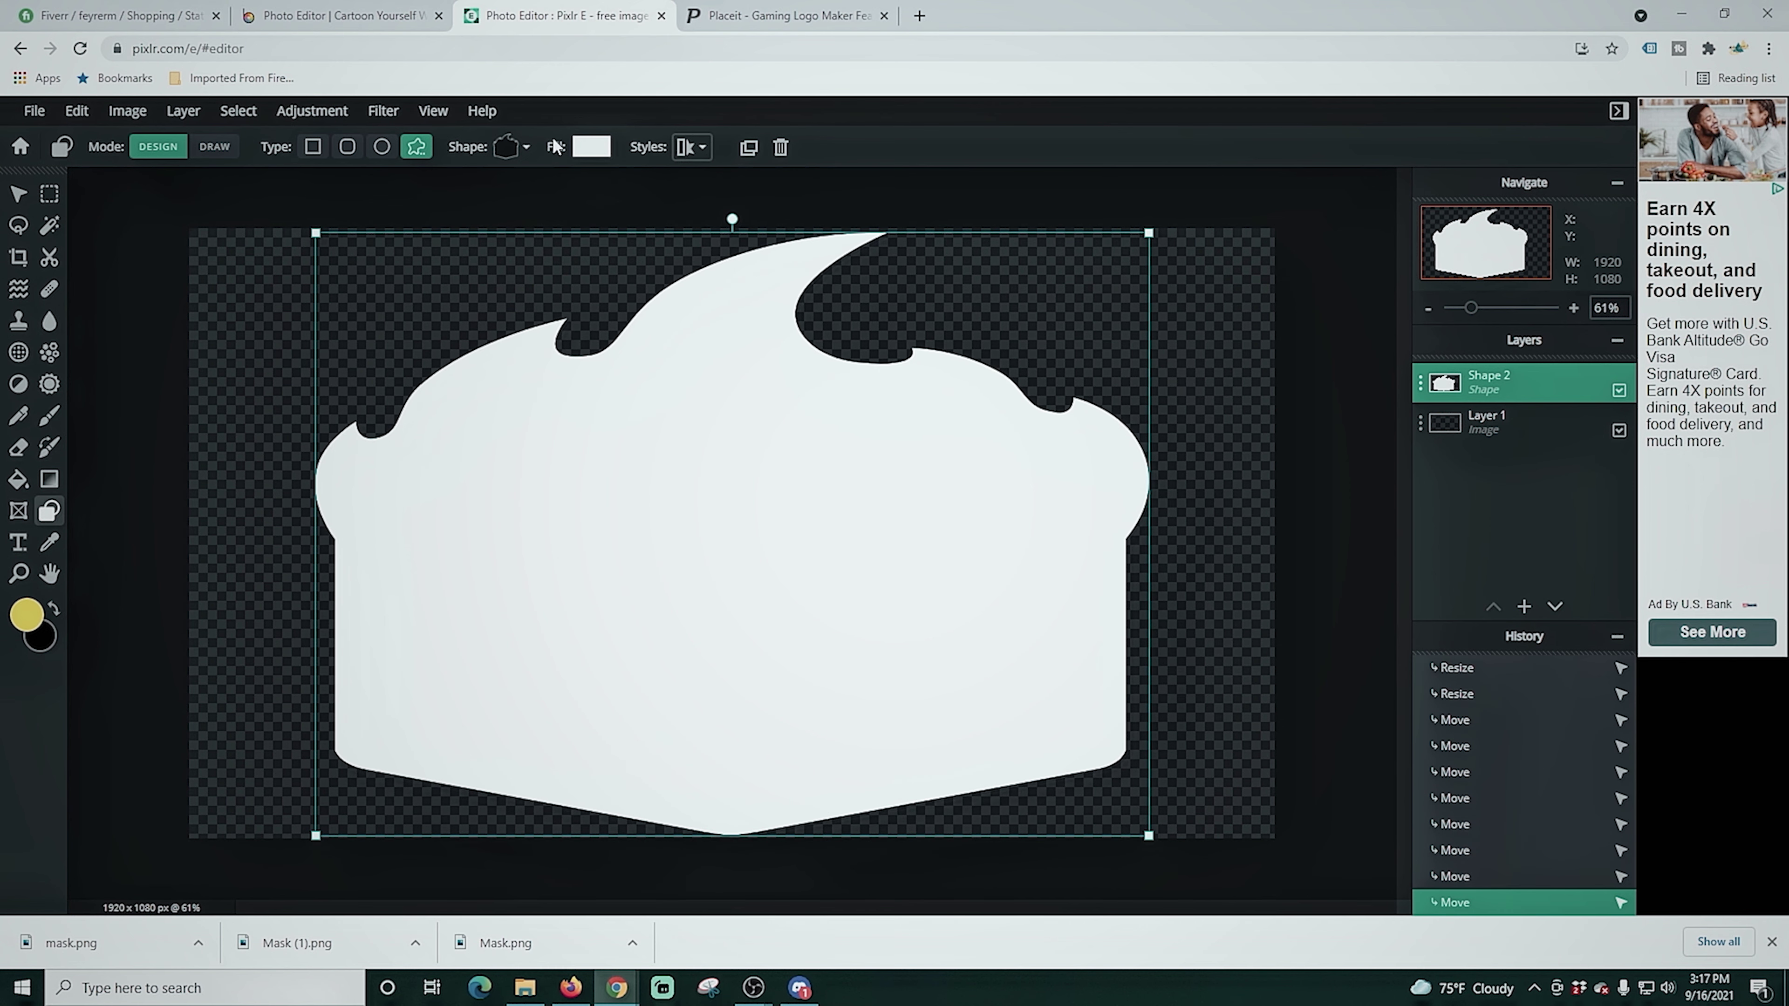
Deselect the enlarged cupcake shape and quick-export the image as a PNG
left_click(522, 220)
left_click(34, 111)
mouse_move(51, 300)
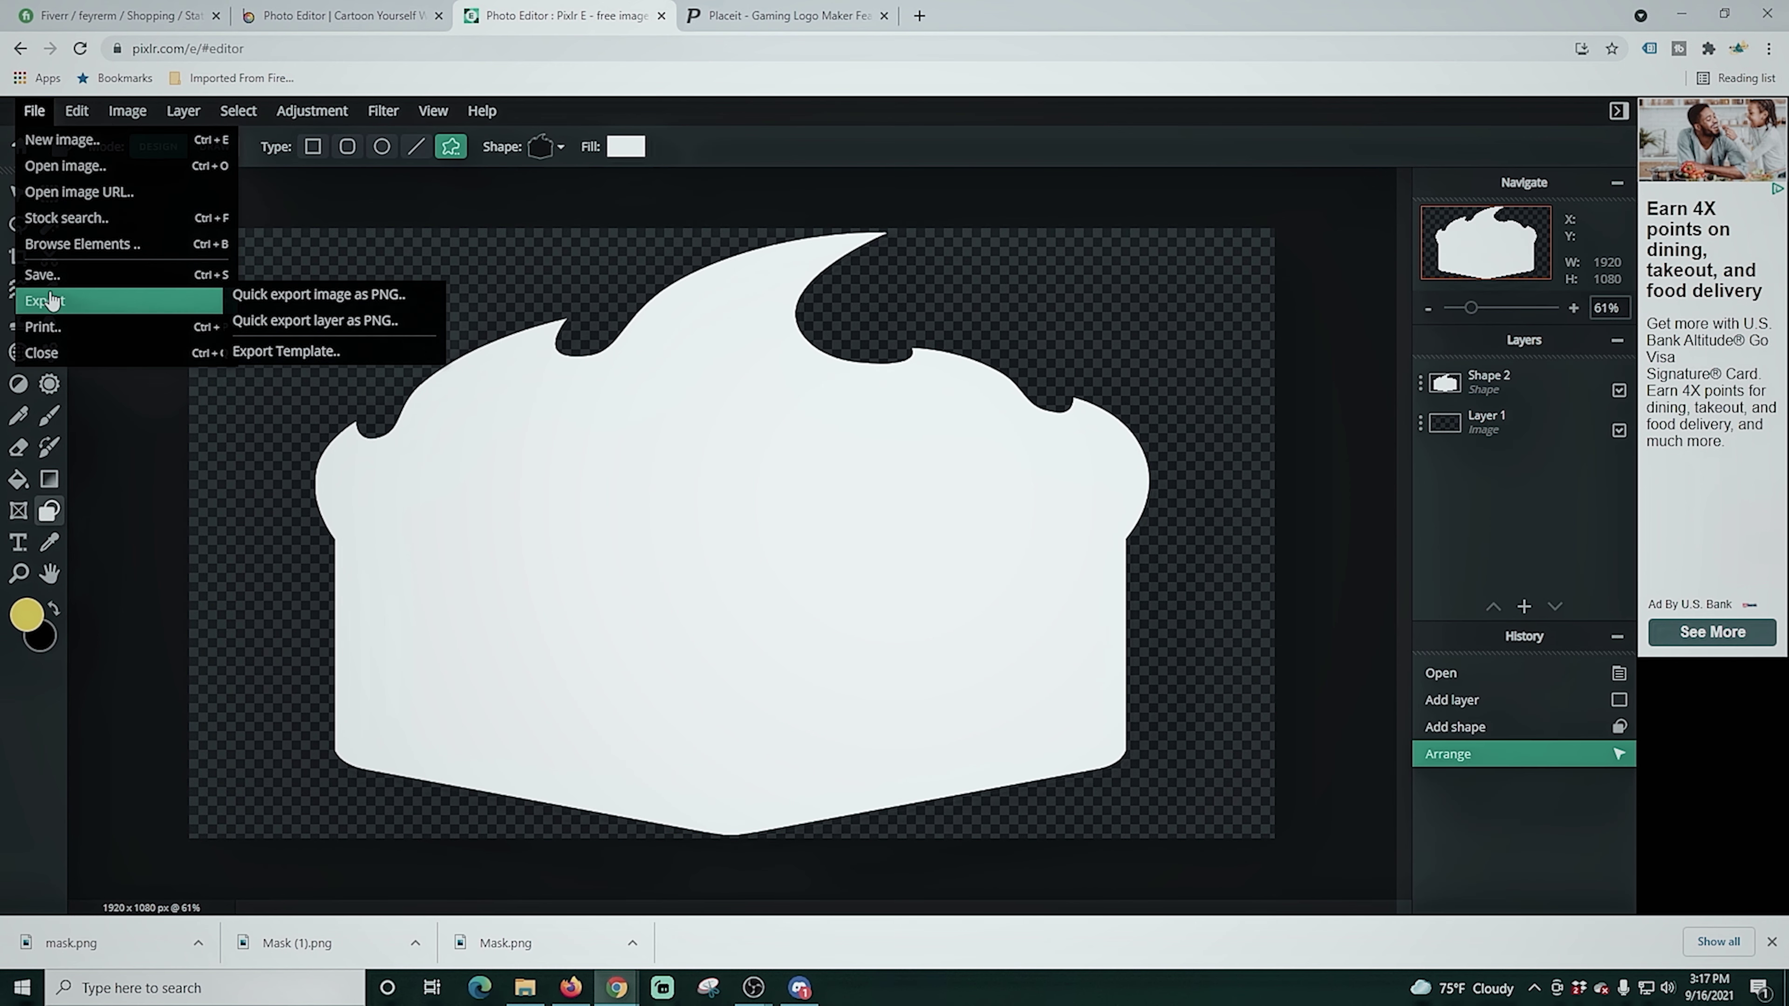
left_click(327, 295)
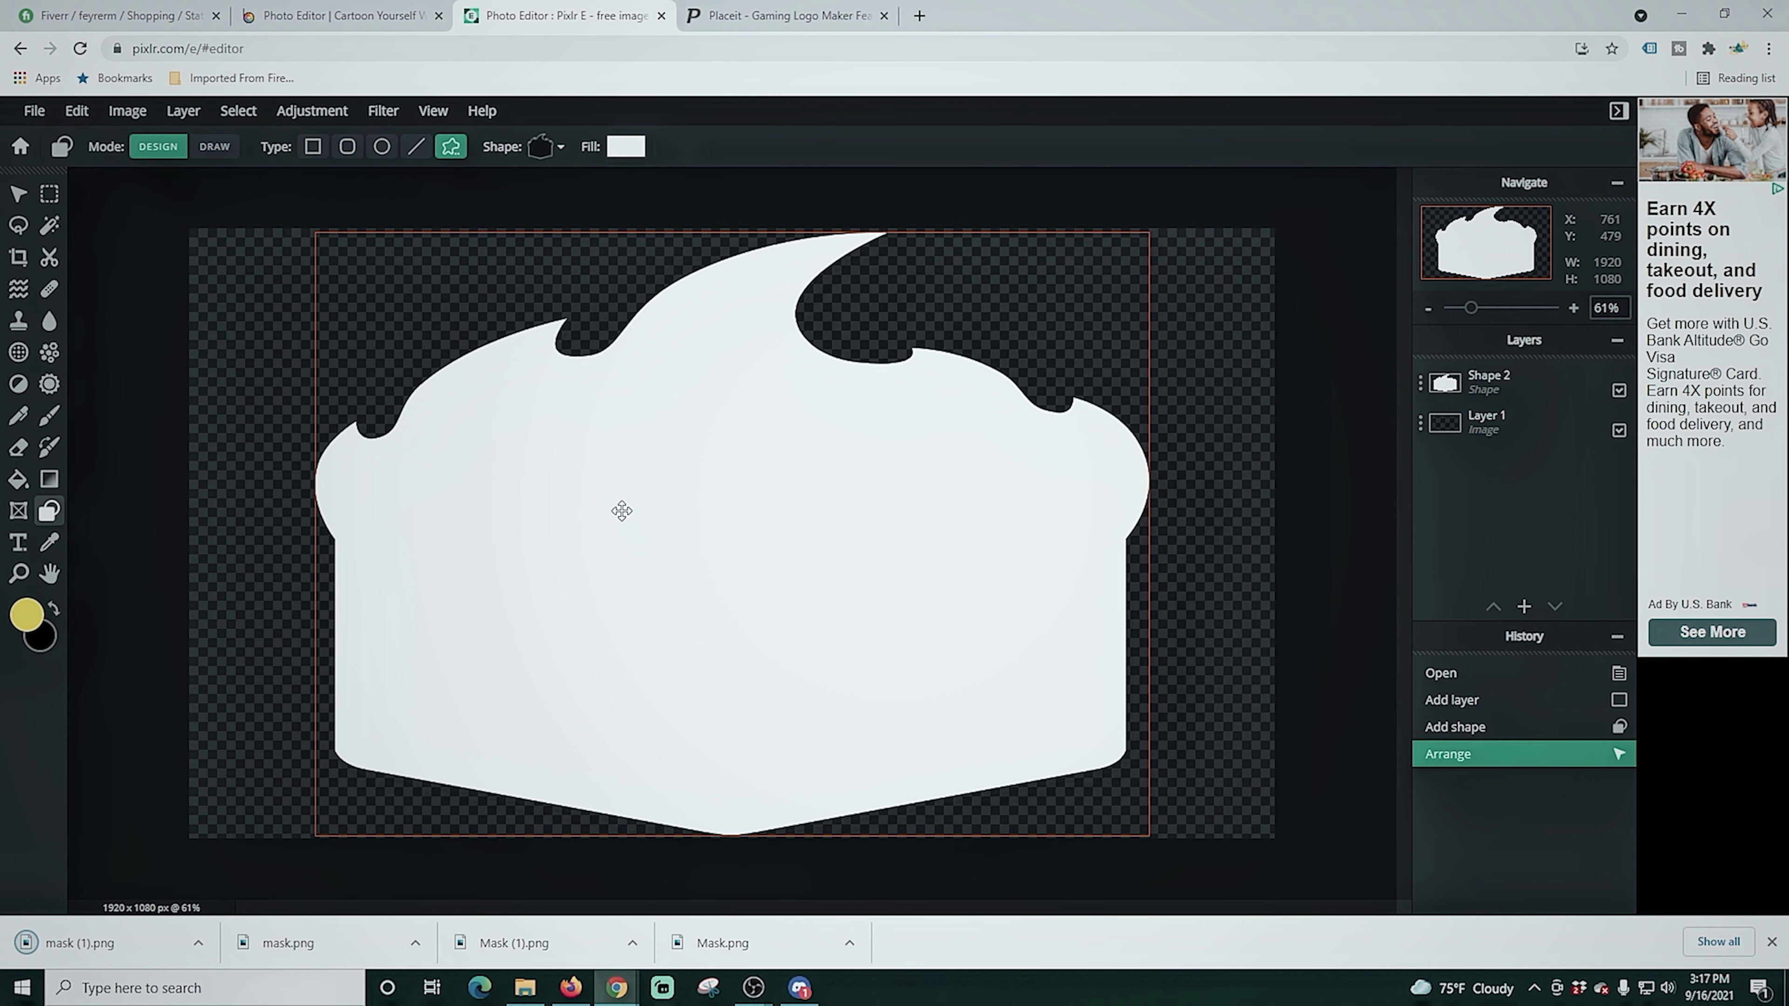
Rasterize the cupcake shape layer and flip the image horizontally
left_click(815, 425)
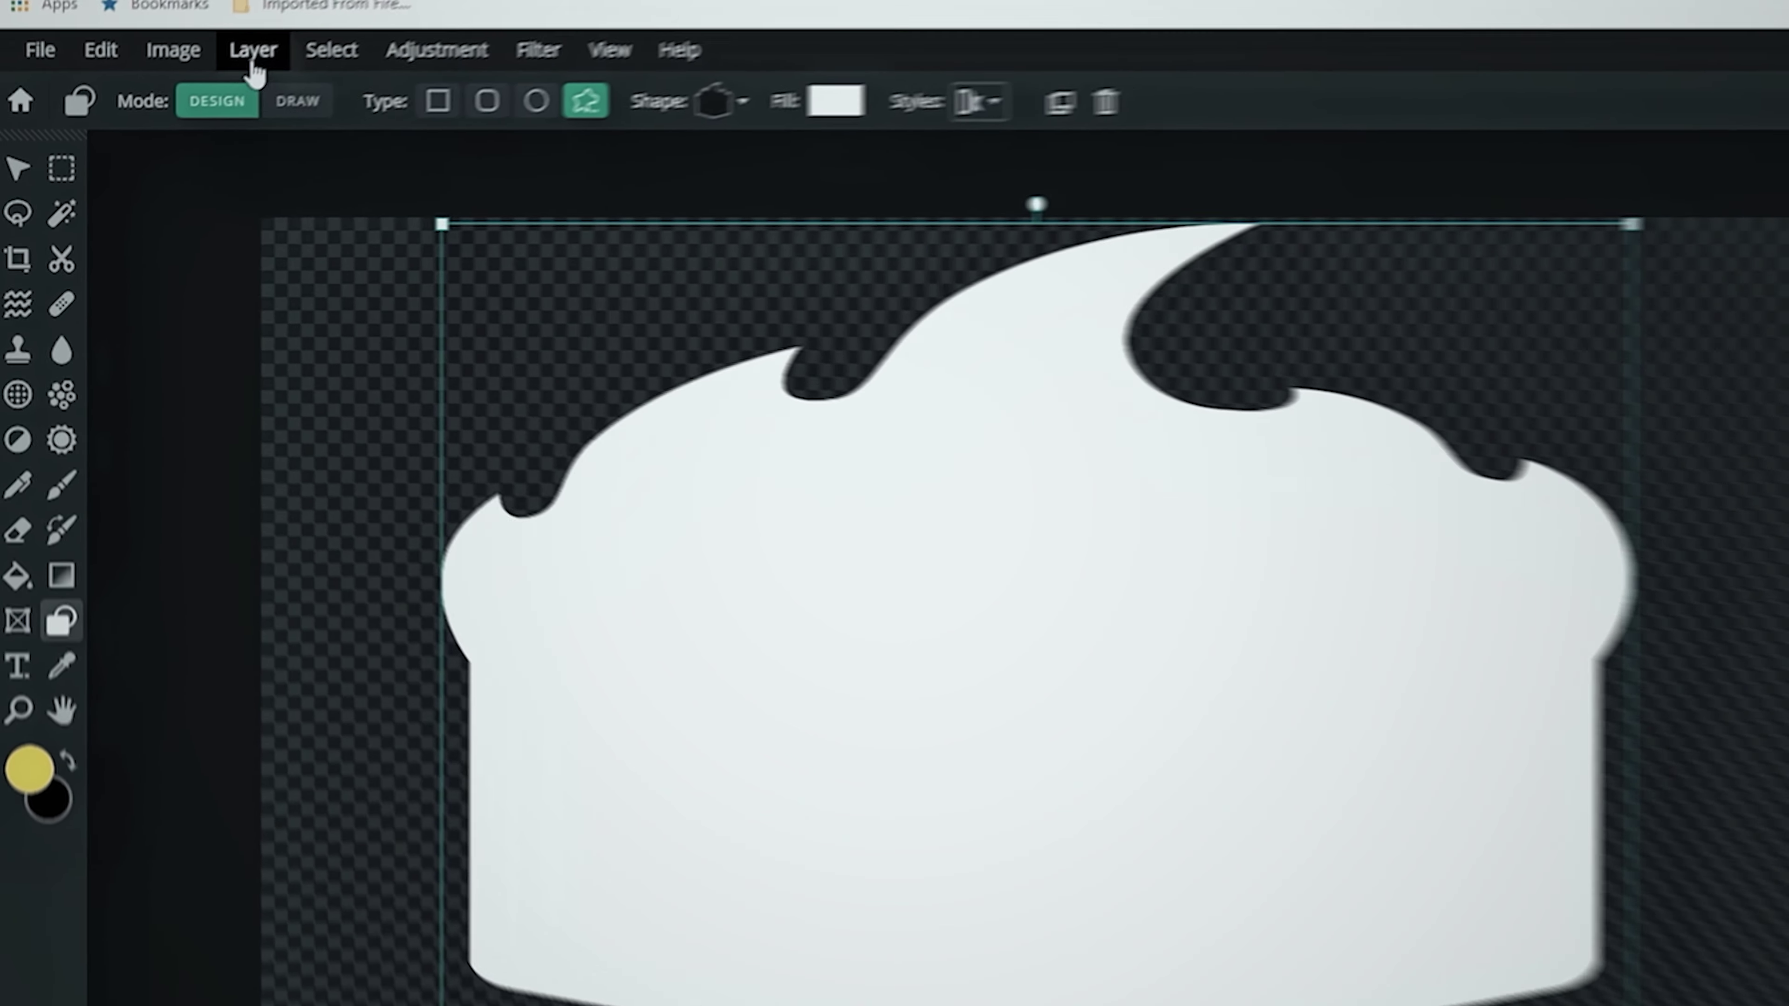
left_click(183, 111)
left_click(334, 340)
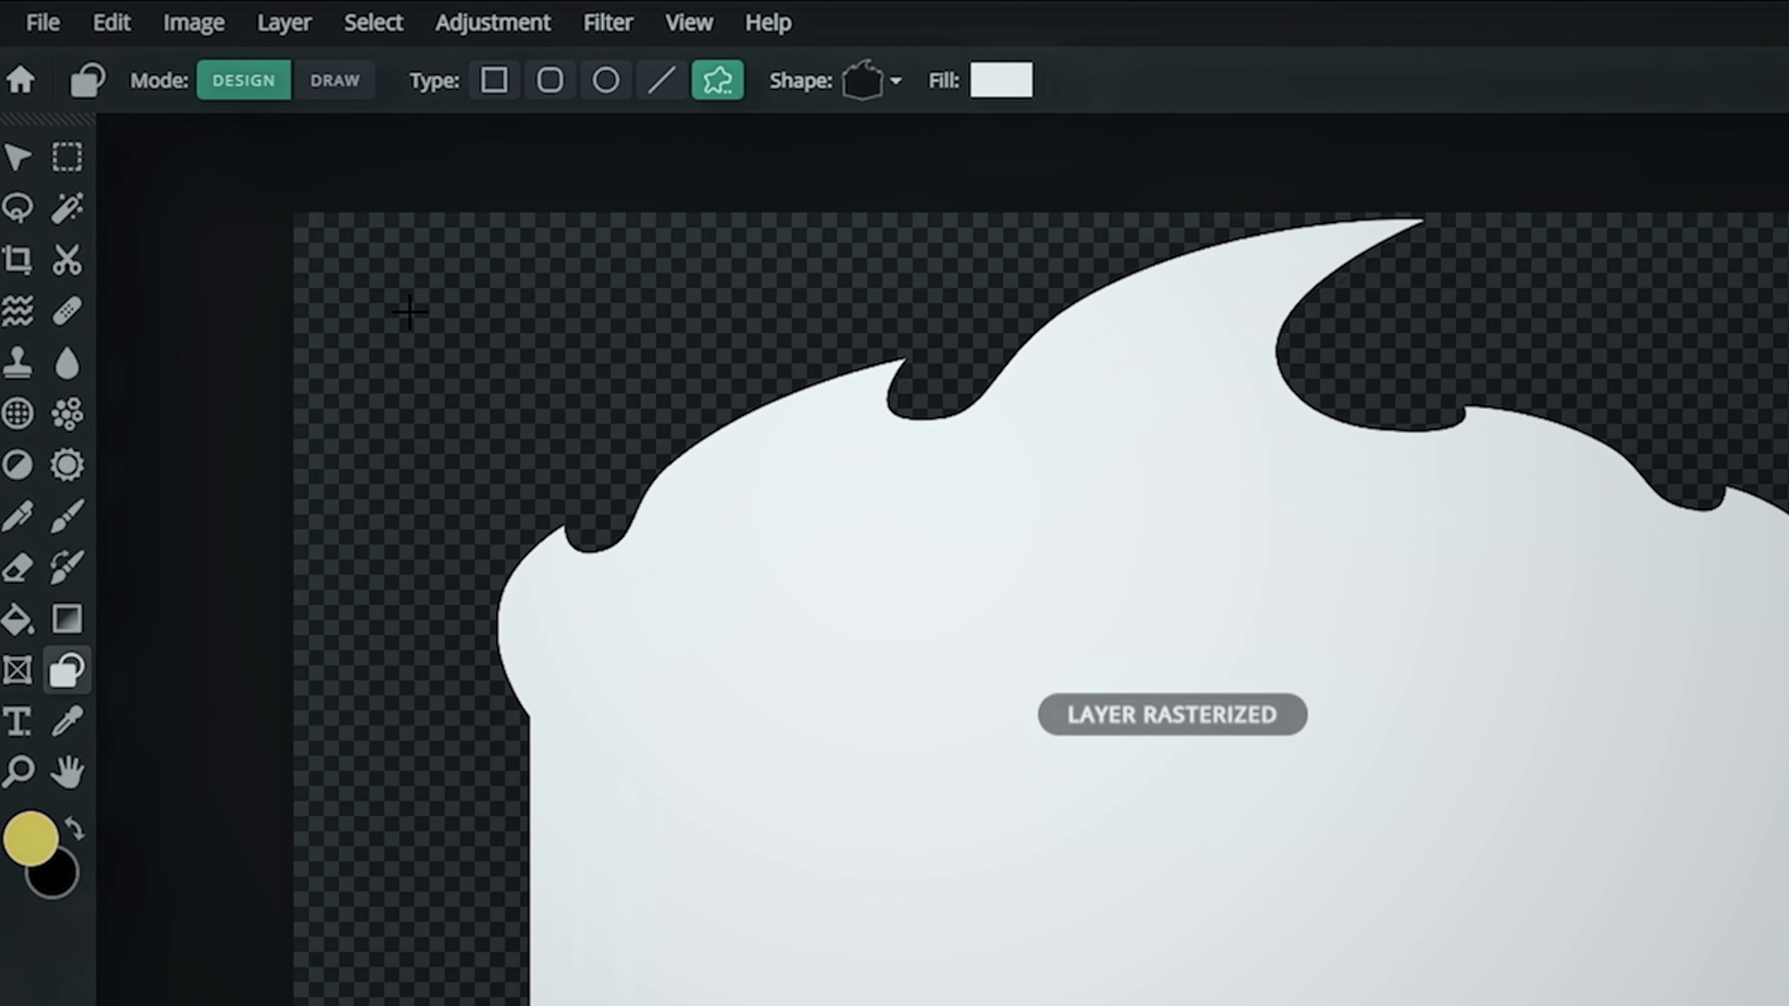
left_click(190, 23)
mouse_move(186, 161)
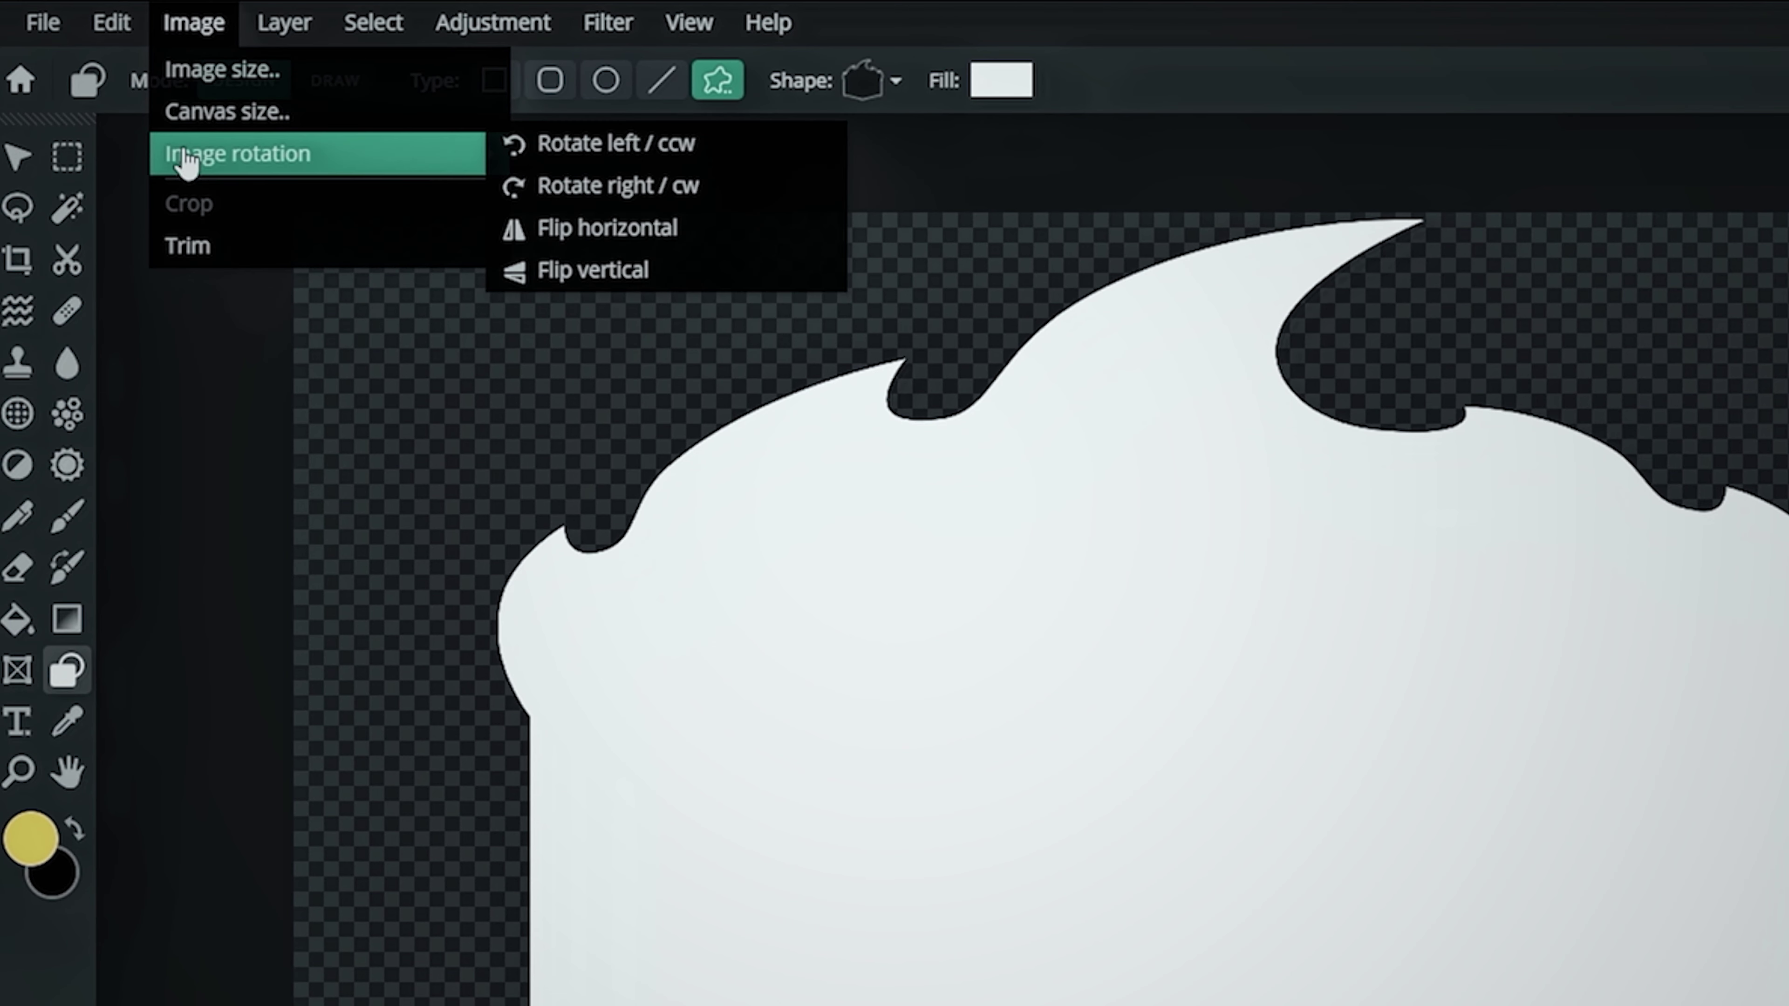
left_click(614, 232)
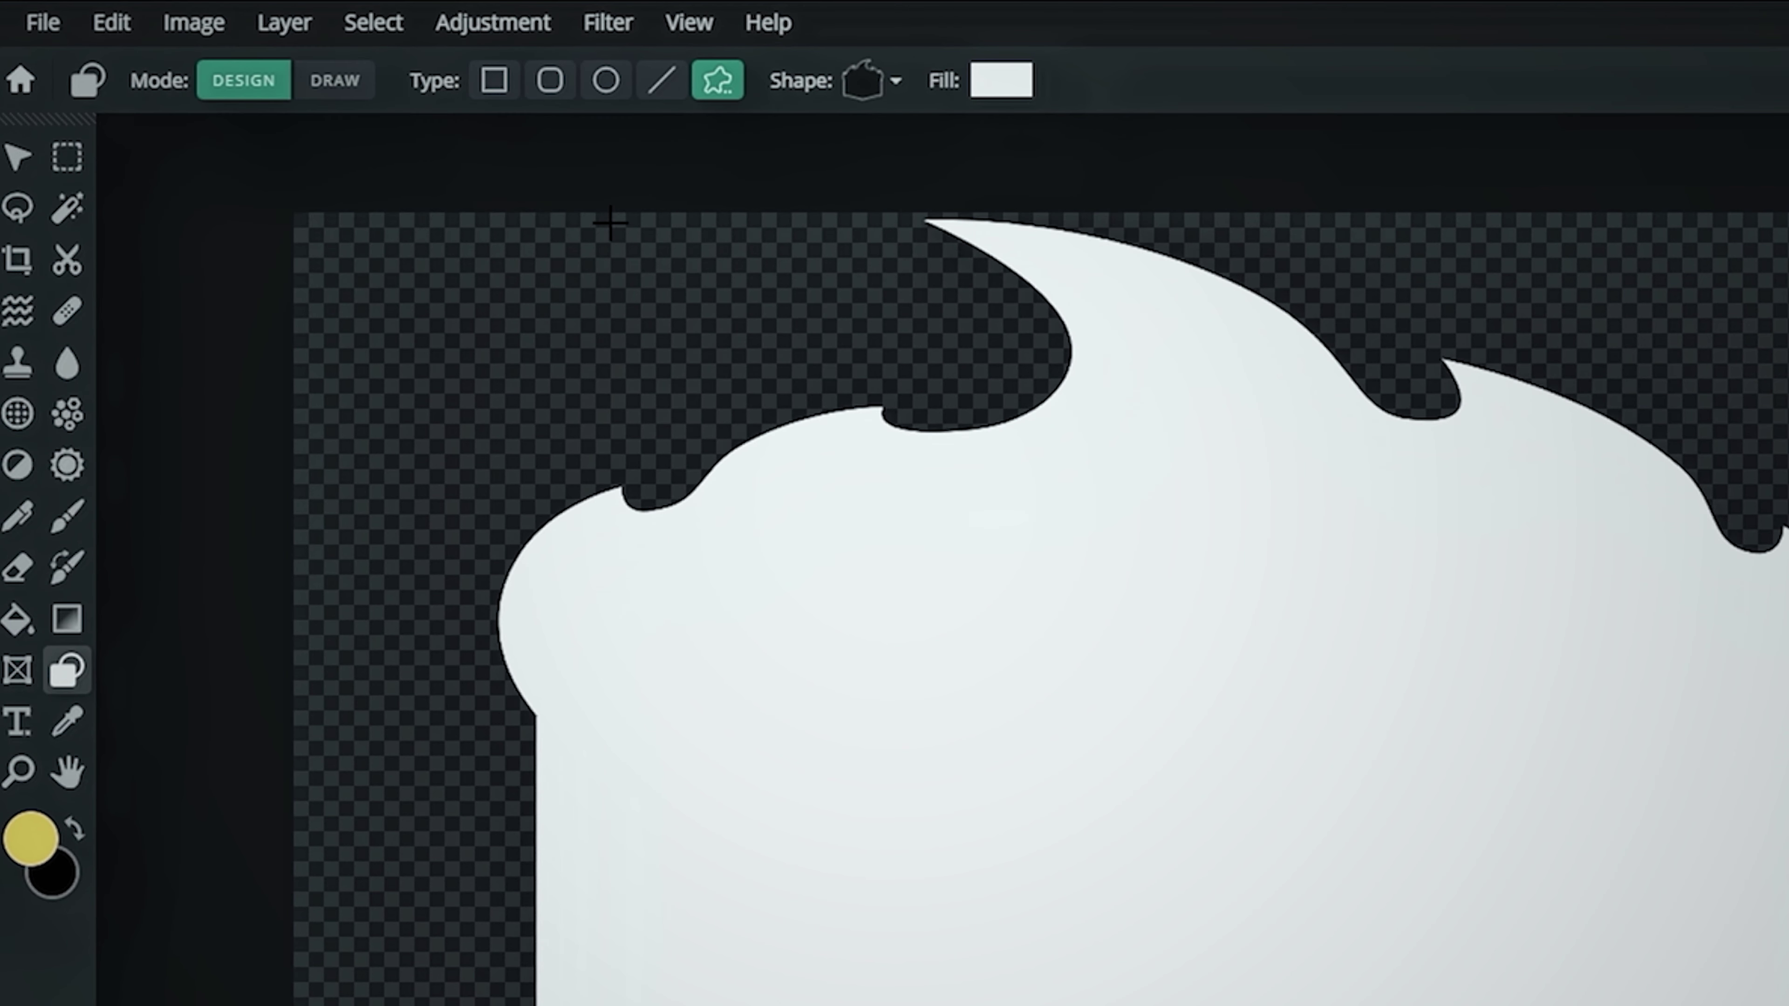
Quick-export the horizontally flipped cupcake image as a PNG
left_click(56, 39)
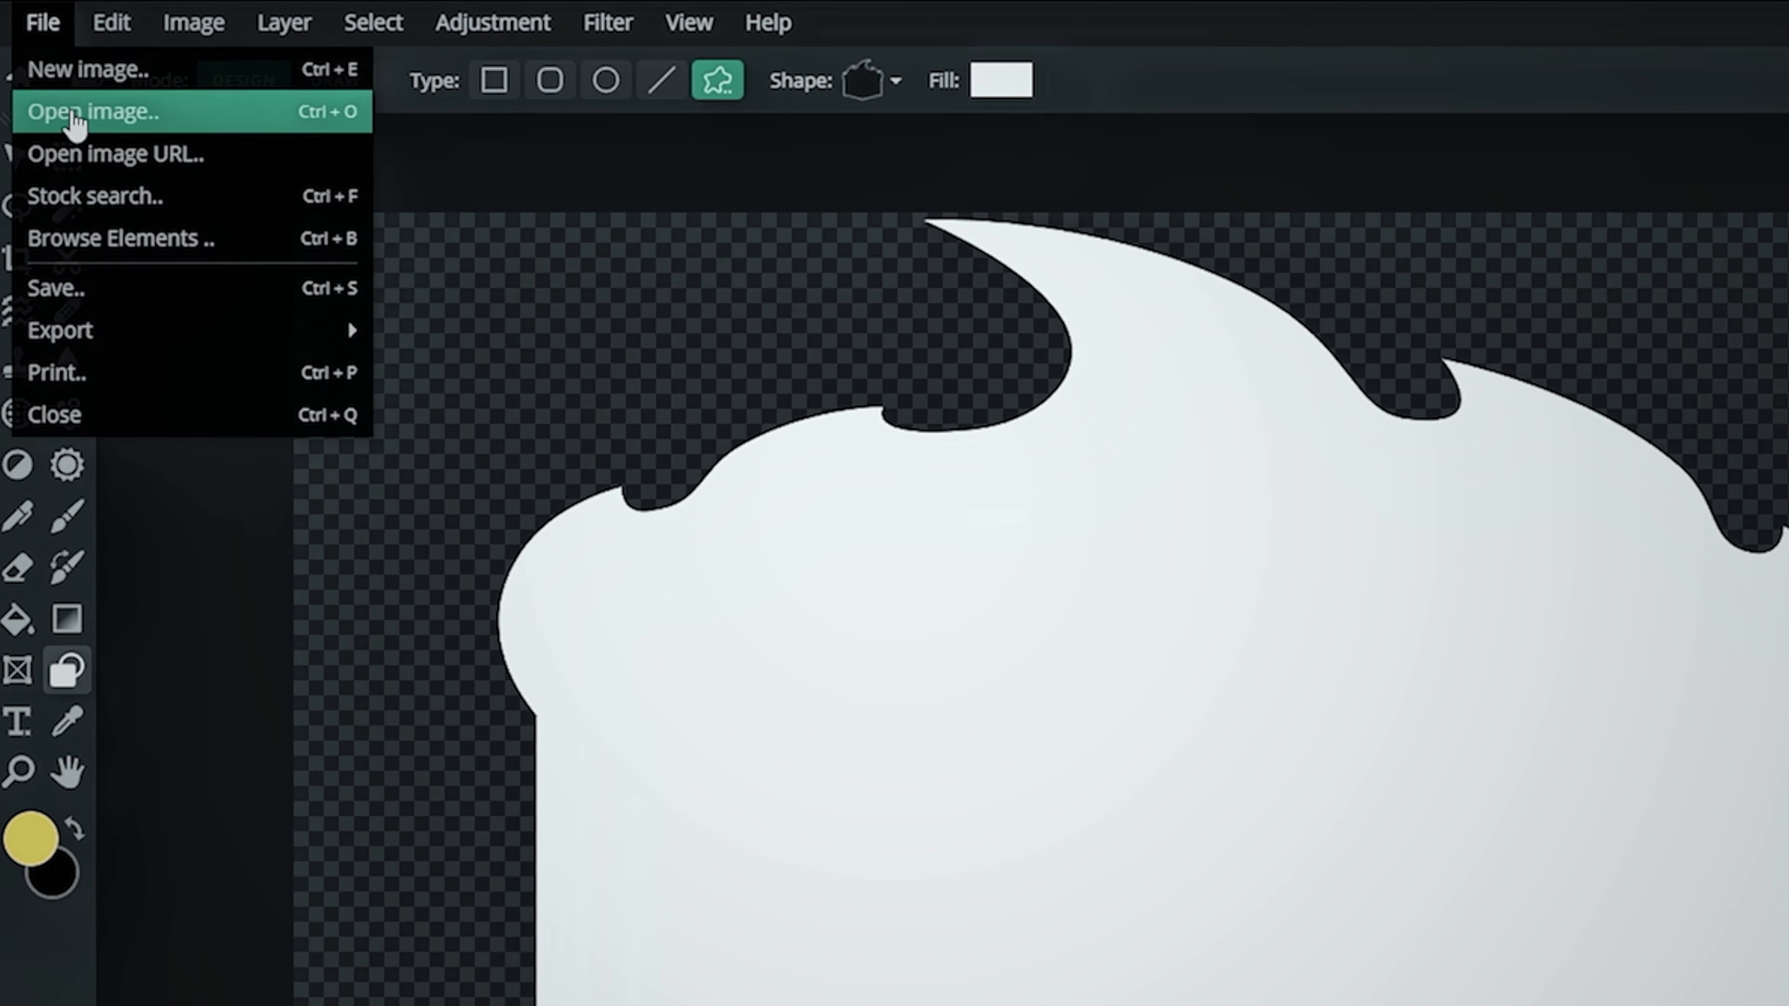
mouse_move(102, 330)
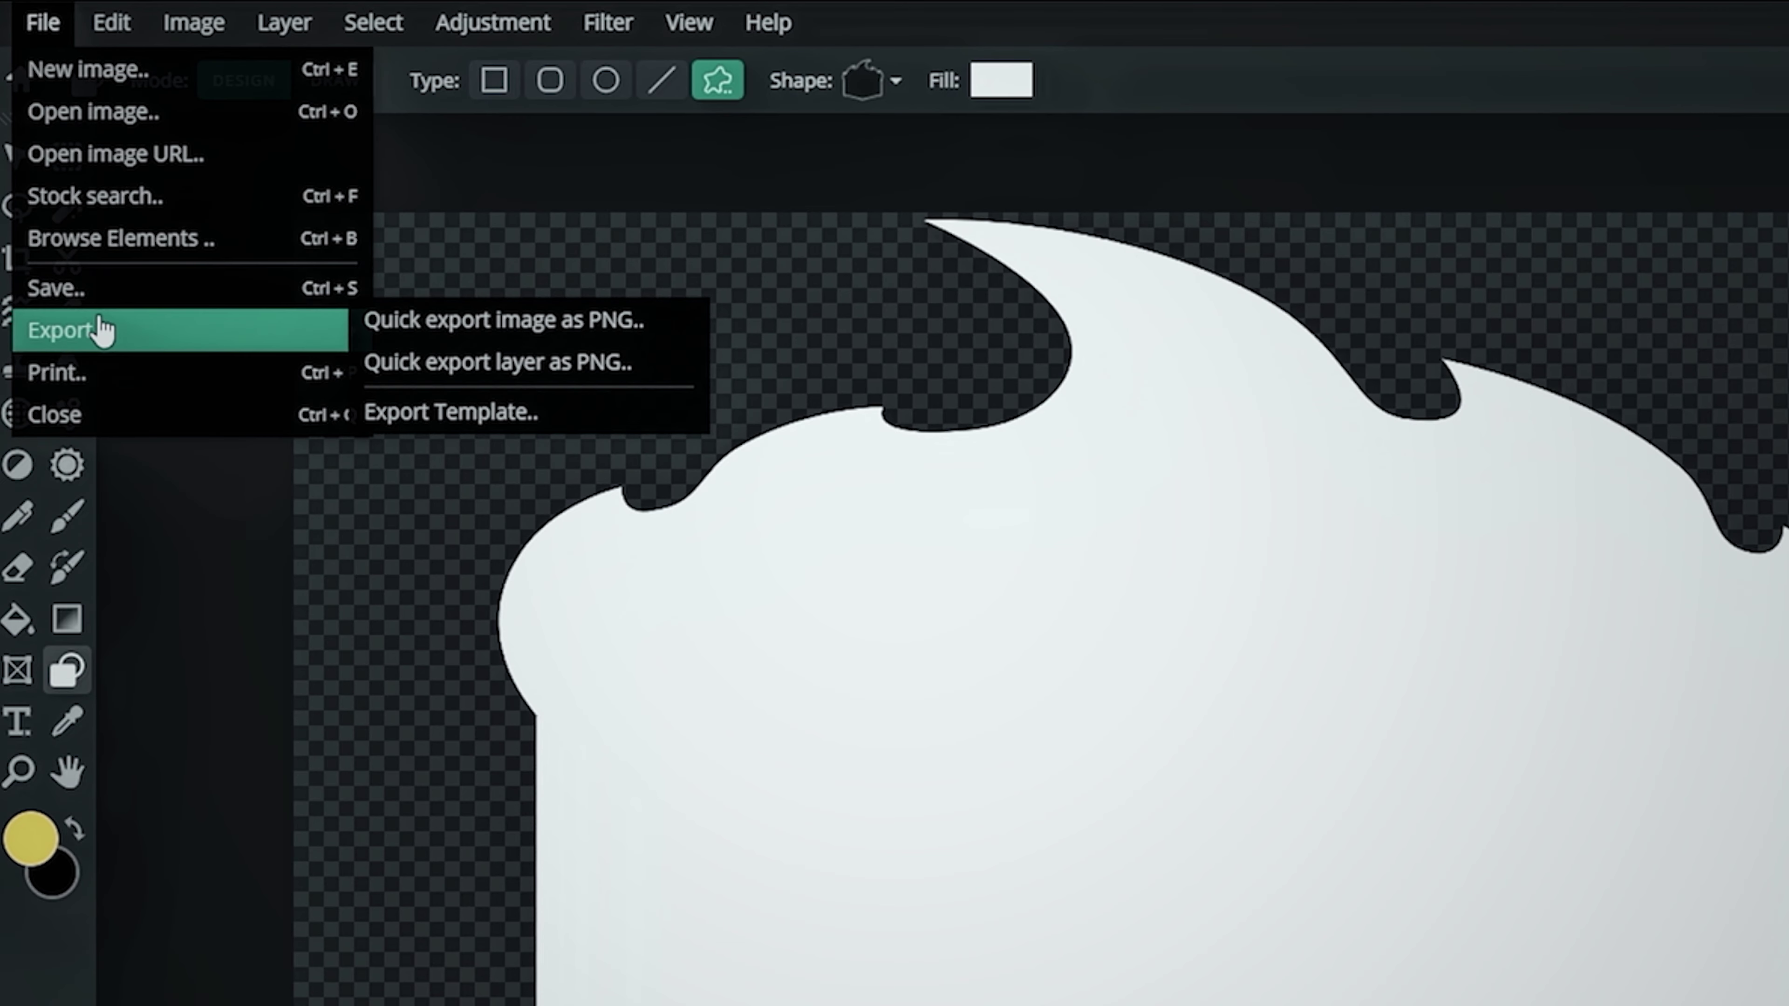
left_click(471, 323)
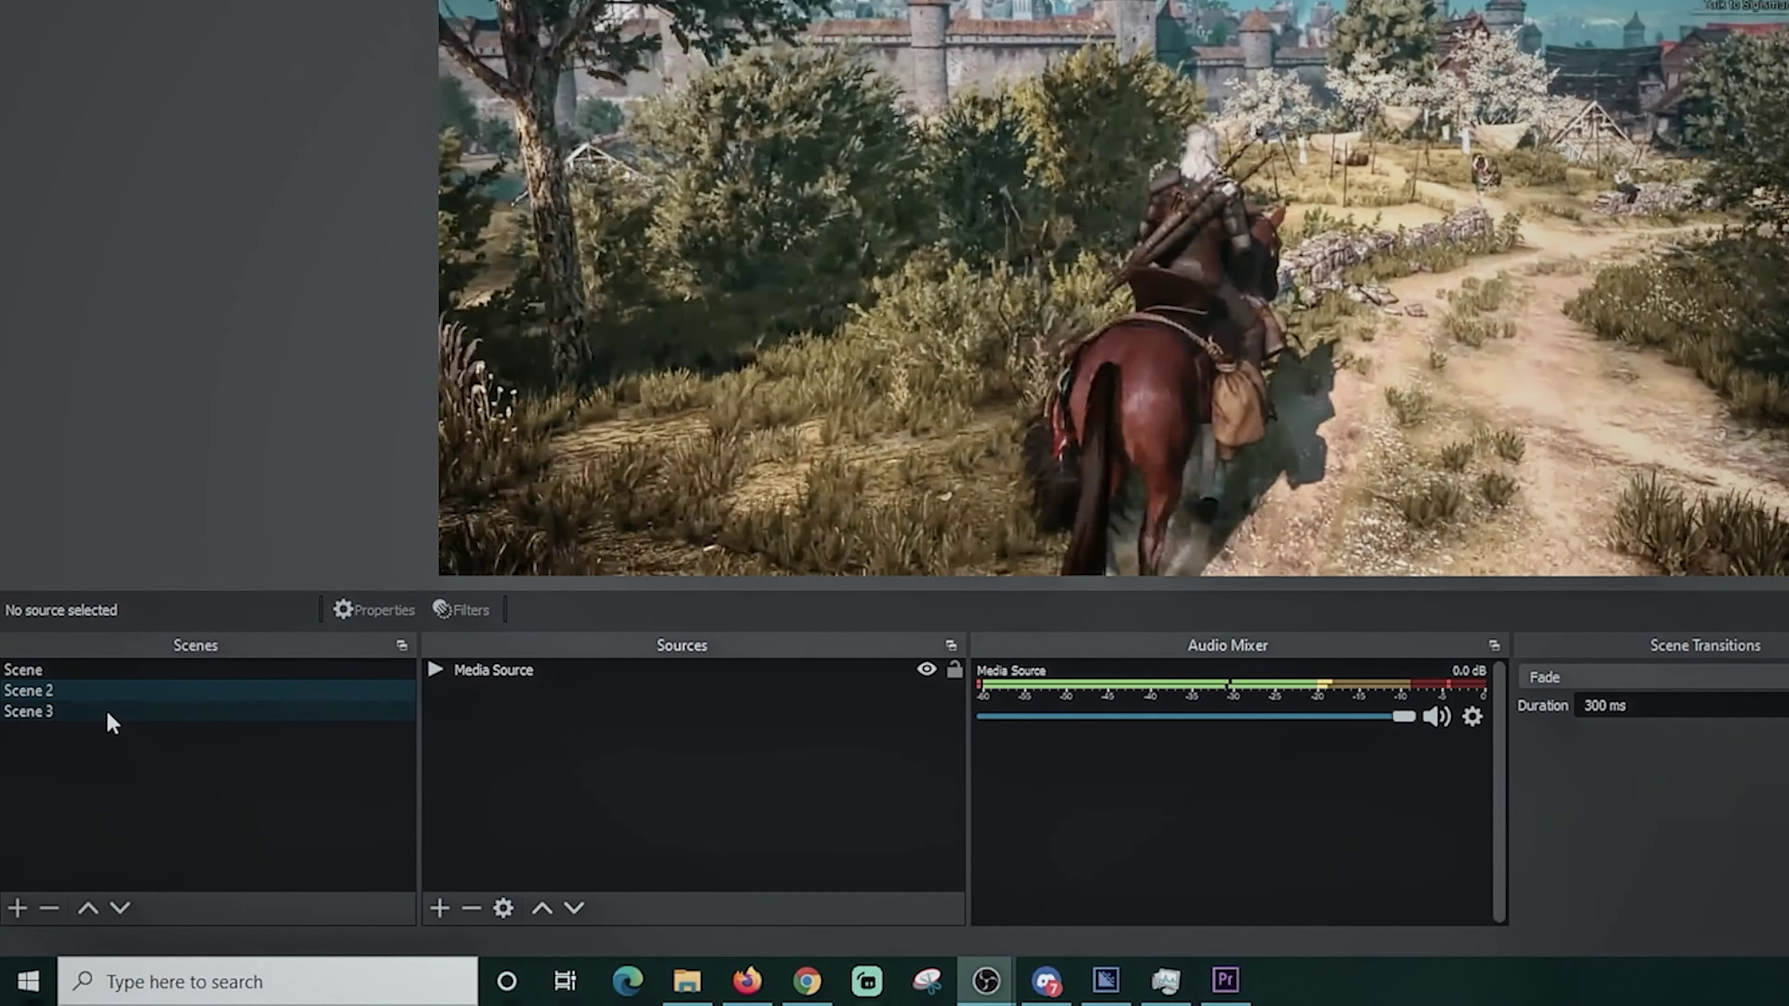
In OBS, add a new scene named NS-Main Cam
left_click(106, 711)
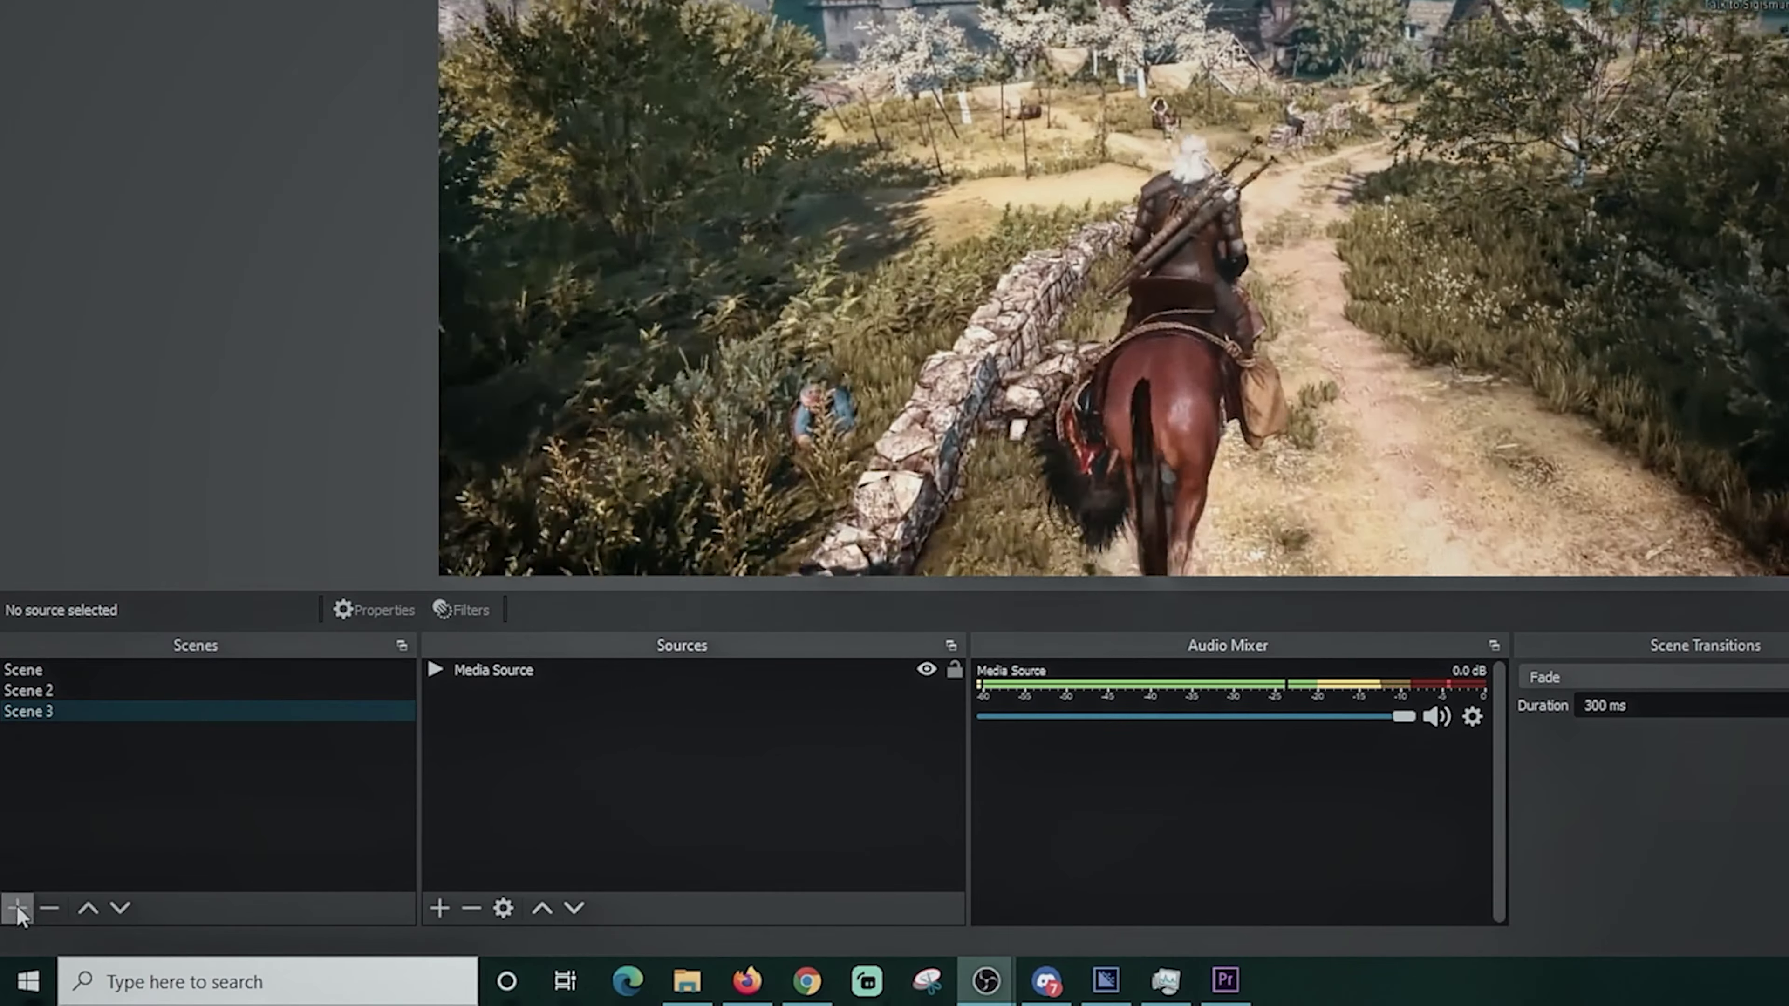
left_click(18, 908)
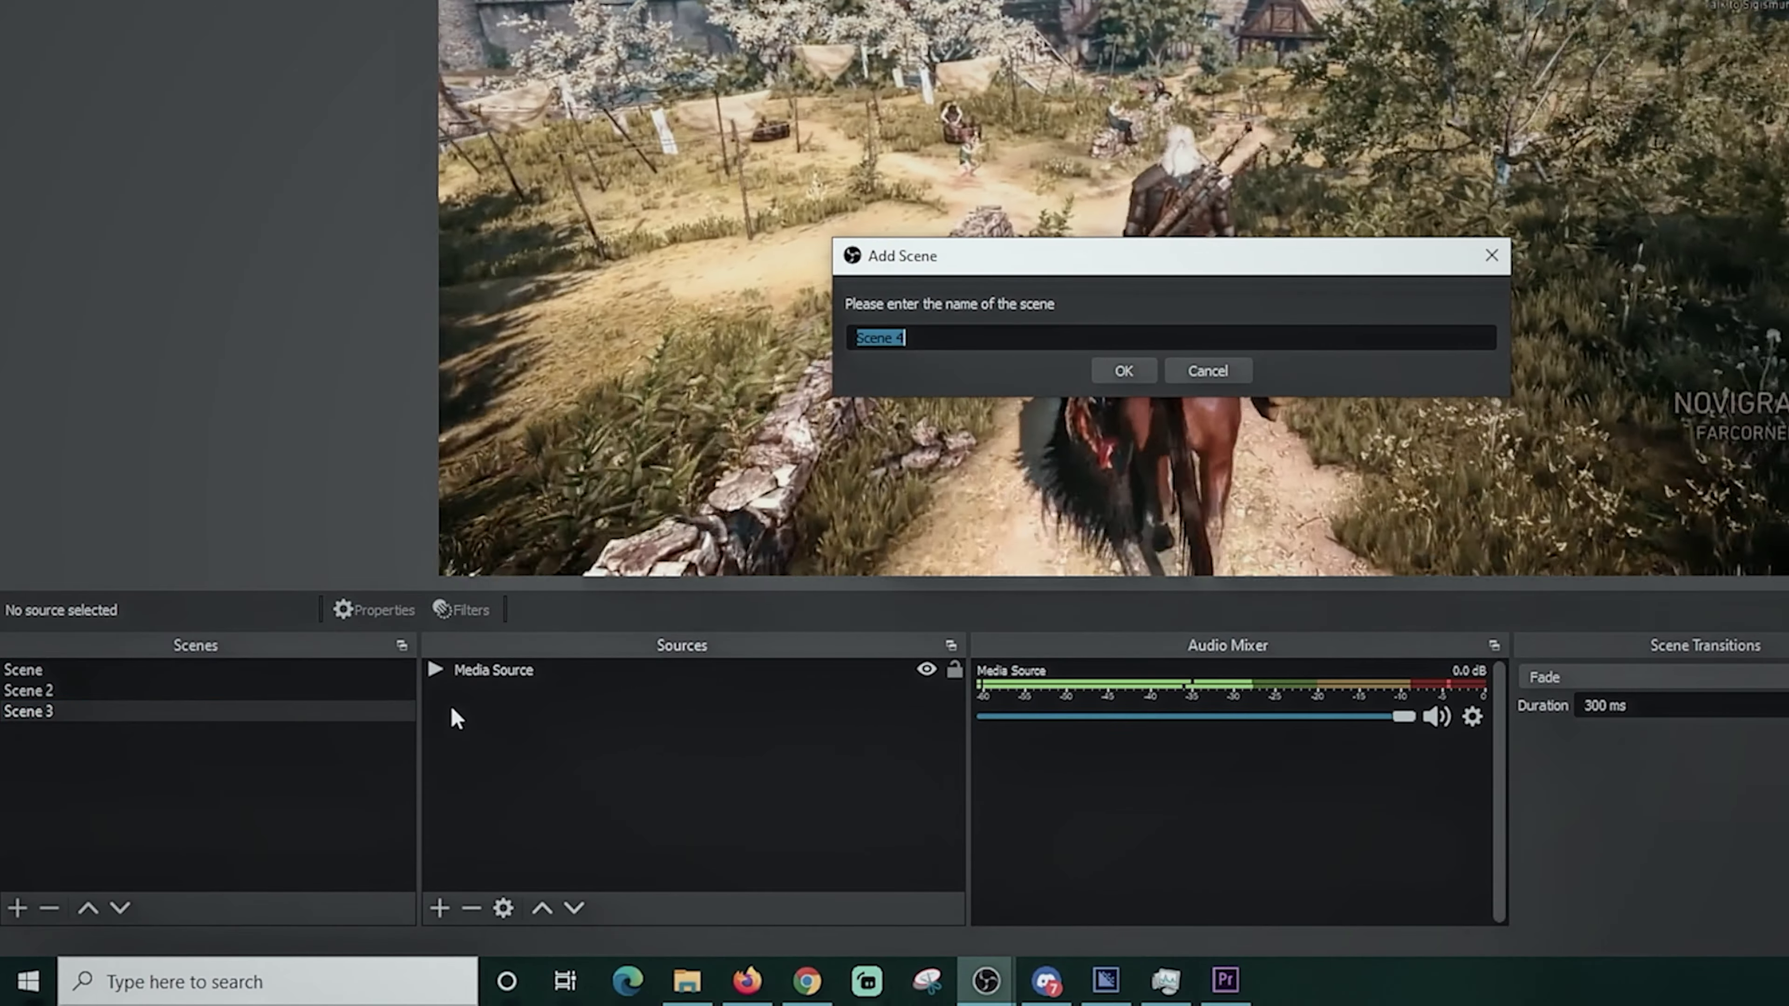
type("NS-")
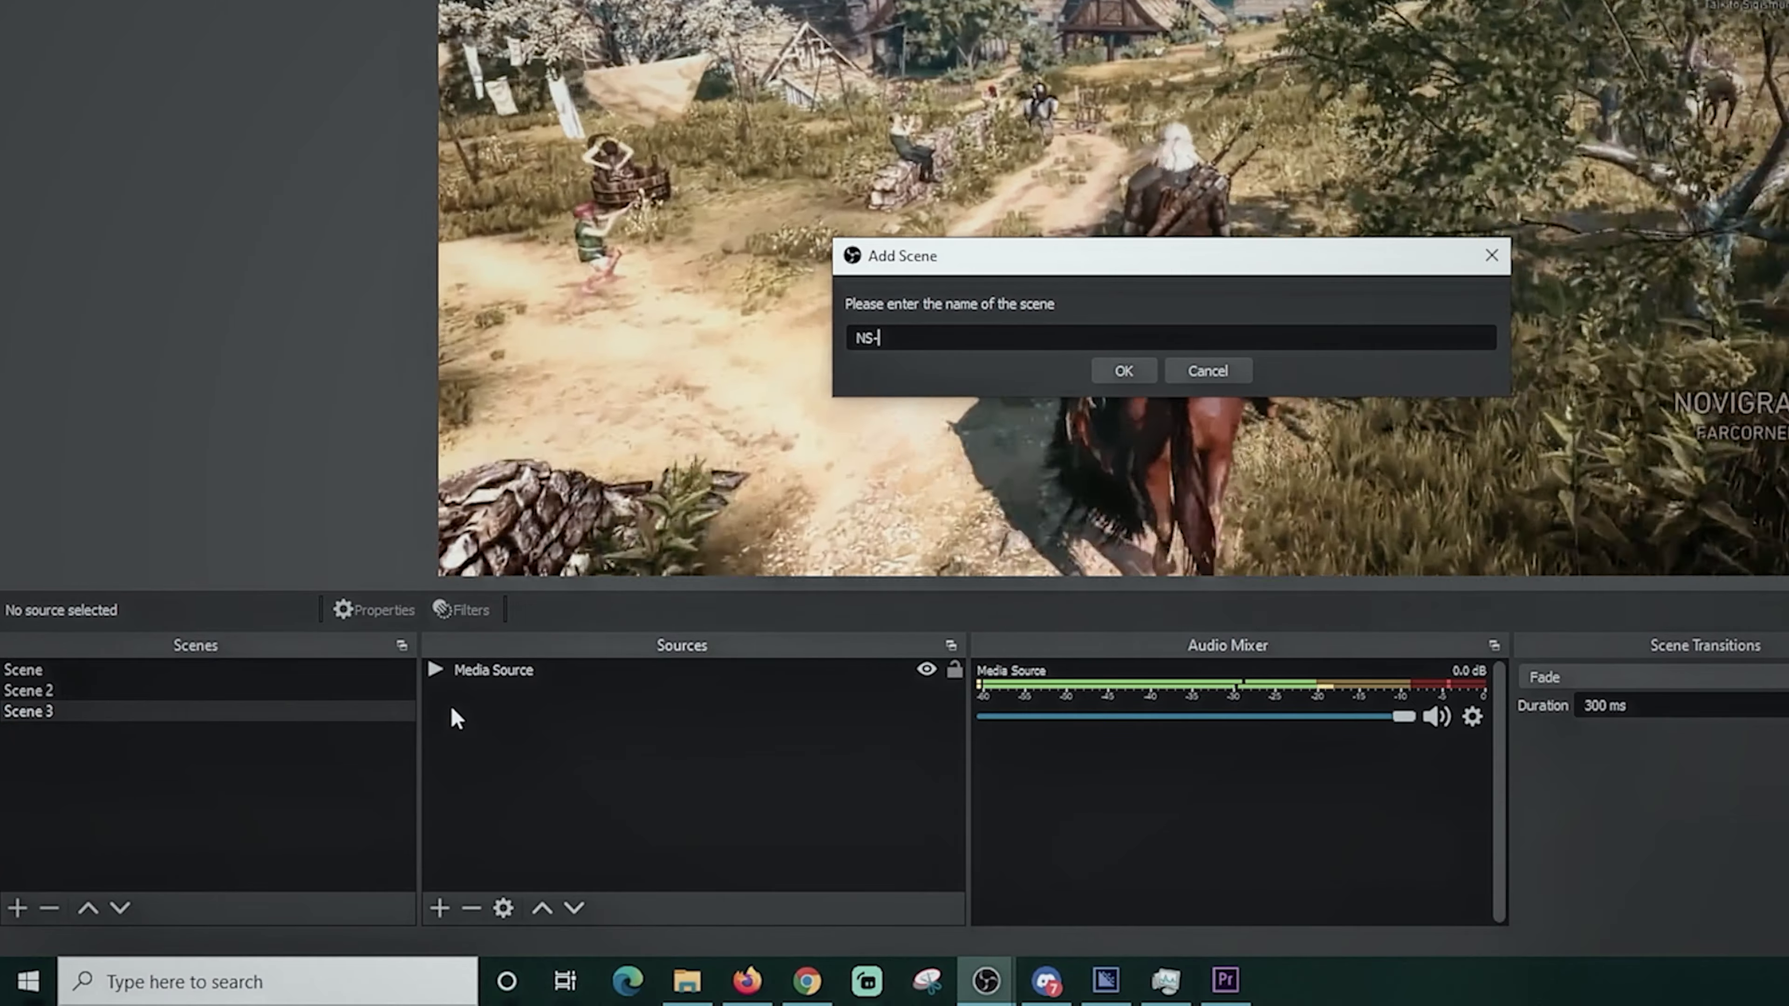
type("Main ")
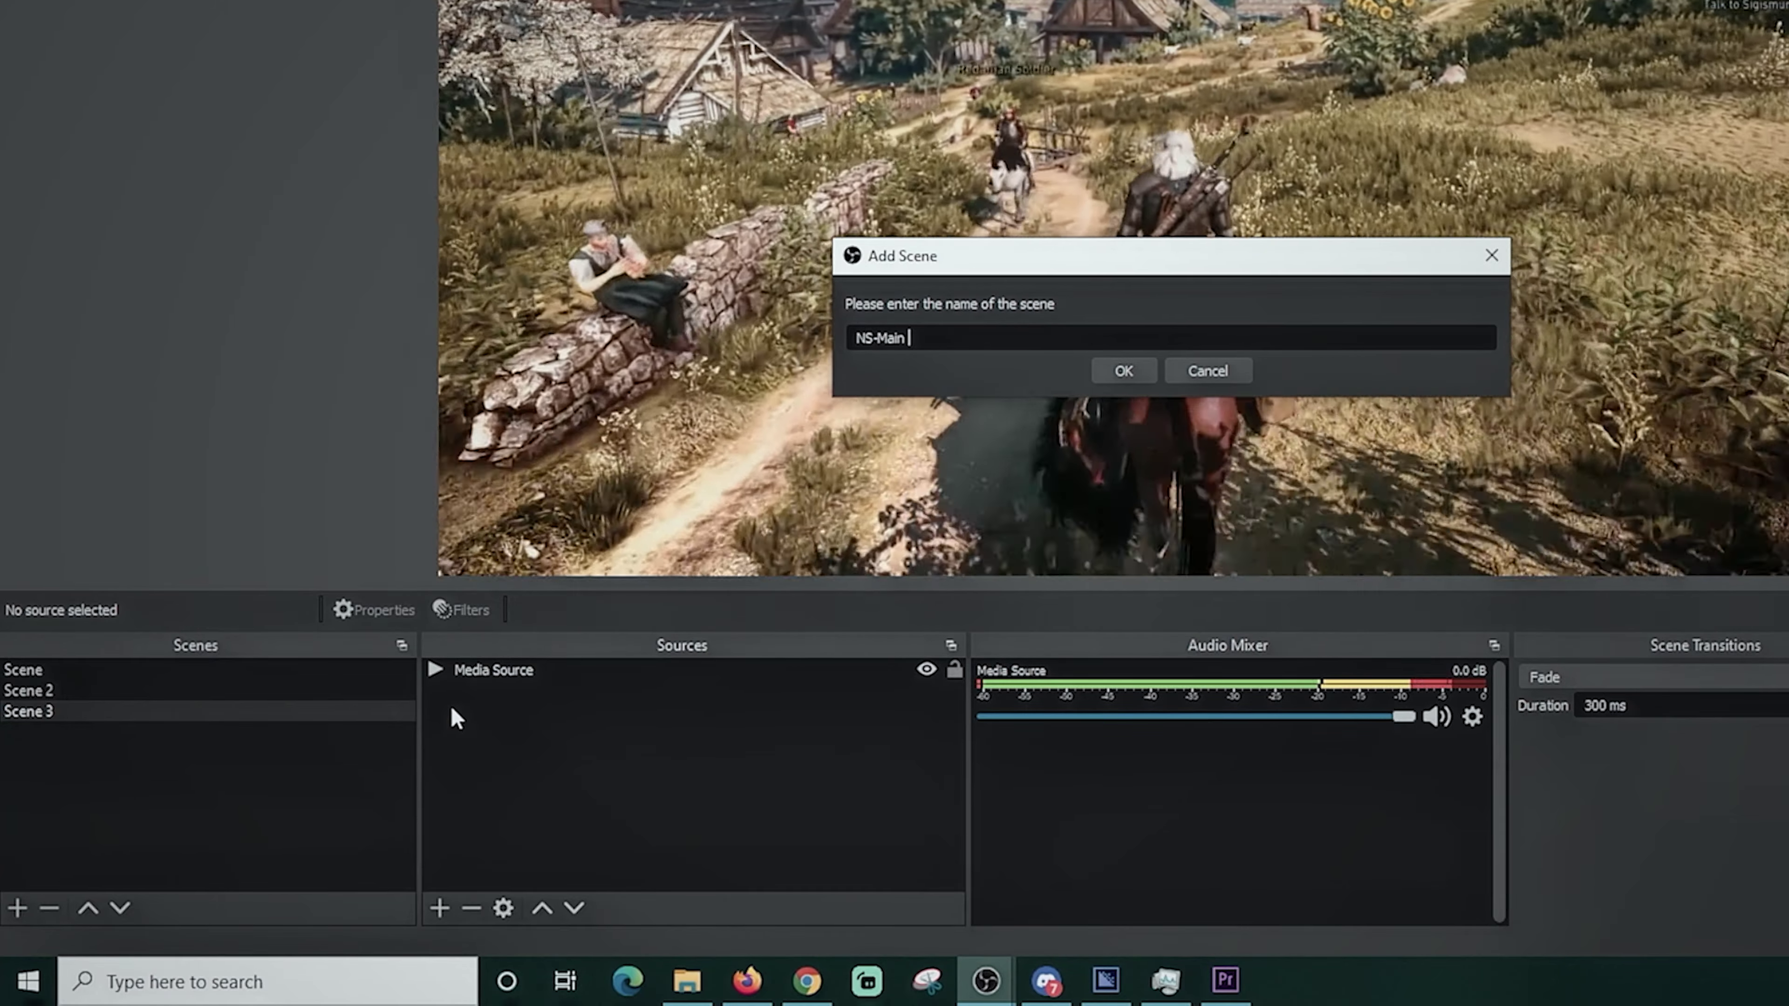
type("Cam")
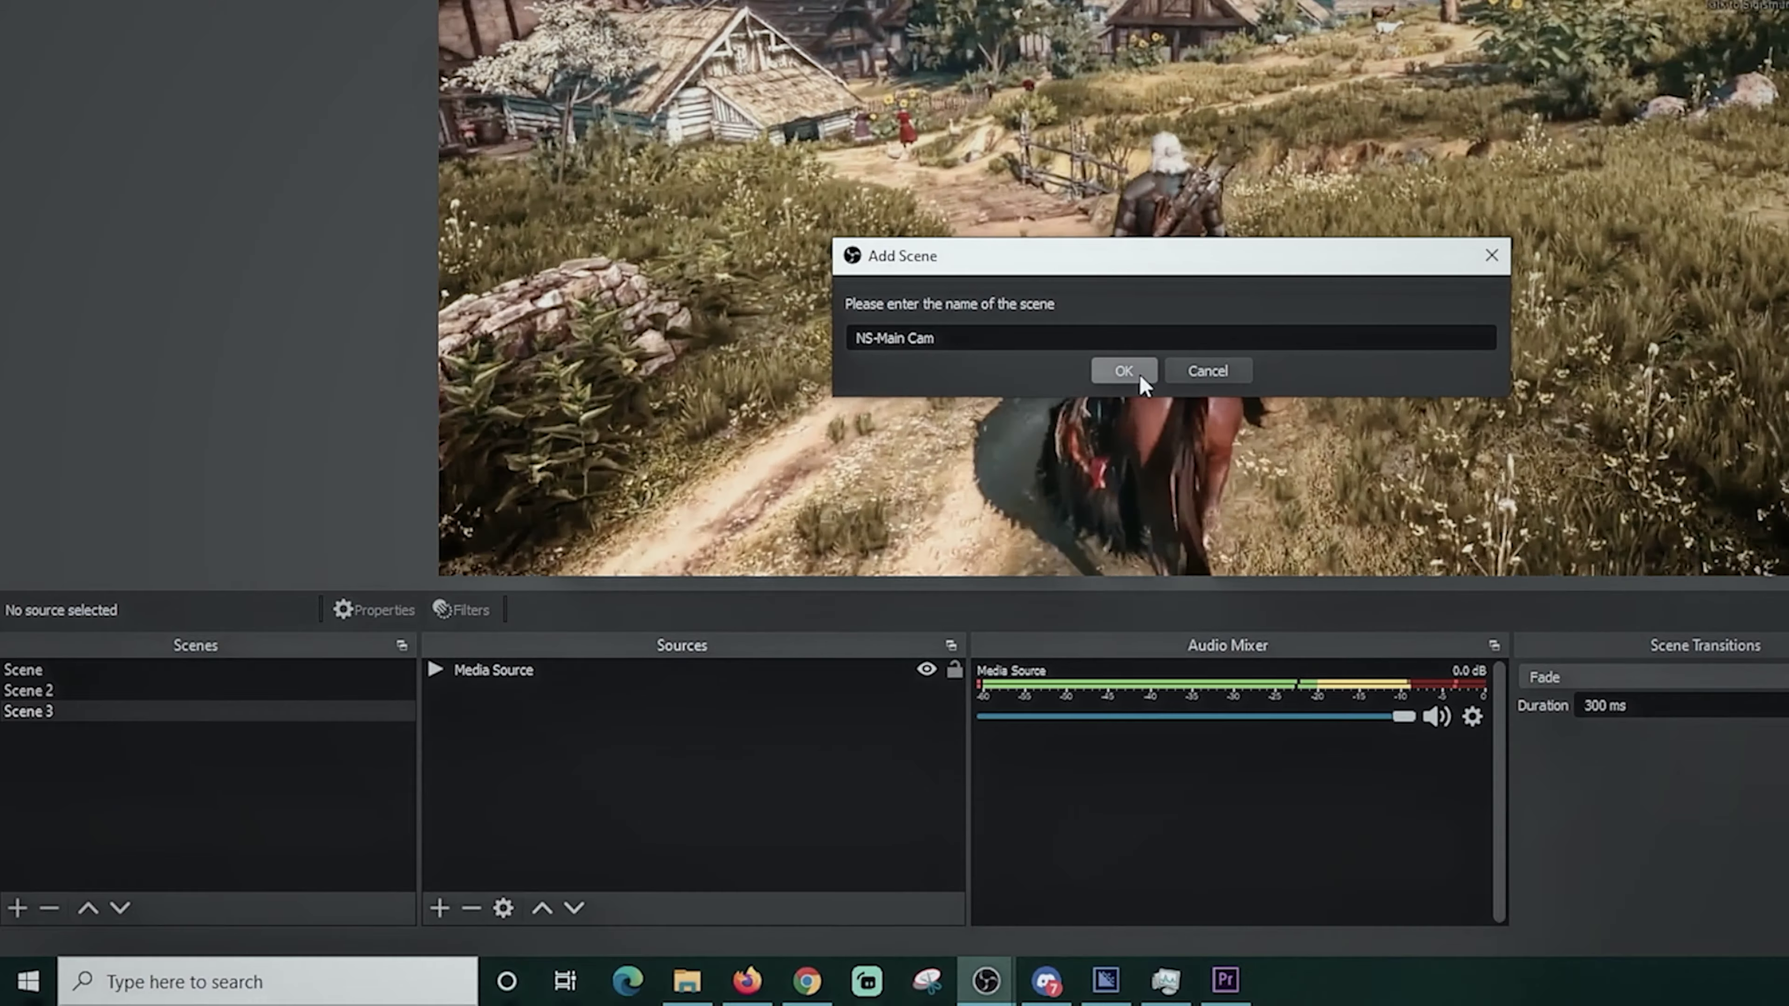
left_click(1125, 371)
Add a new Video Capture Device source to the NS-Main Cam scene and set its device to Cam Link
left_click(439, 909)
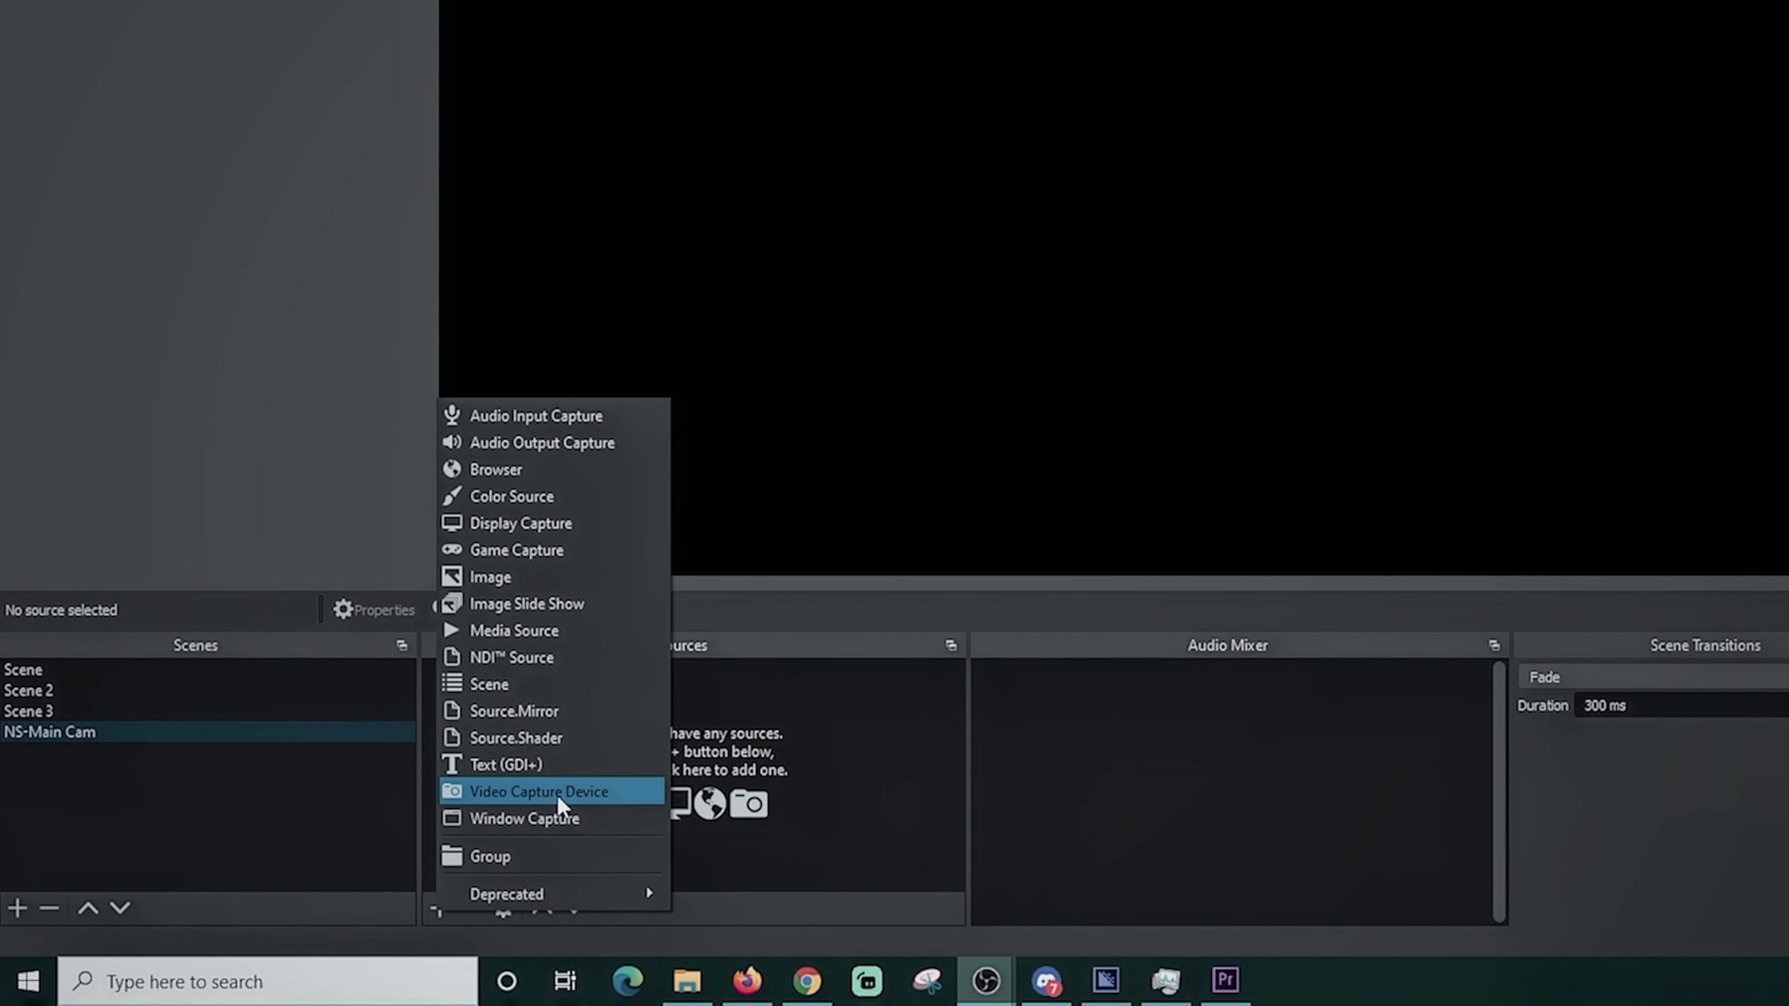
left_click(558, 798)
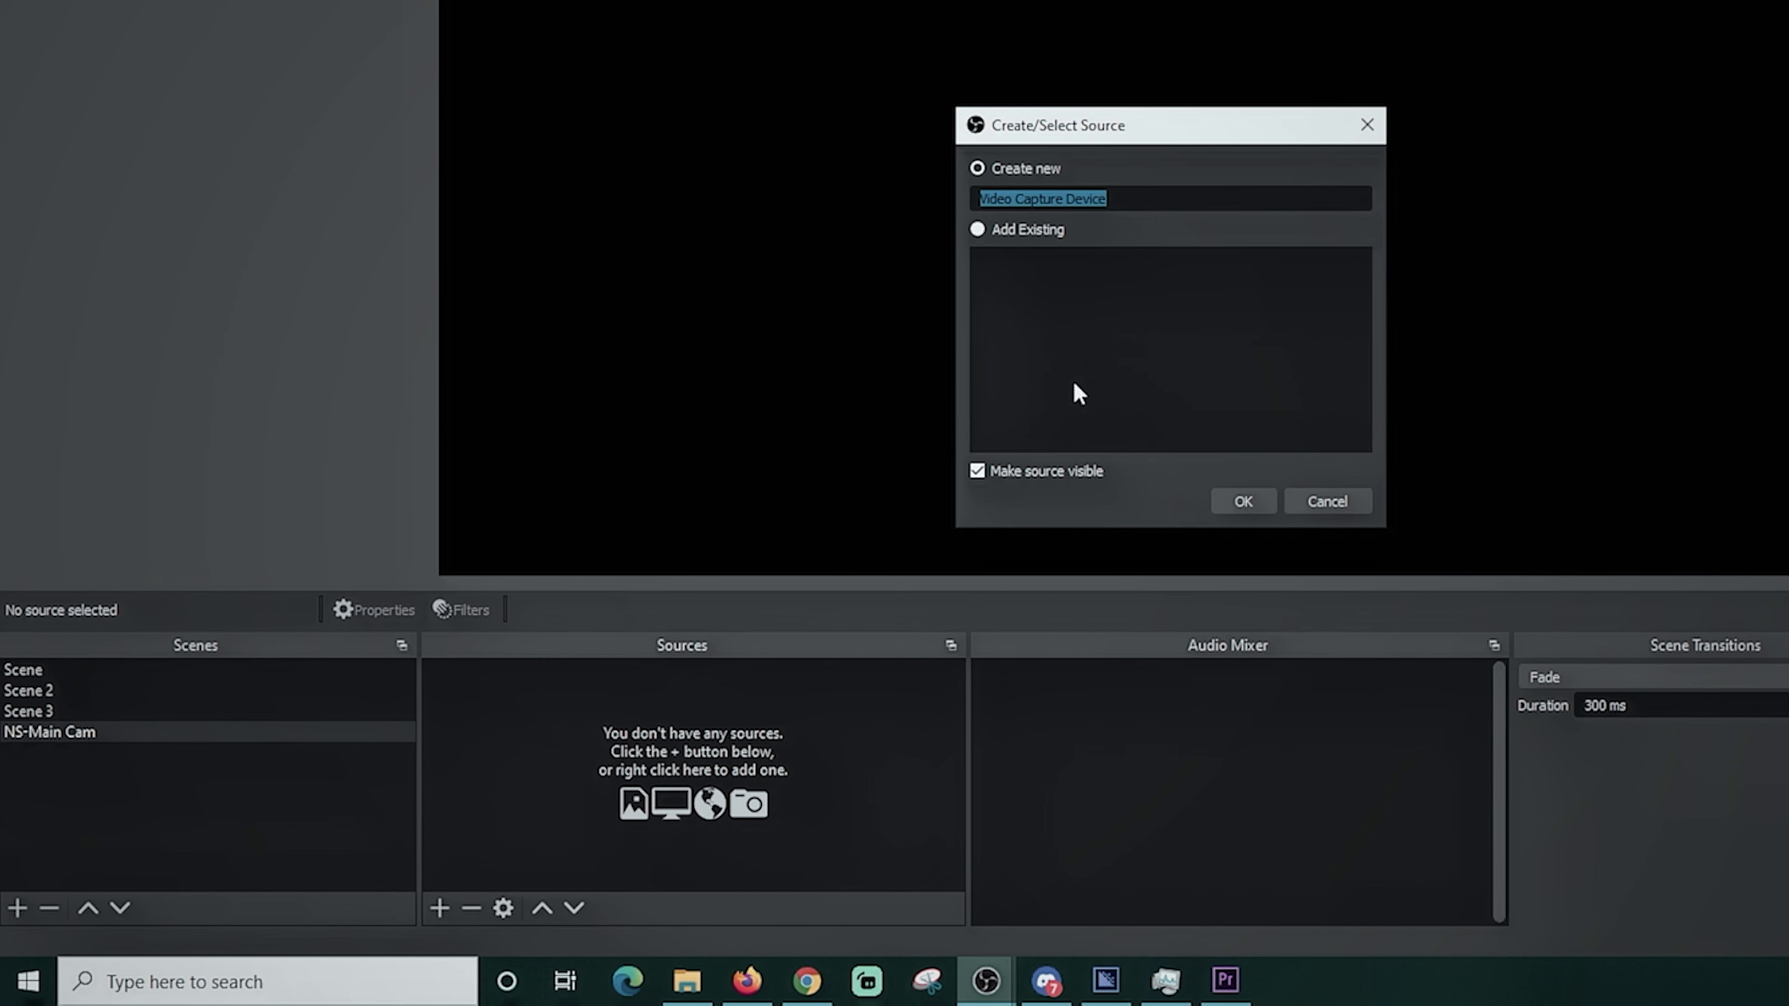
left_click(1244, 502)
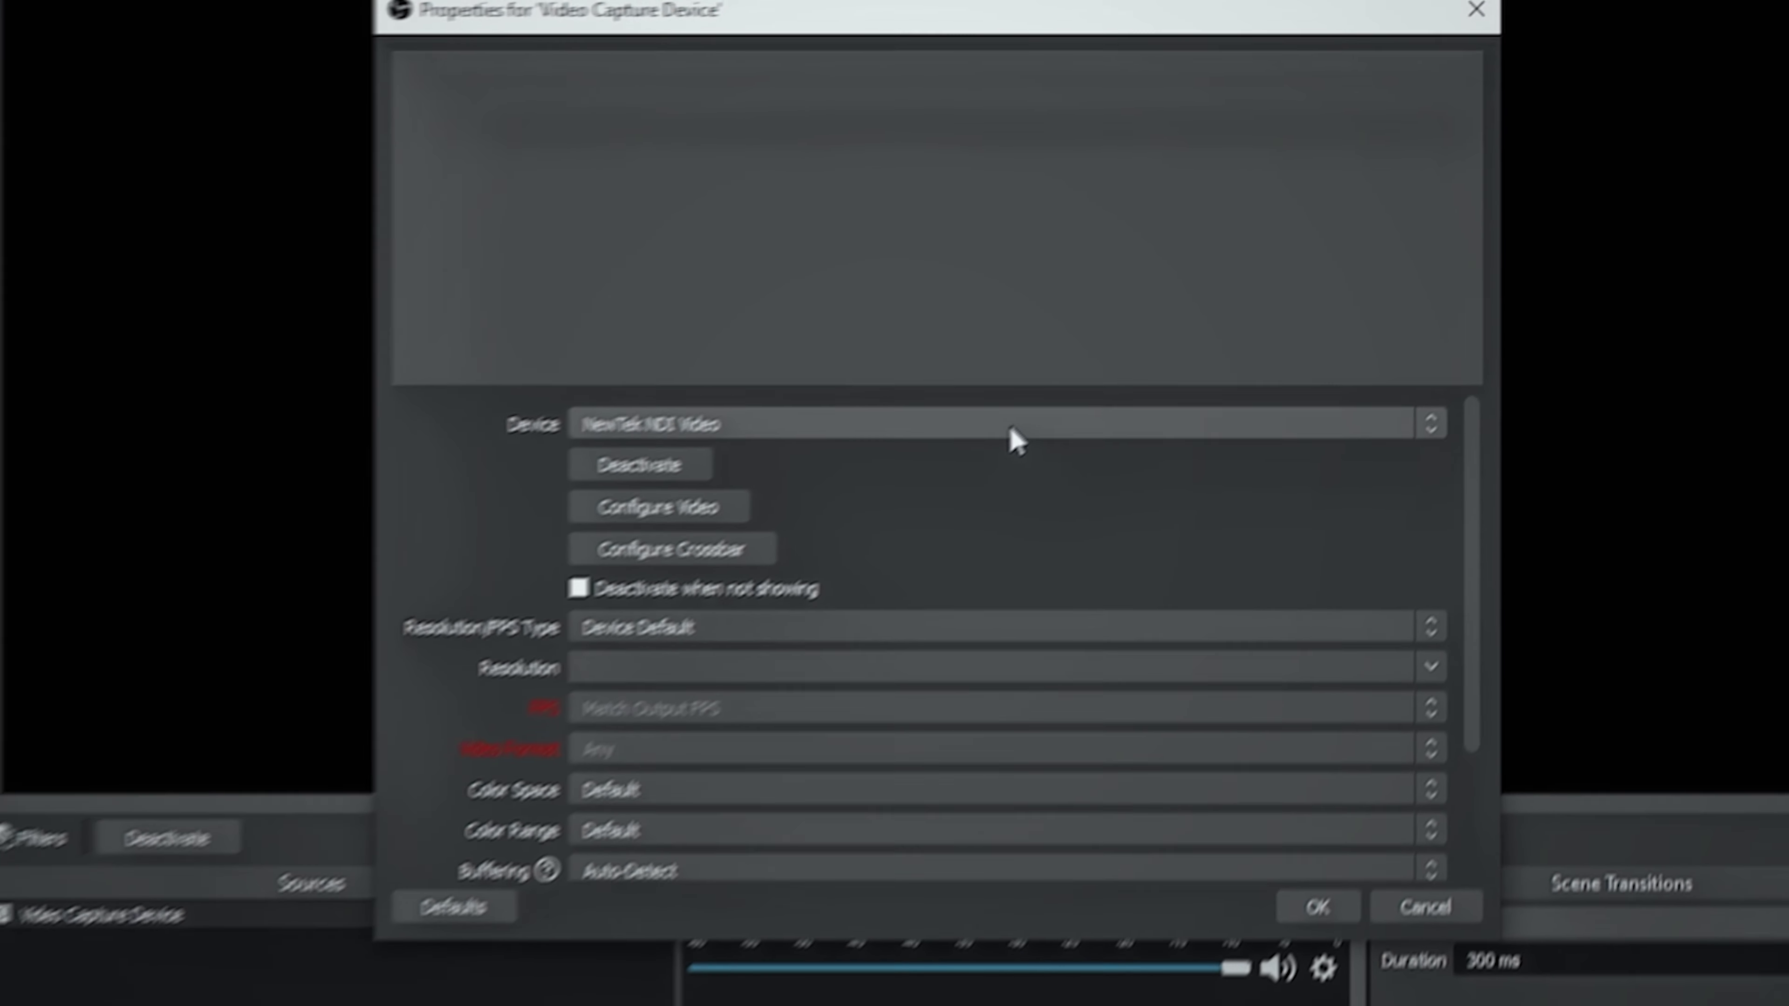
left_click(1170, 300)
left_click(846, 498)
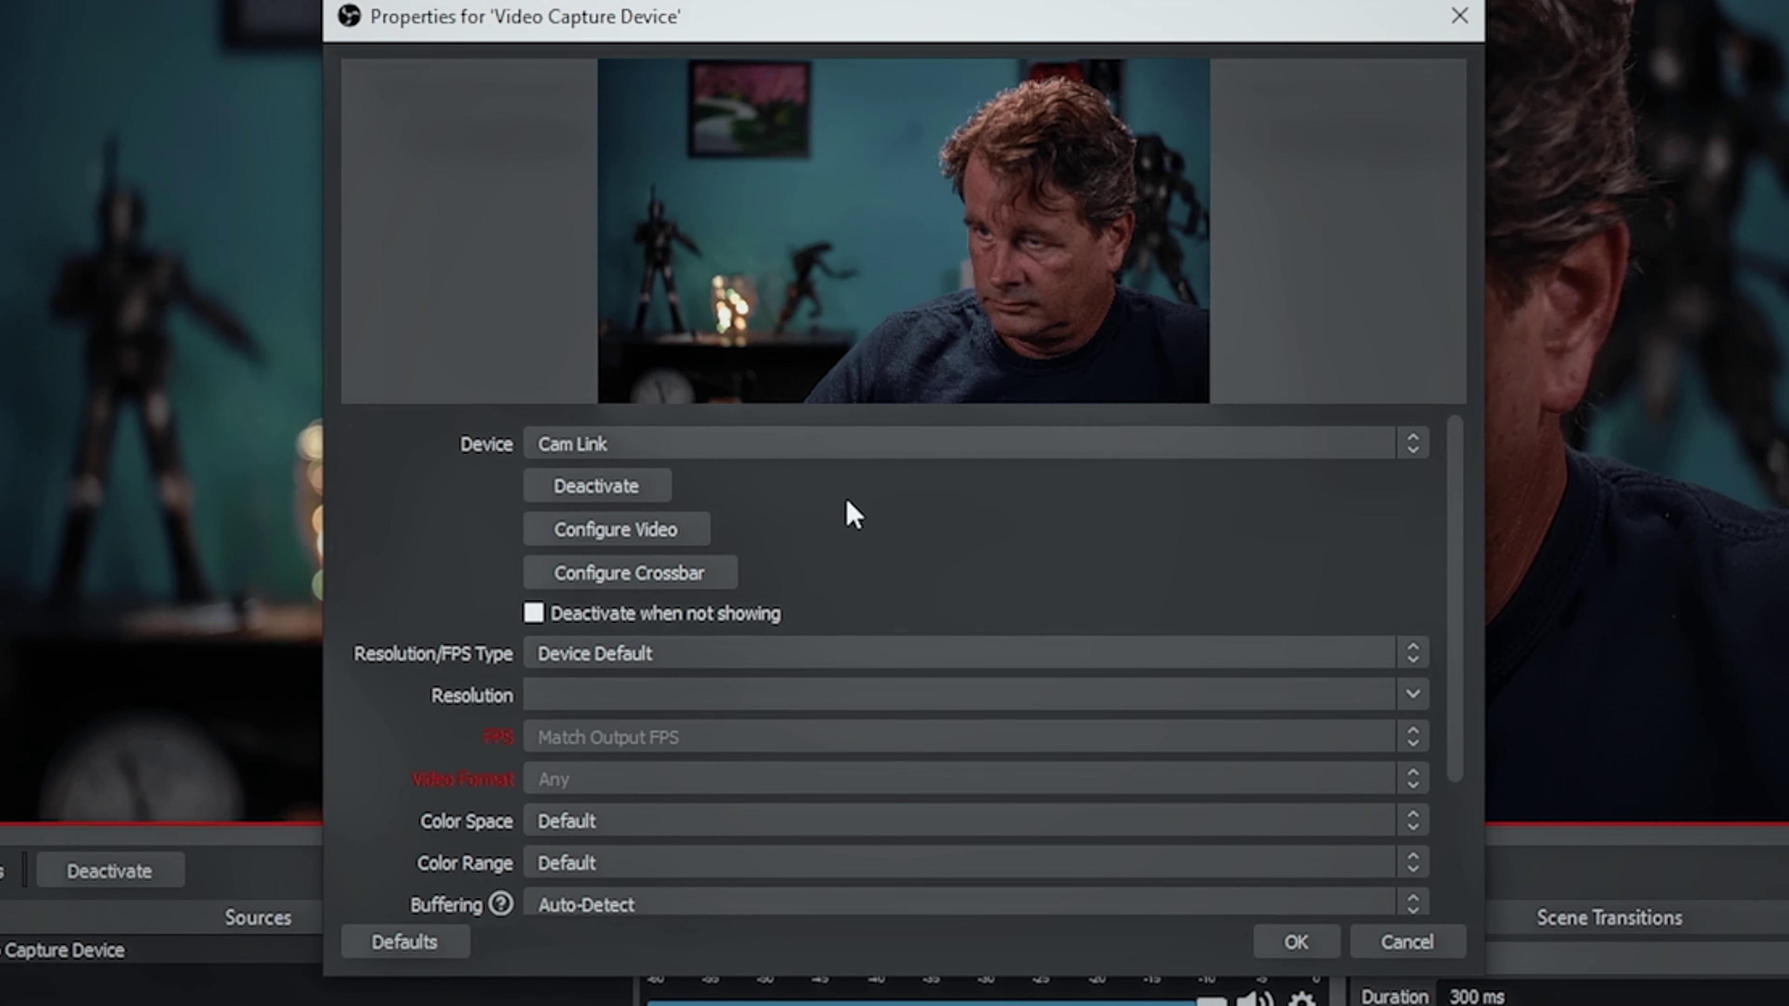
Set the capture device's resolution type to Custom and its resolution to 1920x1080
left_click(563, 654)
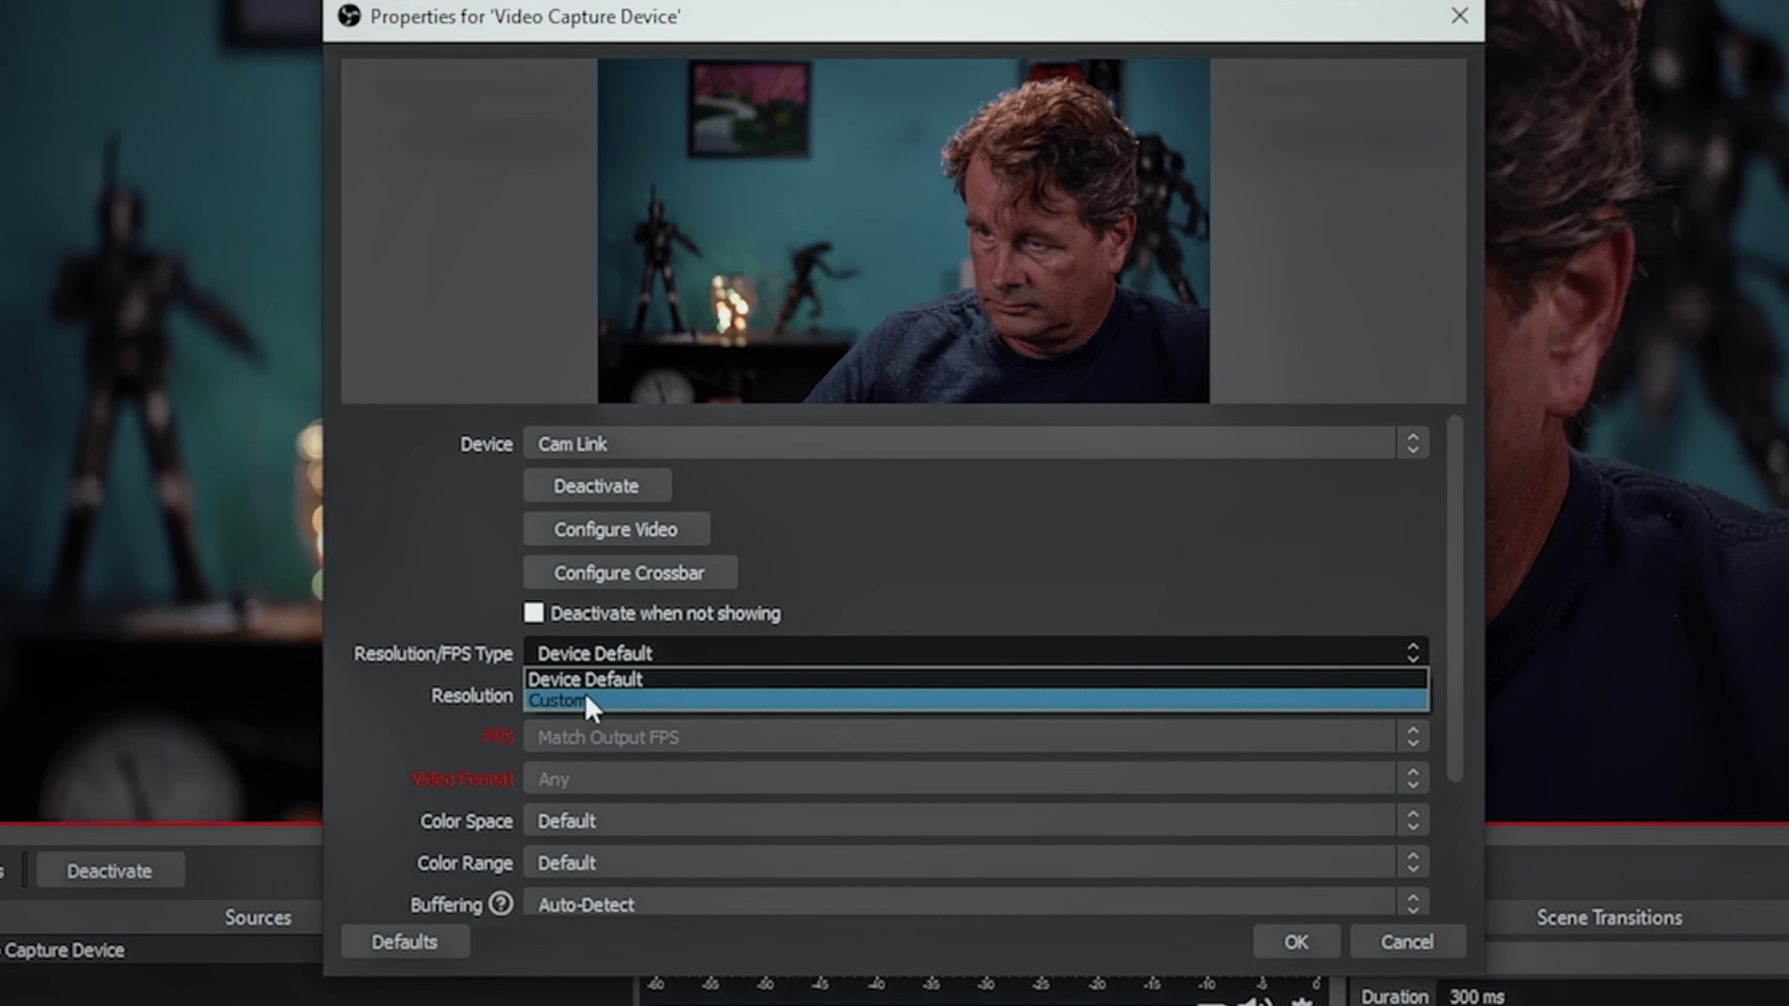
left_click(592, 702)
left_click(999, 695)
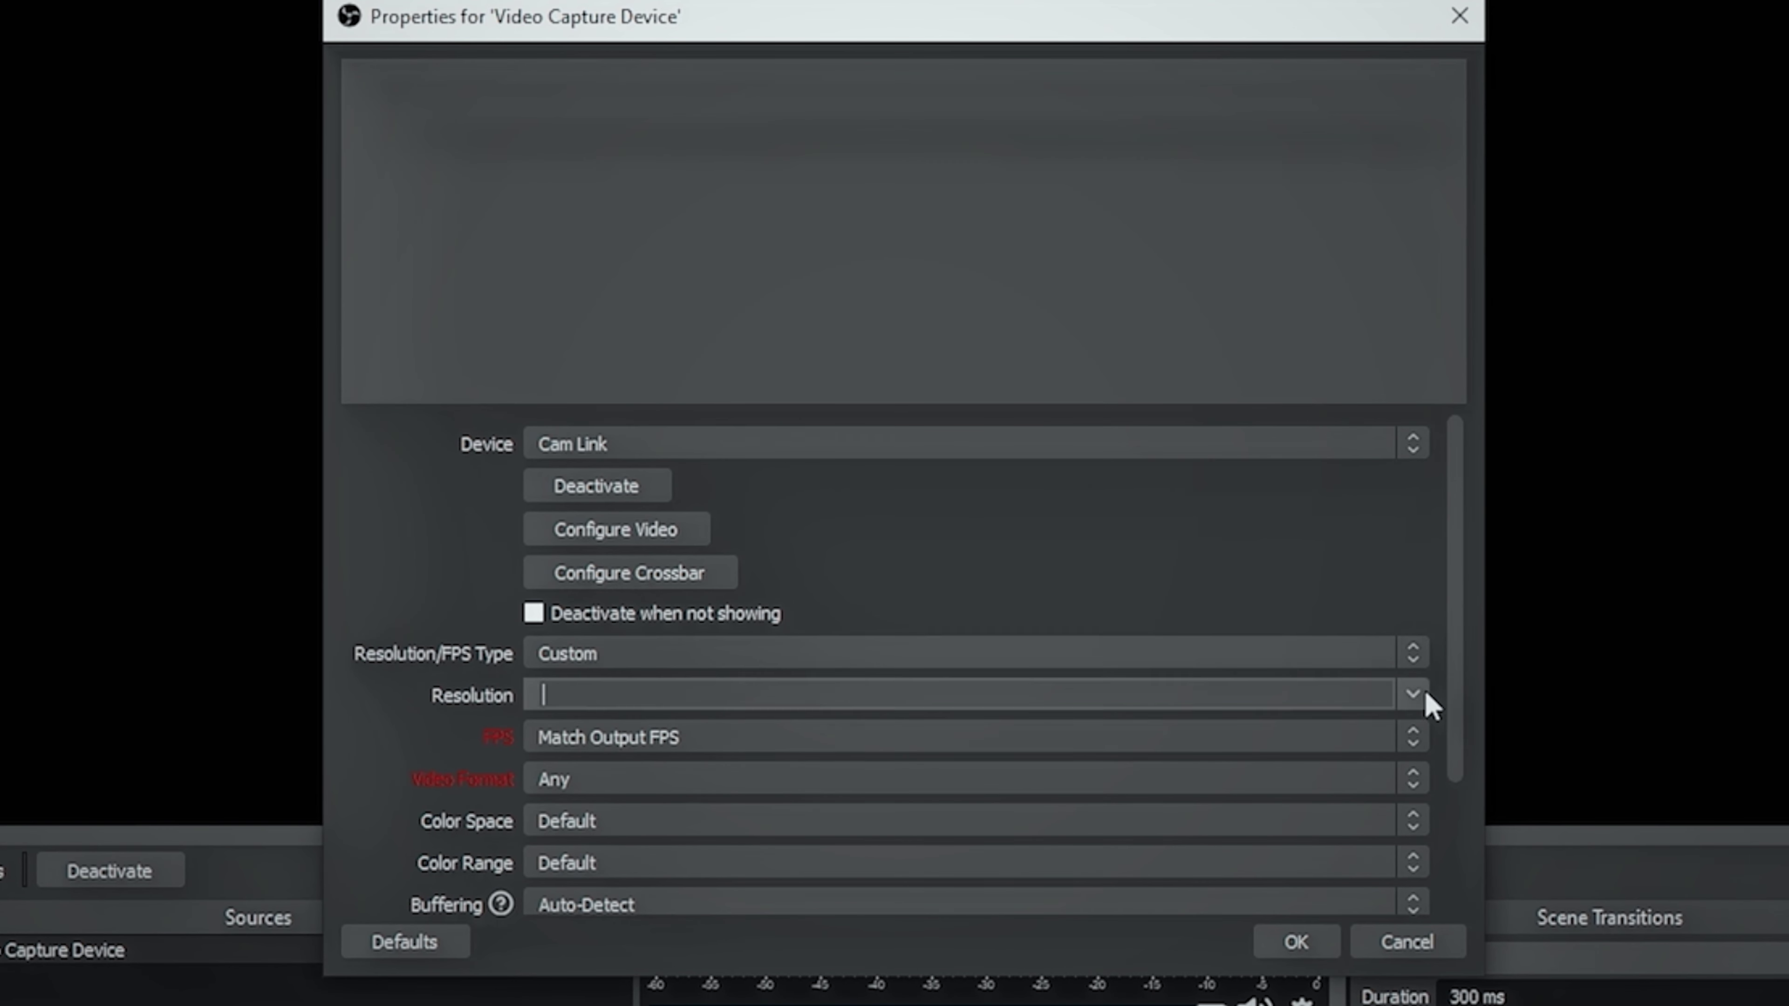
left_click(1418, 695)
left_click(1280, 722)
Enable a custom audio device for the camera source, choose Digital Audio Interface (Cam Link) and accept the properties
scroll(1465, 723, "down", 3)
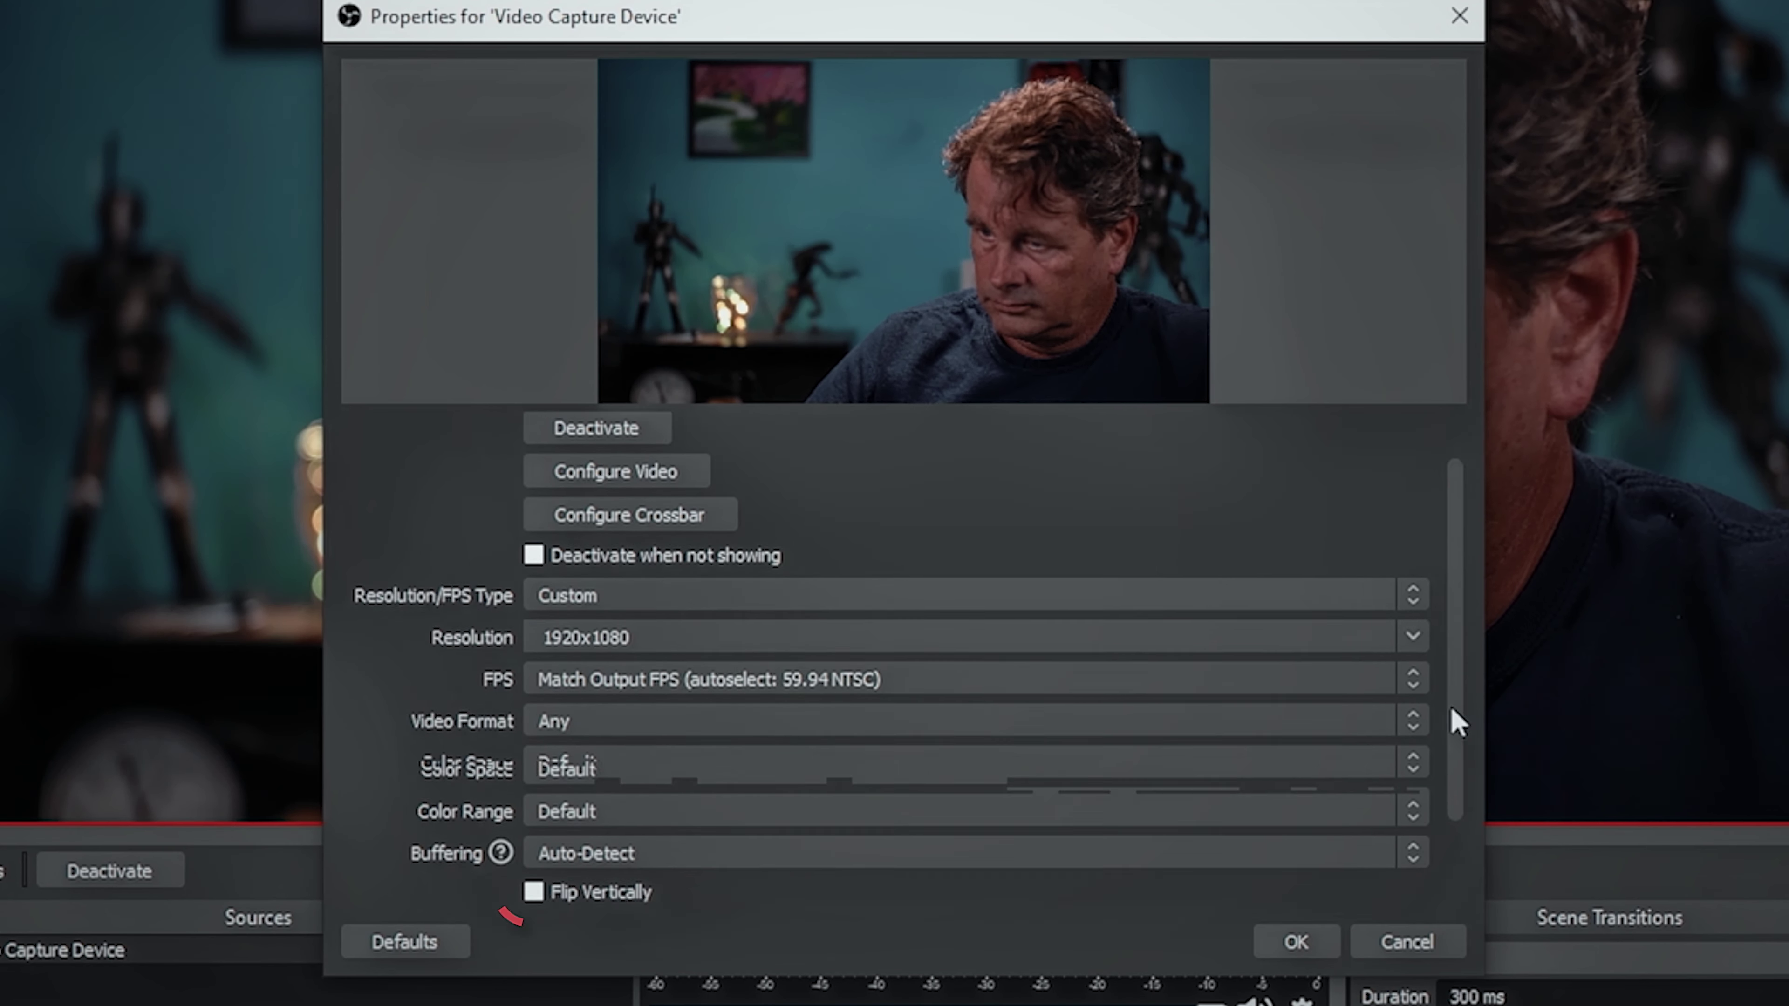
left_click(529, 887)
scroll(1420, 854, "down", 1)
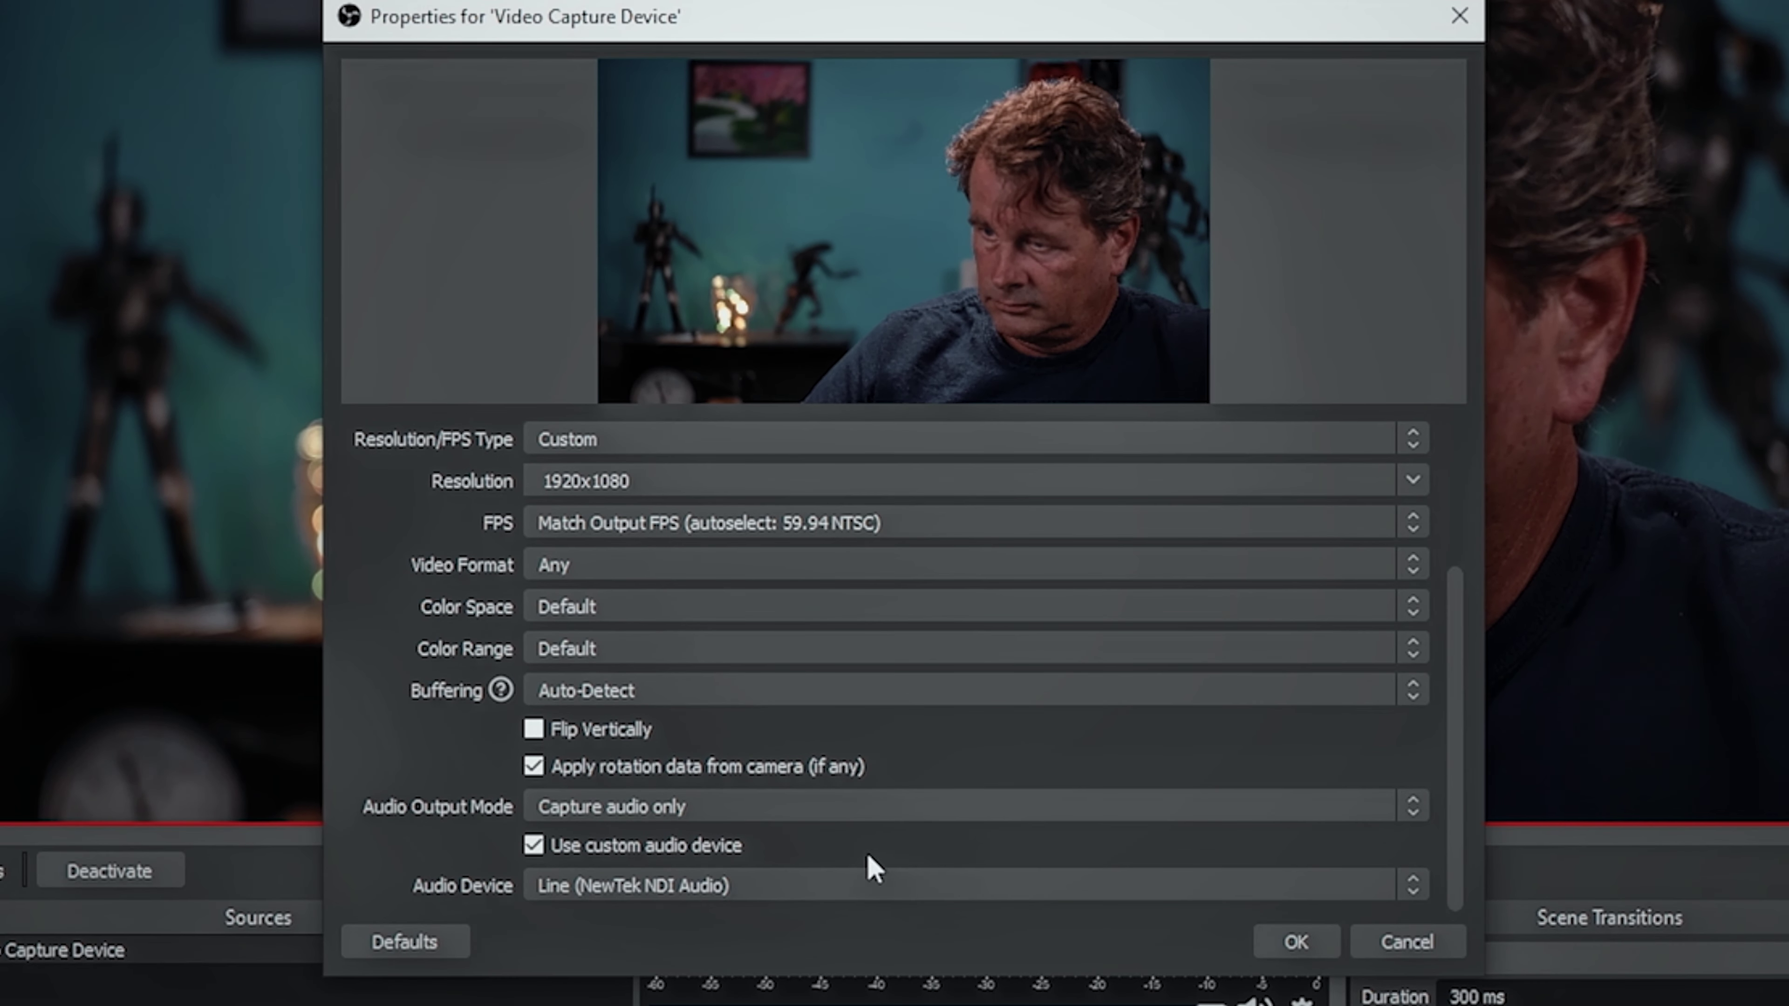
left_click(873, 884)
left_click(799, 947)
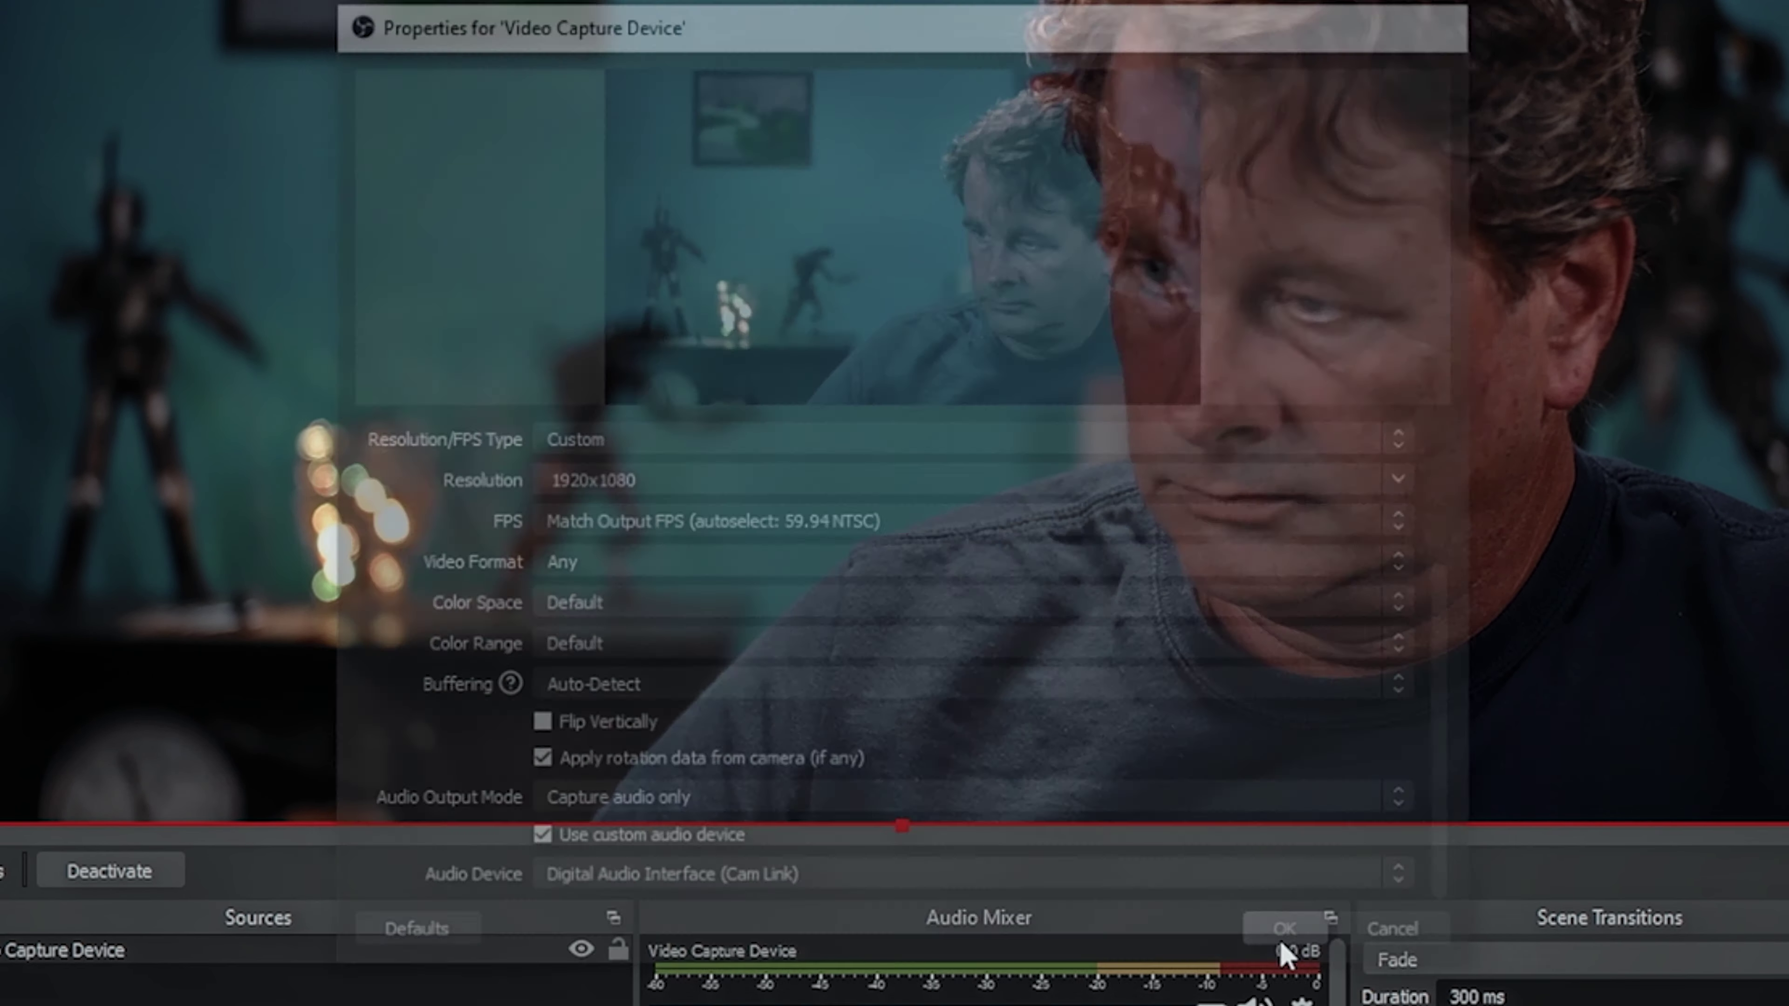
left_click(1280, 941)
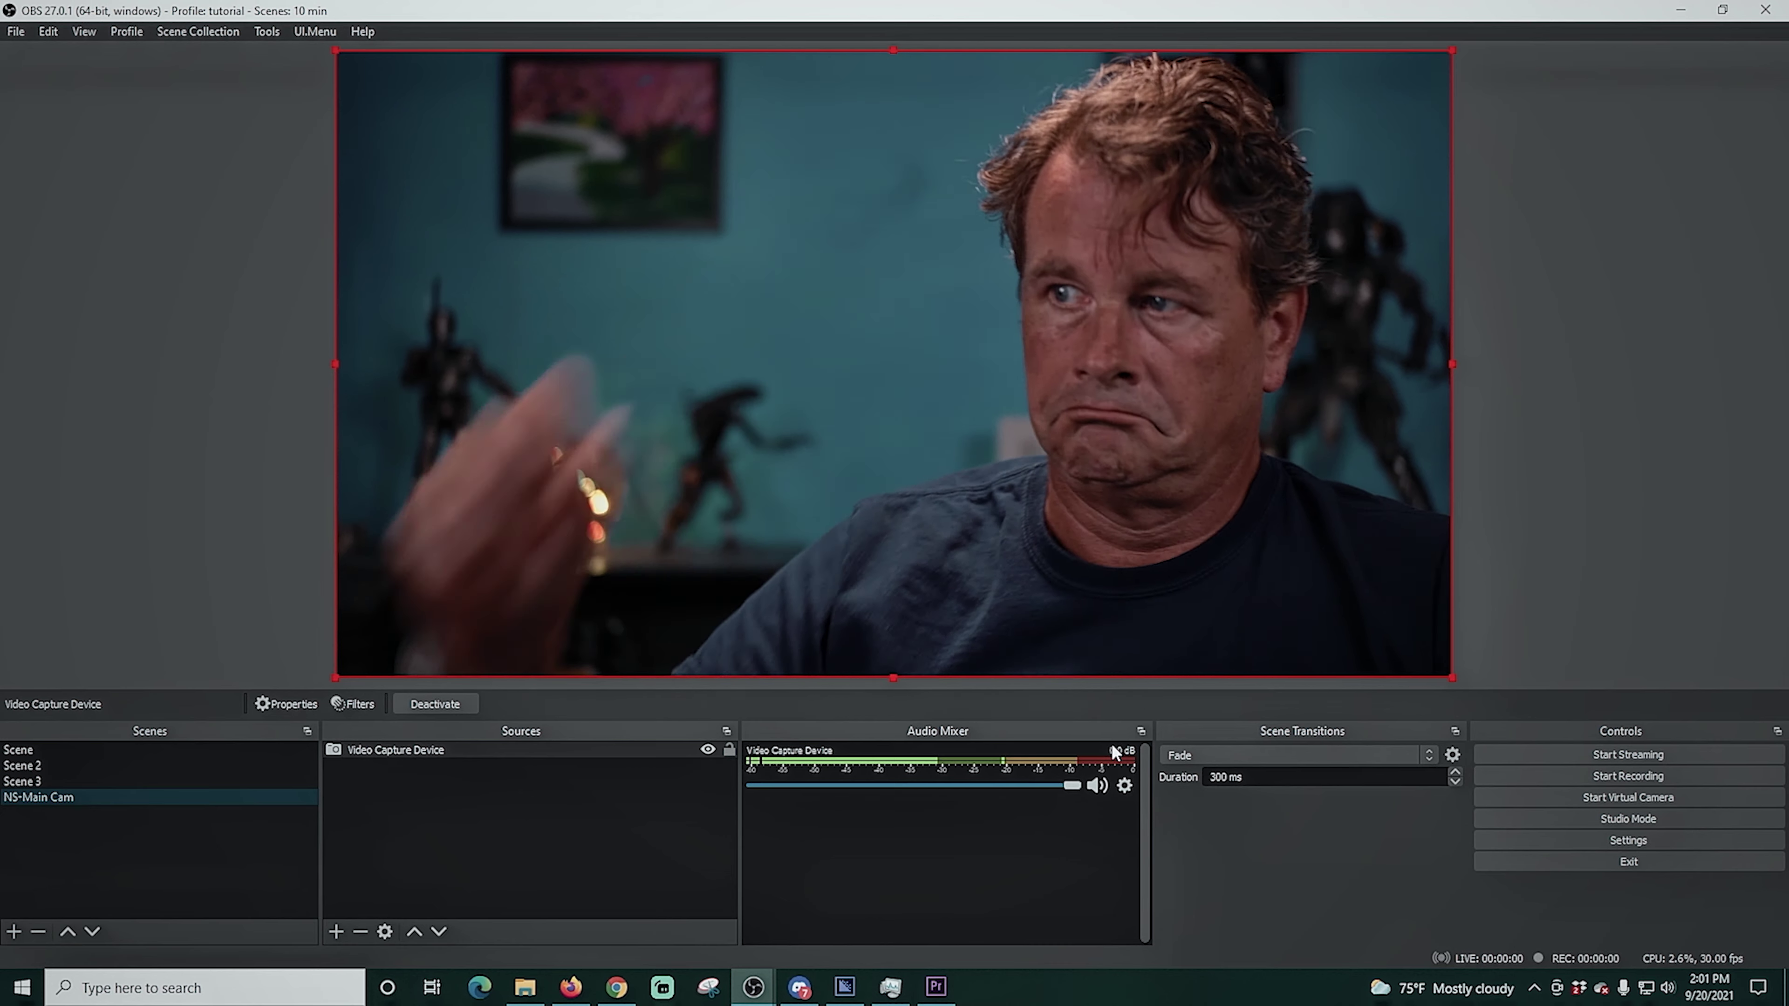
Add a new scene named NS-Green
left_click(14, 931)
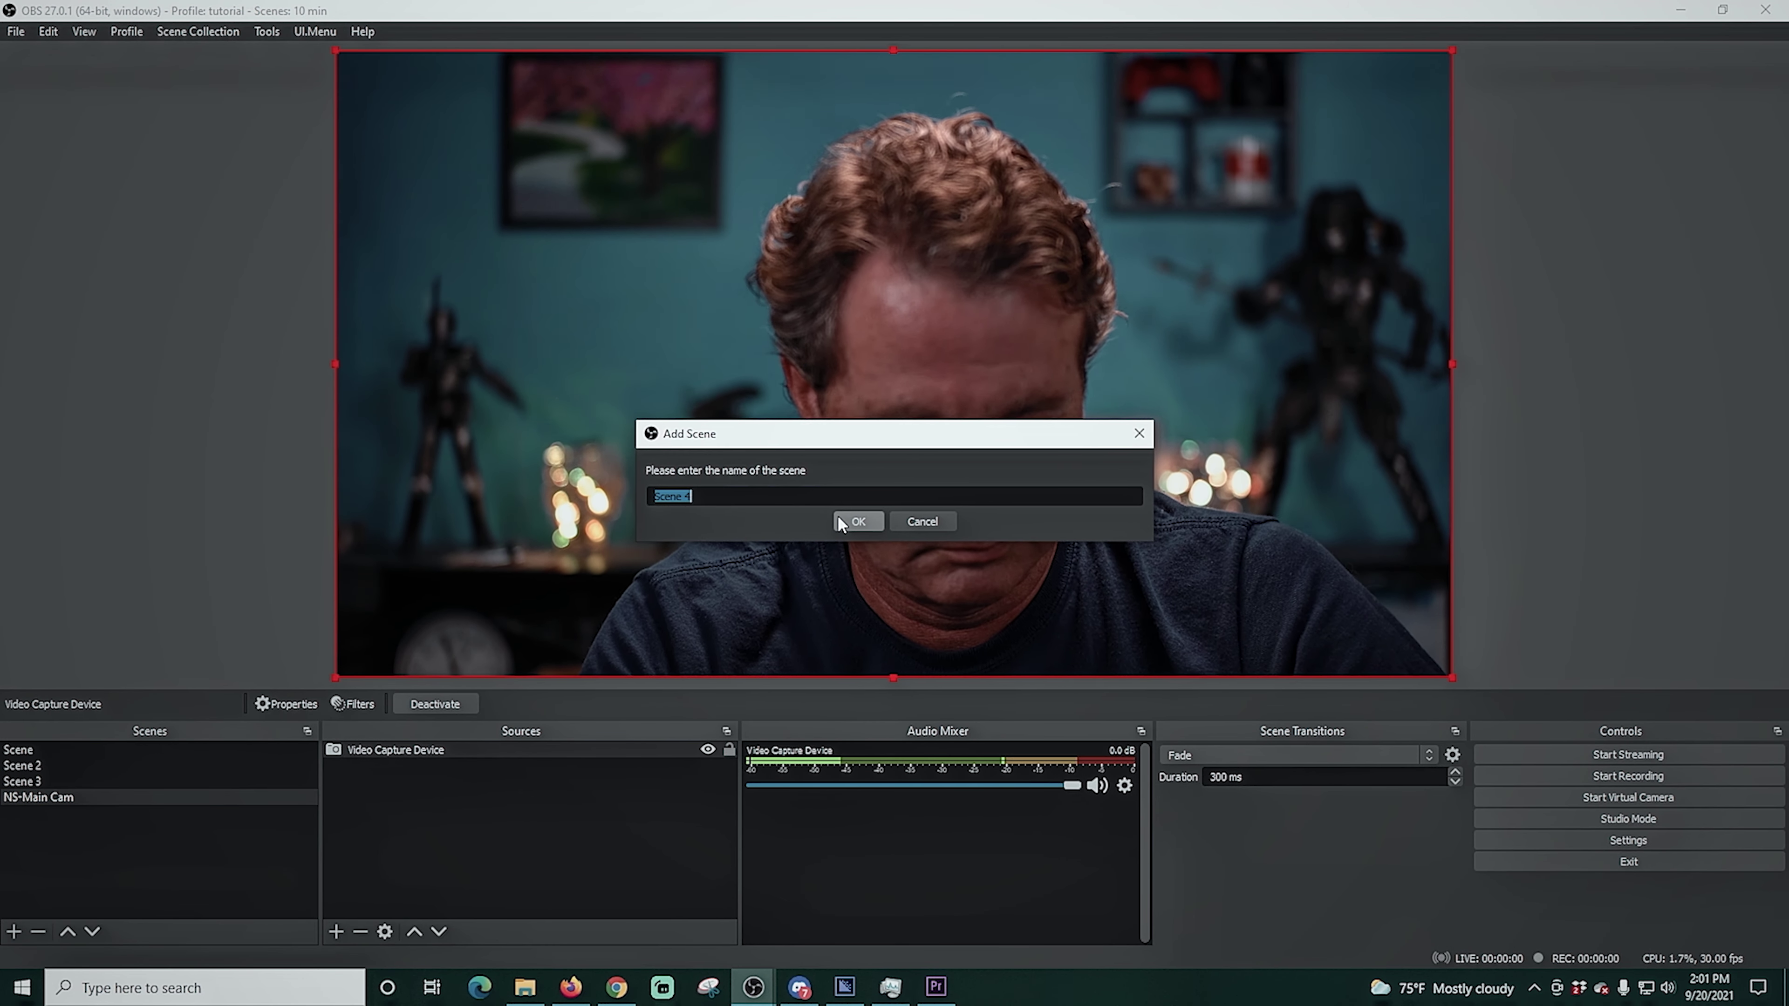
type("NS-Green")
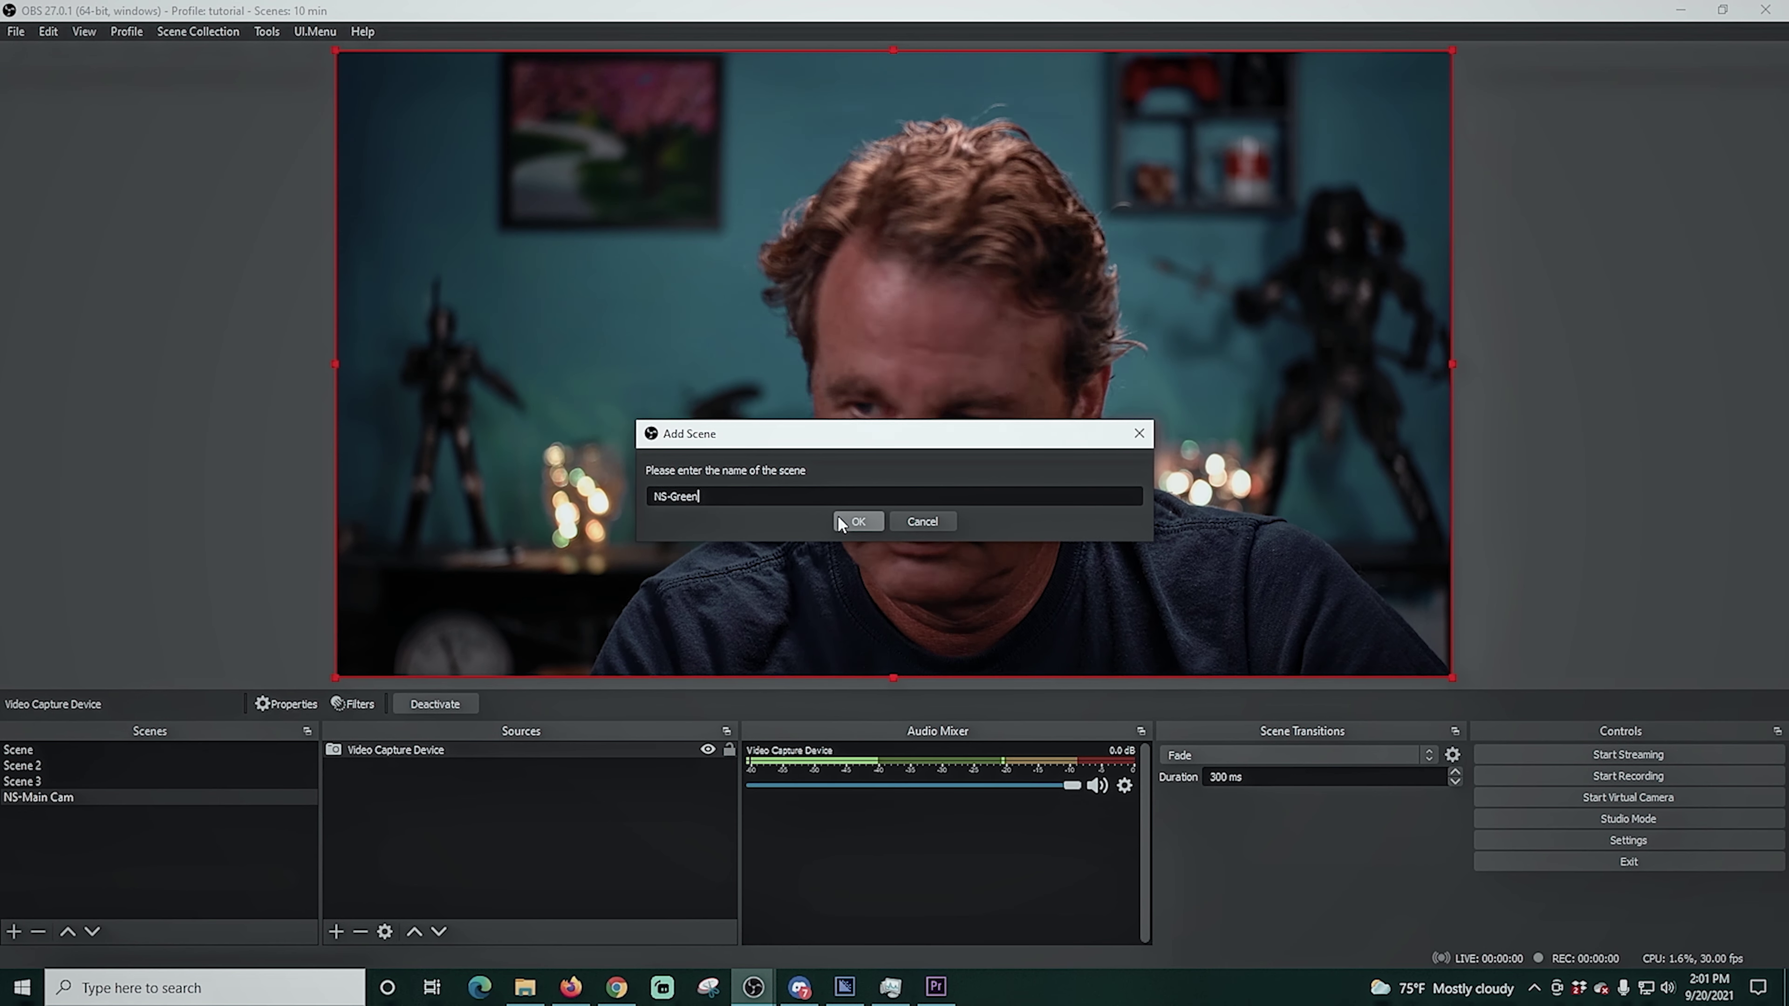
left_click(838, 519)
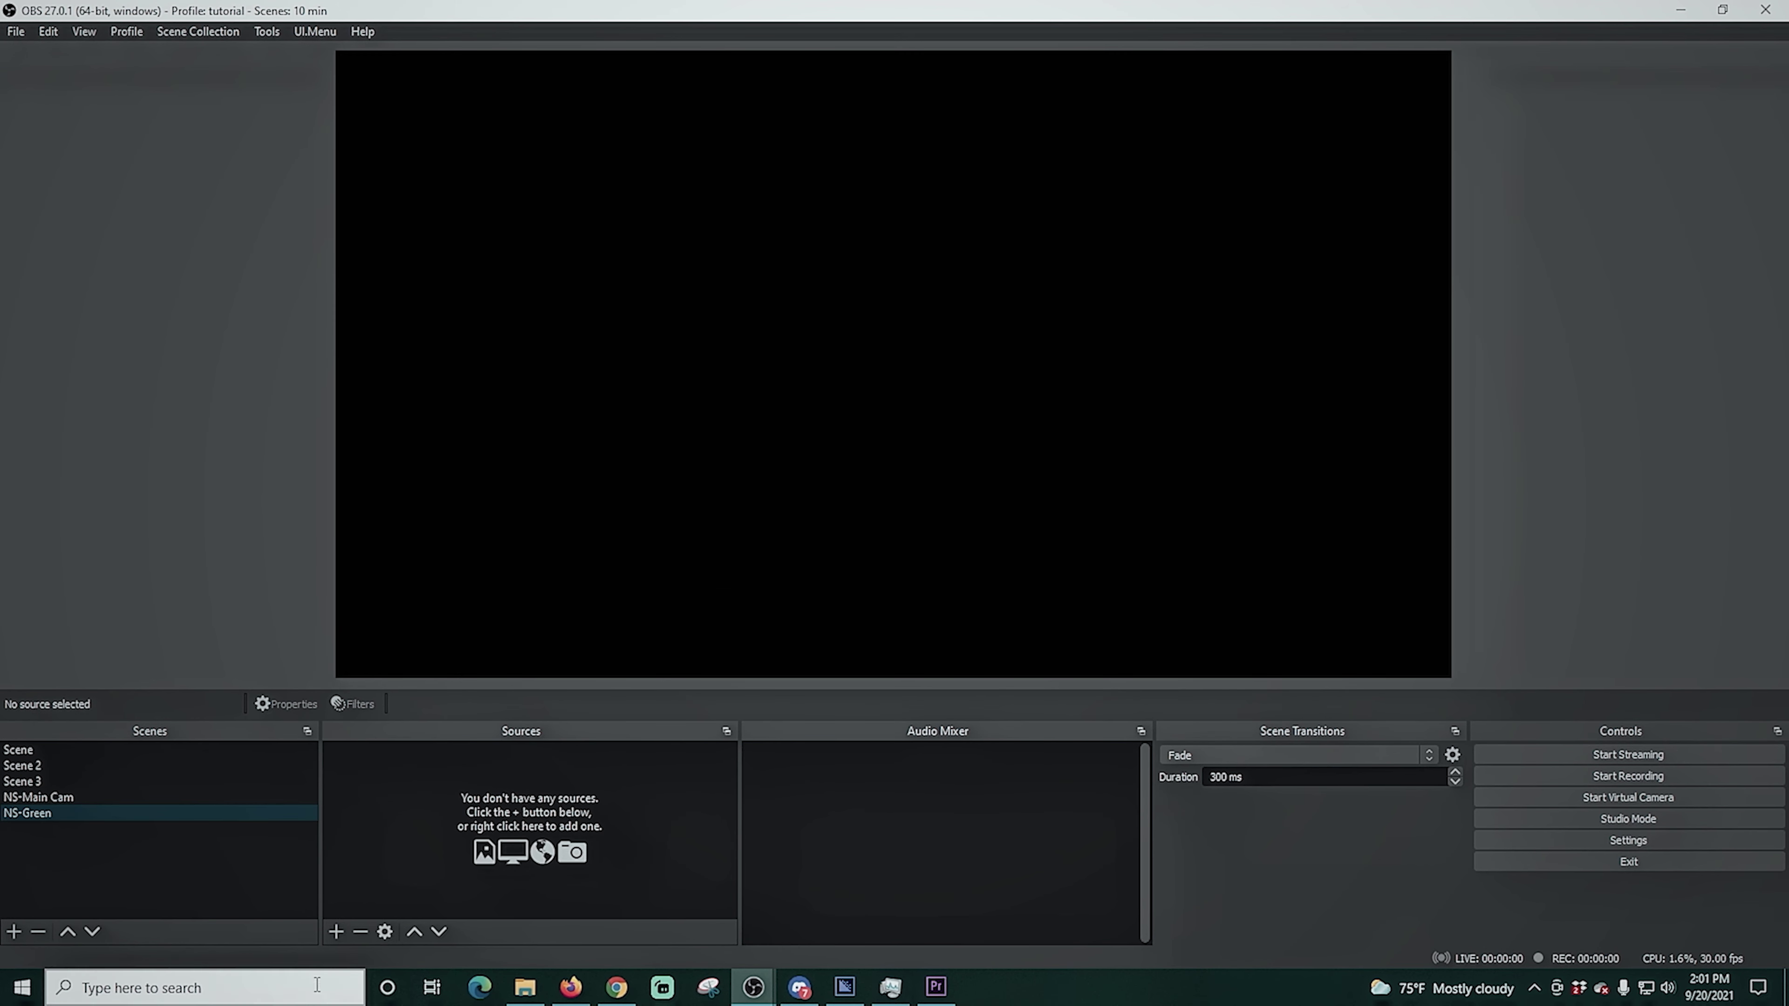
Add a looping Media Source named Green Scene to the NS-Green scene, using the local file Bokeh - 5243.mp4
left_click(336, 931)
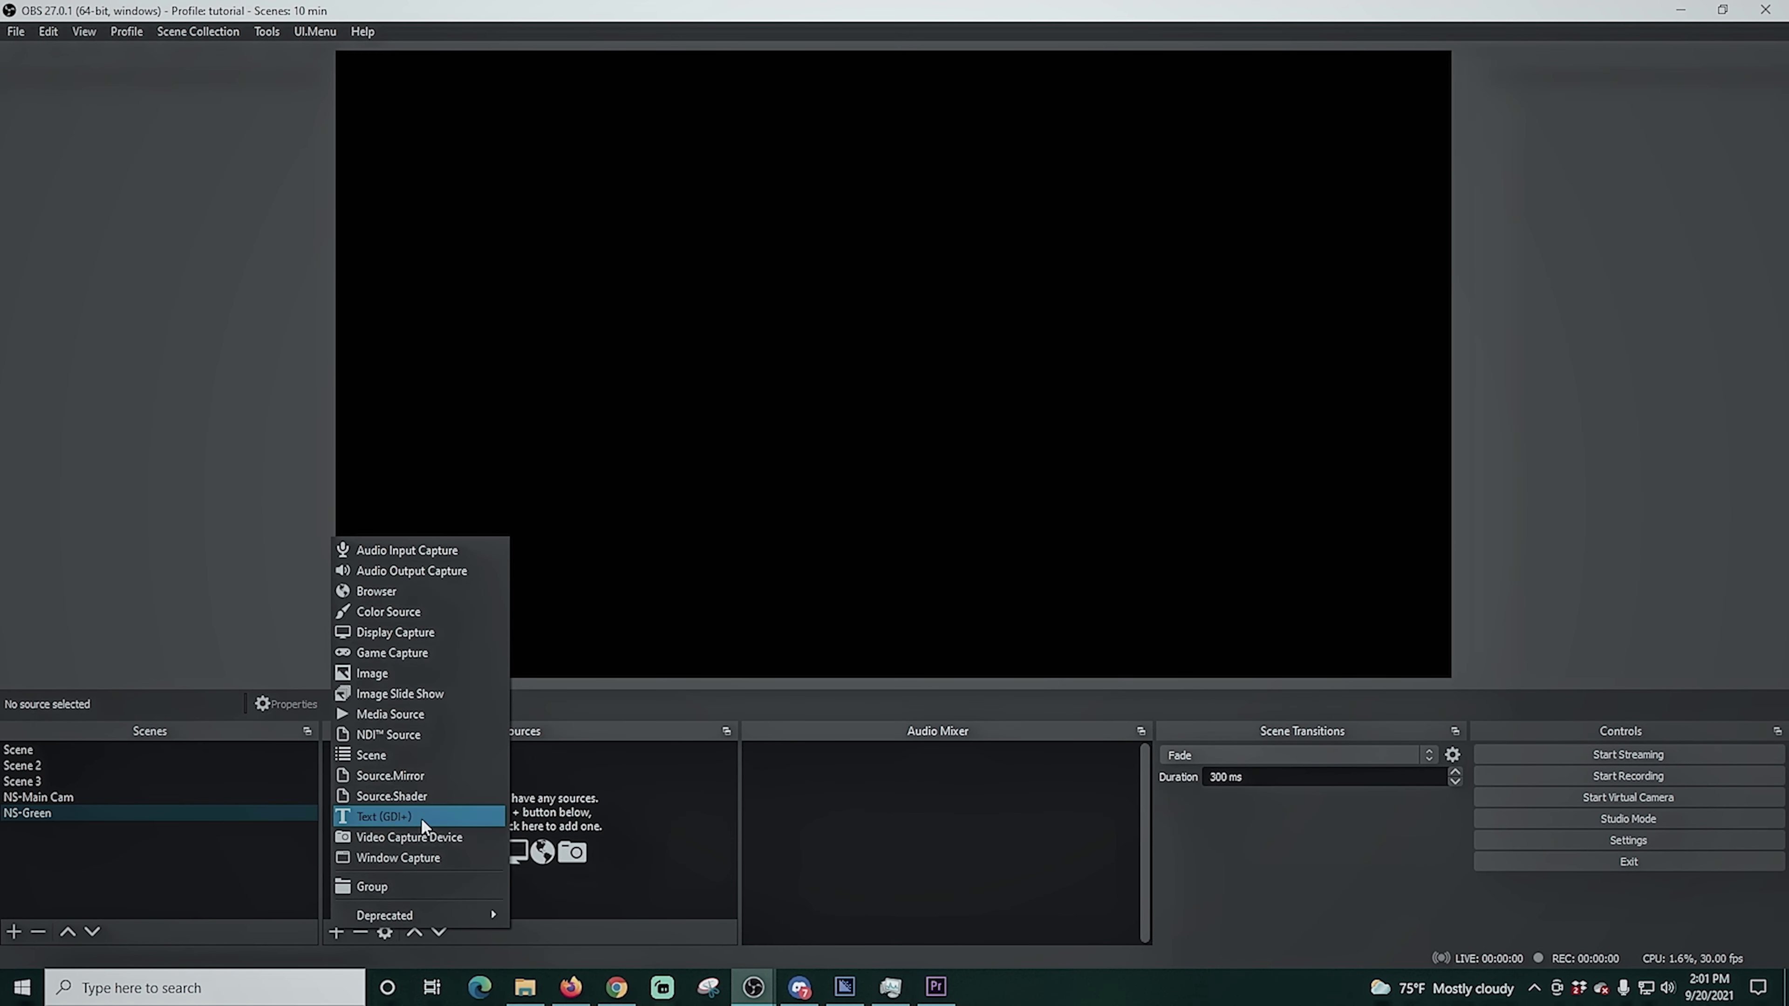
left_click(395, 714)
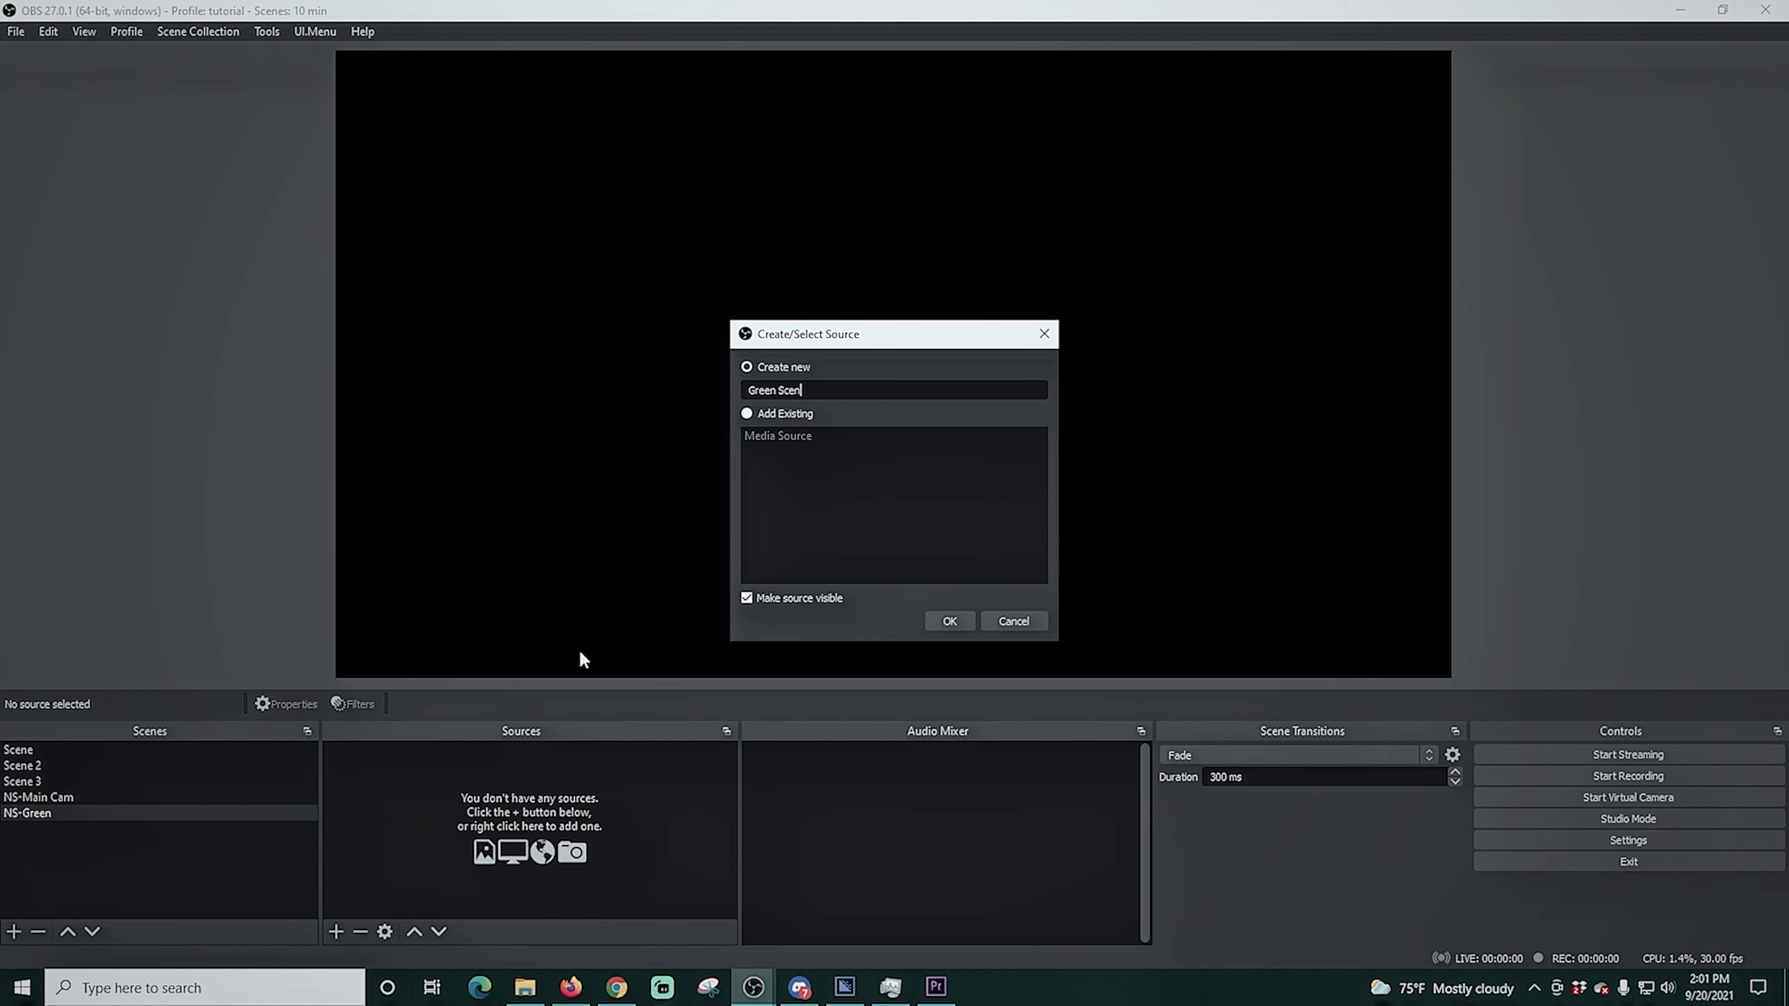
type("Green Scene")
left_click(950, 621)
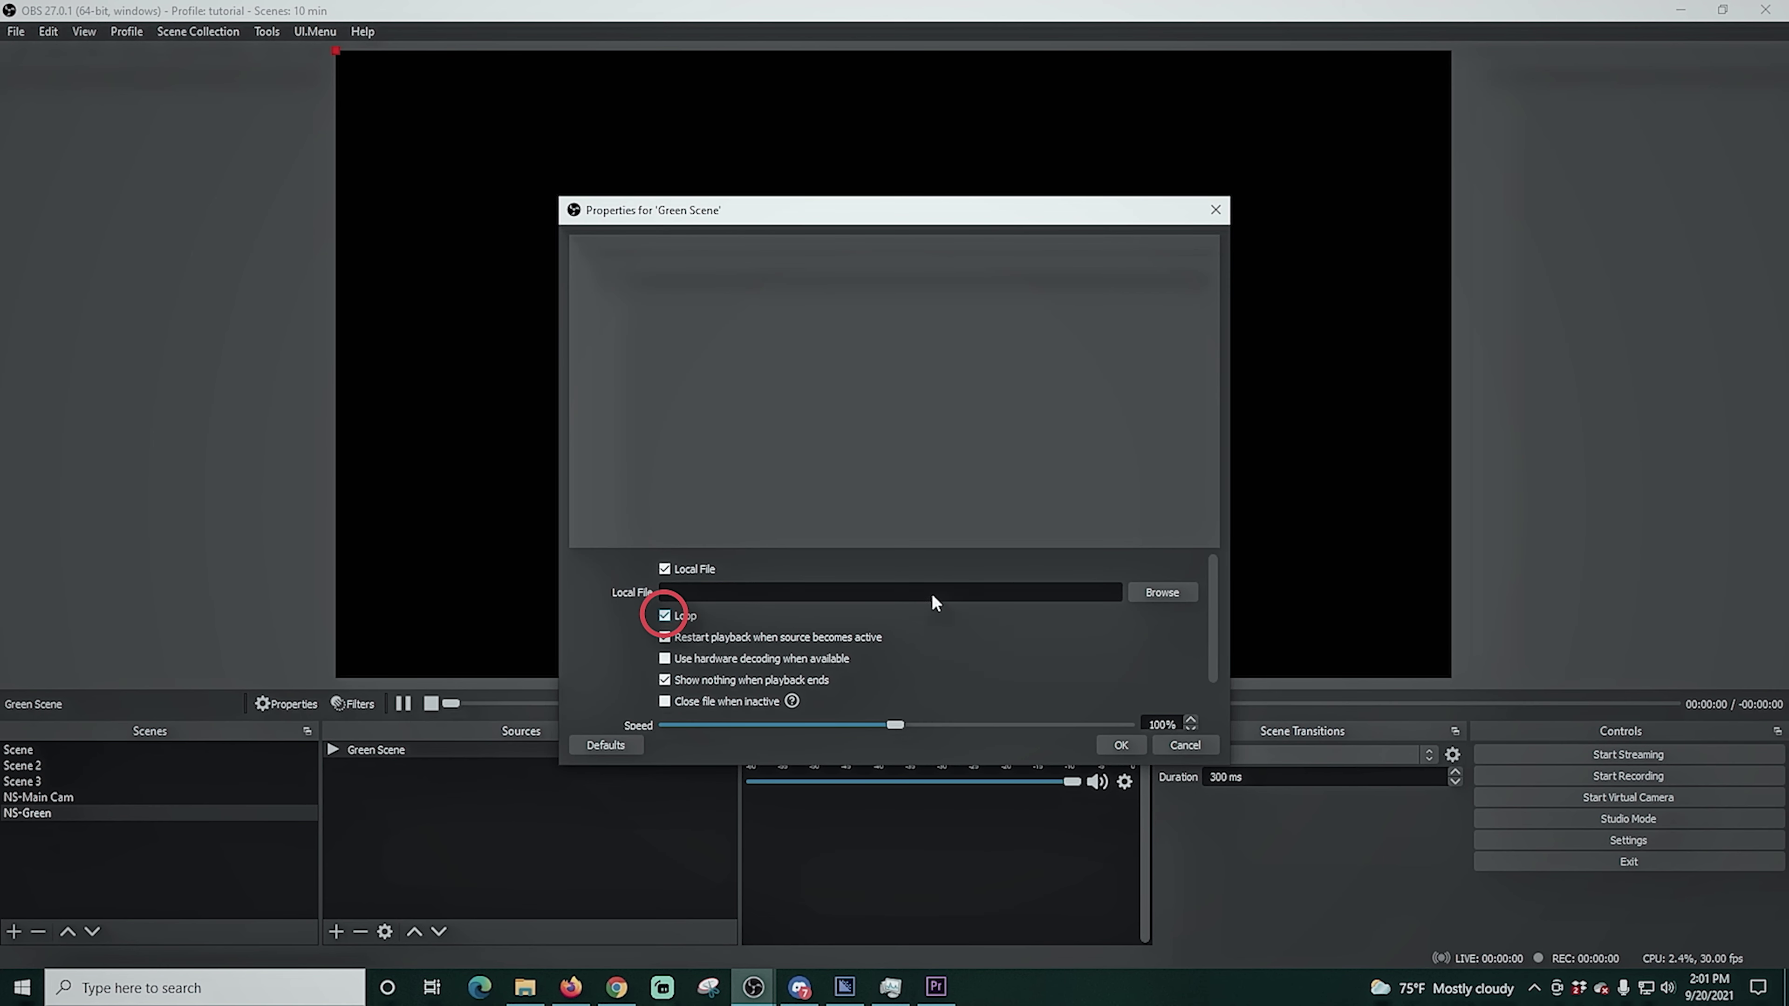
left_click(1160, 593)
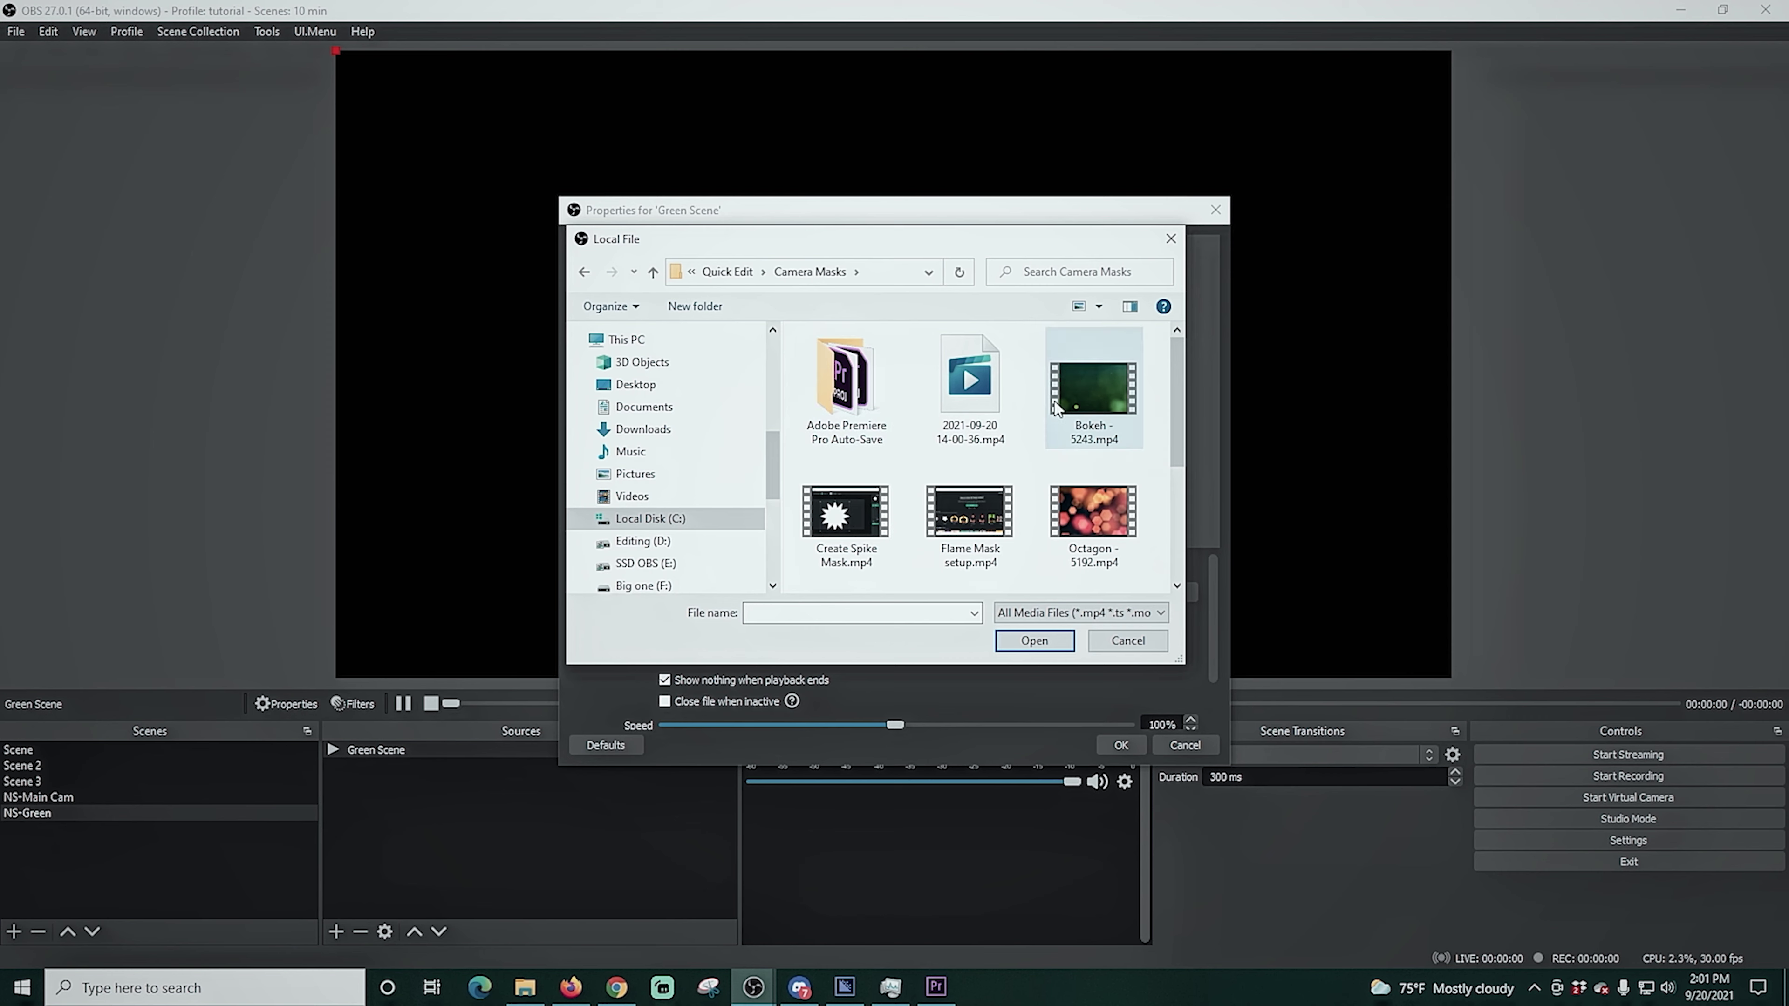
left_click(1021, 641)
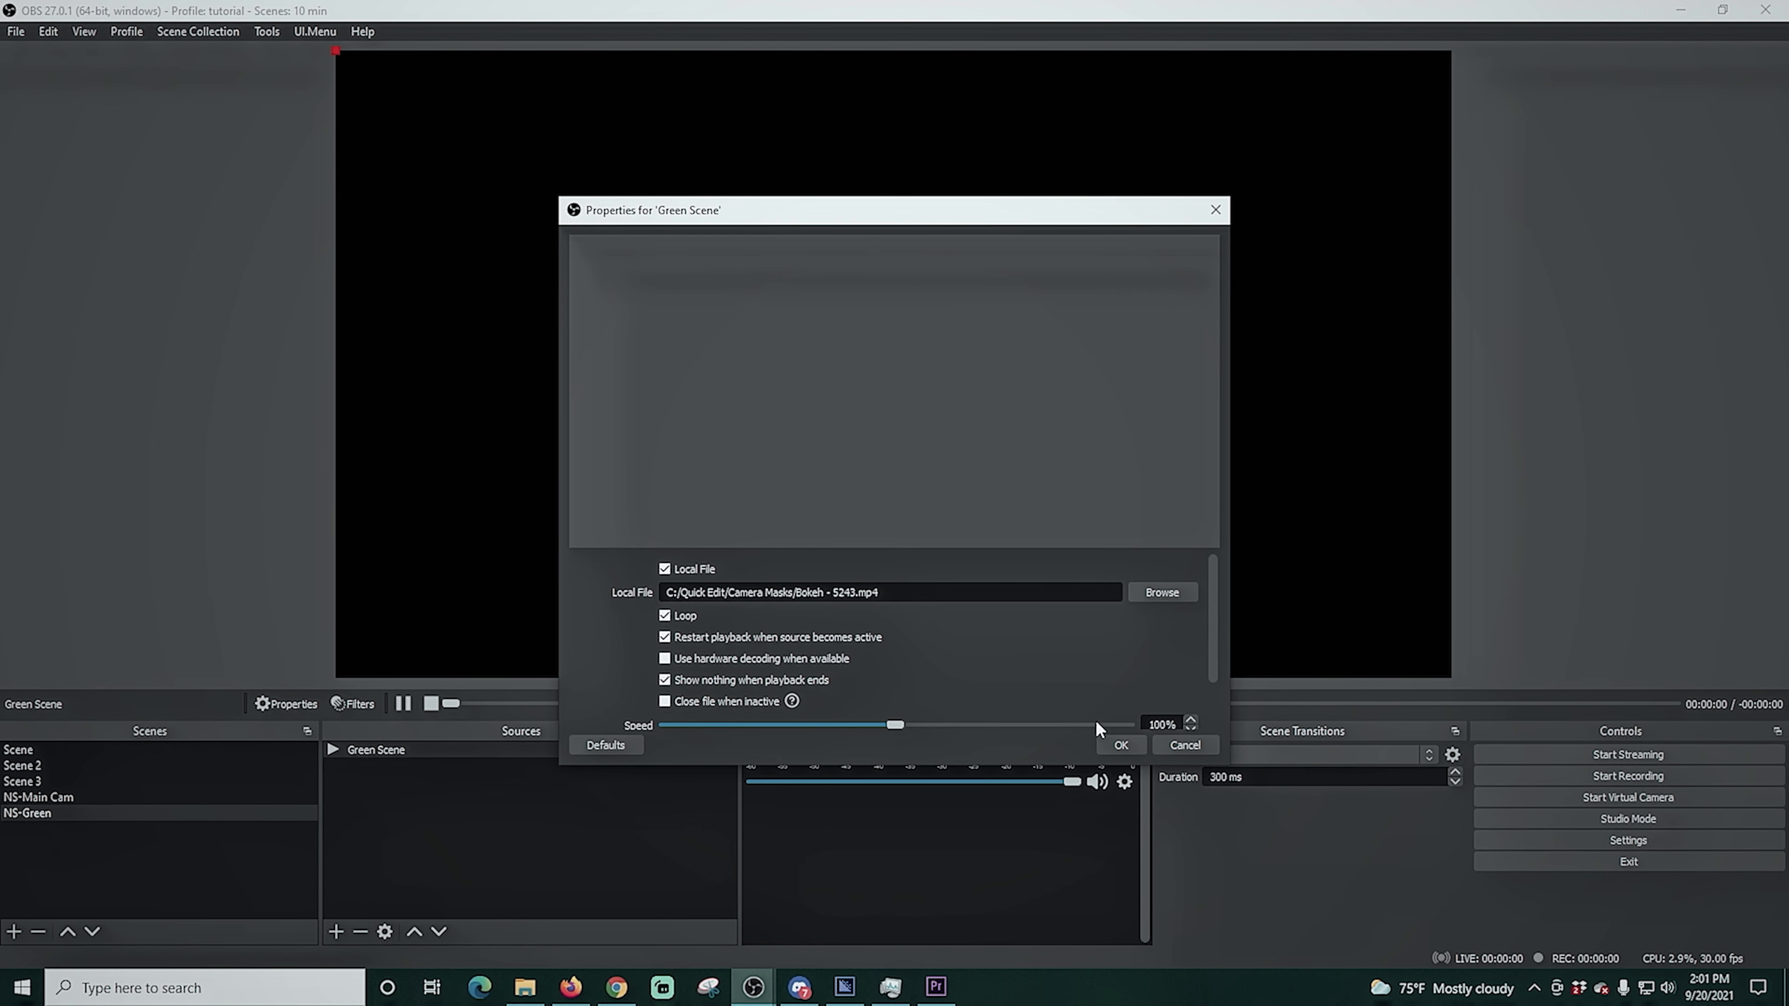
left_click(1111, 744)
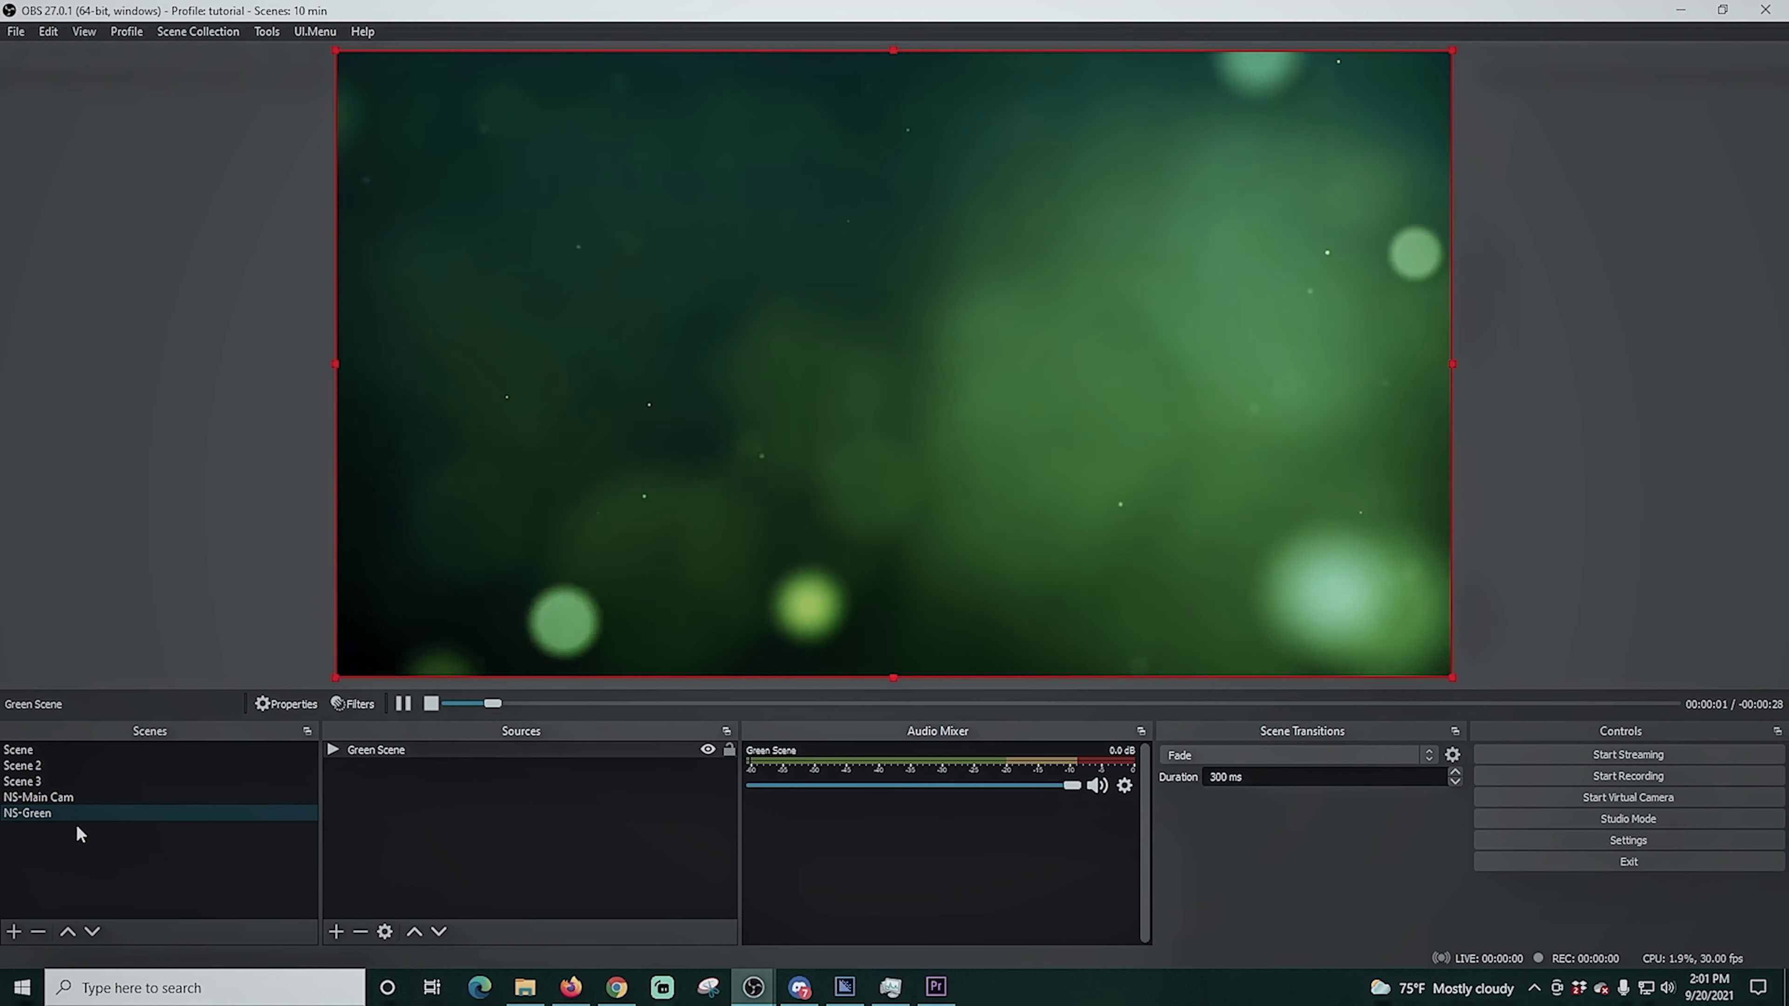
Add a new scene named NS-Orange
left_click(14, 931)
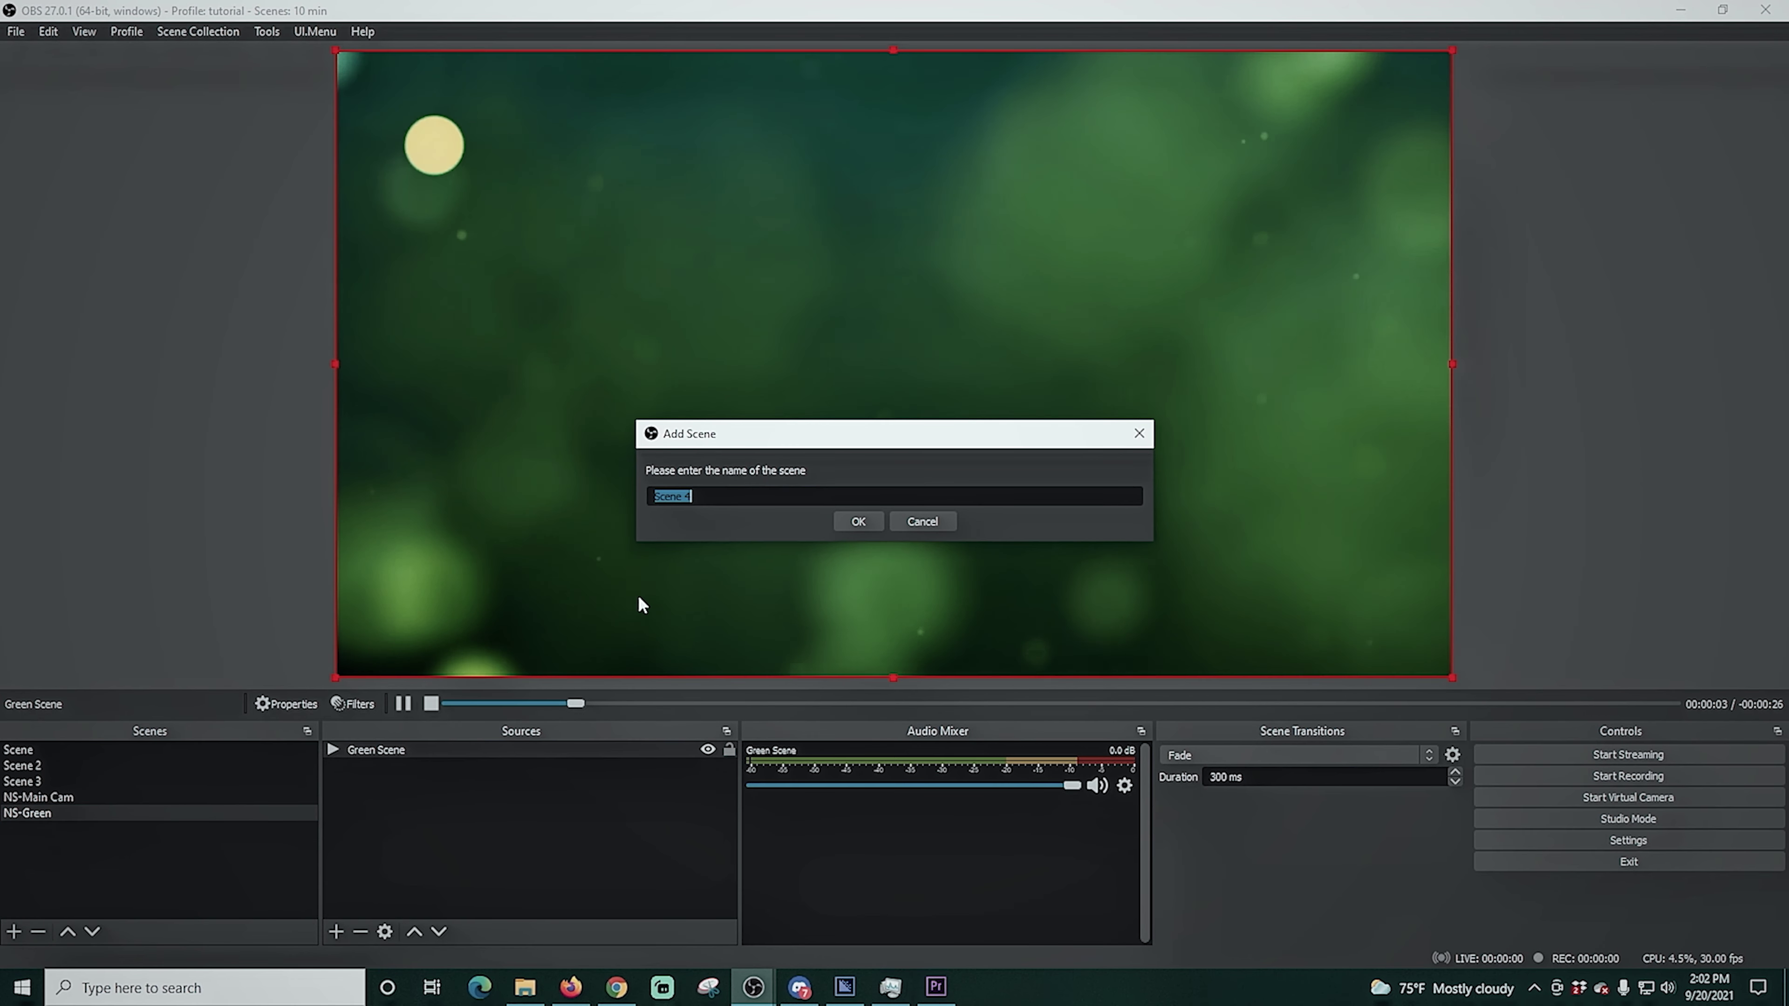
type("NS-")
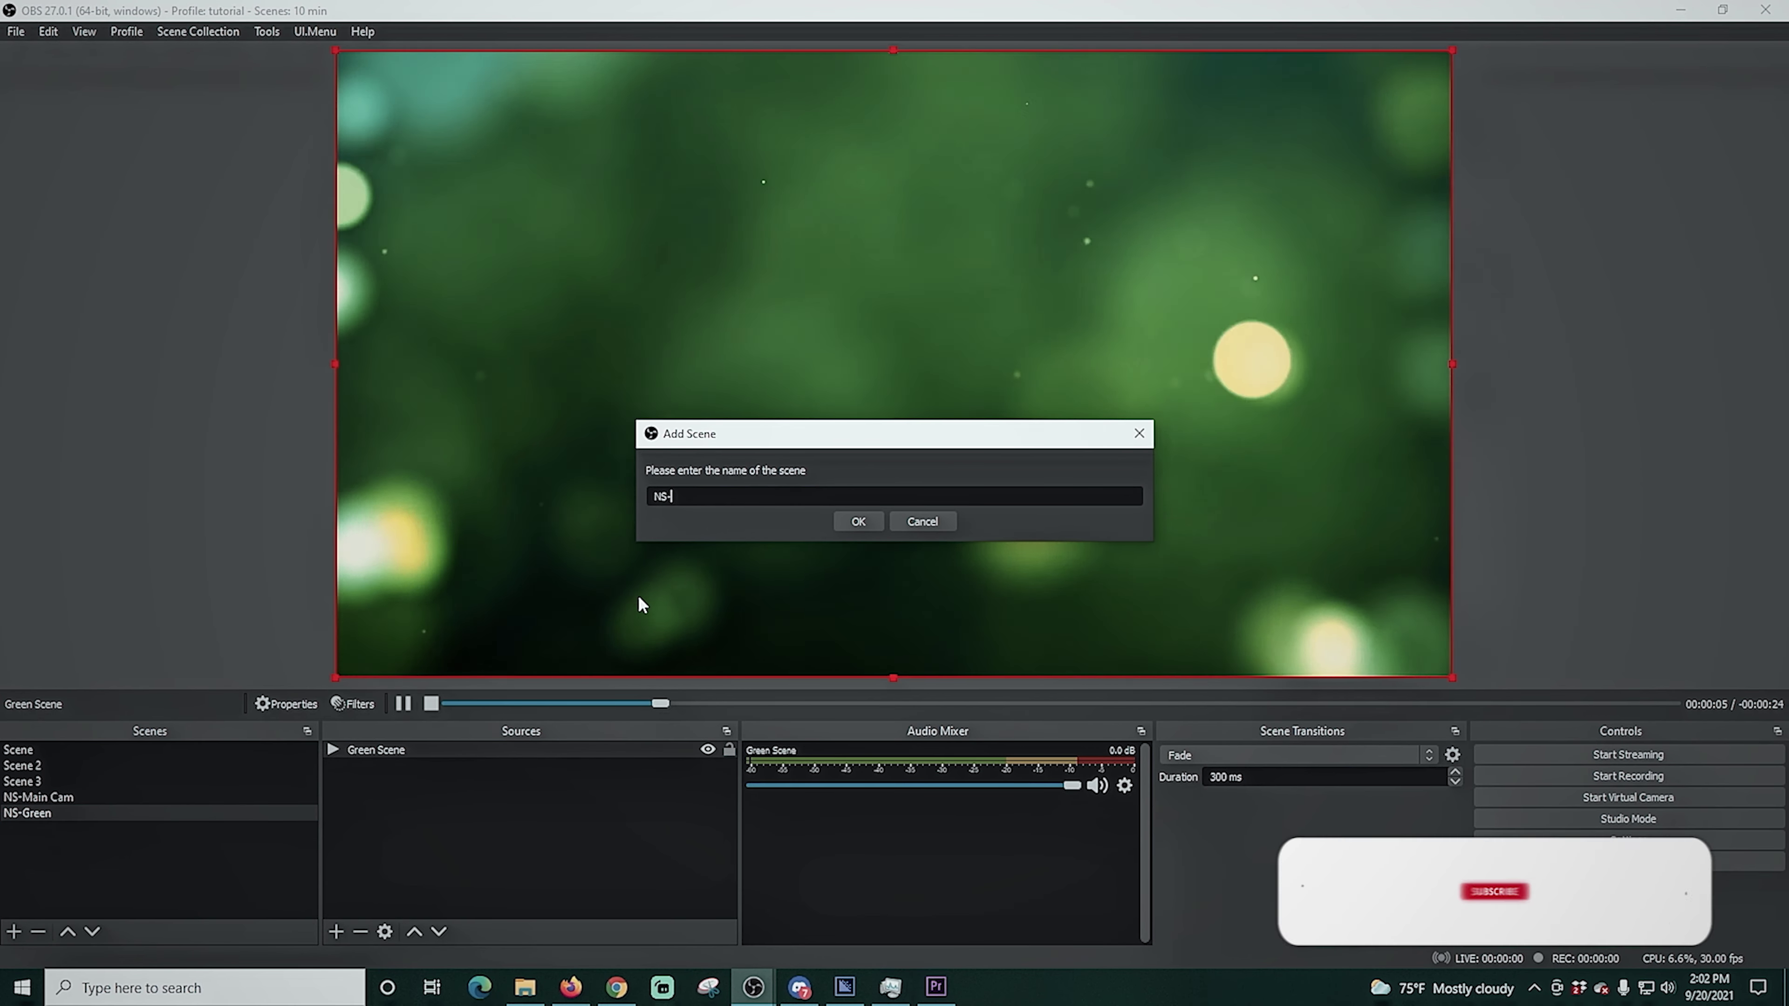
type("Orange")
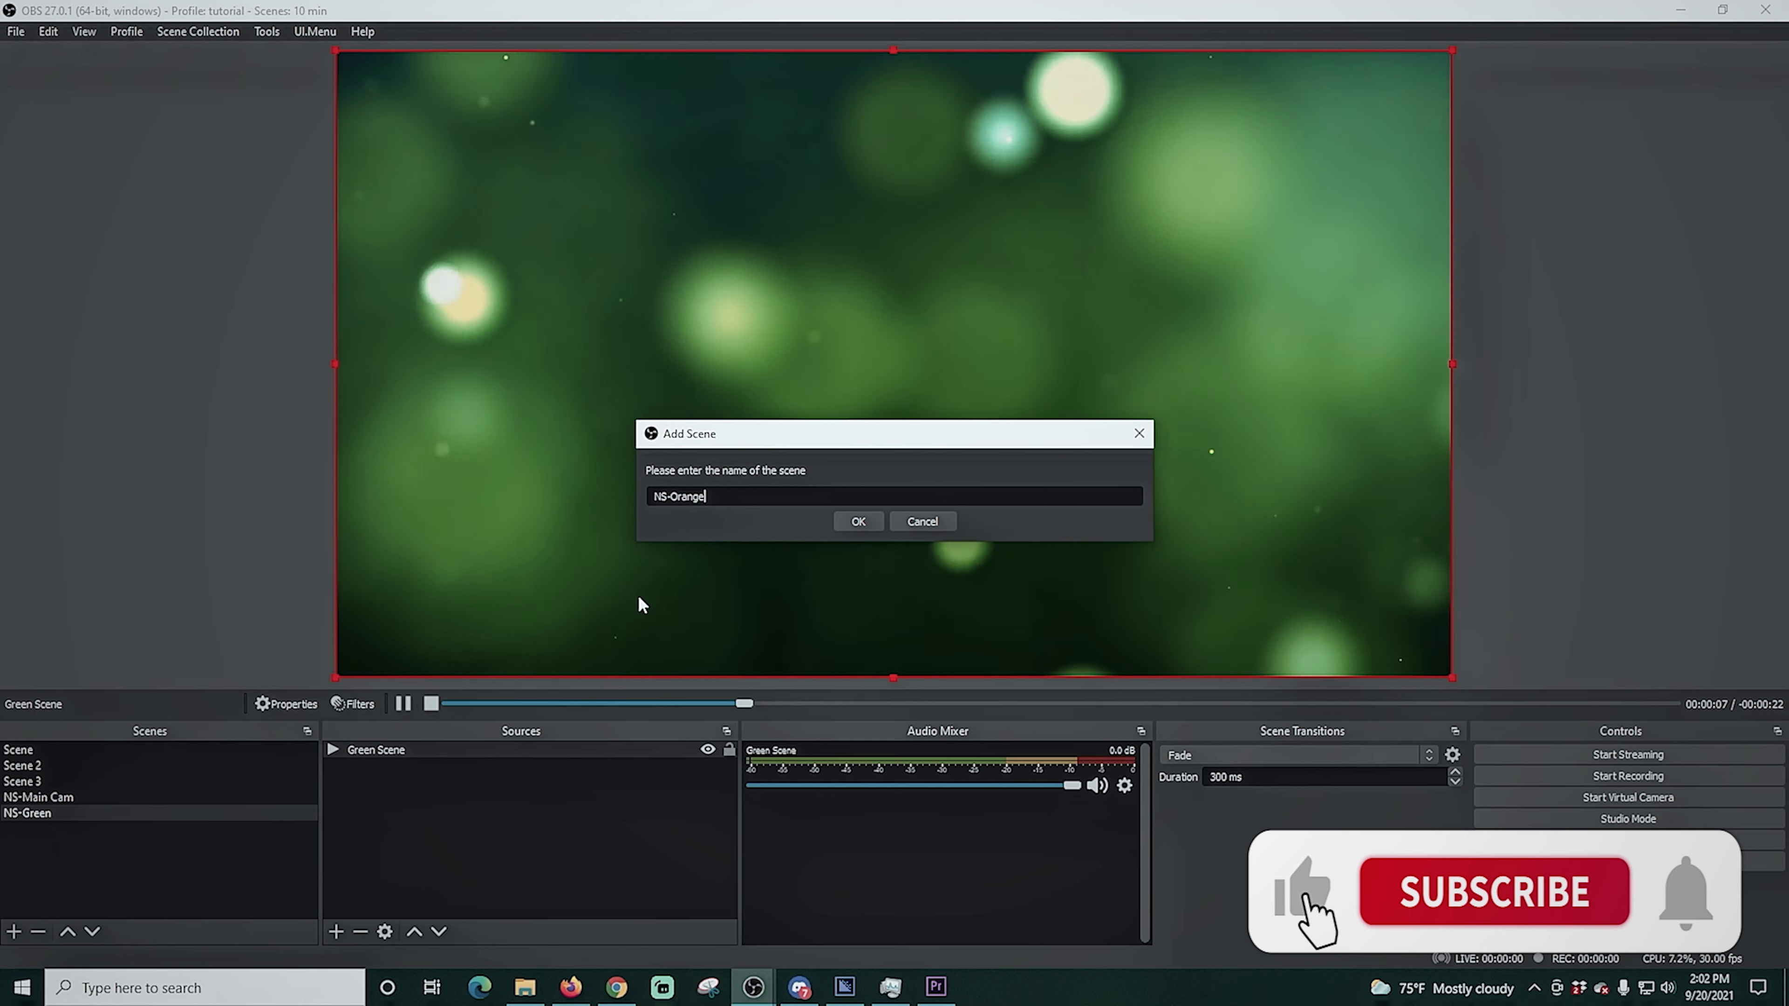
left_click(858, 521)
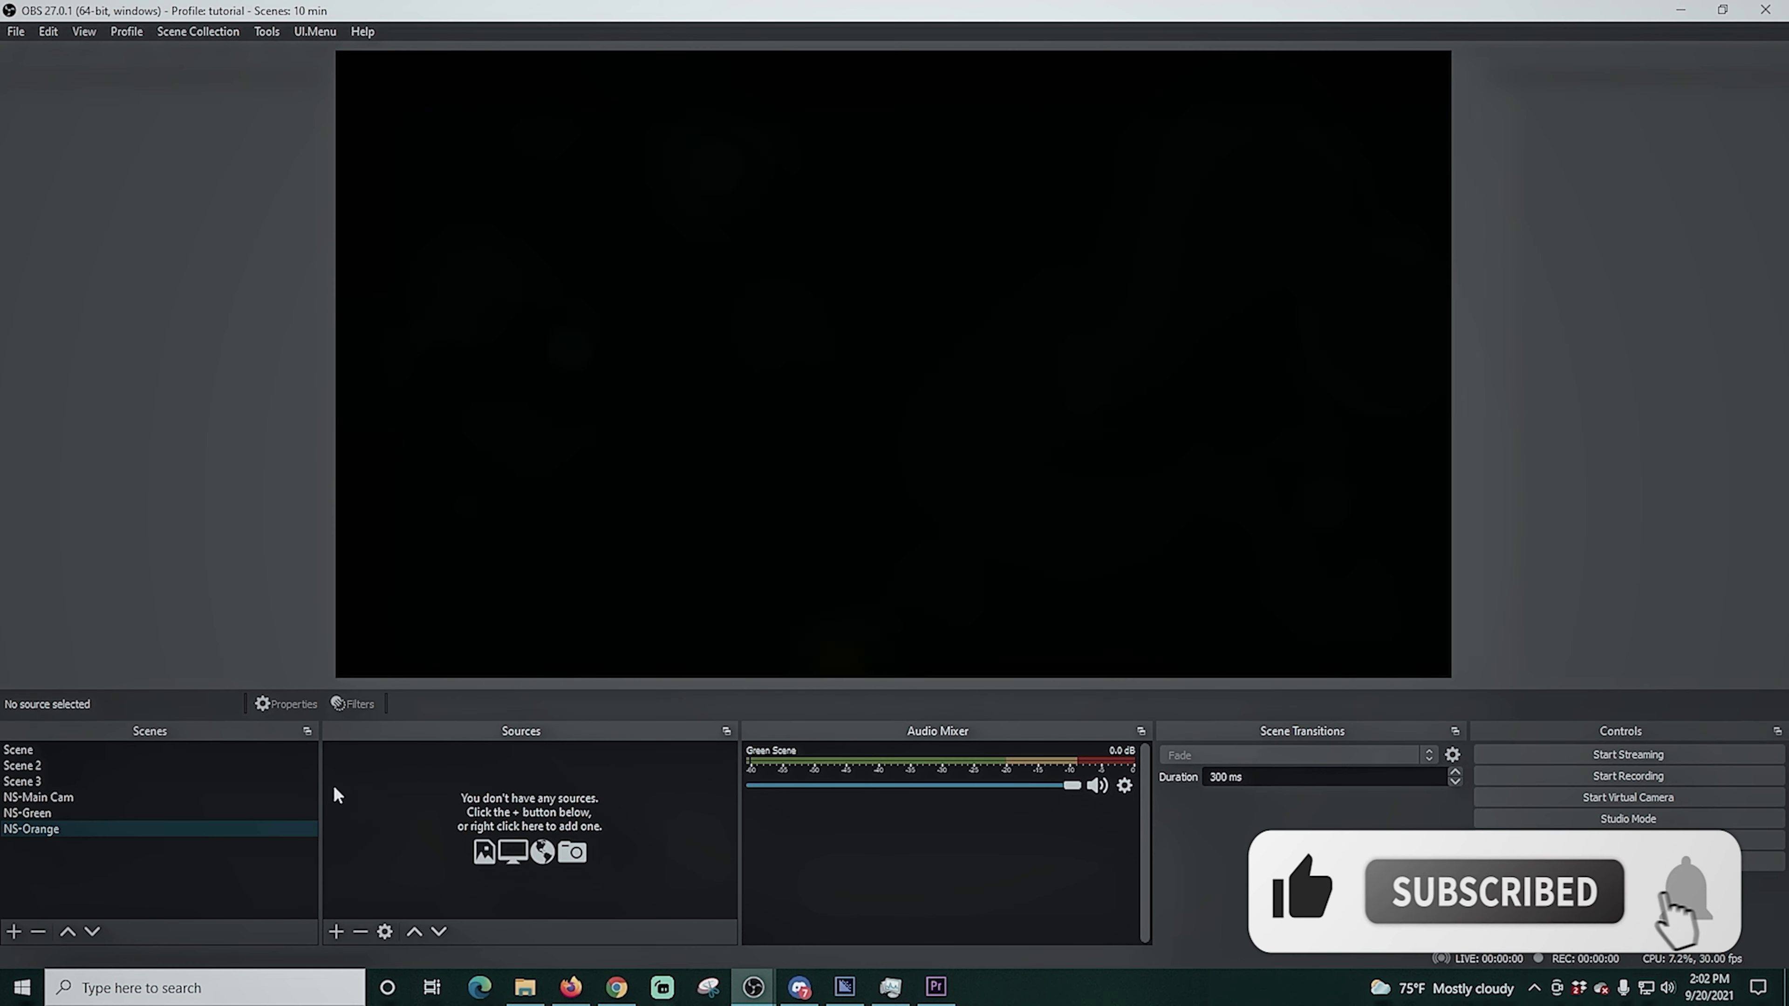
Add a looping Media Source named Orange Scene to the NS-Orange scene, using the local file Octagon - 5192.mp4
left_click(337, 930)
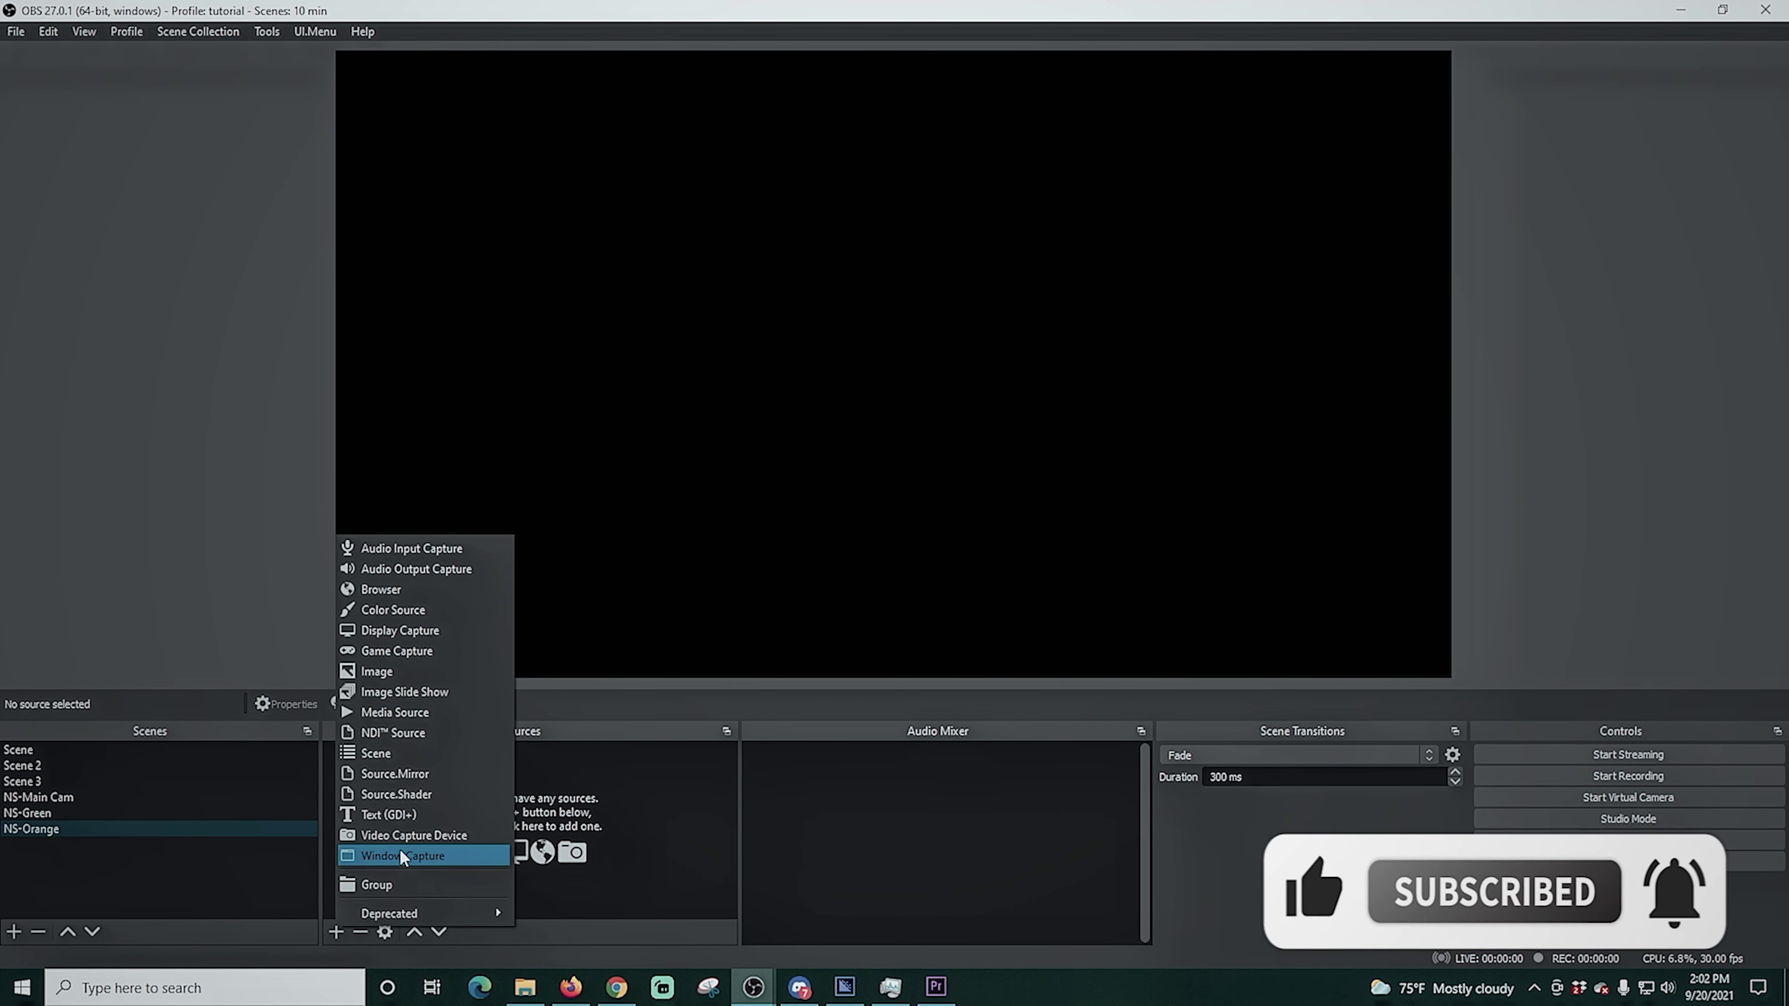
left_click(412, 711)
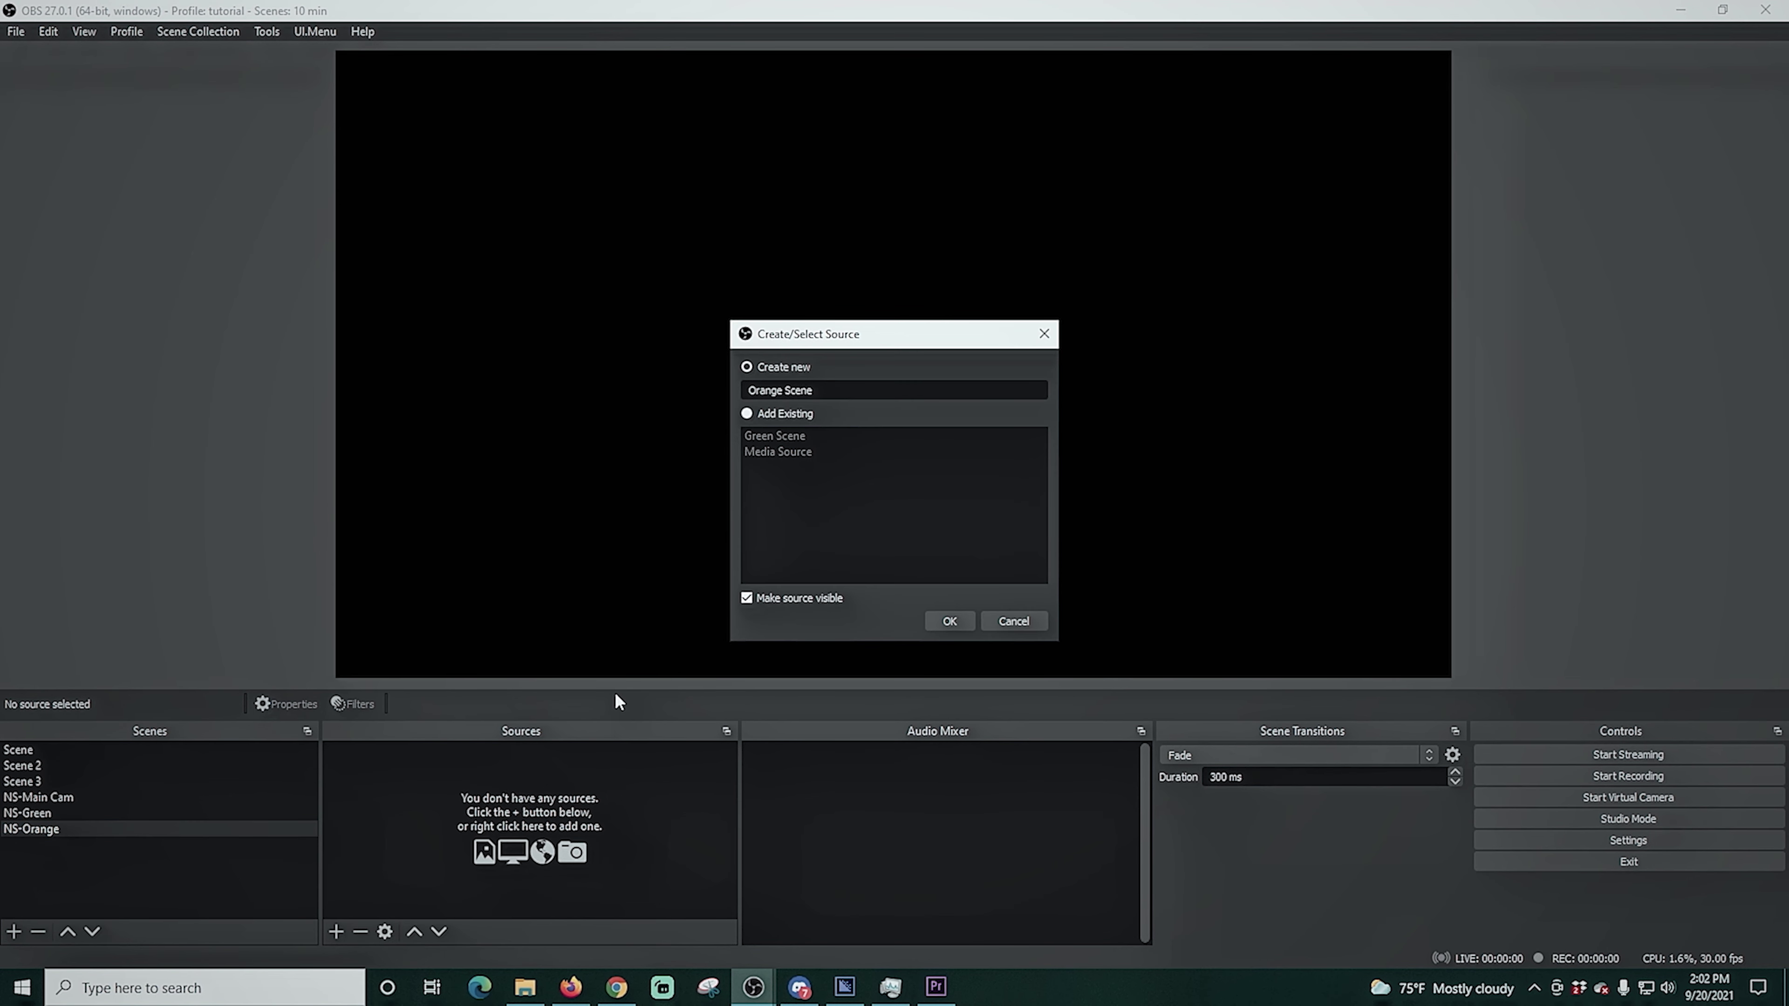
left_click(947, 620)
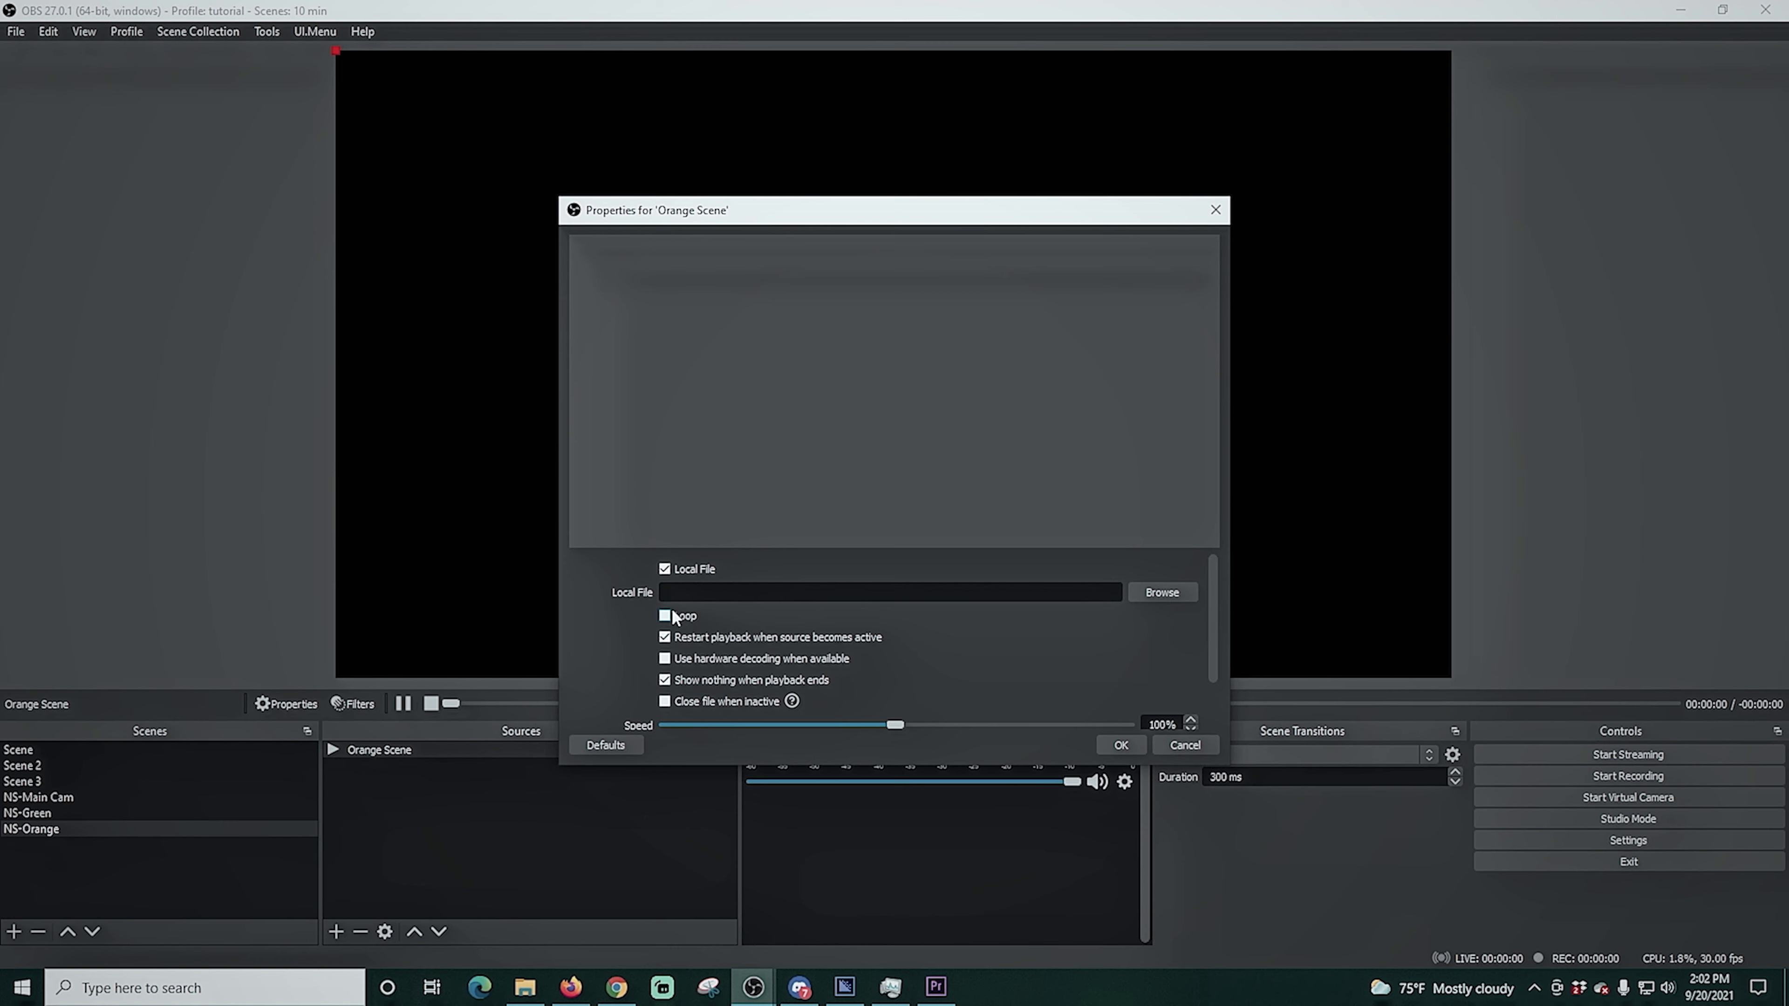
left_click(1162, 594)
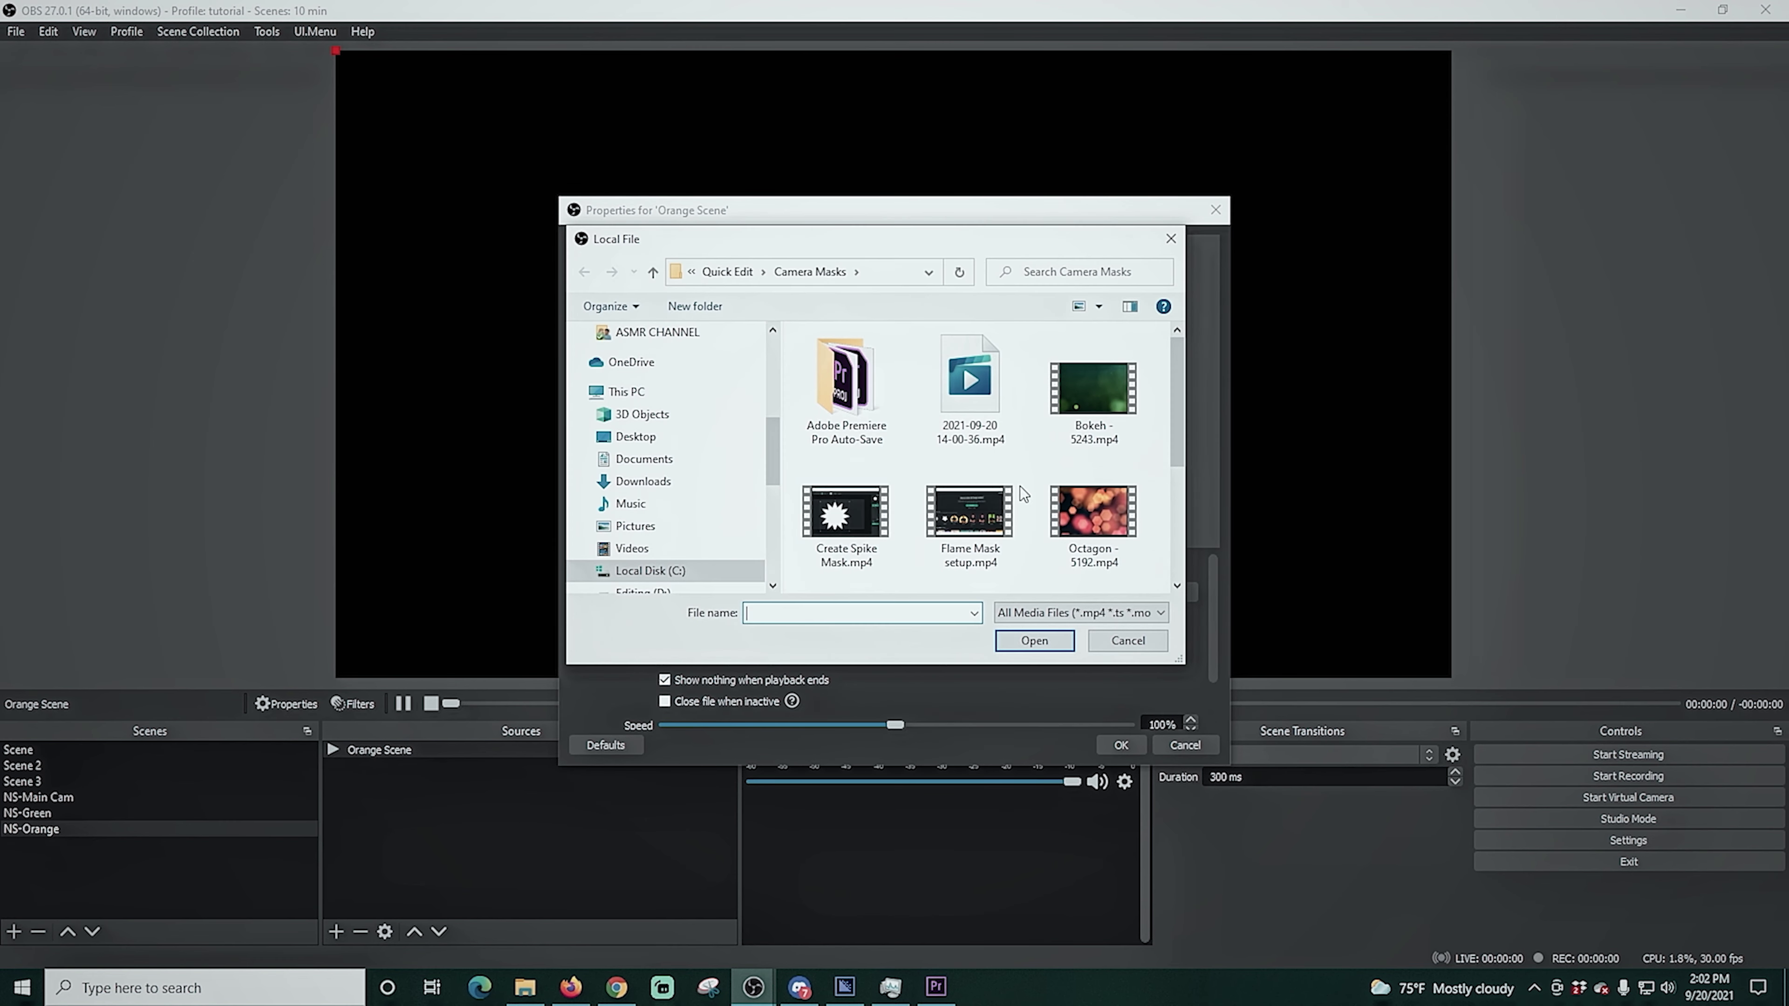
left_click(1085, 500)
left_click(1034, 641)
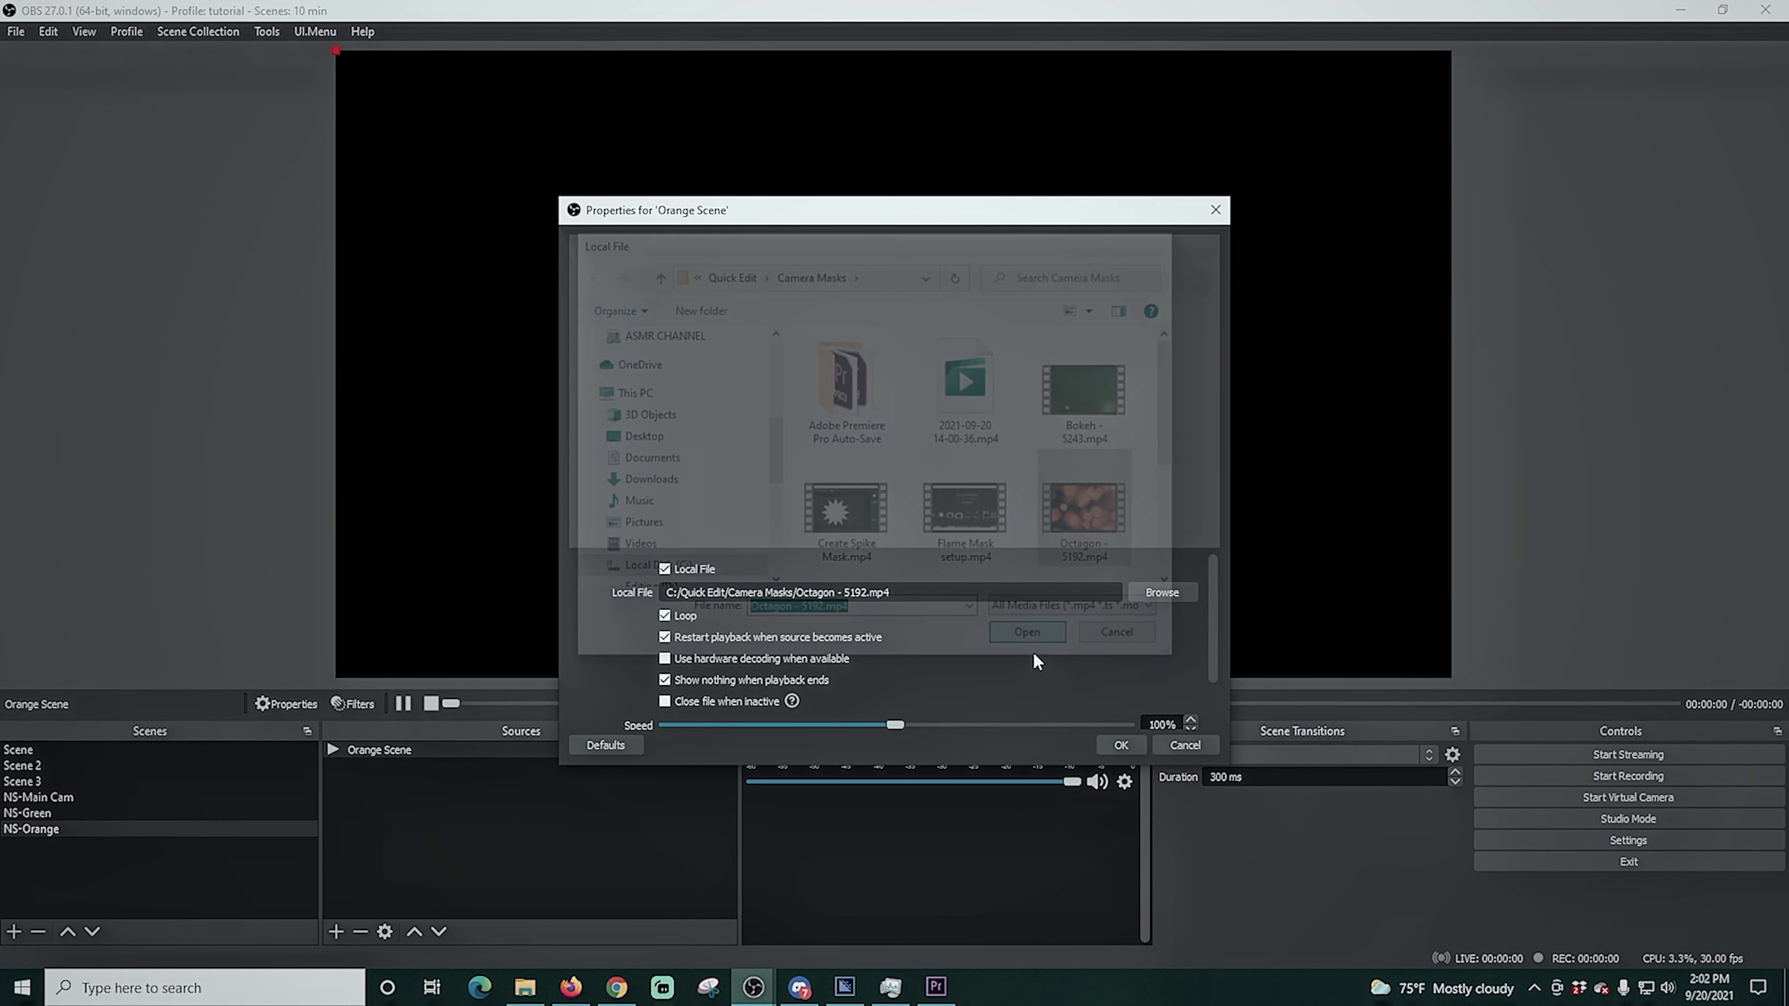
left_click(1111, 738)
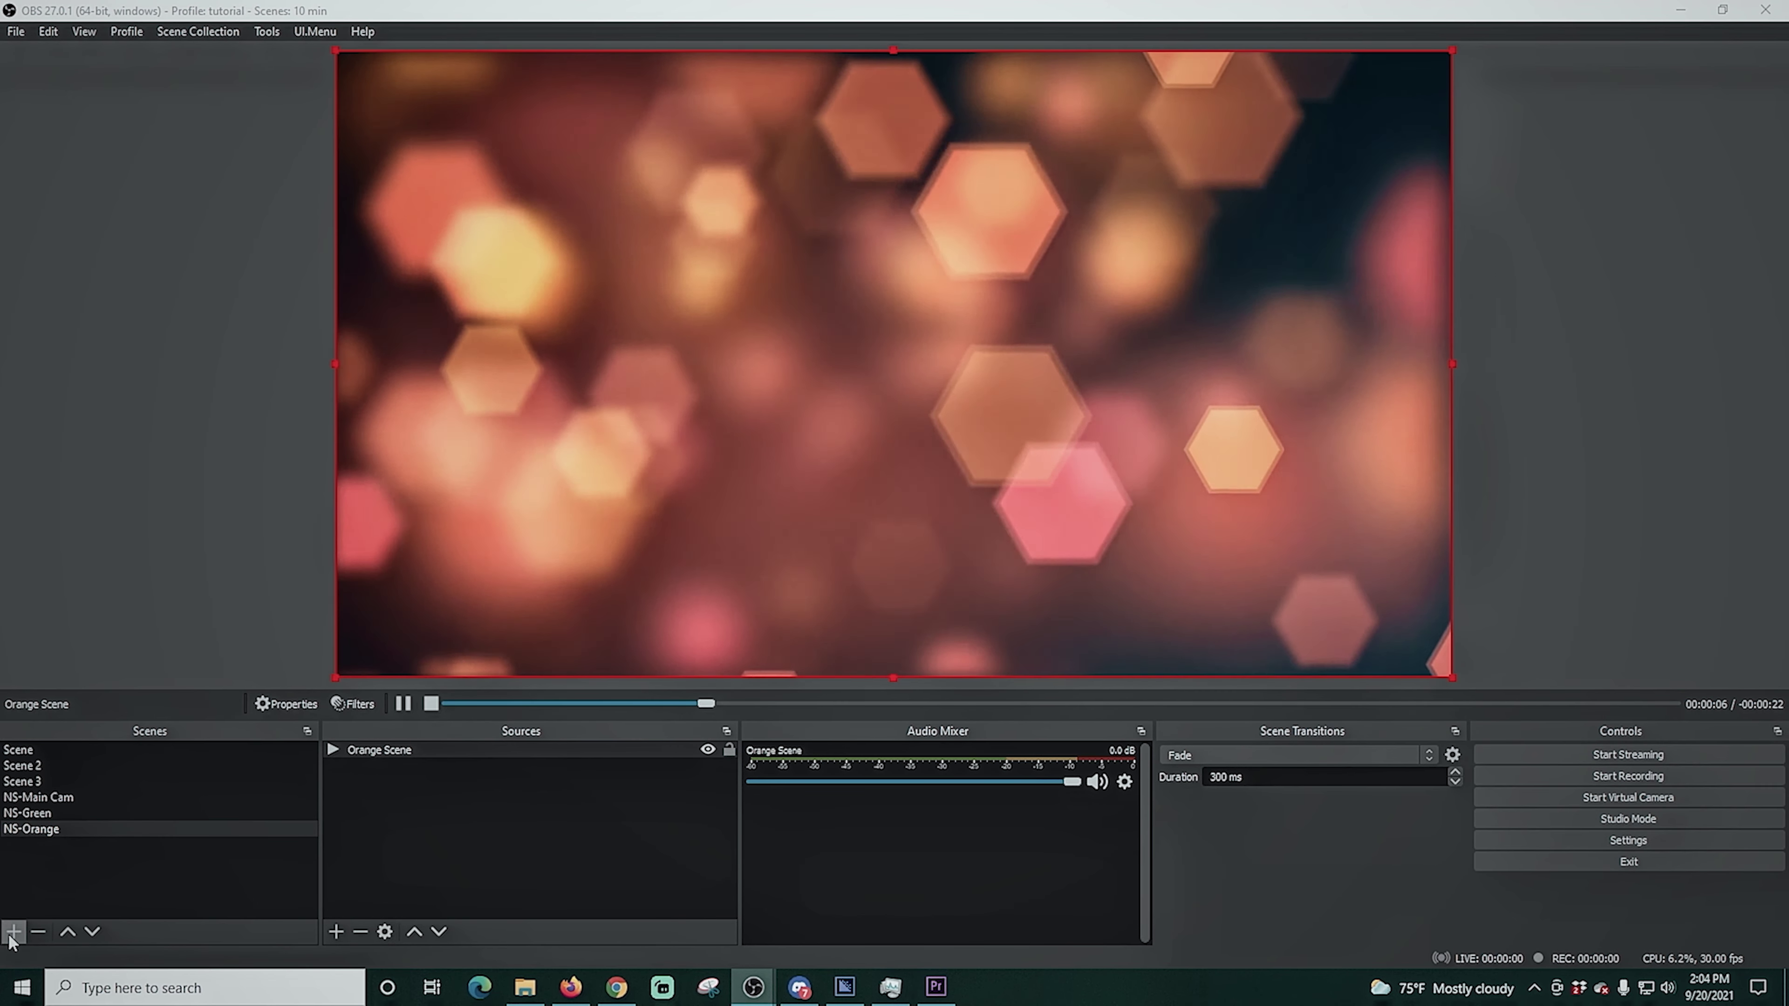
Add a new scene named NS-Star
left_click(13, 931)
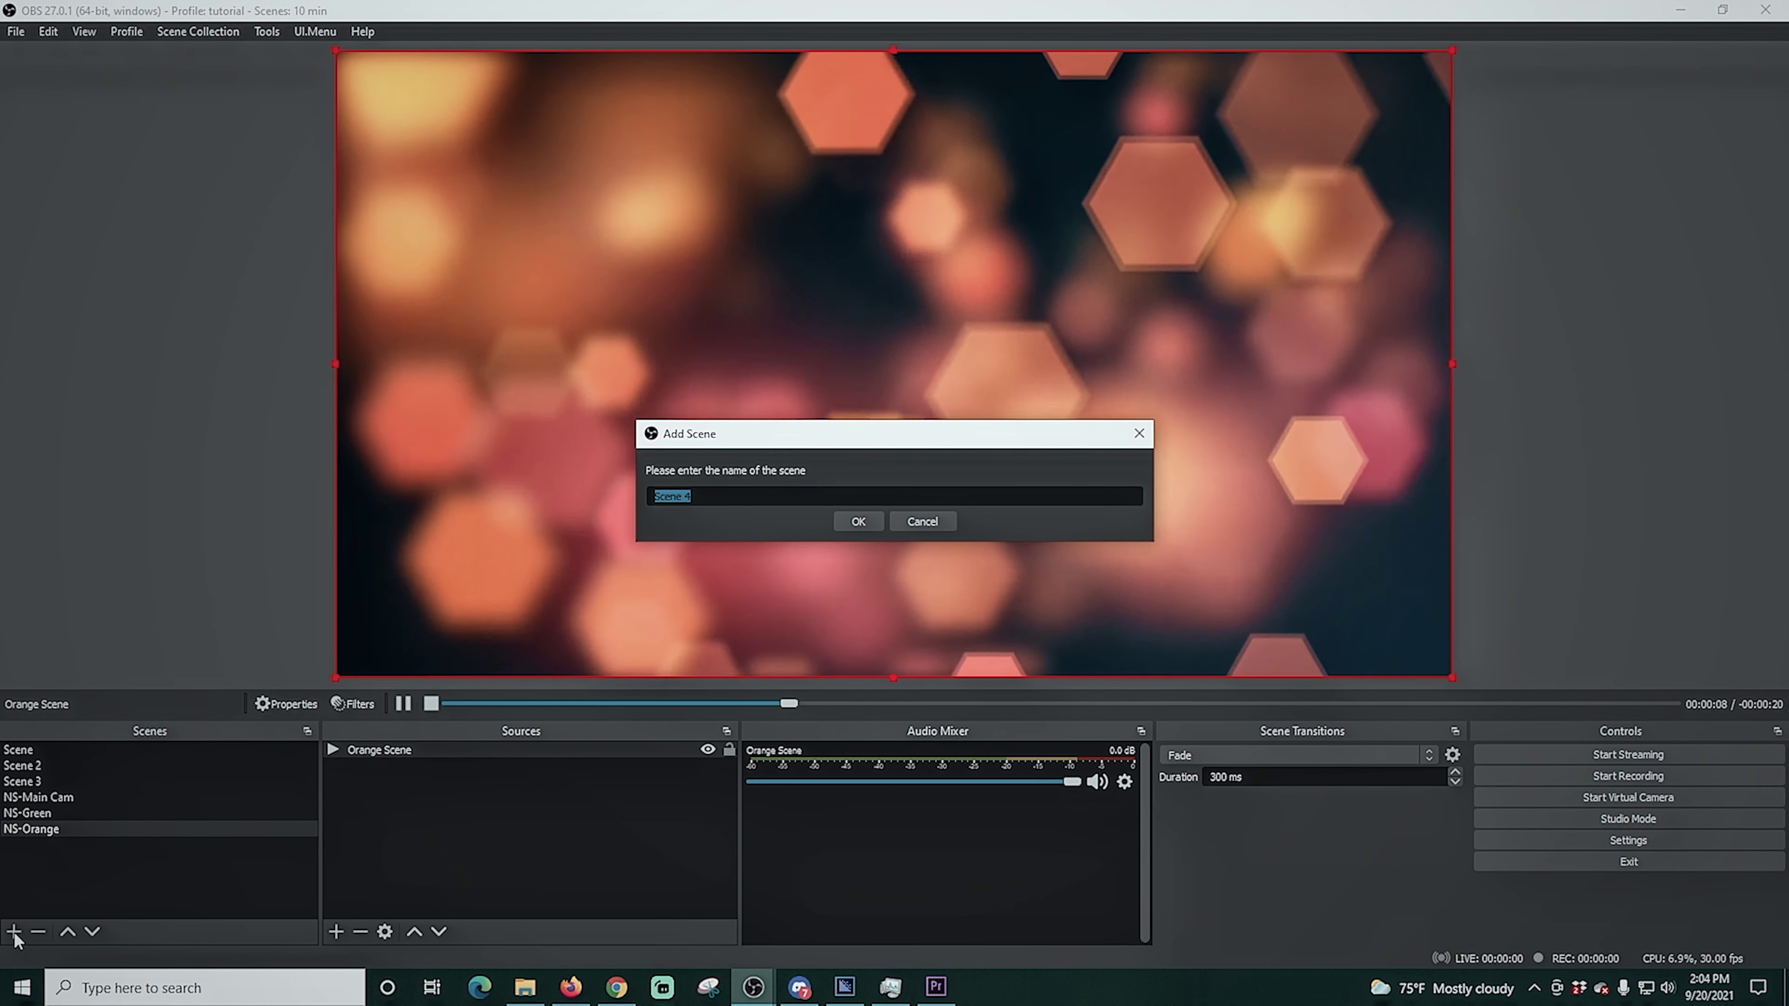
type("NS-S")
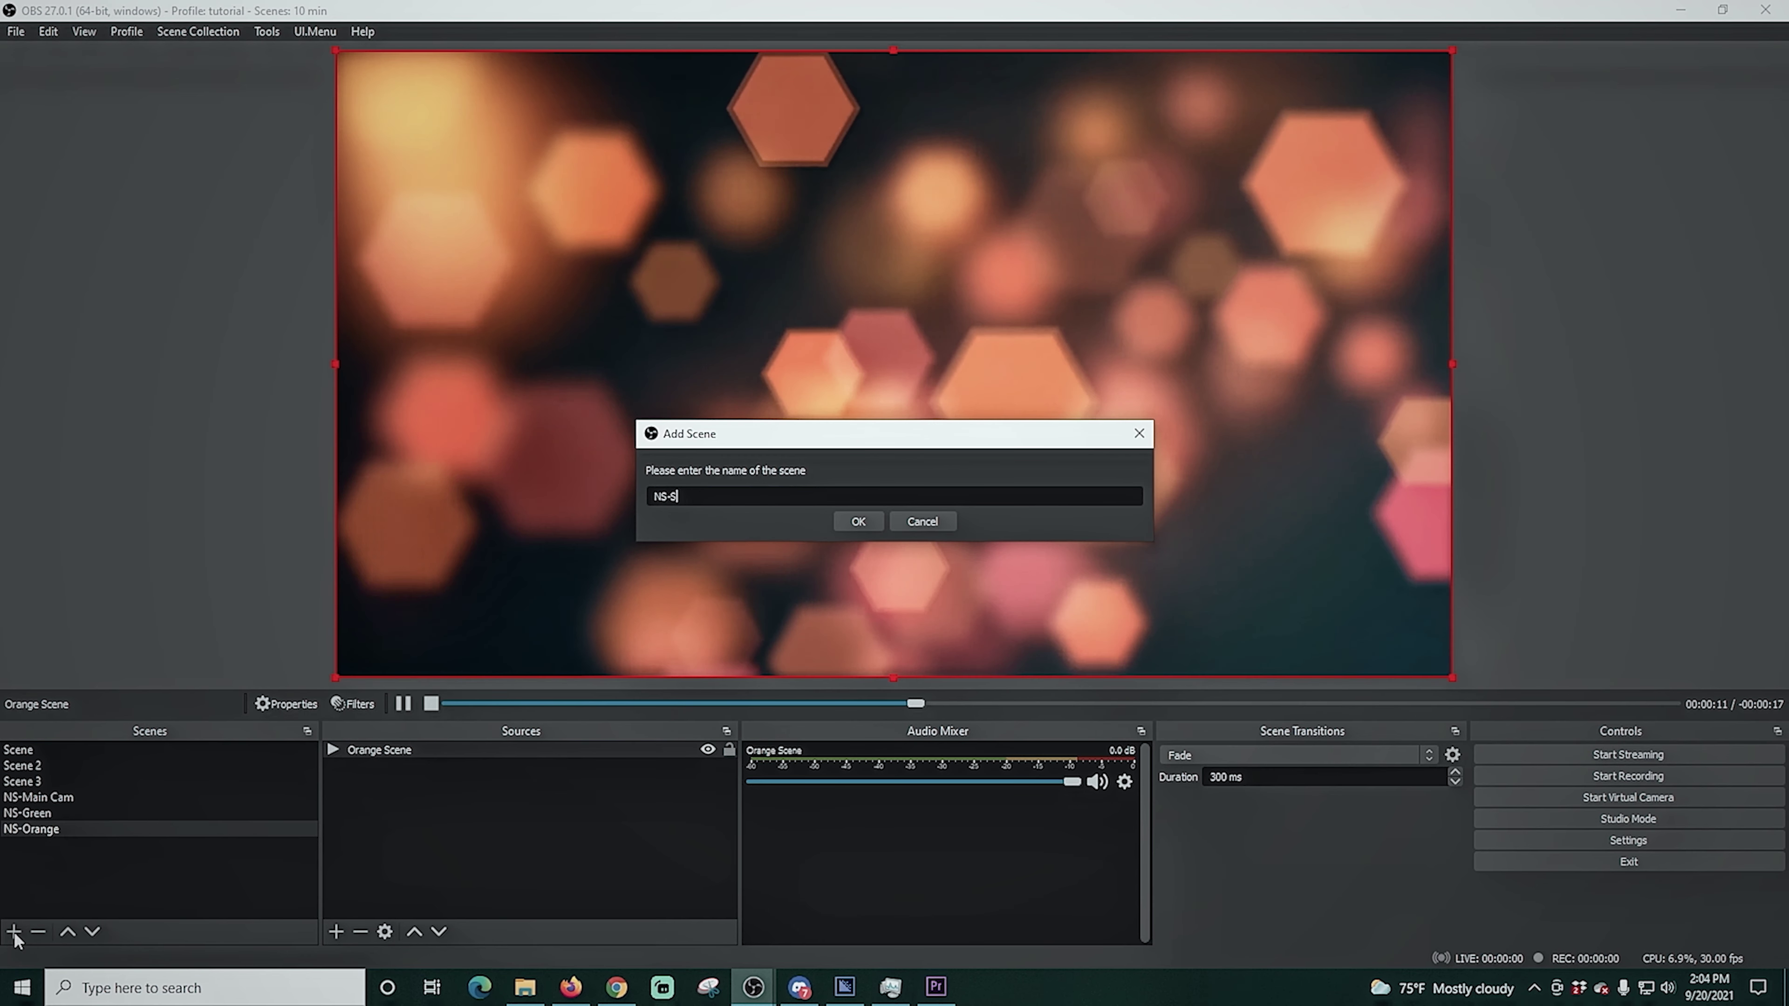
type("tart")
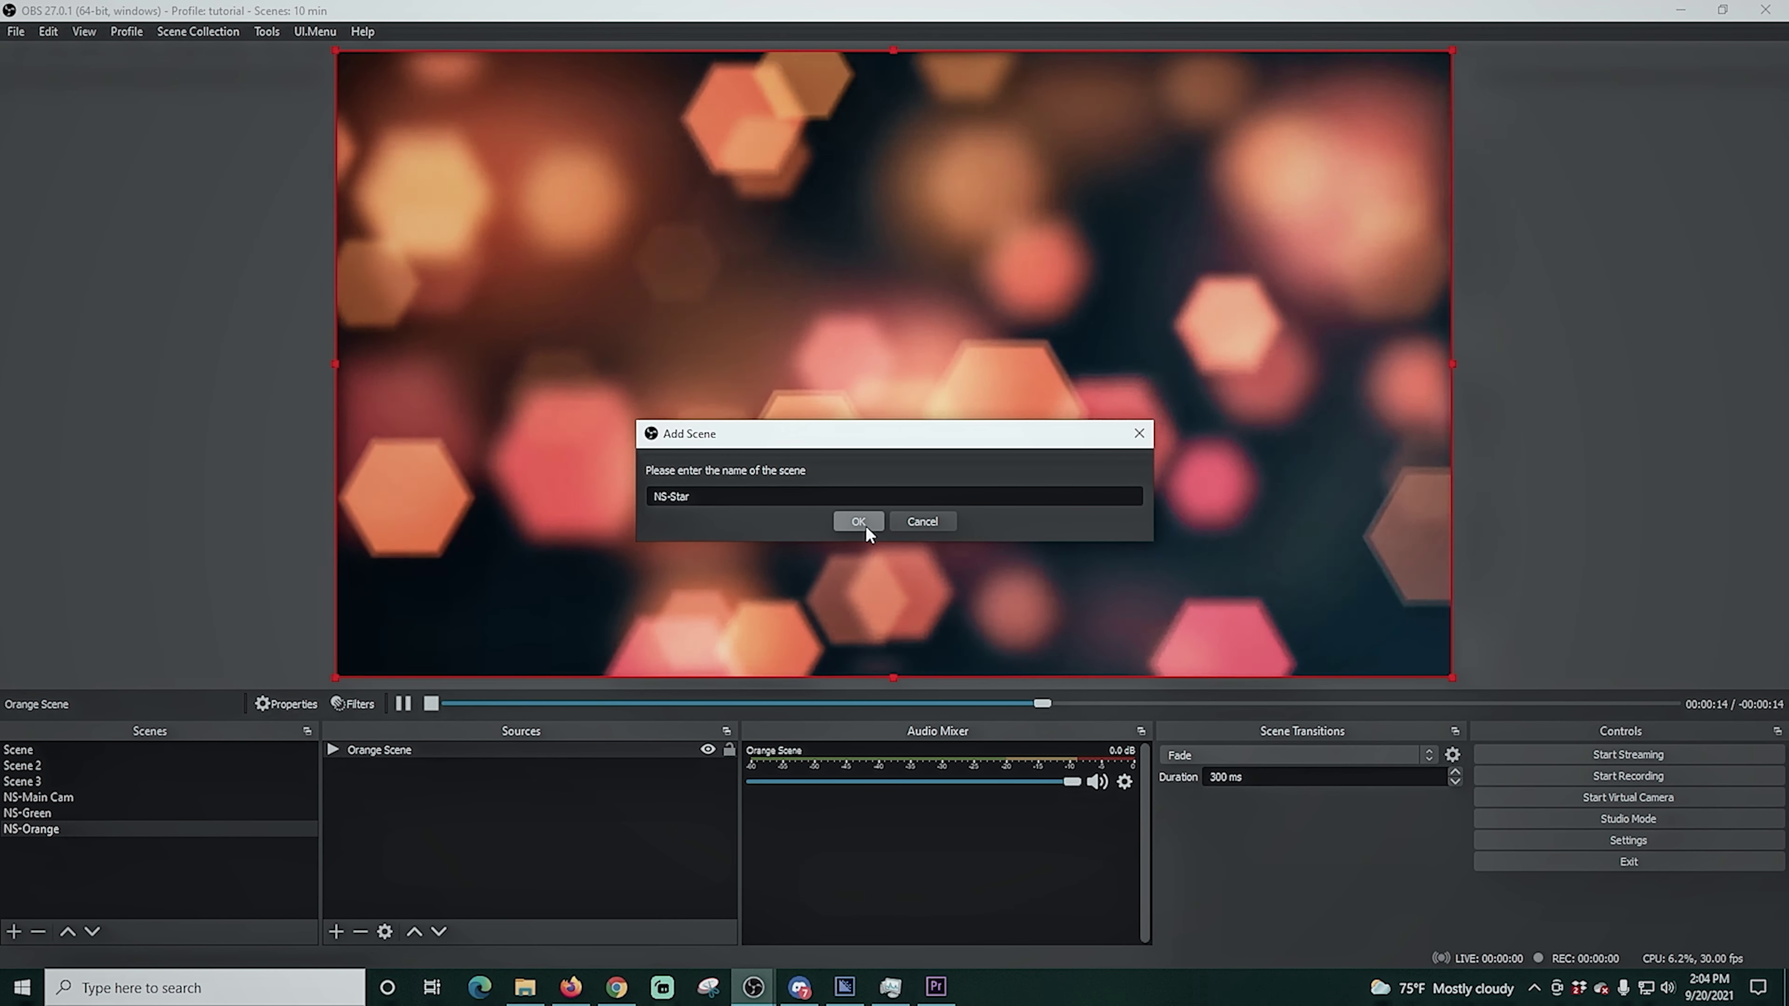
left_click(862, 523)
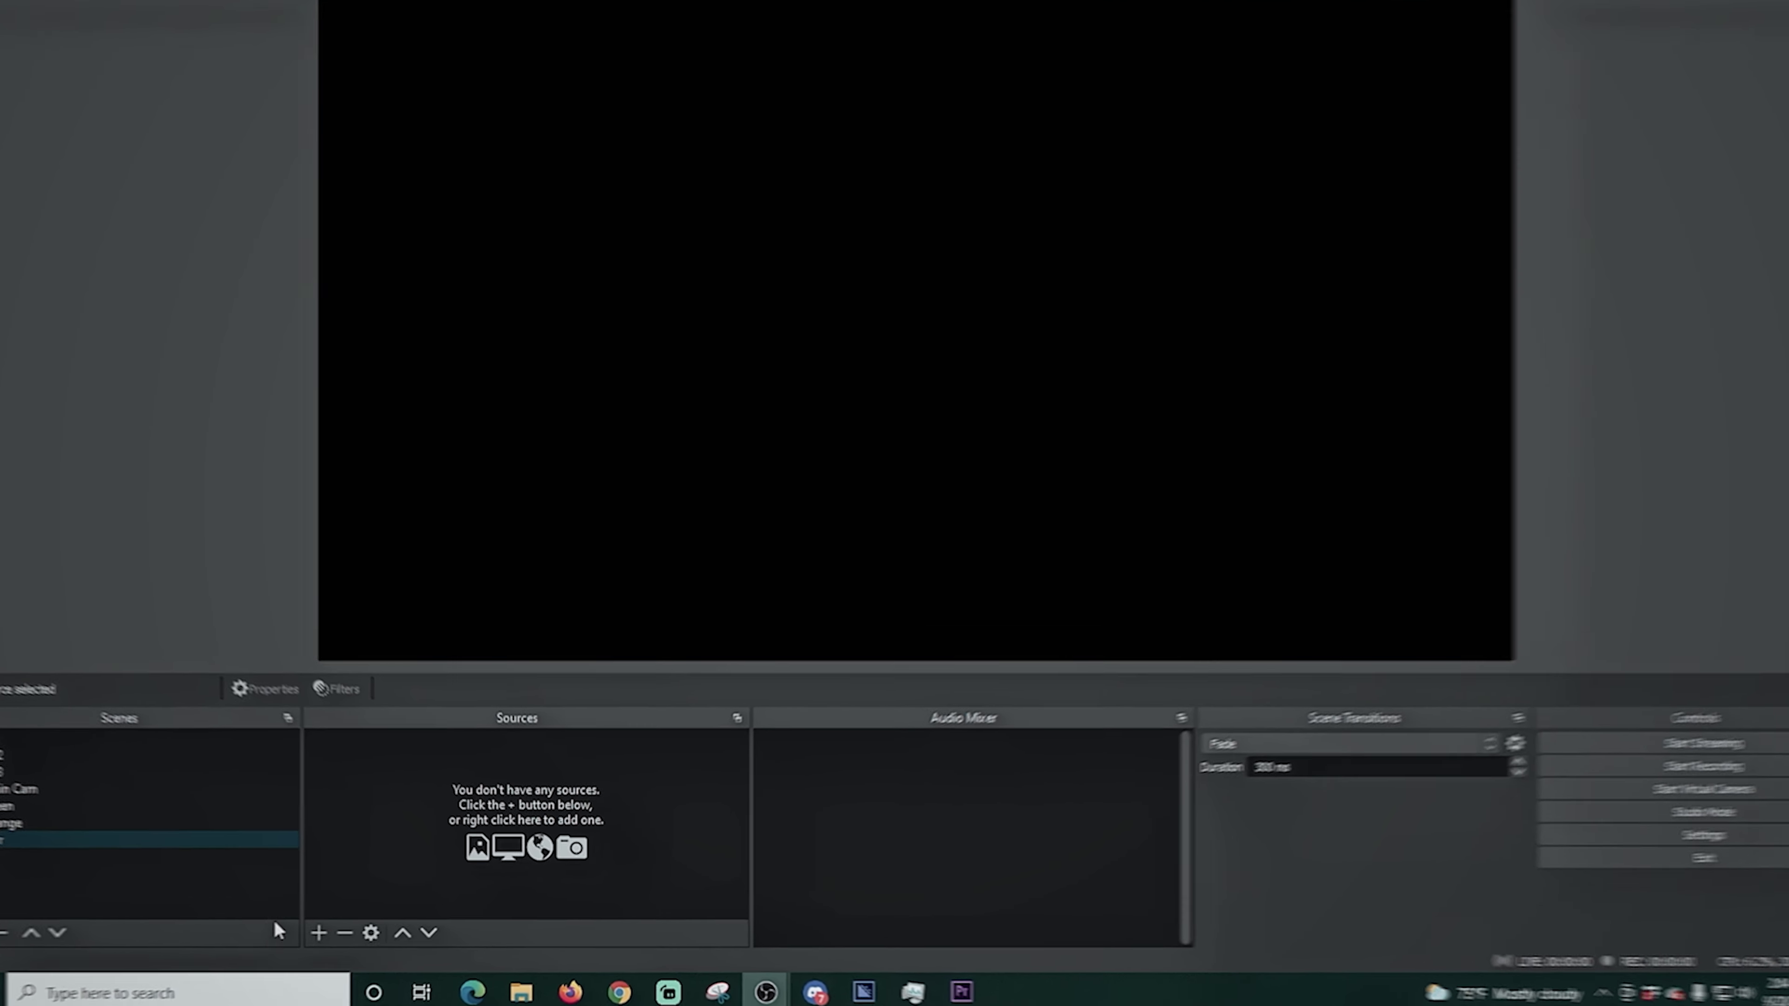
Add a Source.Mirror source named Star to the NS-Star scene, mirroring the Video Capture Device source
left_click(318, 933)
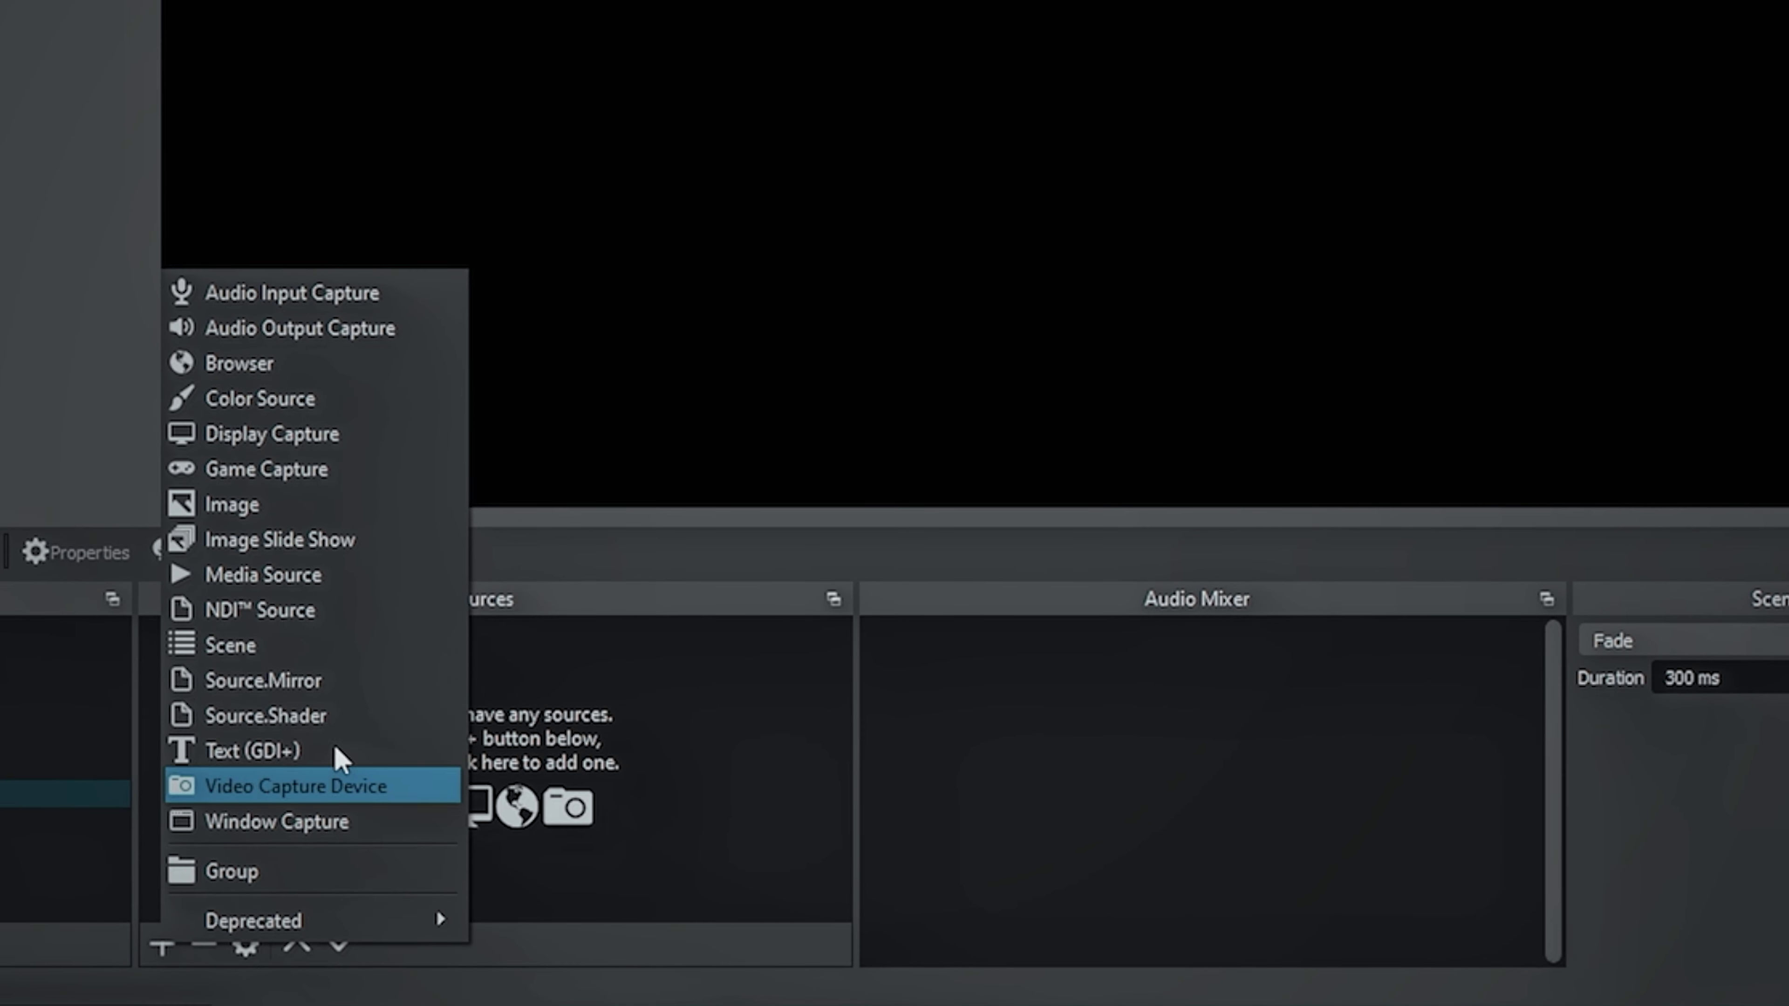
left_click(311, 680)
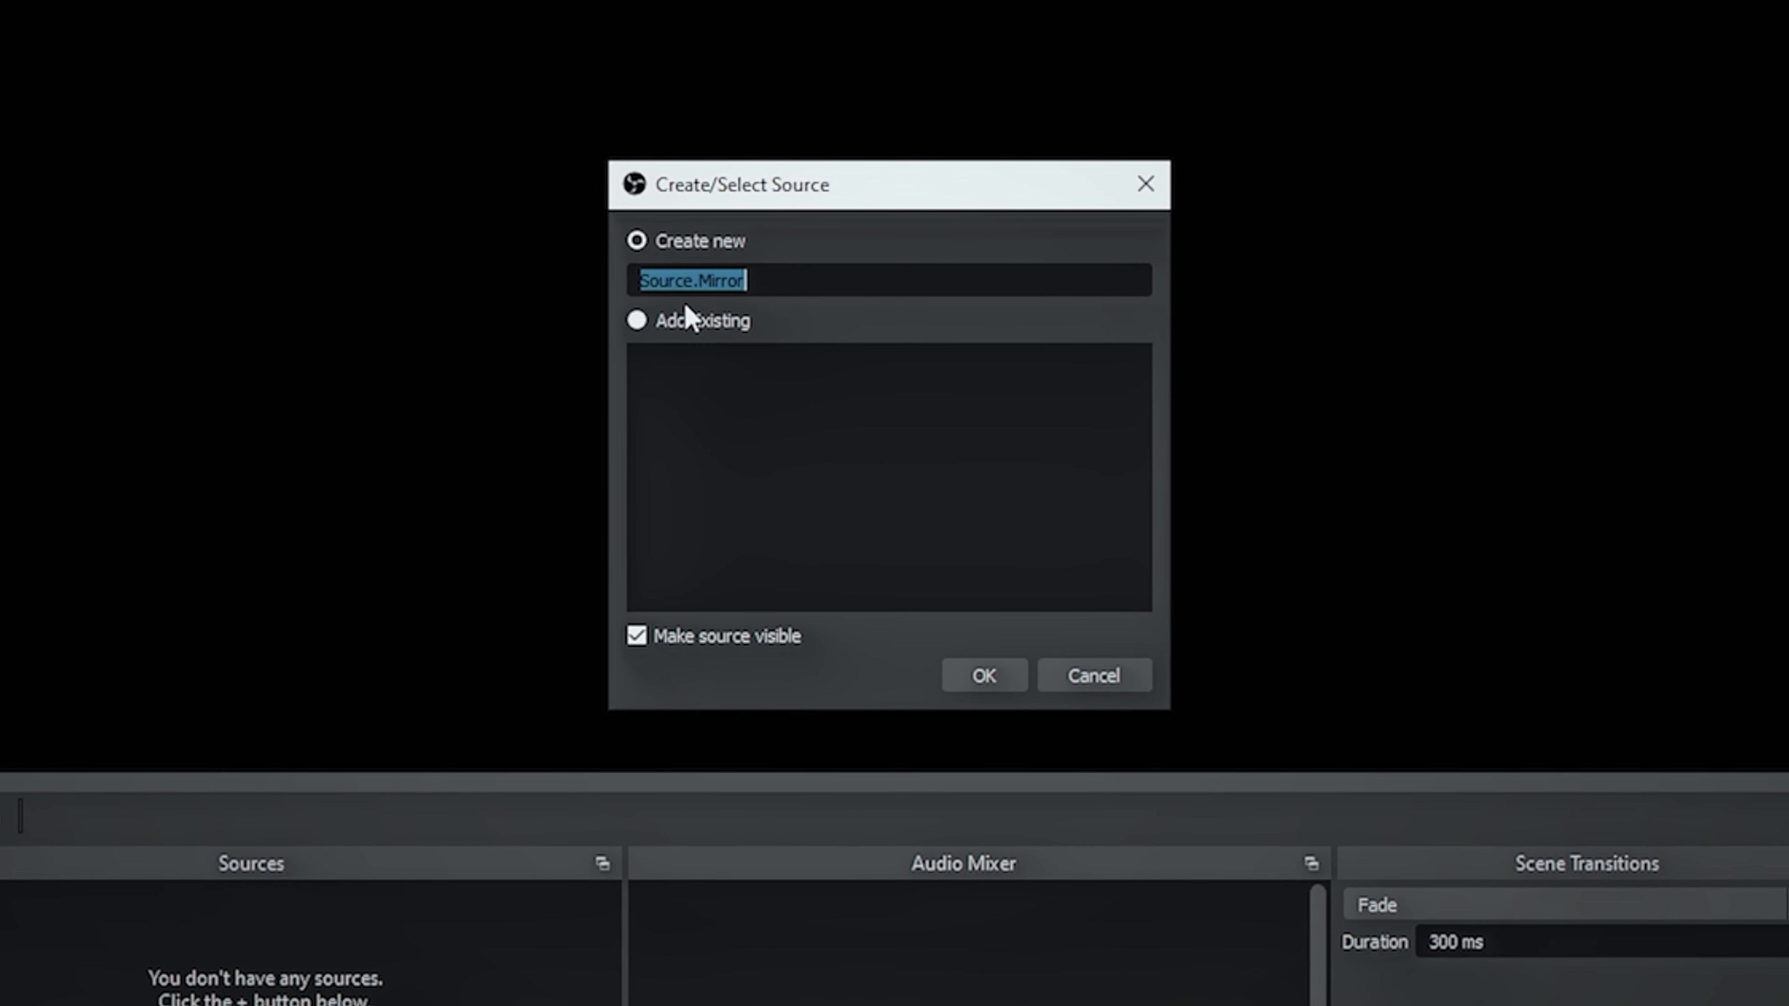
type("Star")
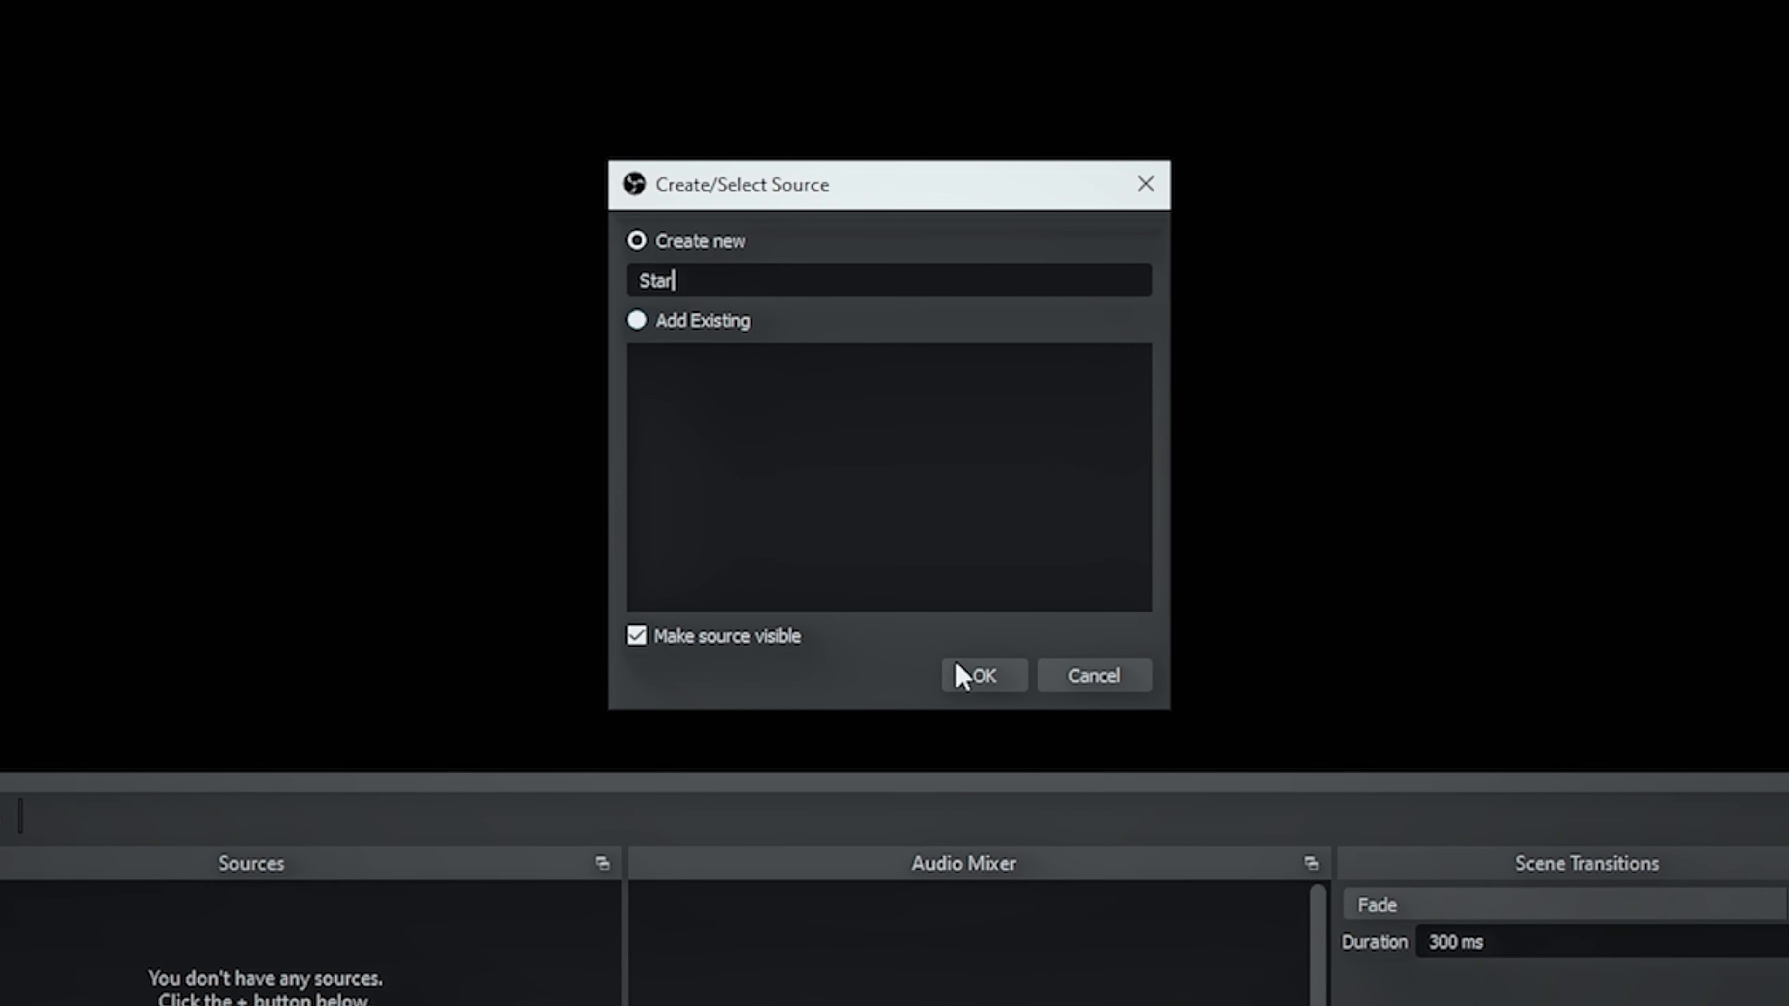
left_click(985, 673)
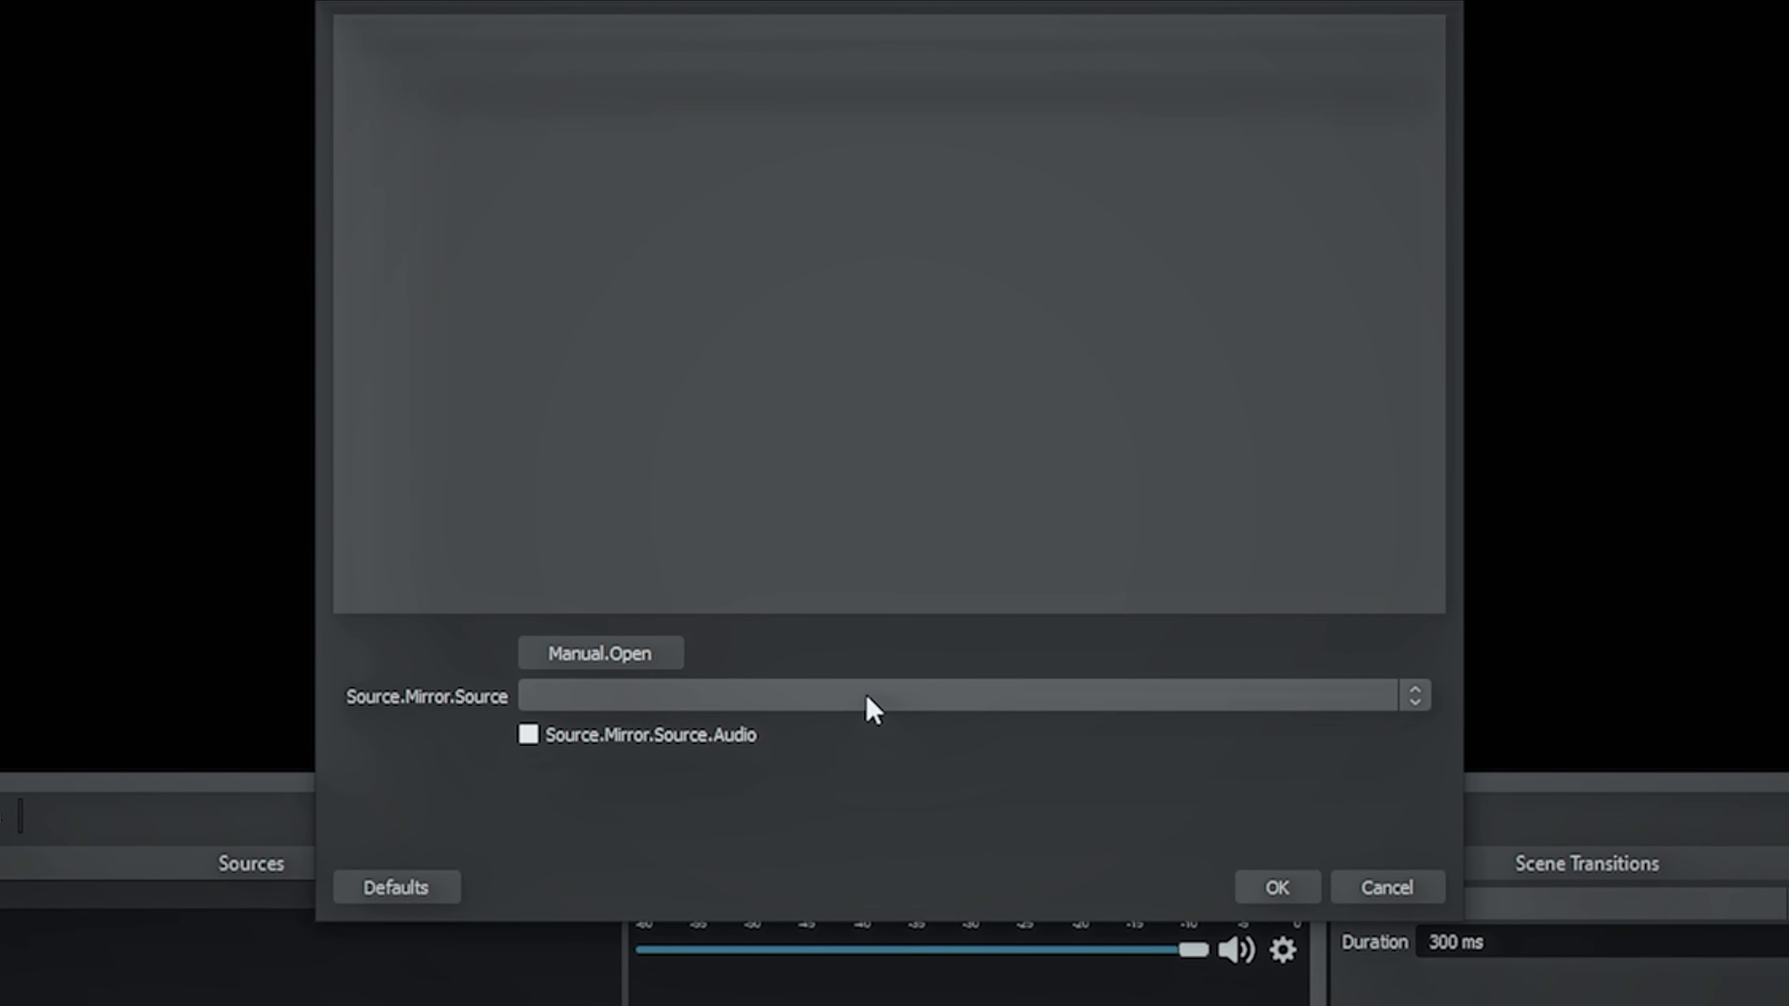
left_click(867, 698)
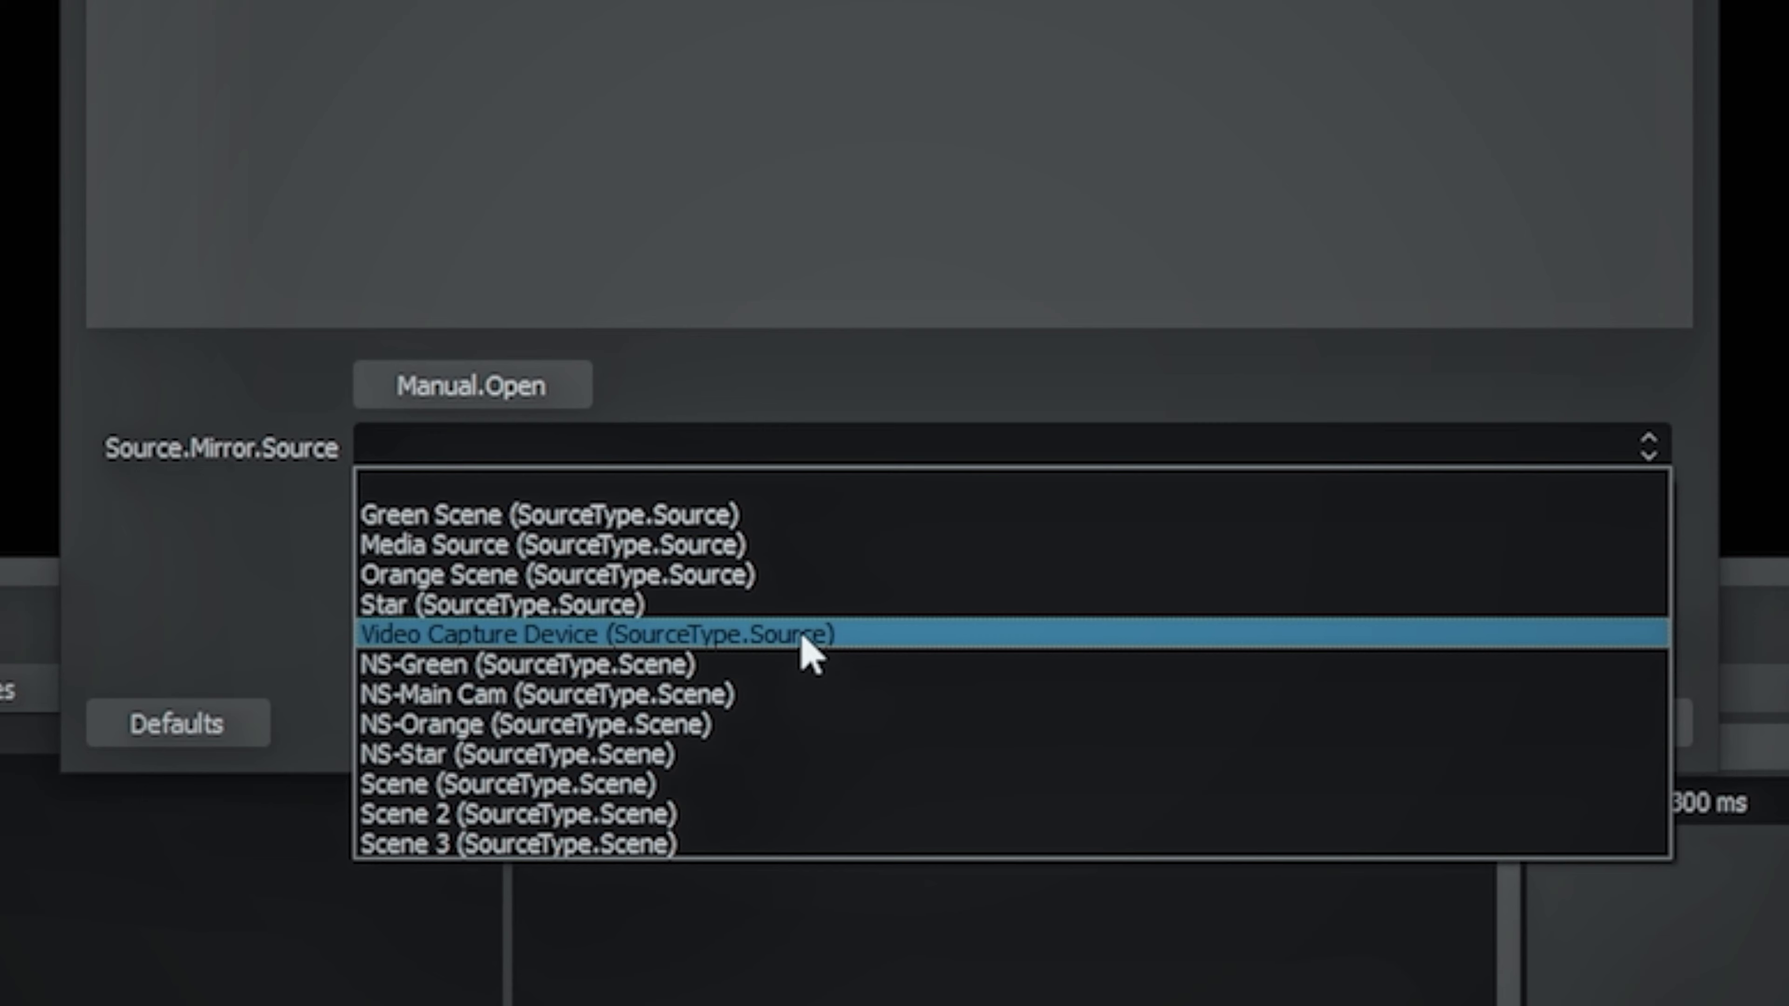
left_click(715, 635)
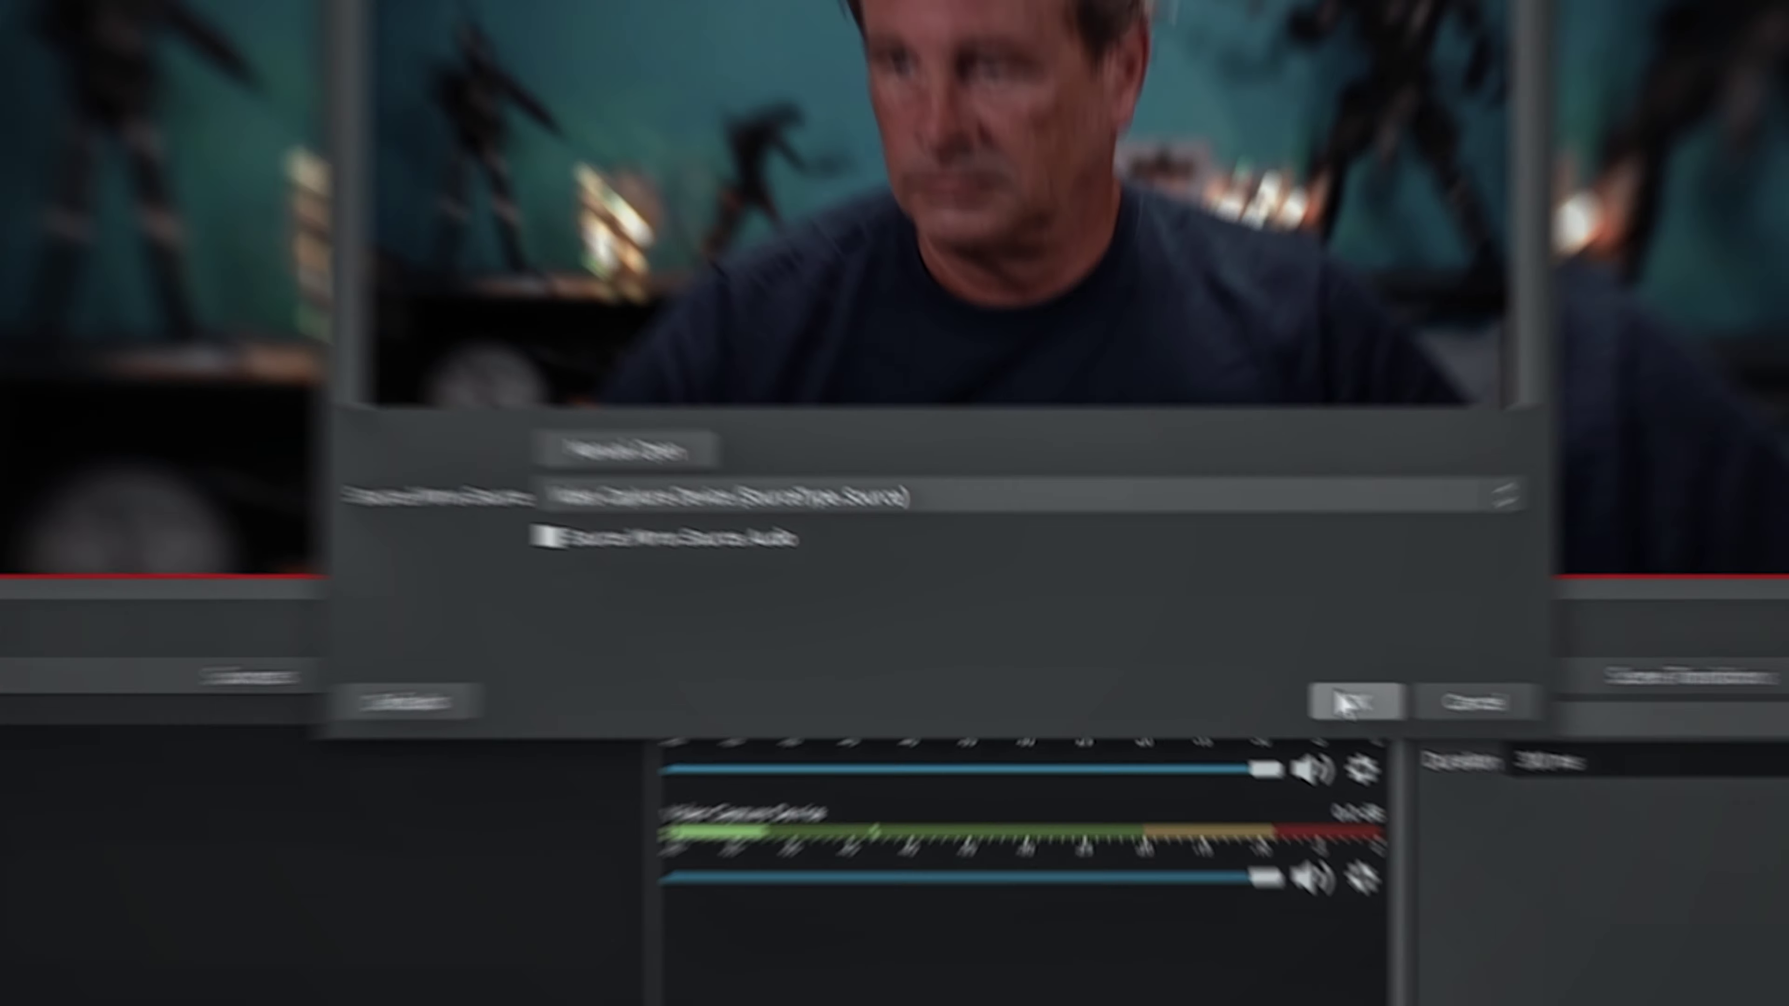
left_click(1449, 723)
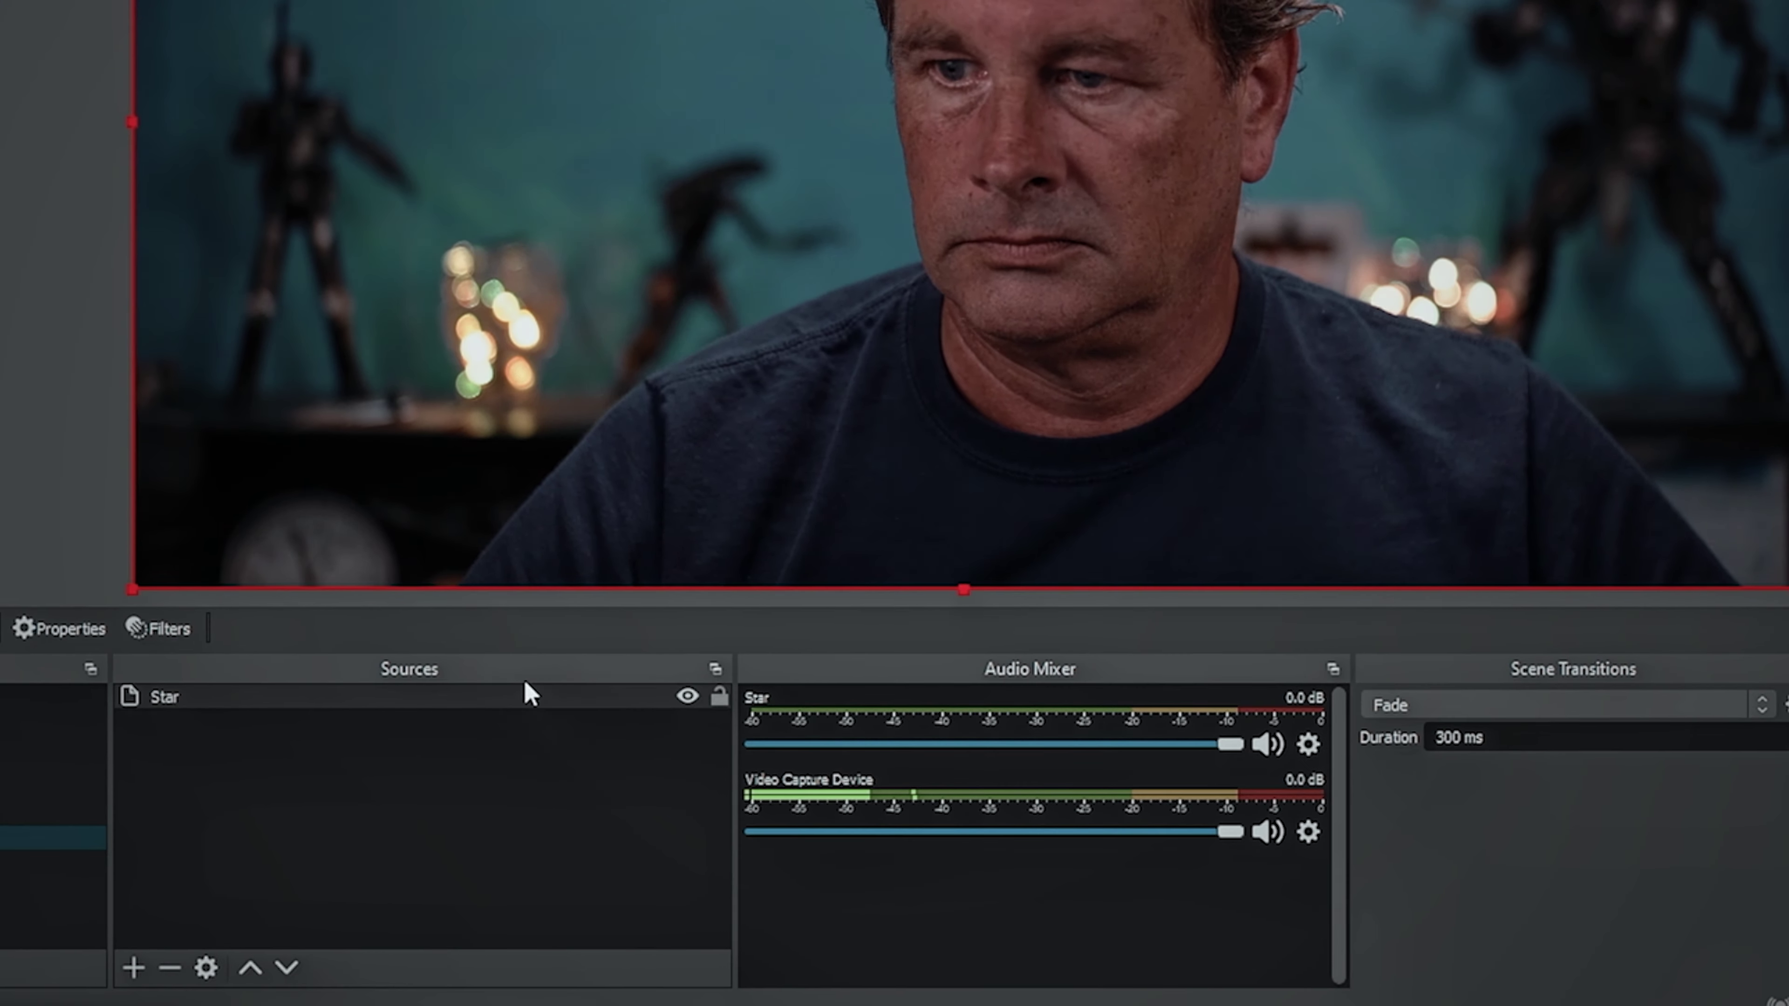
Add an Image Mask/Blend effect filter to the Star source, keeping the default filter name
right_click(438, 692)
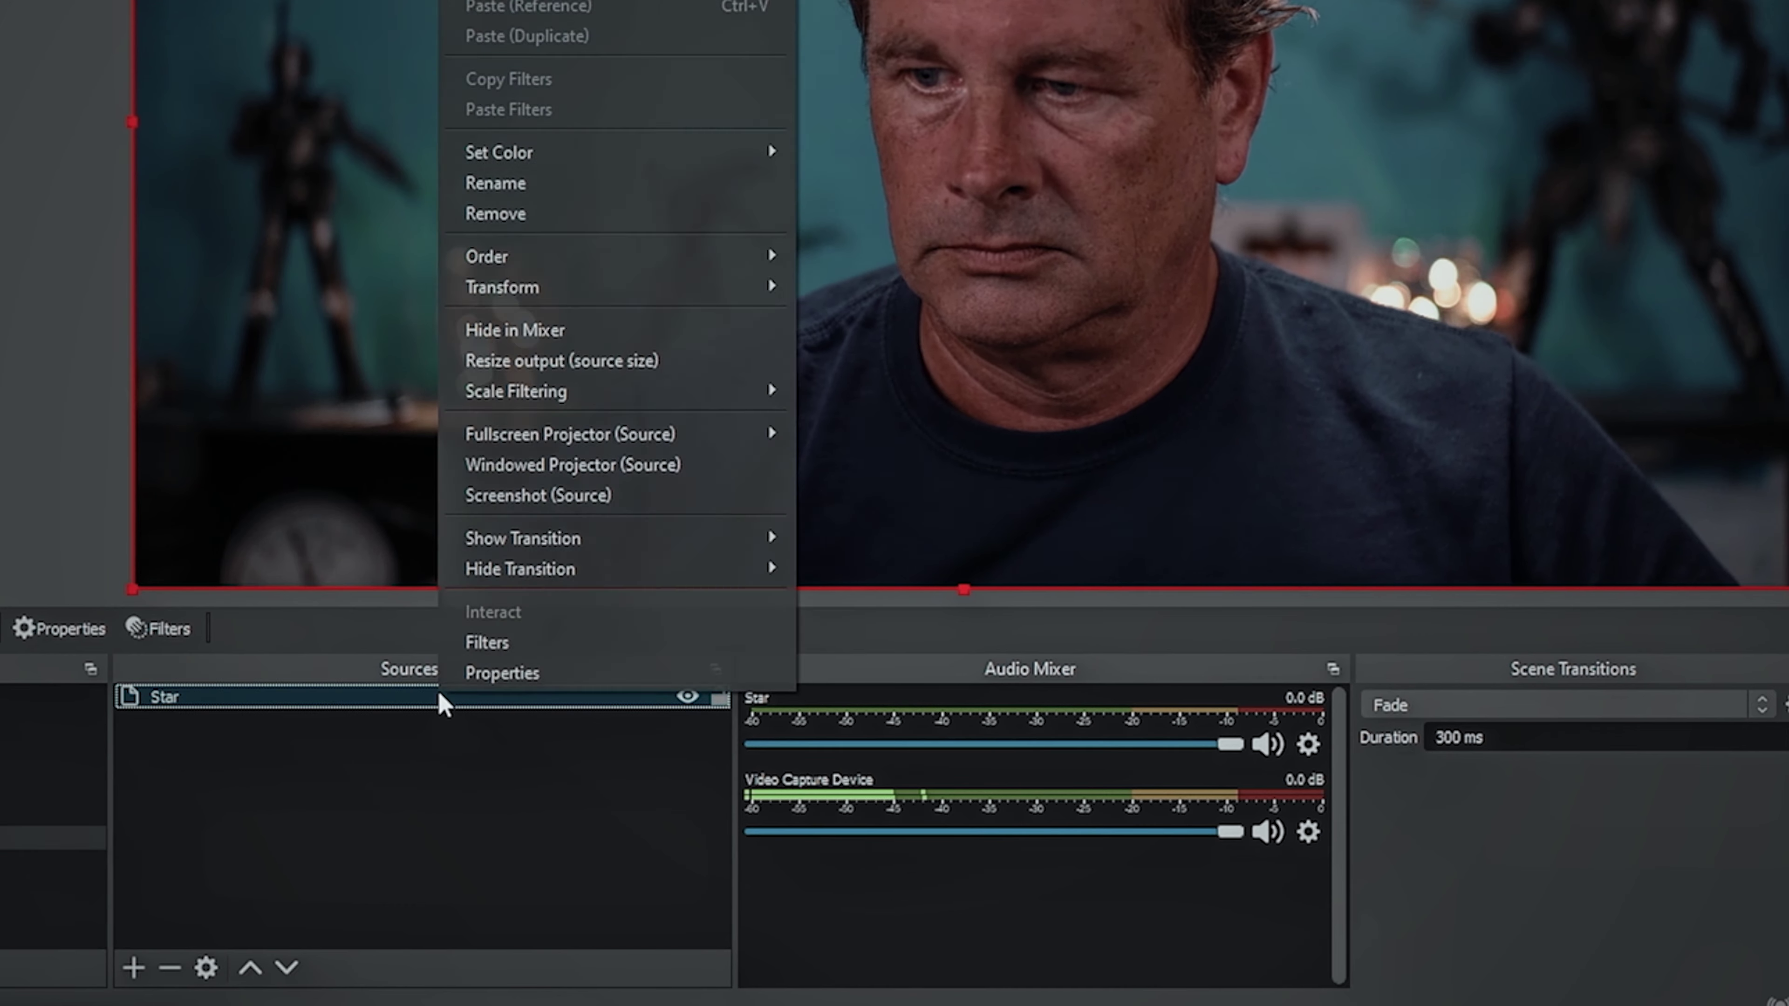
left_click(591, 651)
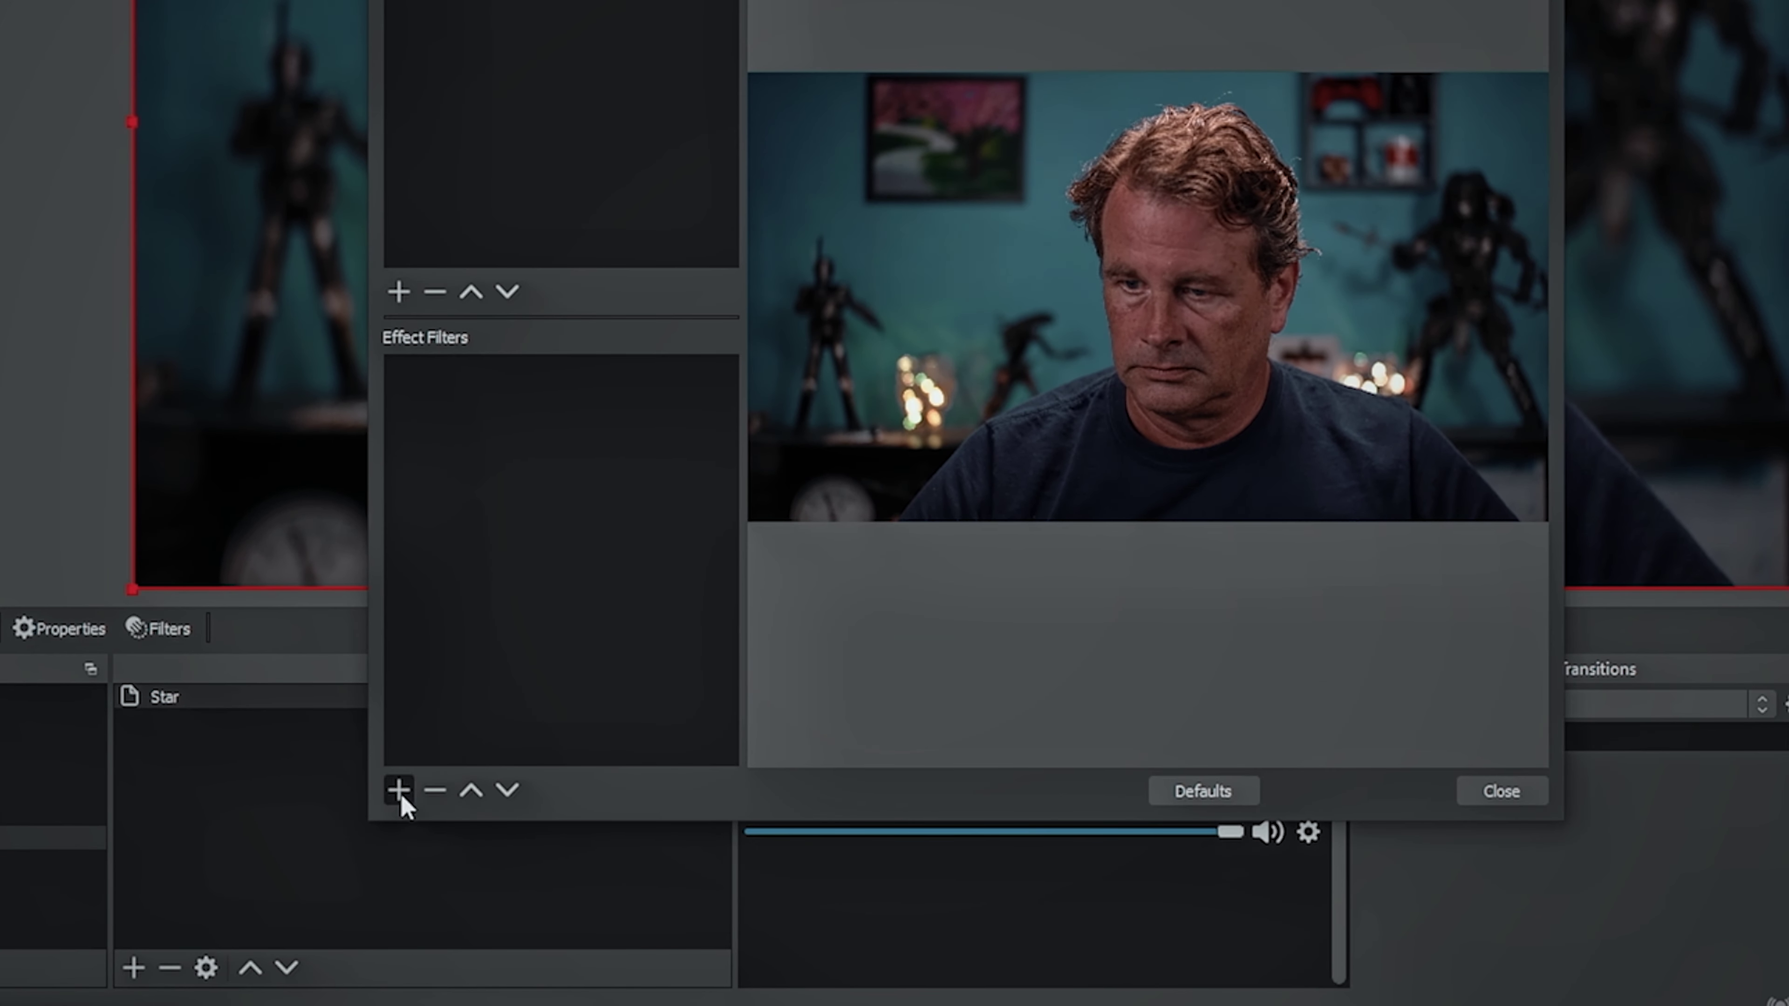
left_click(398, 791)
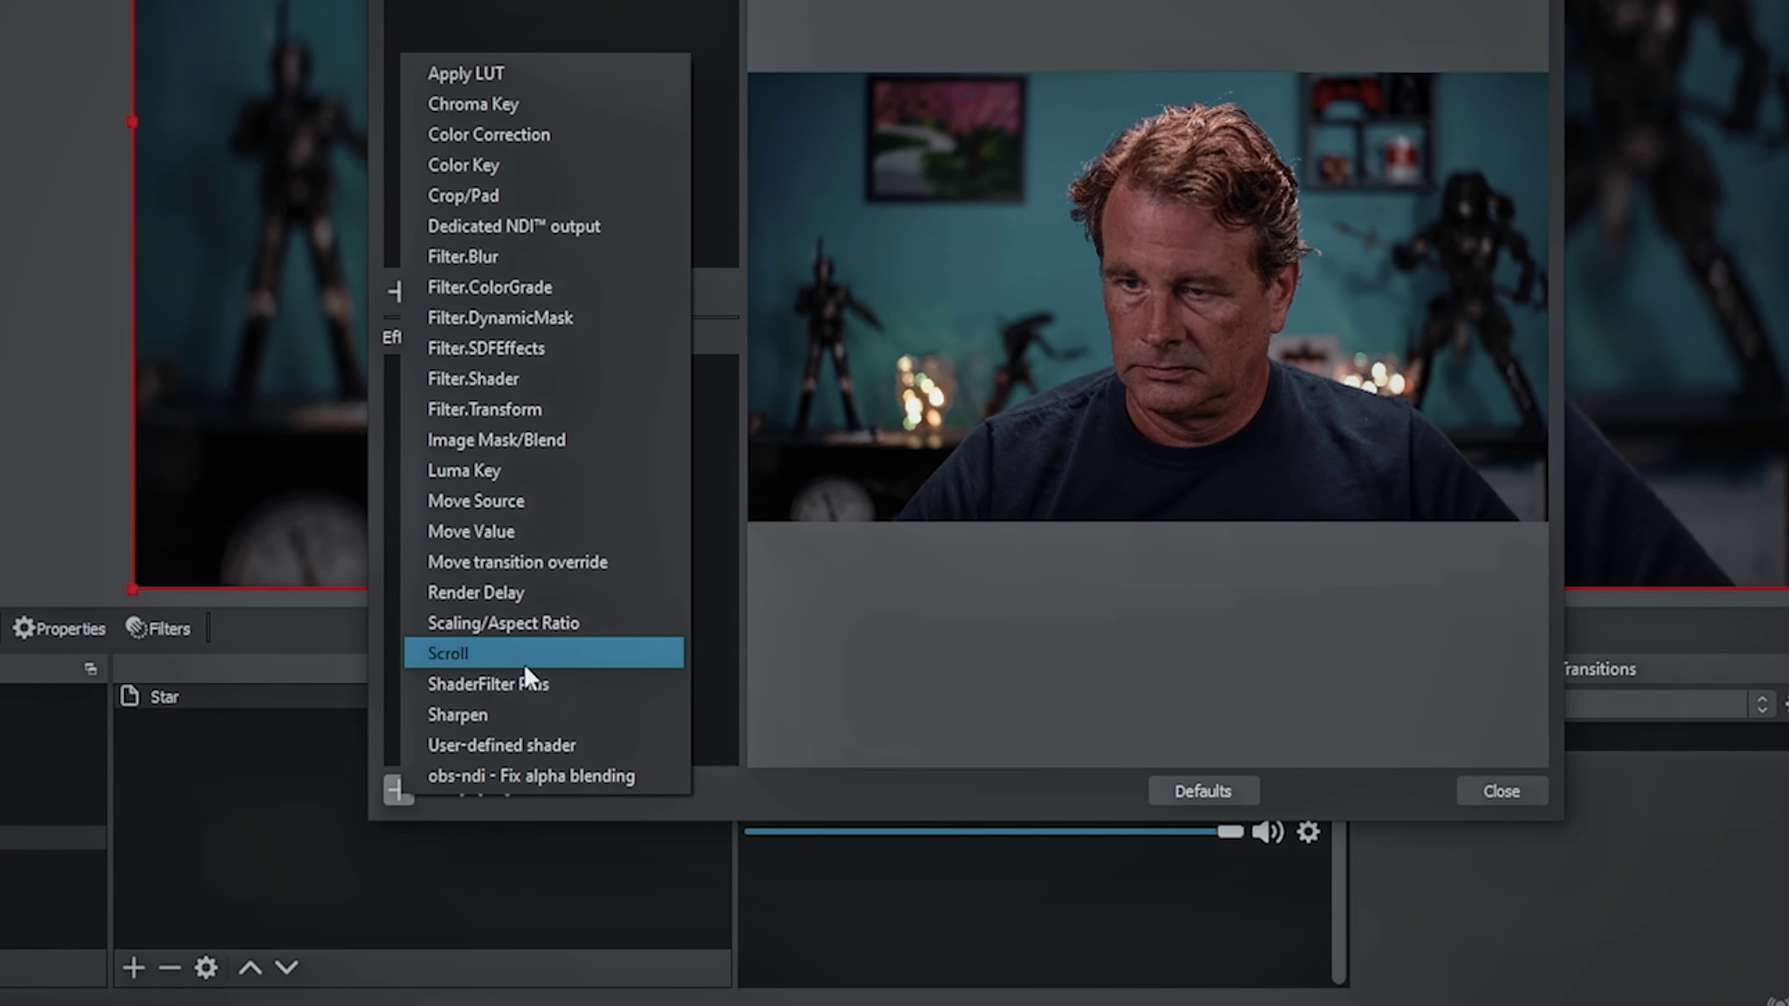
left_click(515, 440)
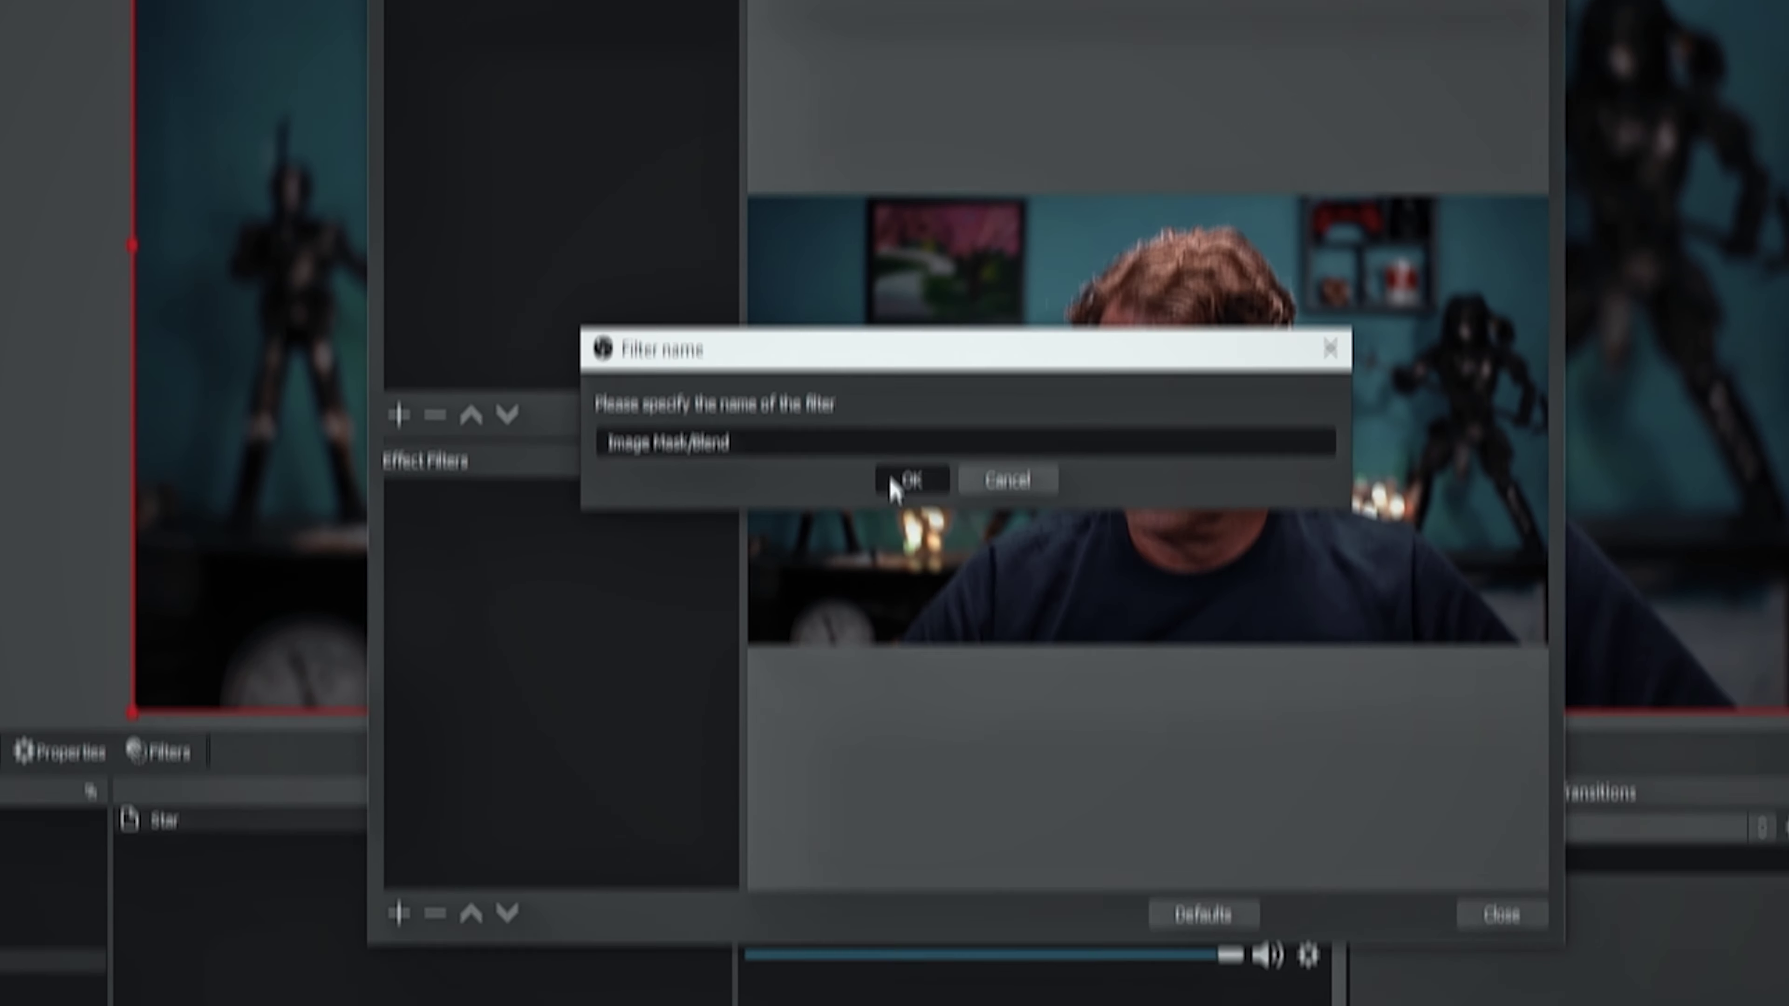
left_click(904, 358)
Load Star 1.png from the Camera Masks folder as the mask image of the Image Mask/Blend filter
left_click(1494, 677)
scroll(867, 434, "down", 2)
left_click(839, 451)
left_click(1058, 624)
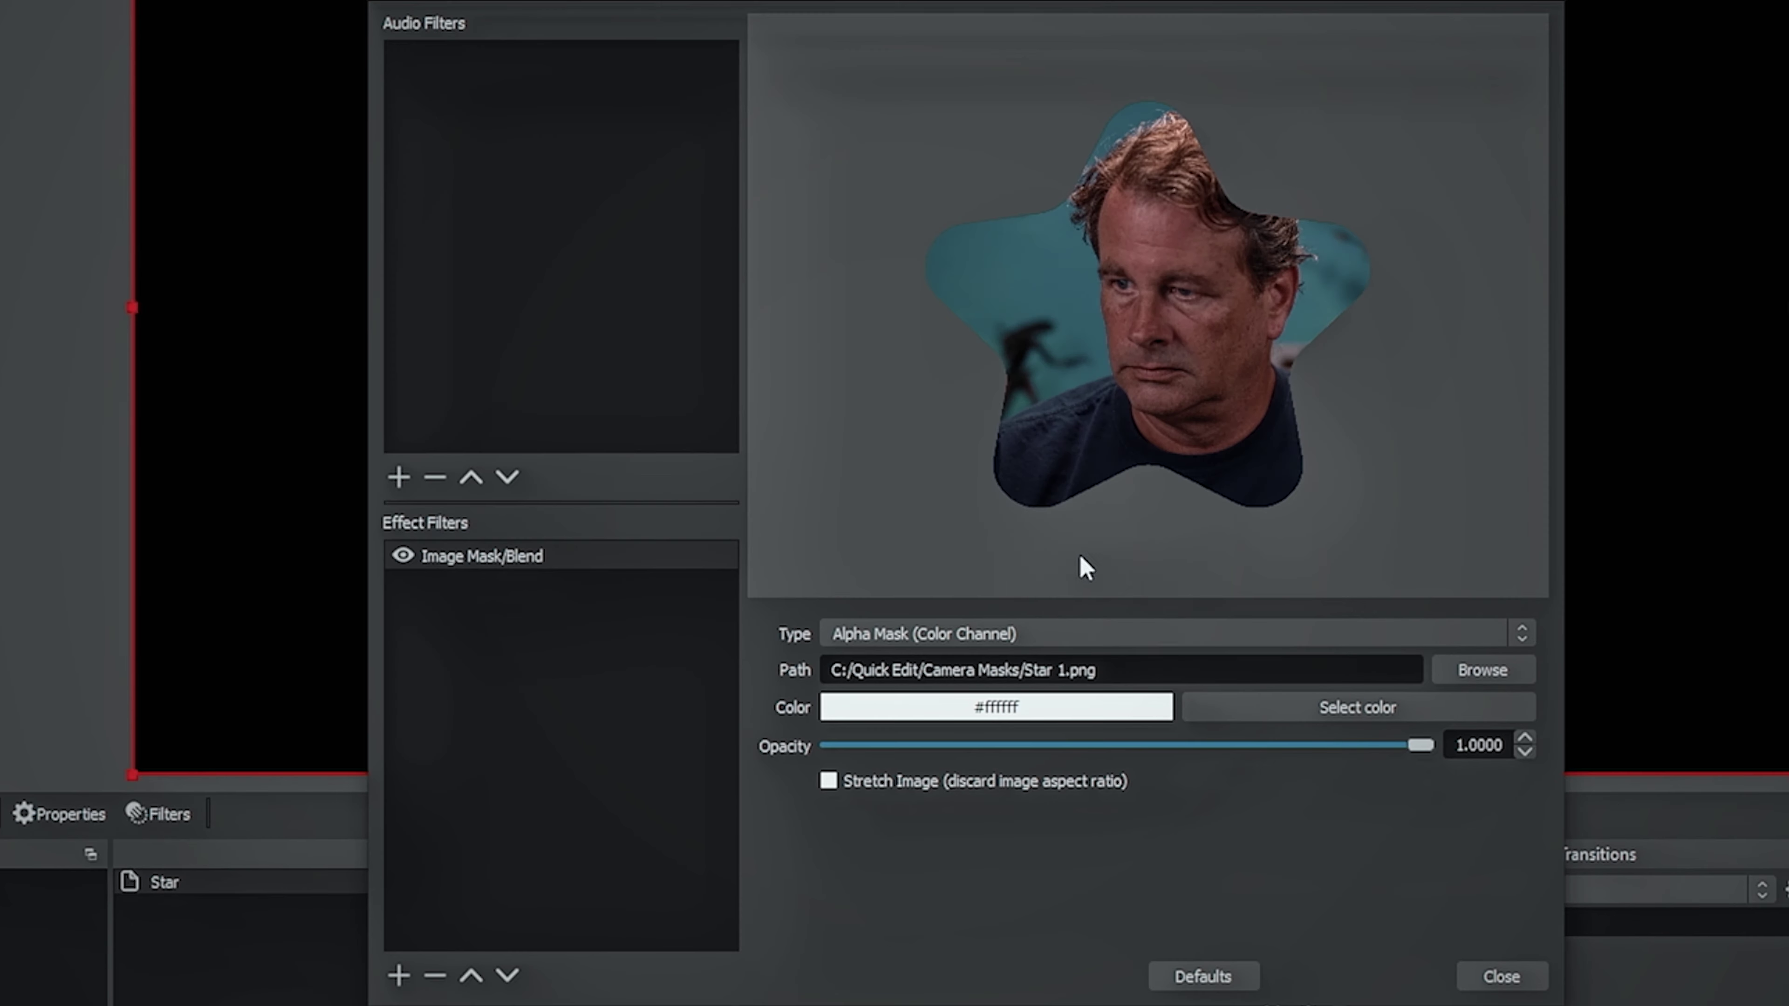
Close the Star filters and add a new Source.Mirror source named Star Orange to the NS-Star scene
left_click(1503, 976)
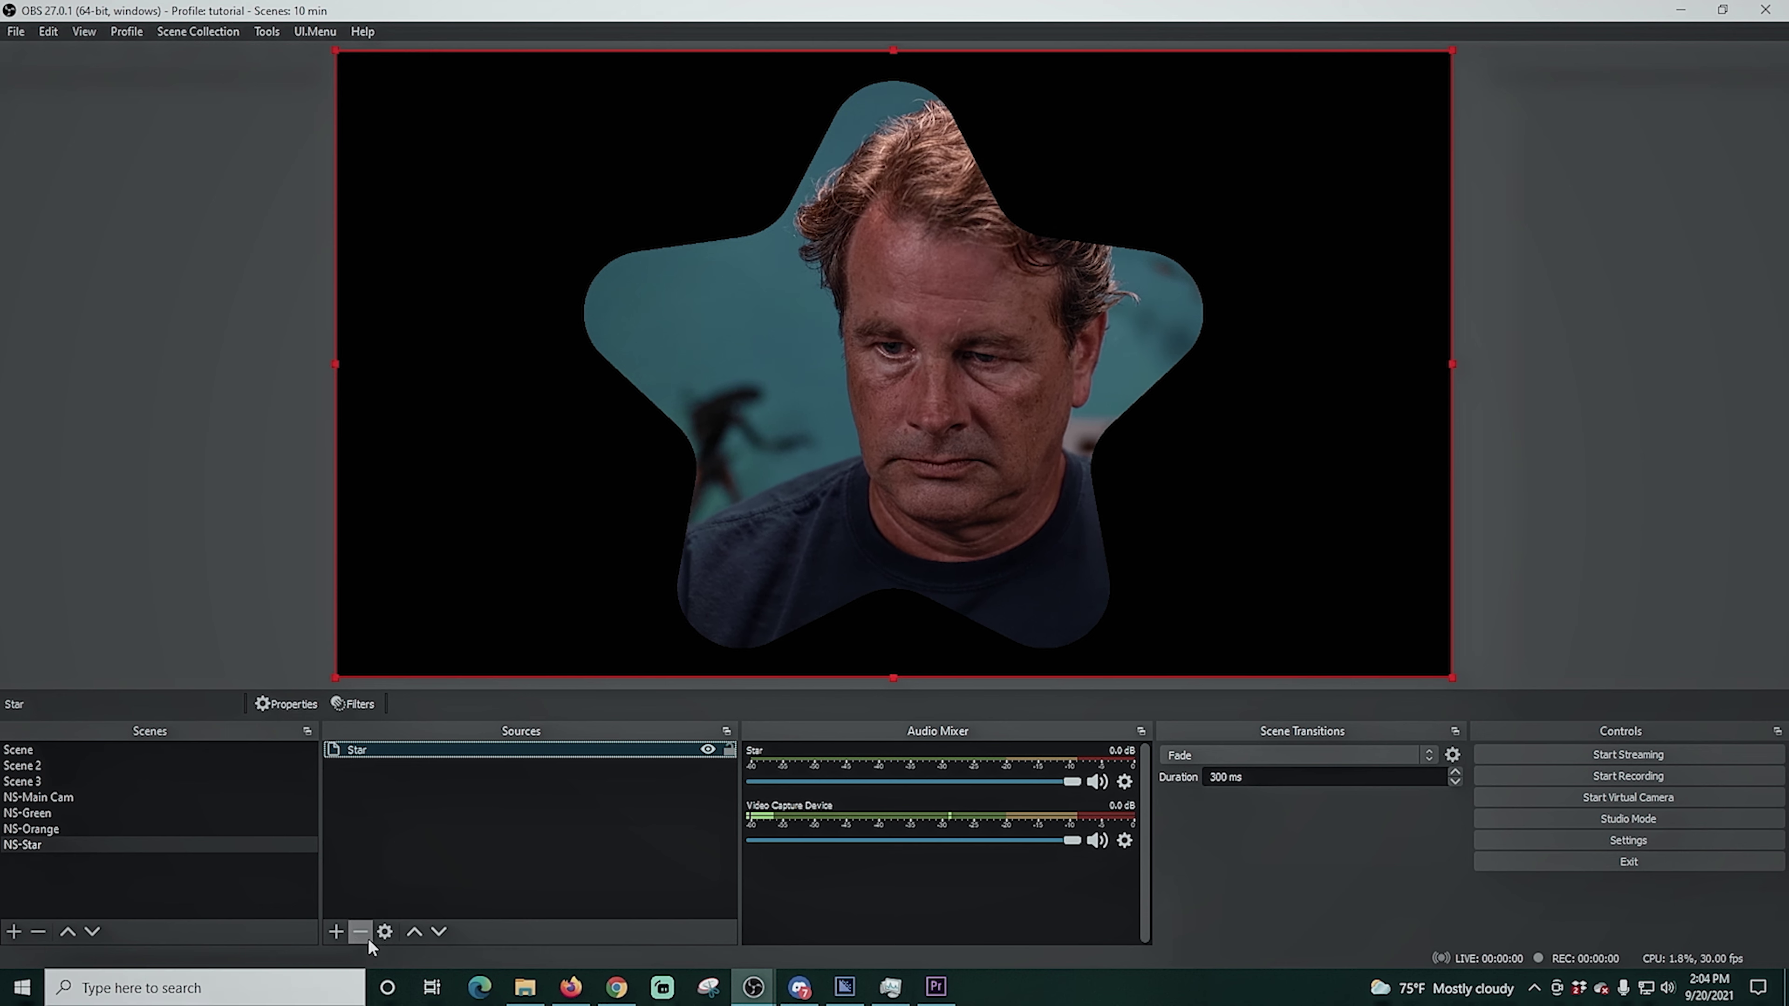
left_click(336, 931)
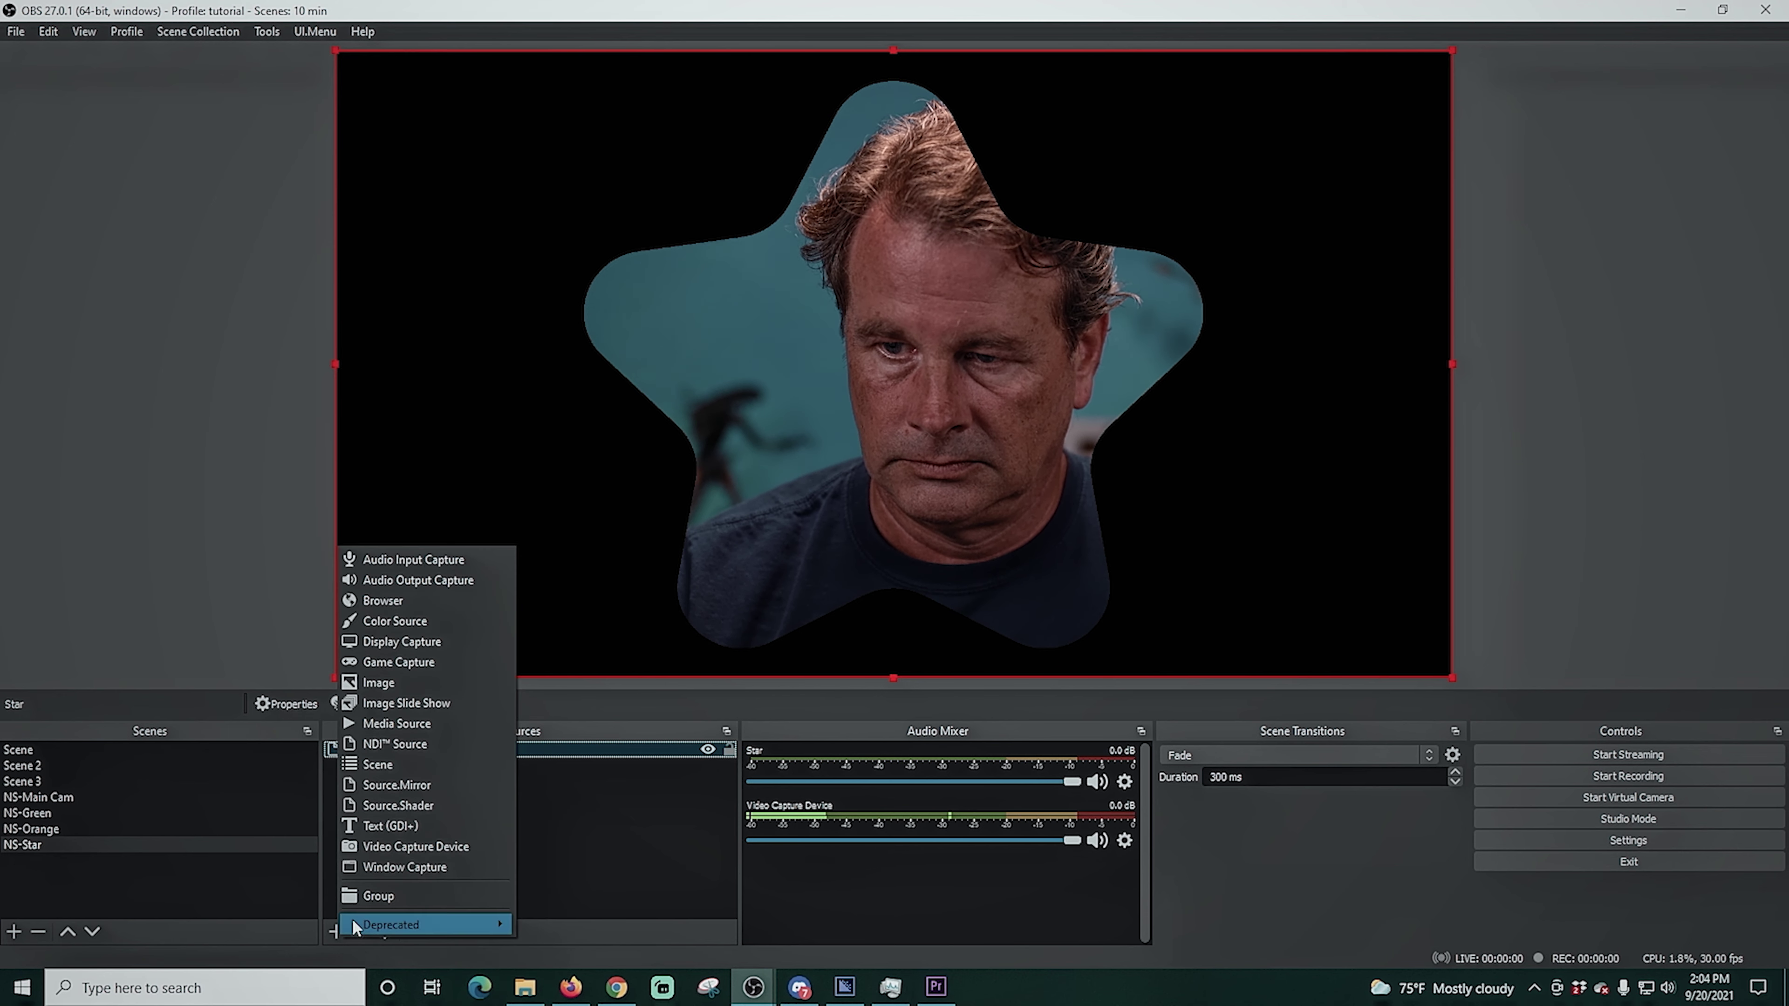
left_click(380, 786)
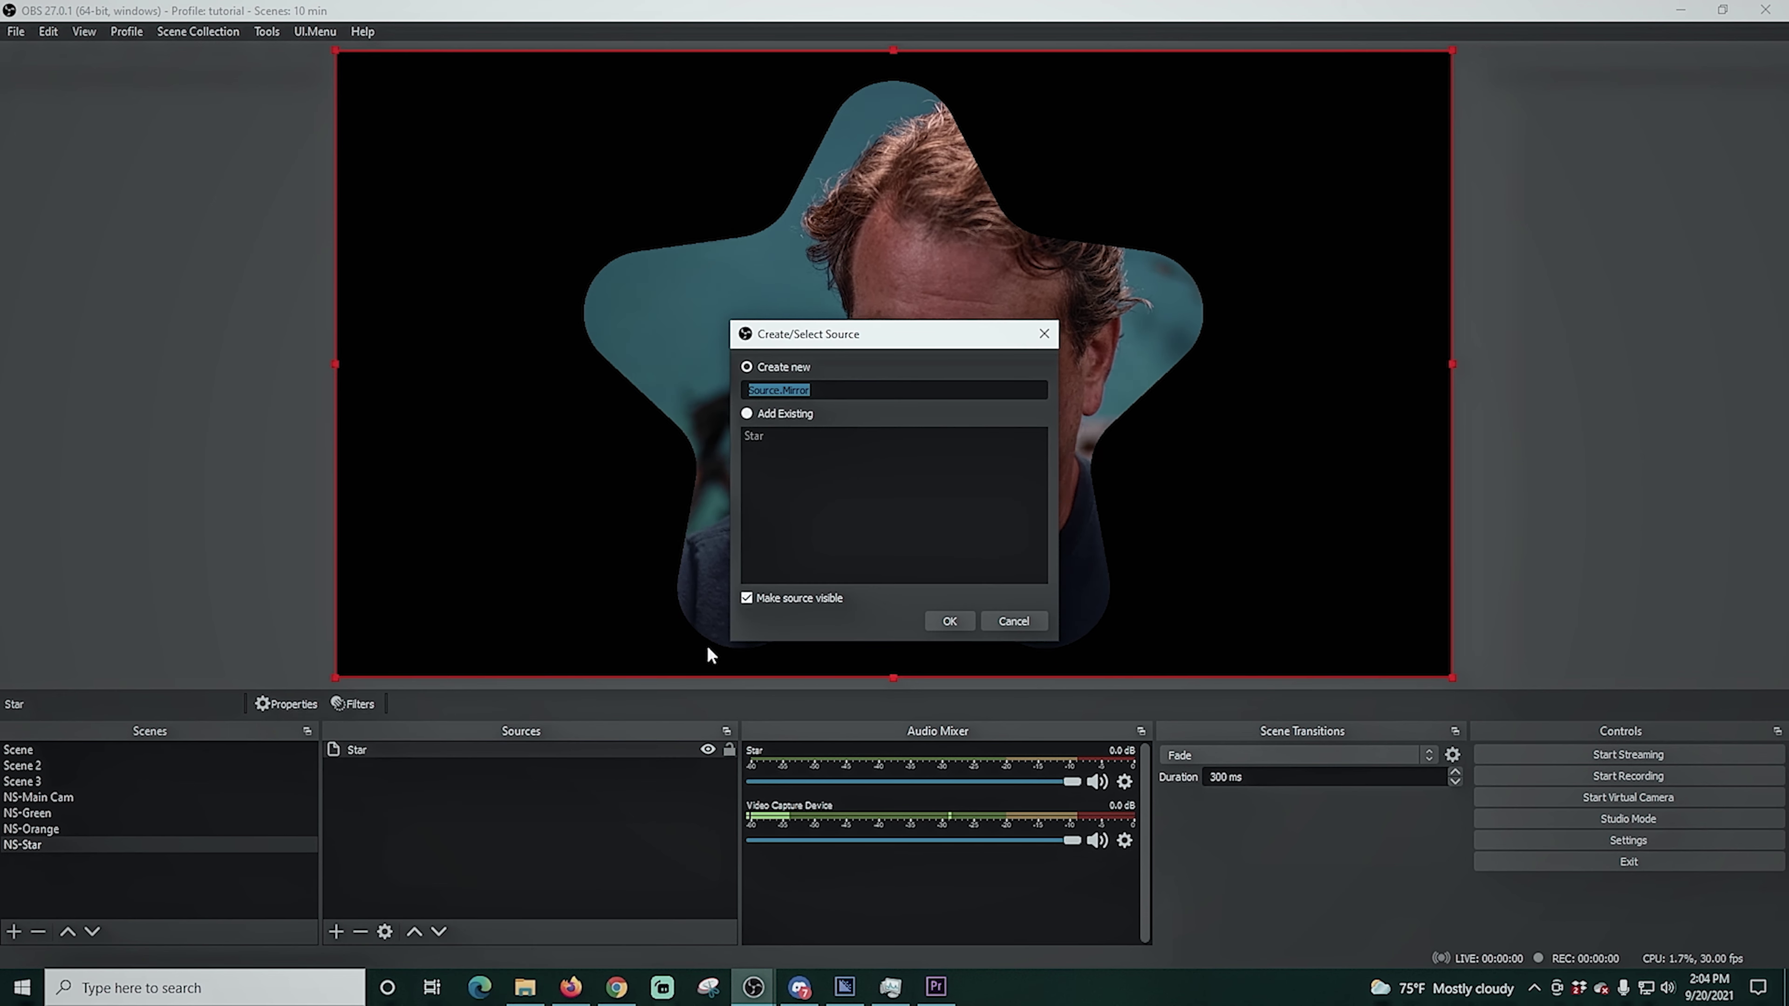
type("Star ")
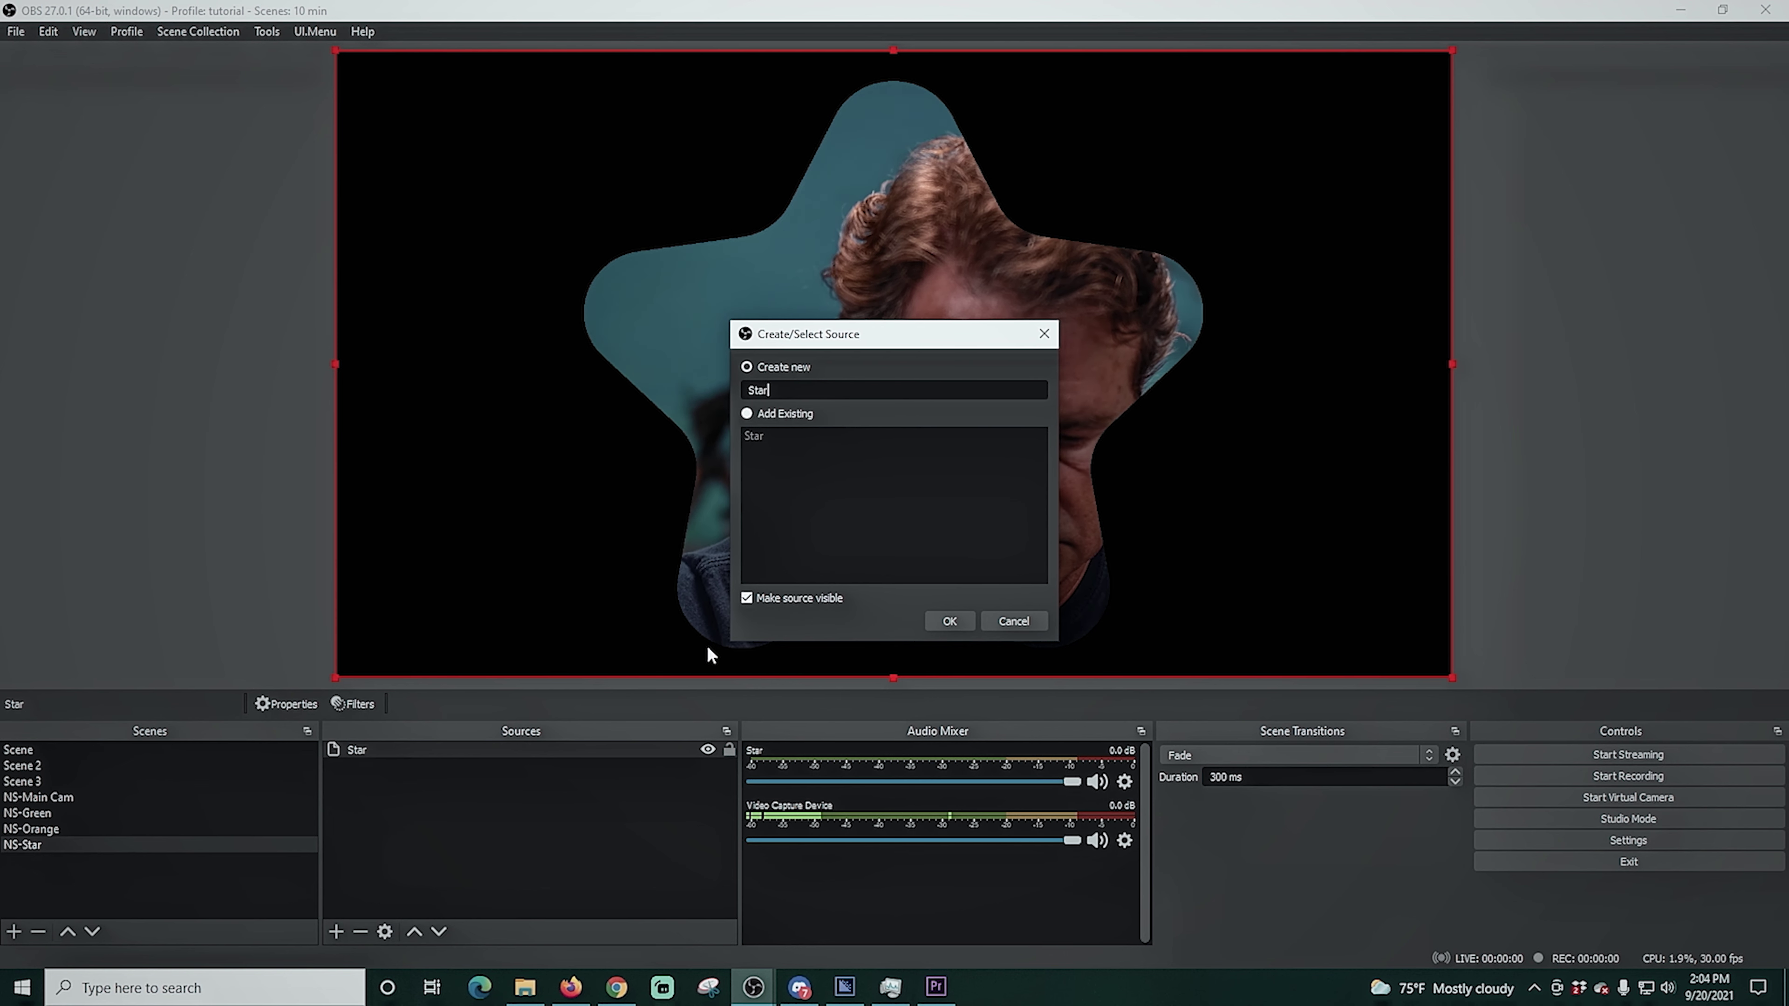
type("Orange")
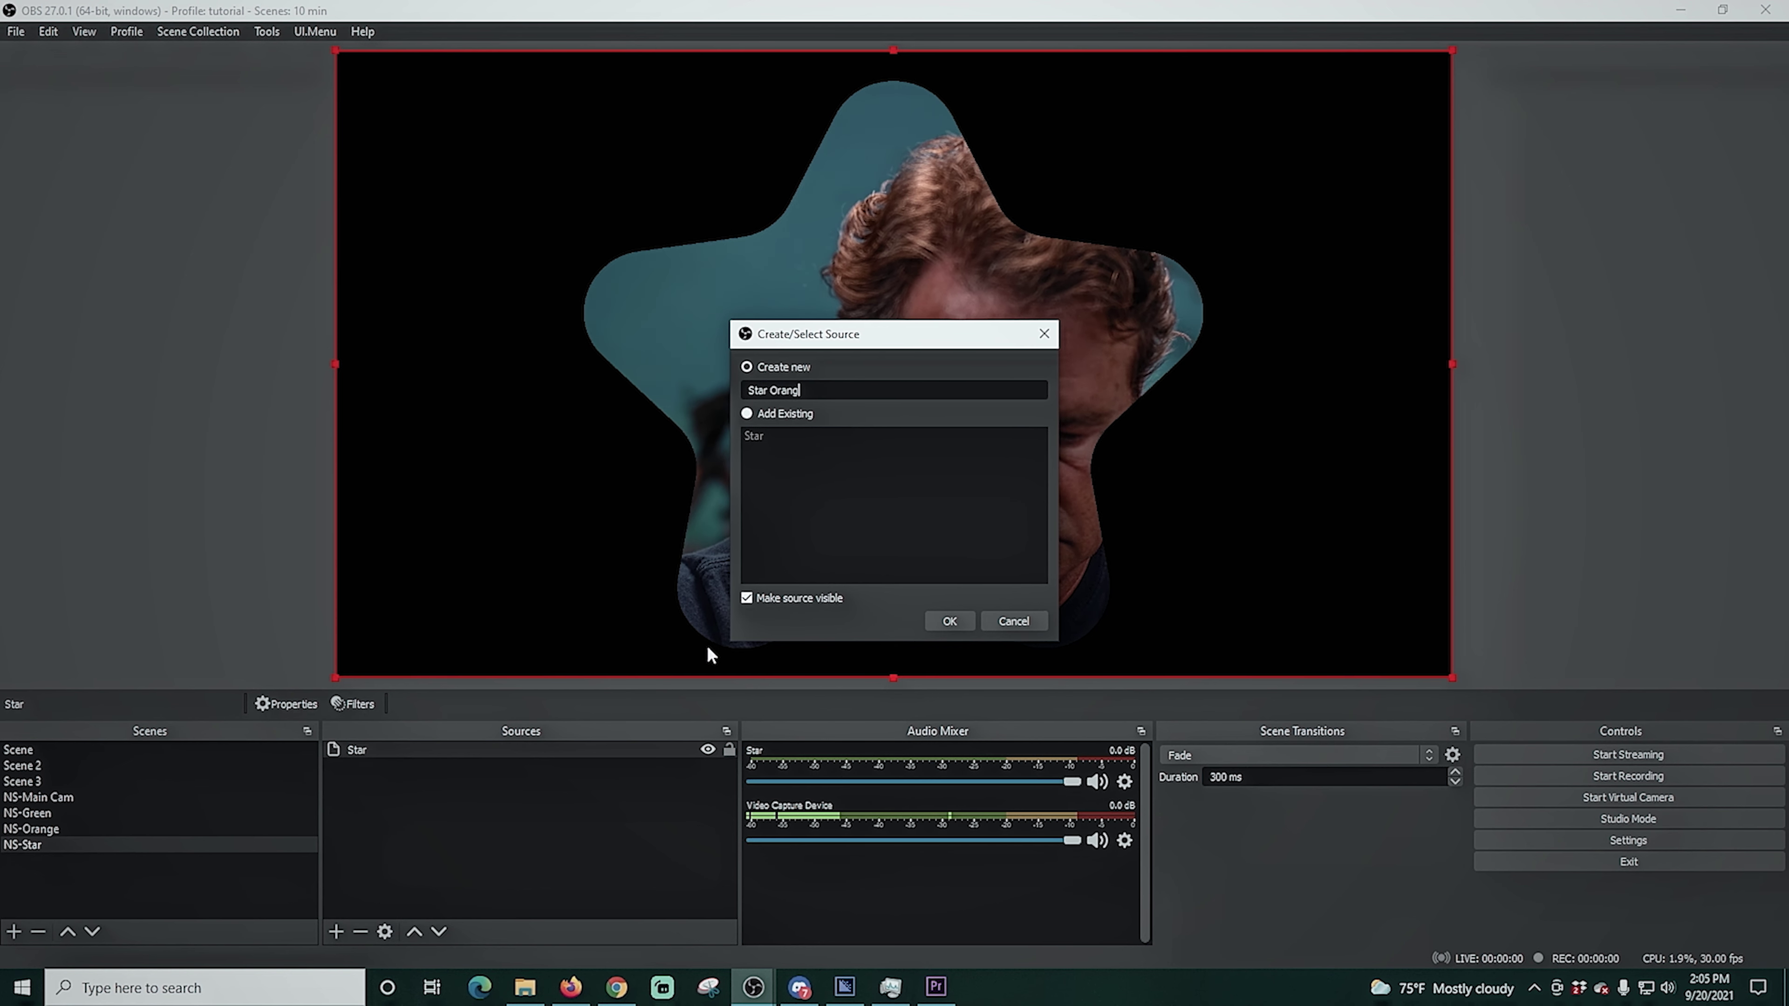
left_click(944, 621)
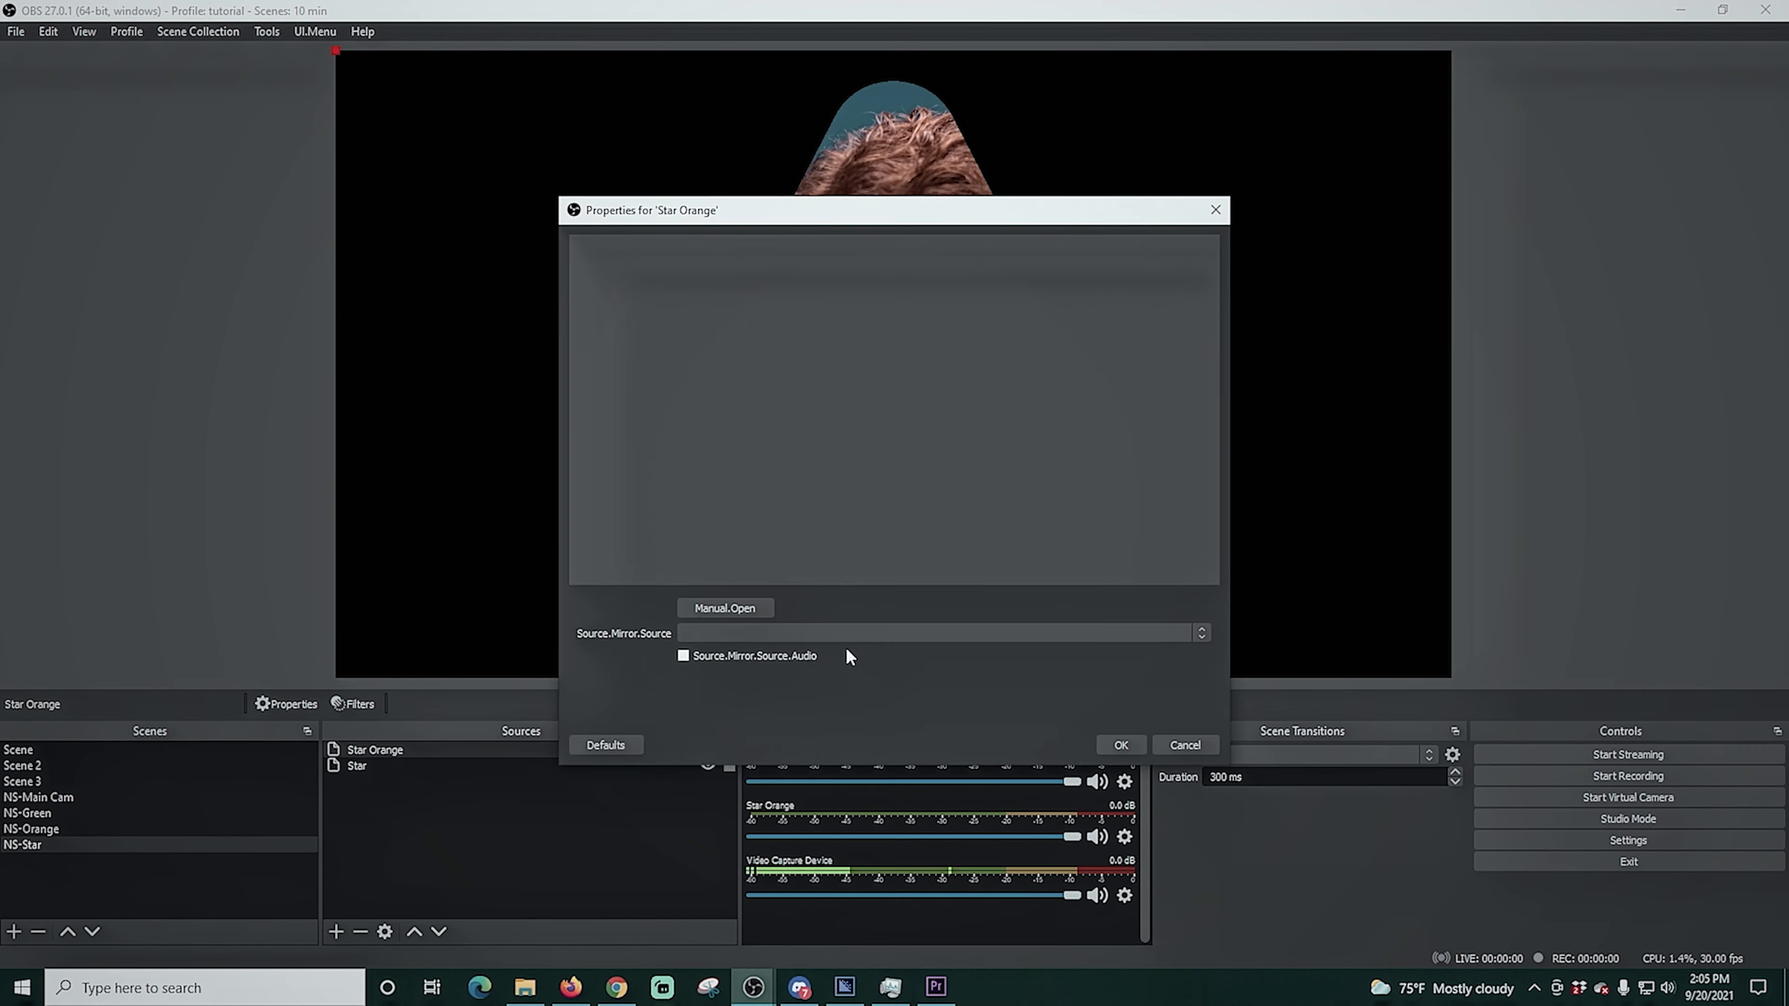
Set Star Orange to mirror the Orange Scene source and place it below Star in the source order
left_click(751, 634)
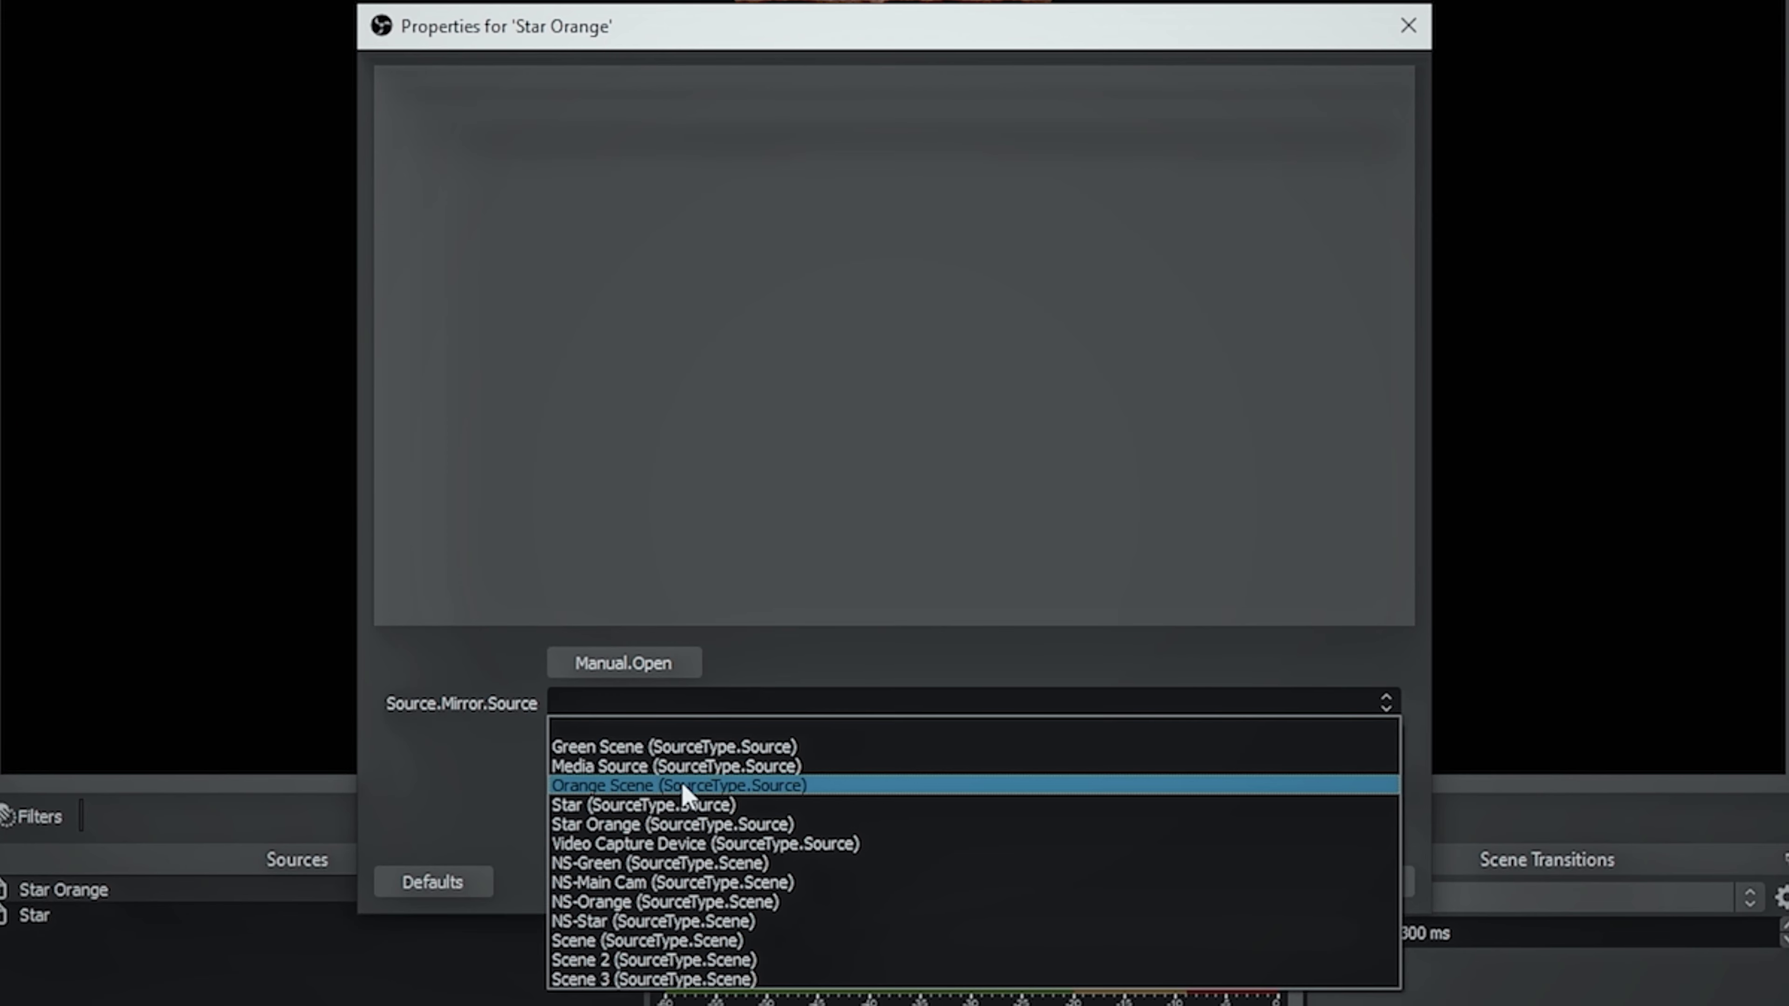
left_click(680, 784)
left_click(1243, 879)
left_click_drag(380, 882, 359, 940)
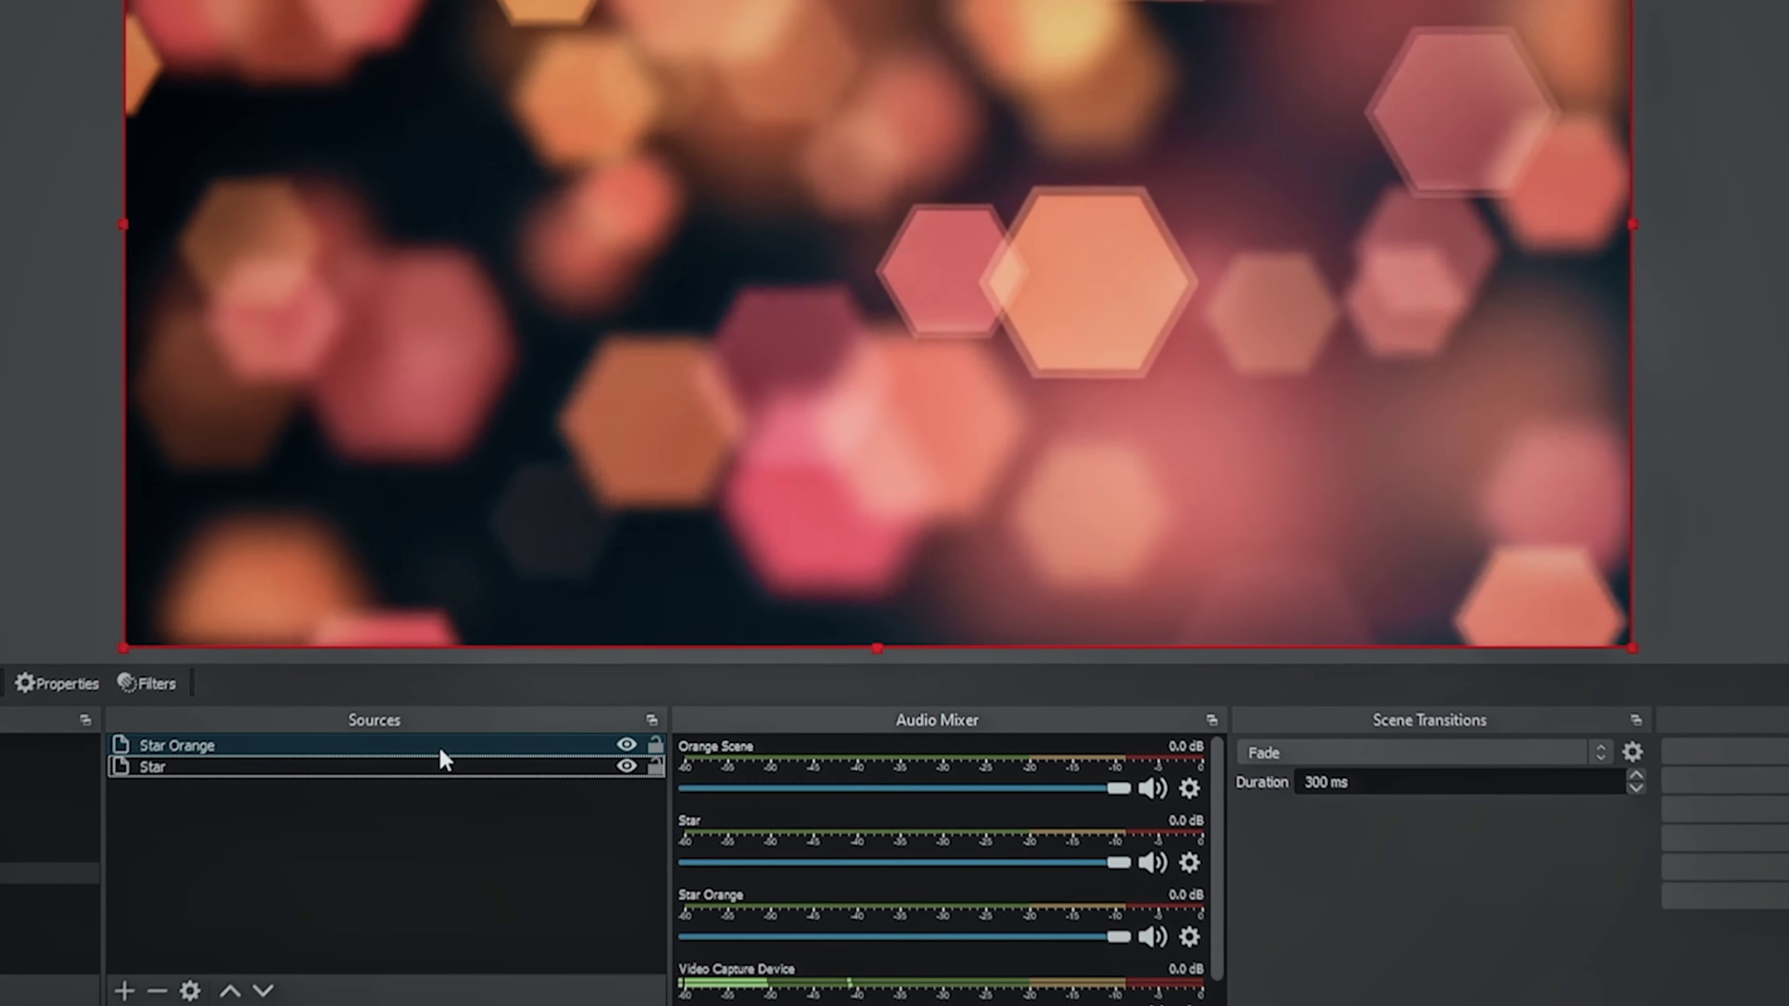
Add an Image Mask/Blend effect filter to the Star Orange source, keeping the default filter name
right_click(318, 756)
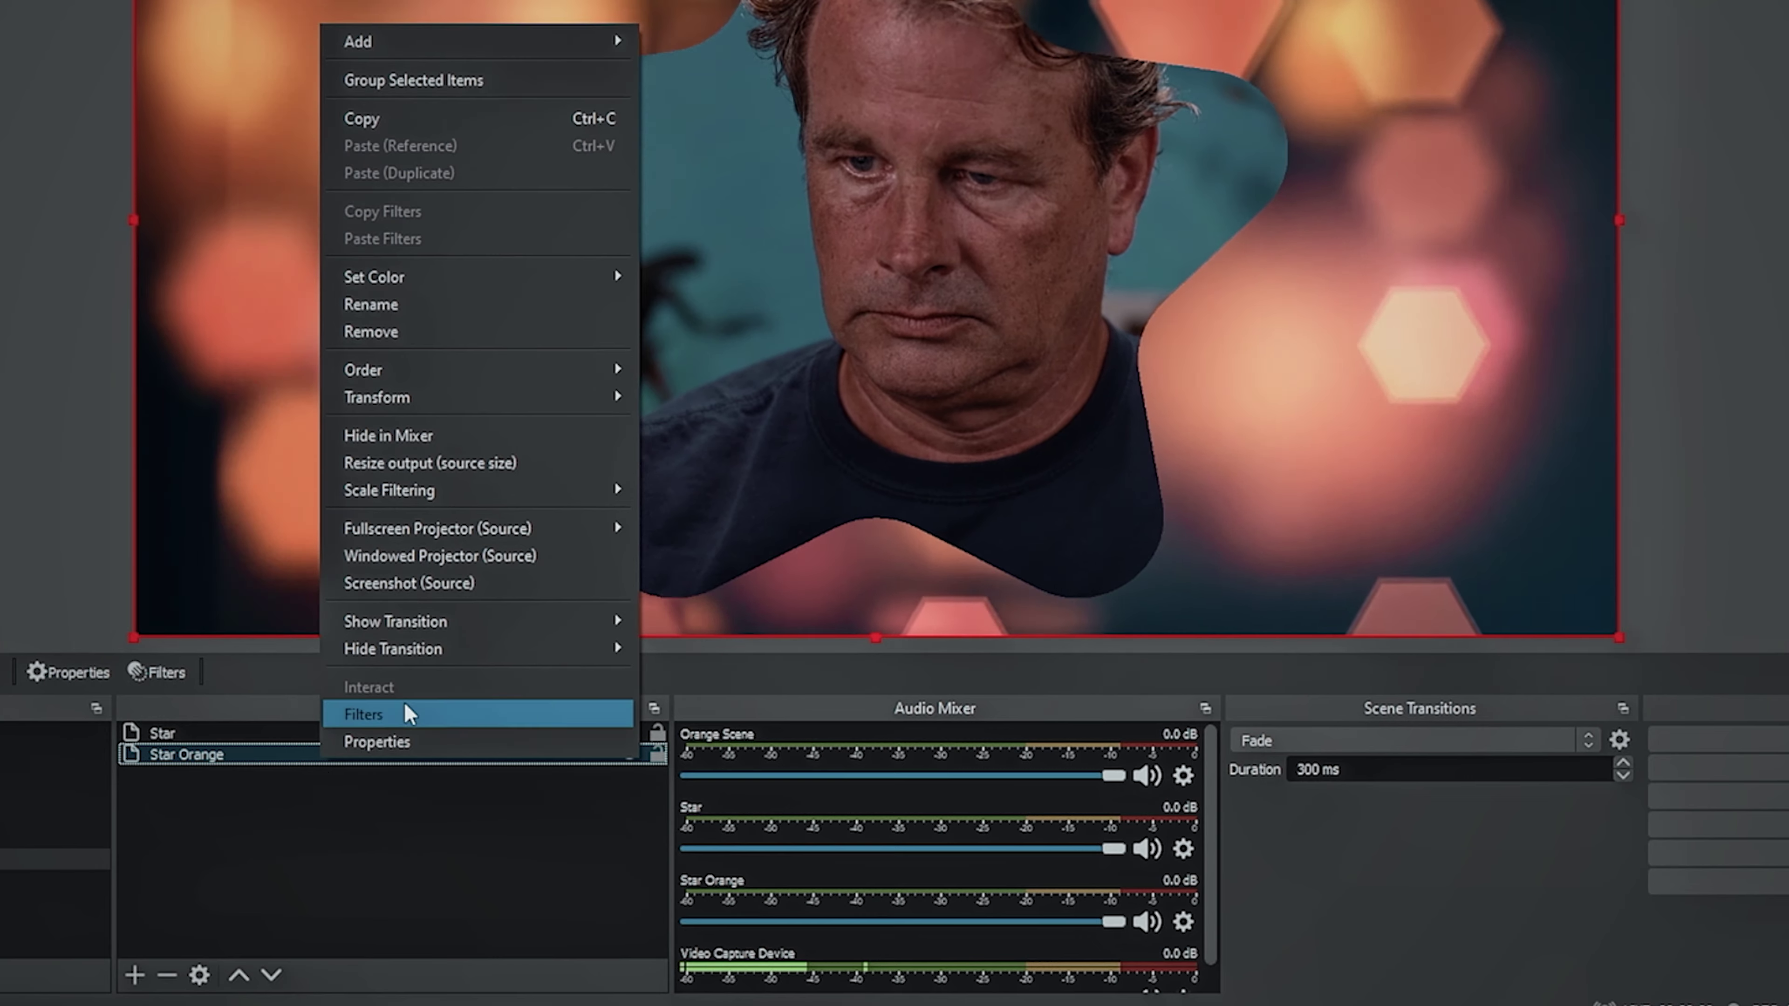
left_click(405, 707)
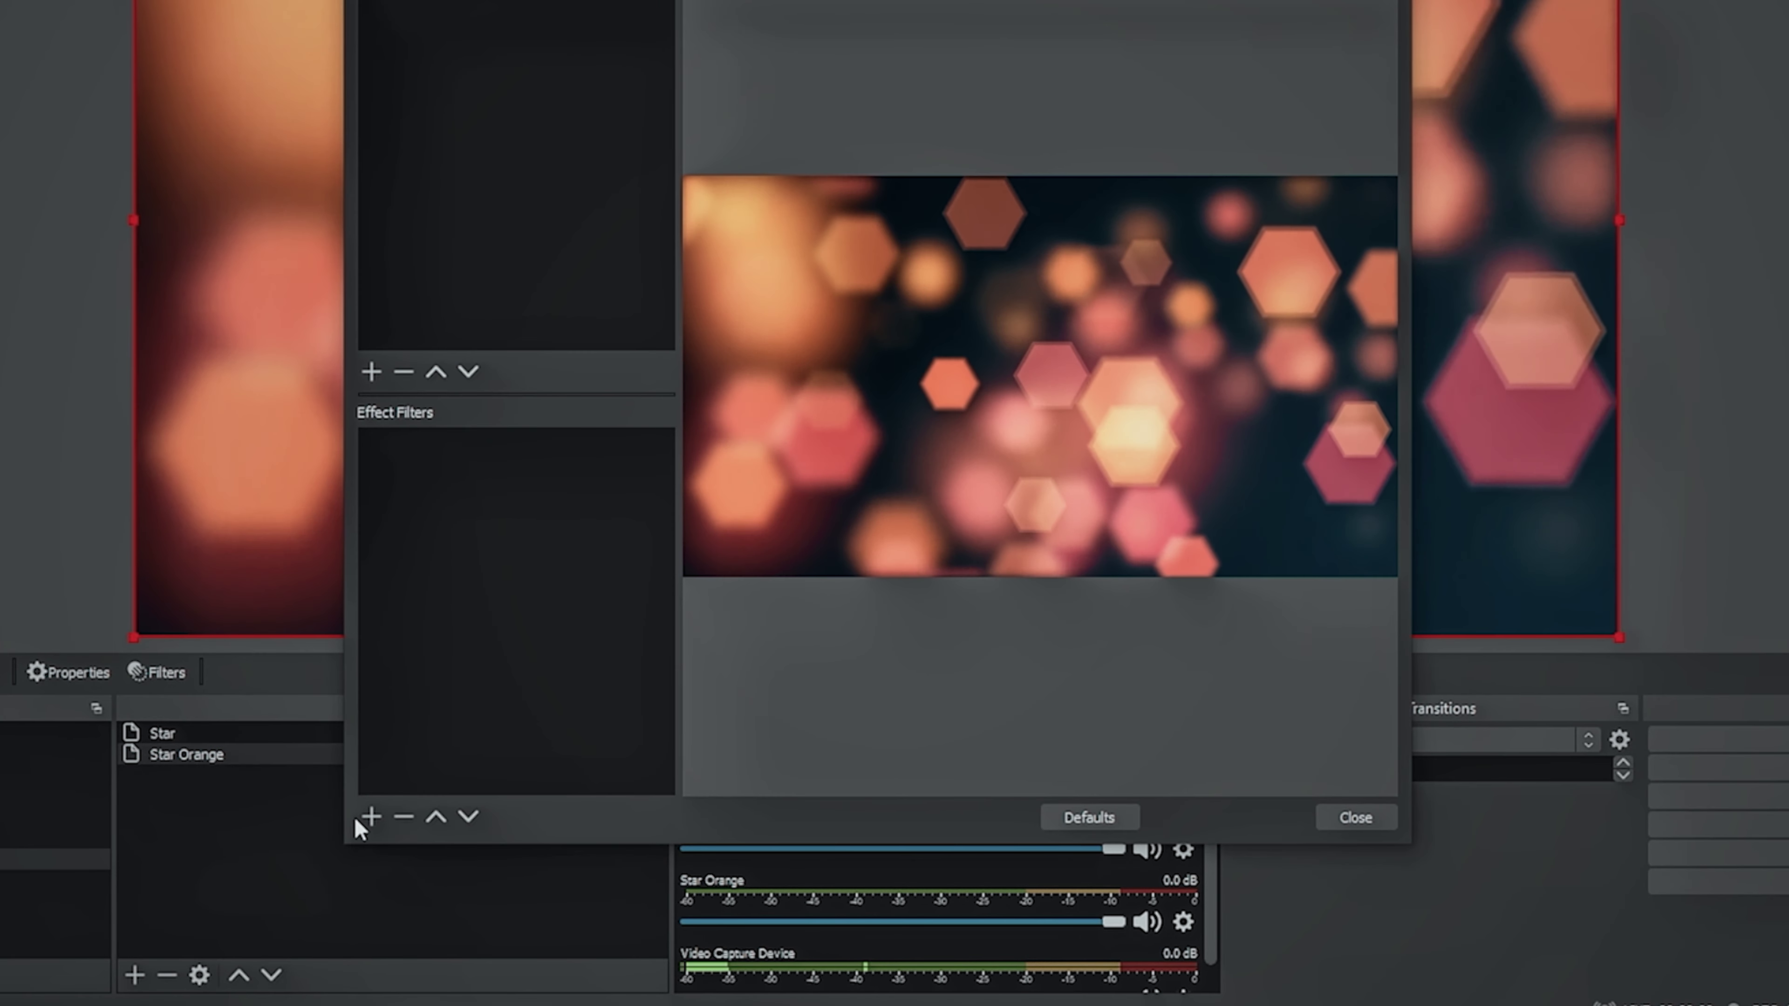
left_click(371, 817)
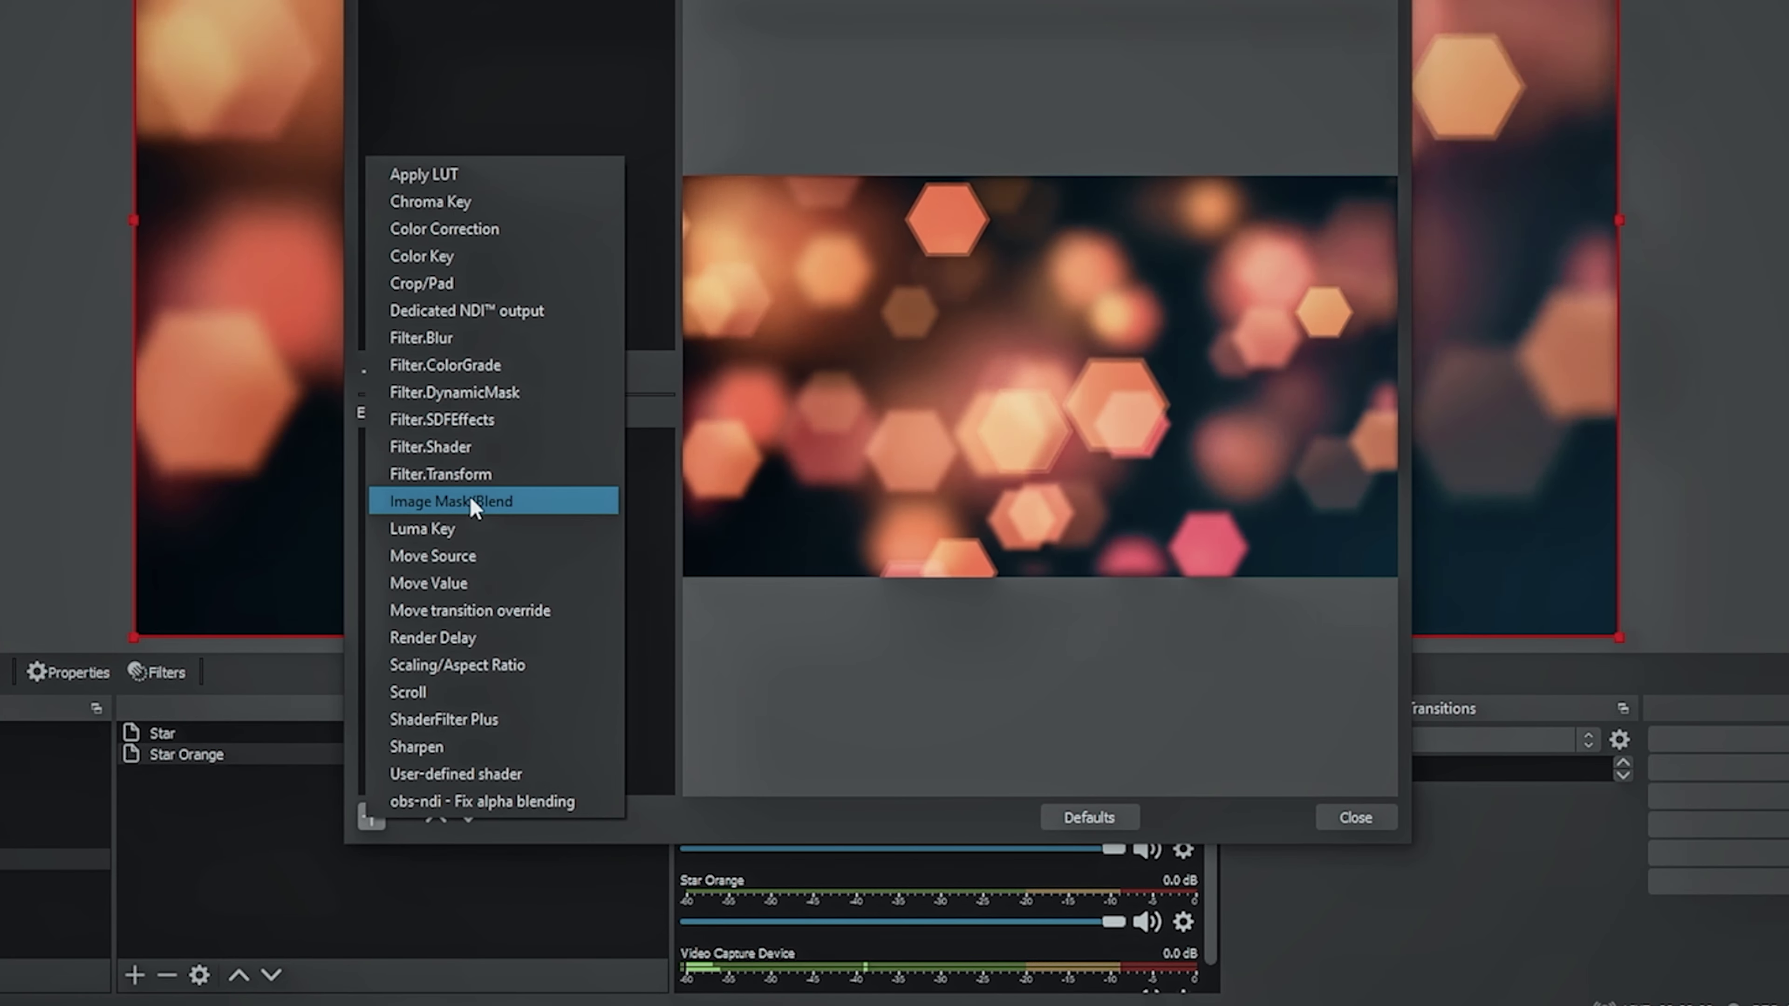
left_click(465, 502)
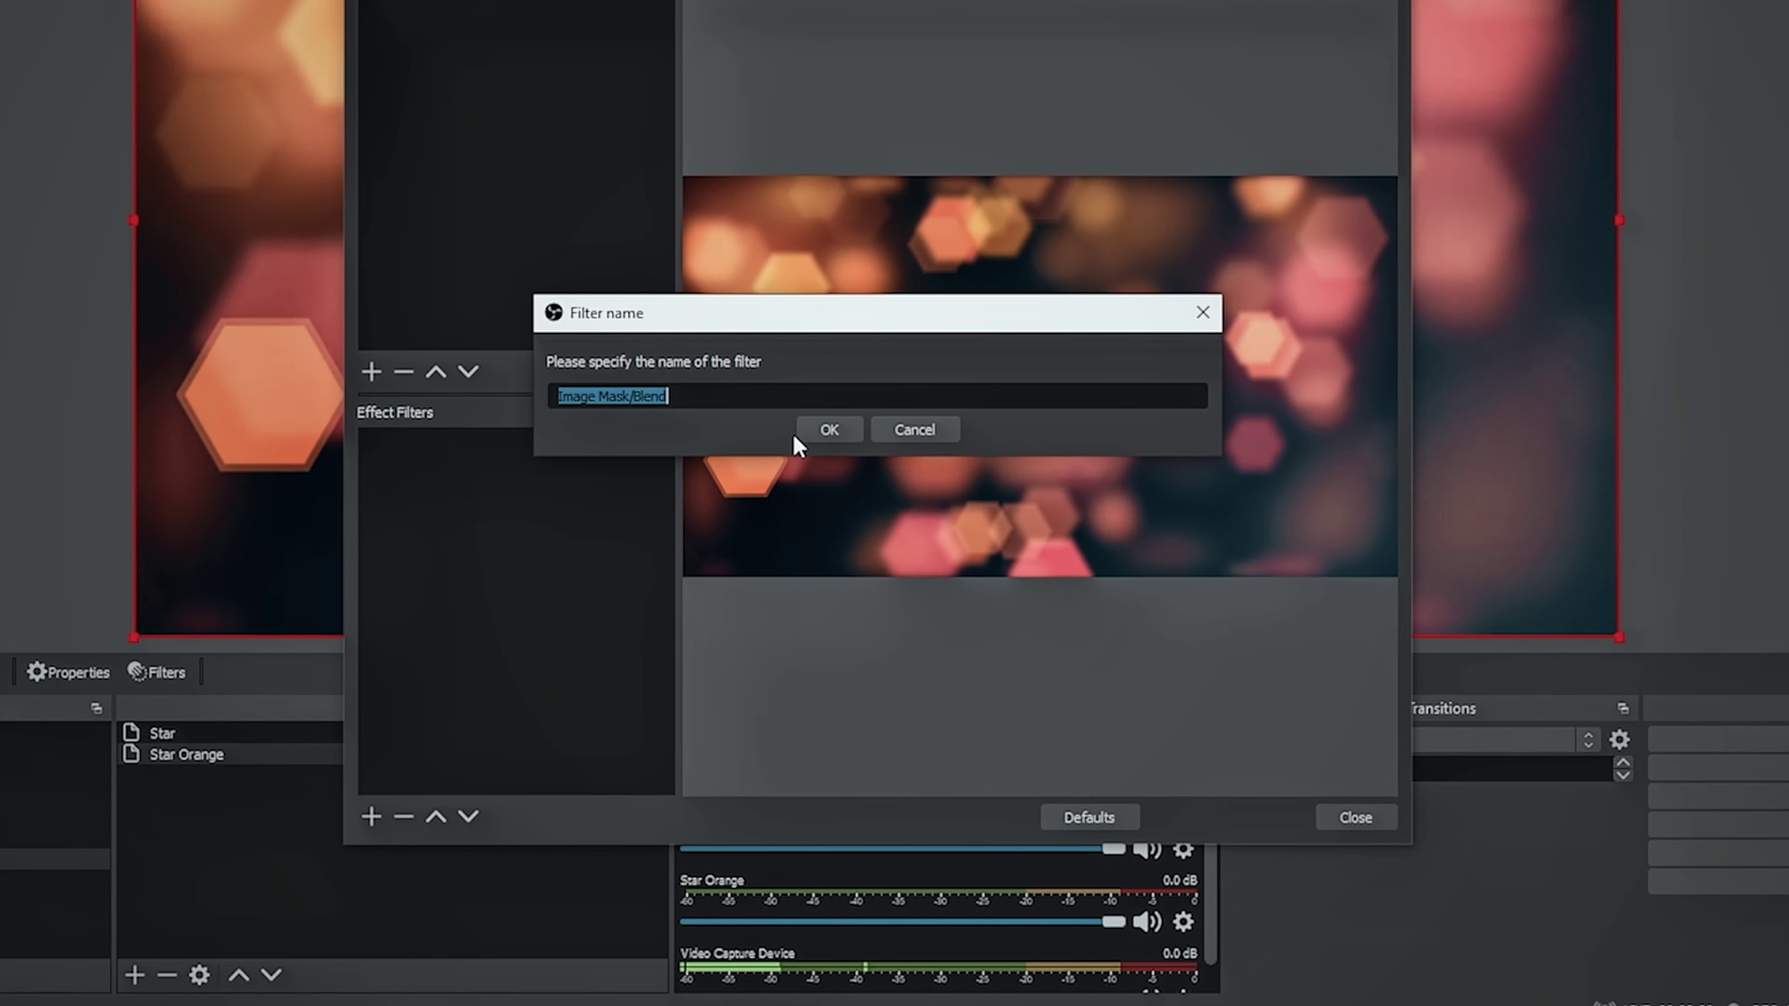
left_click(831, 426)
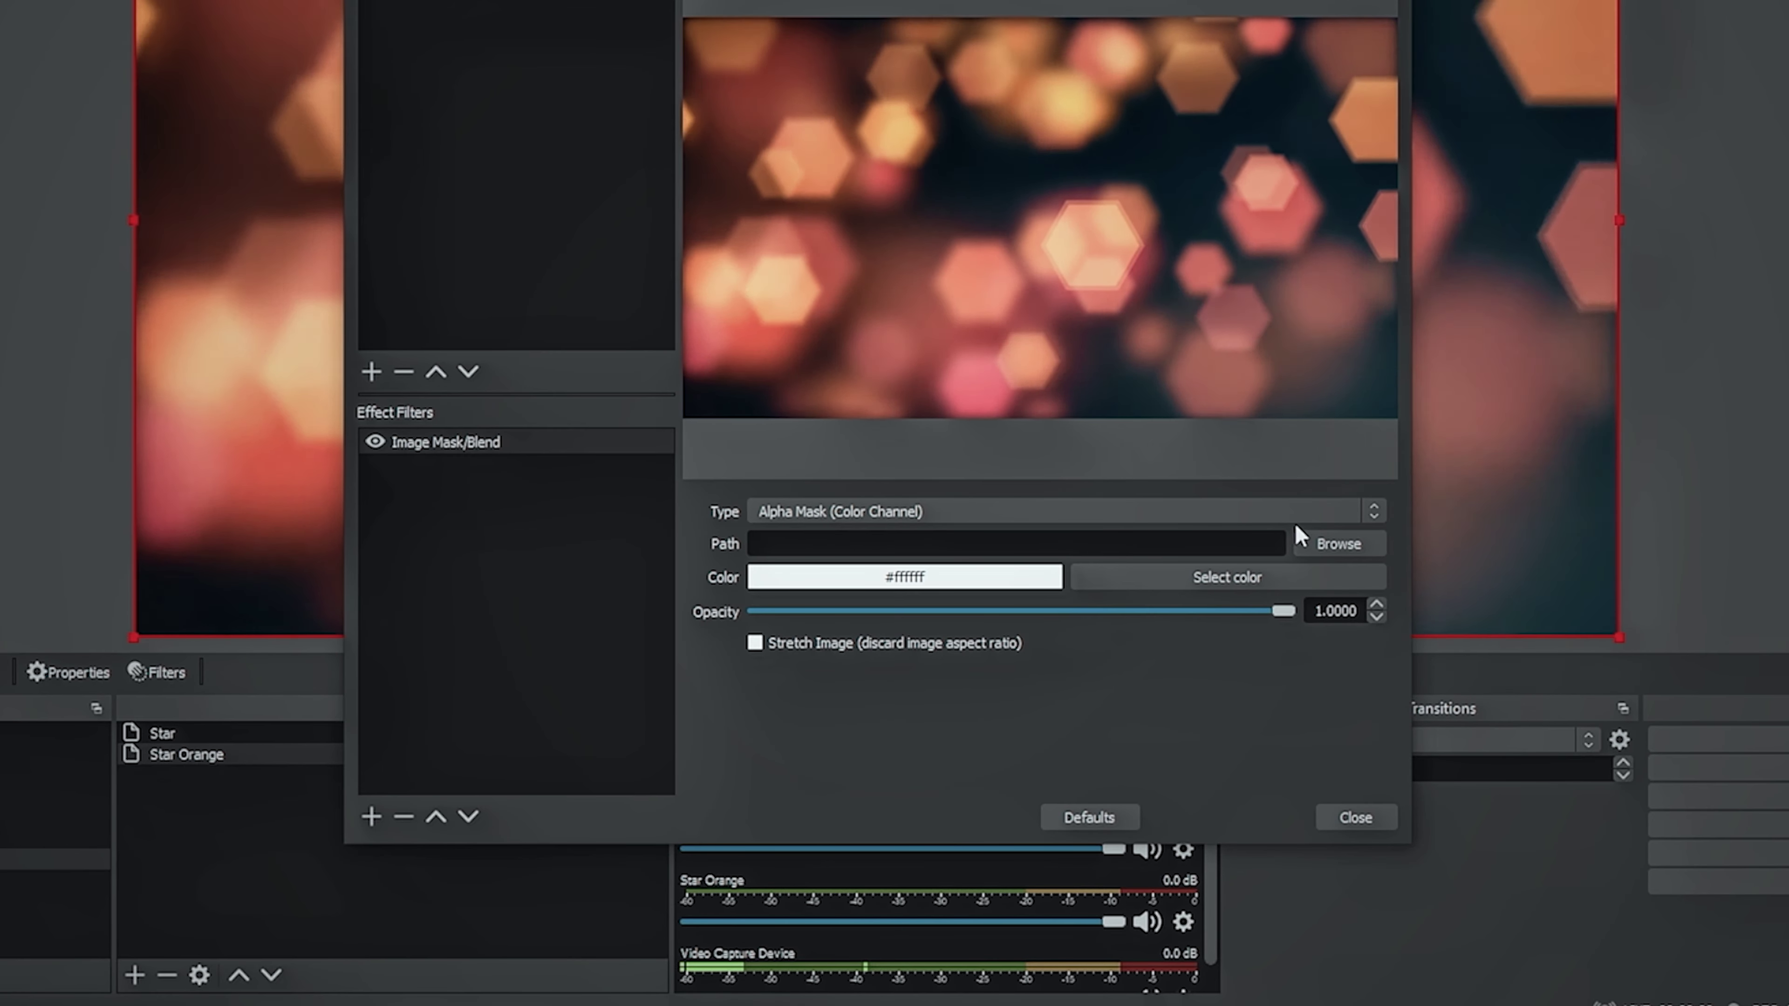
Load Star 2.png from the Camera Masks folder as the mask image for Star Orange and close its filters
left_click(1334, 543)
scroll(809, 330, "down", 2)
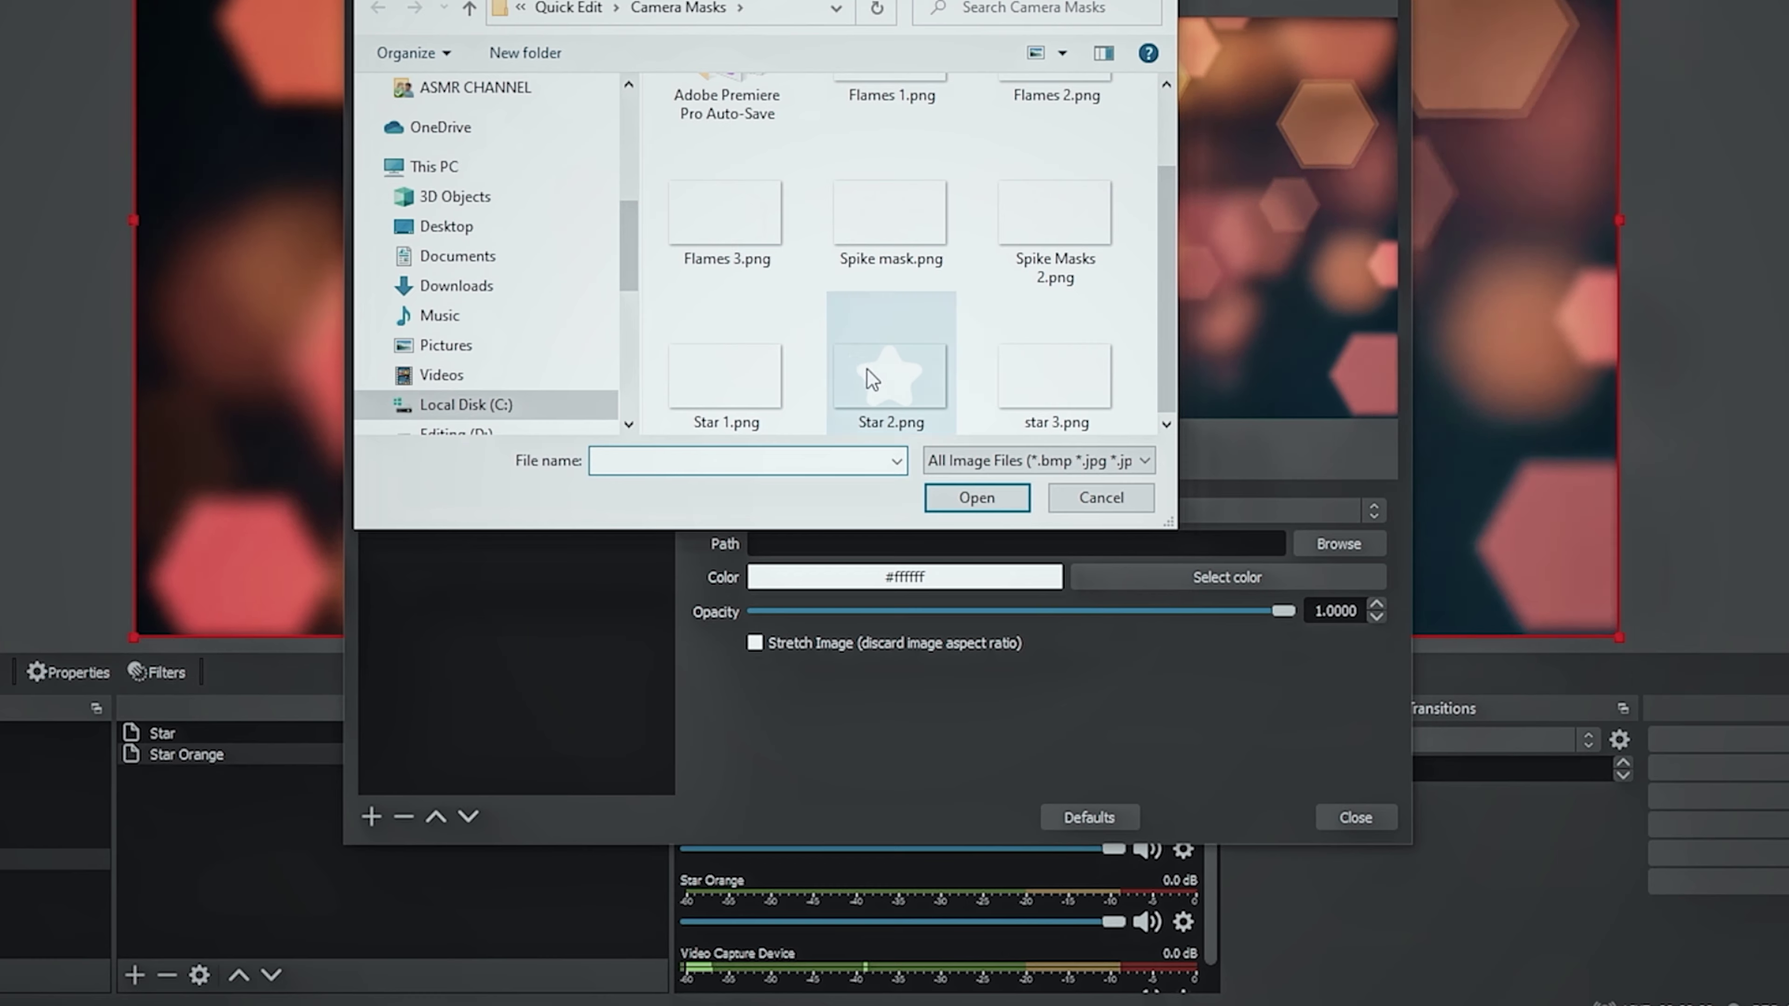
left_click(887, 360)
left_click(977, 497)
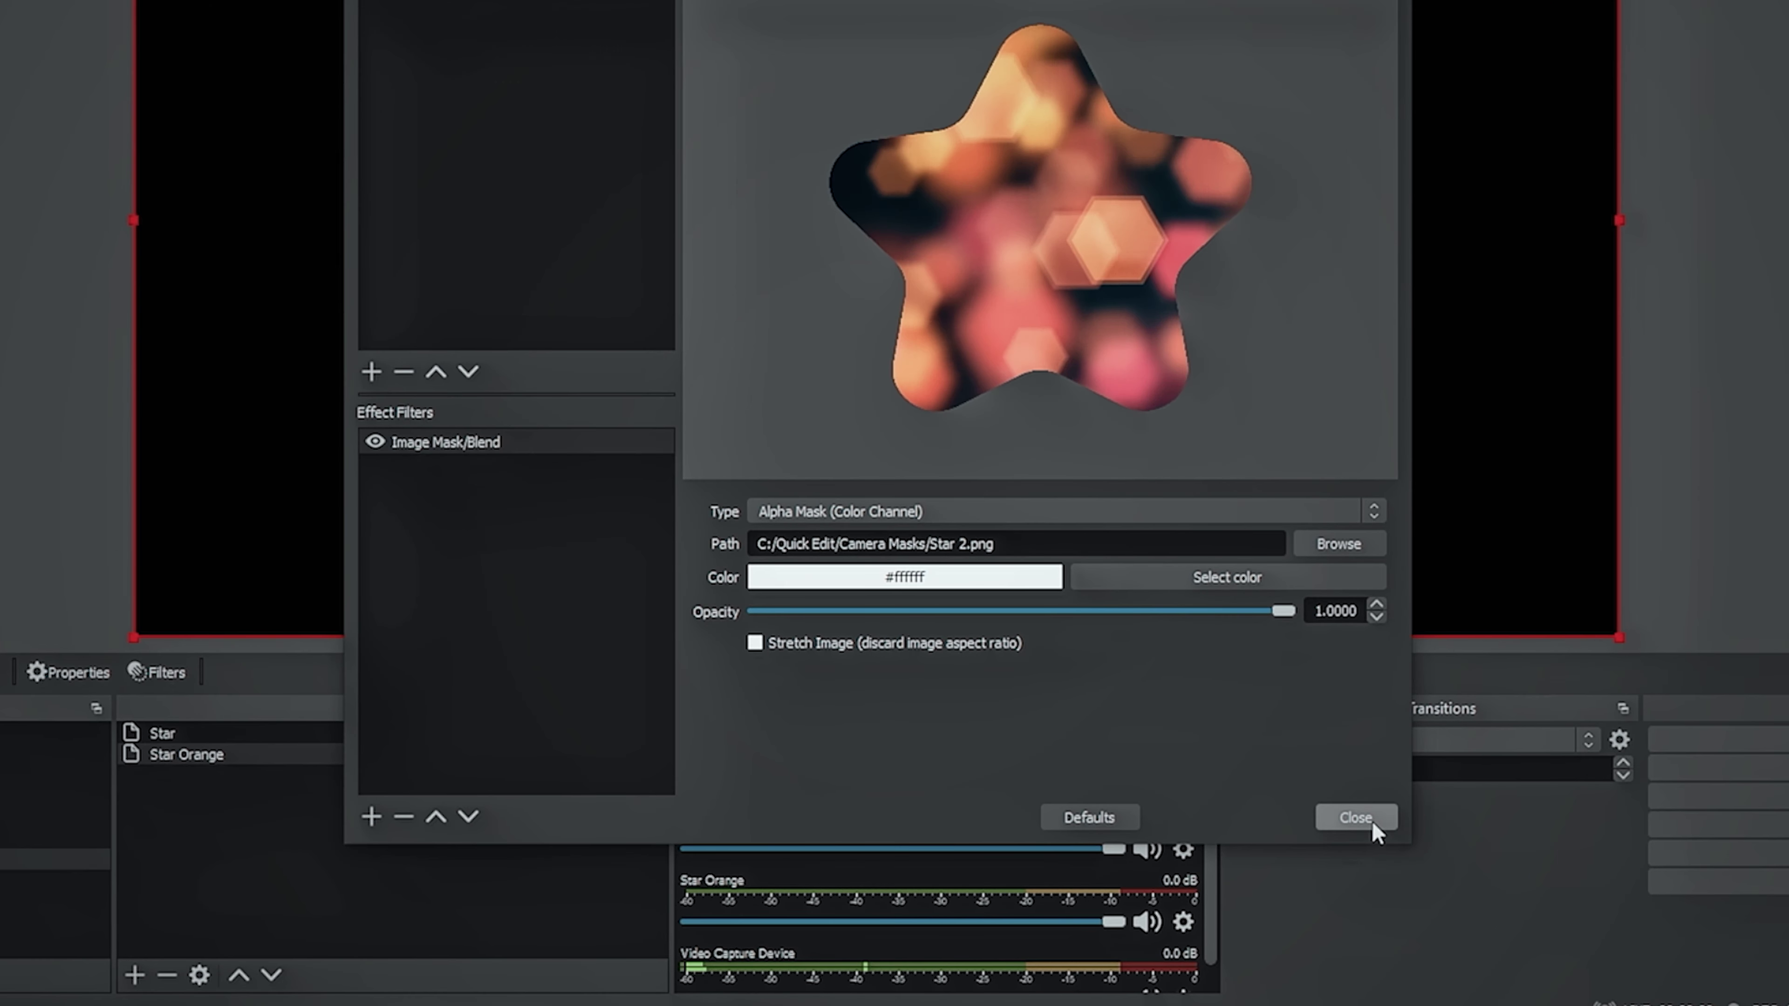
left_click(1372, 823)
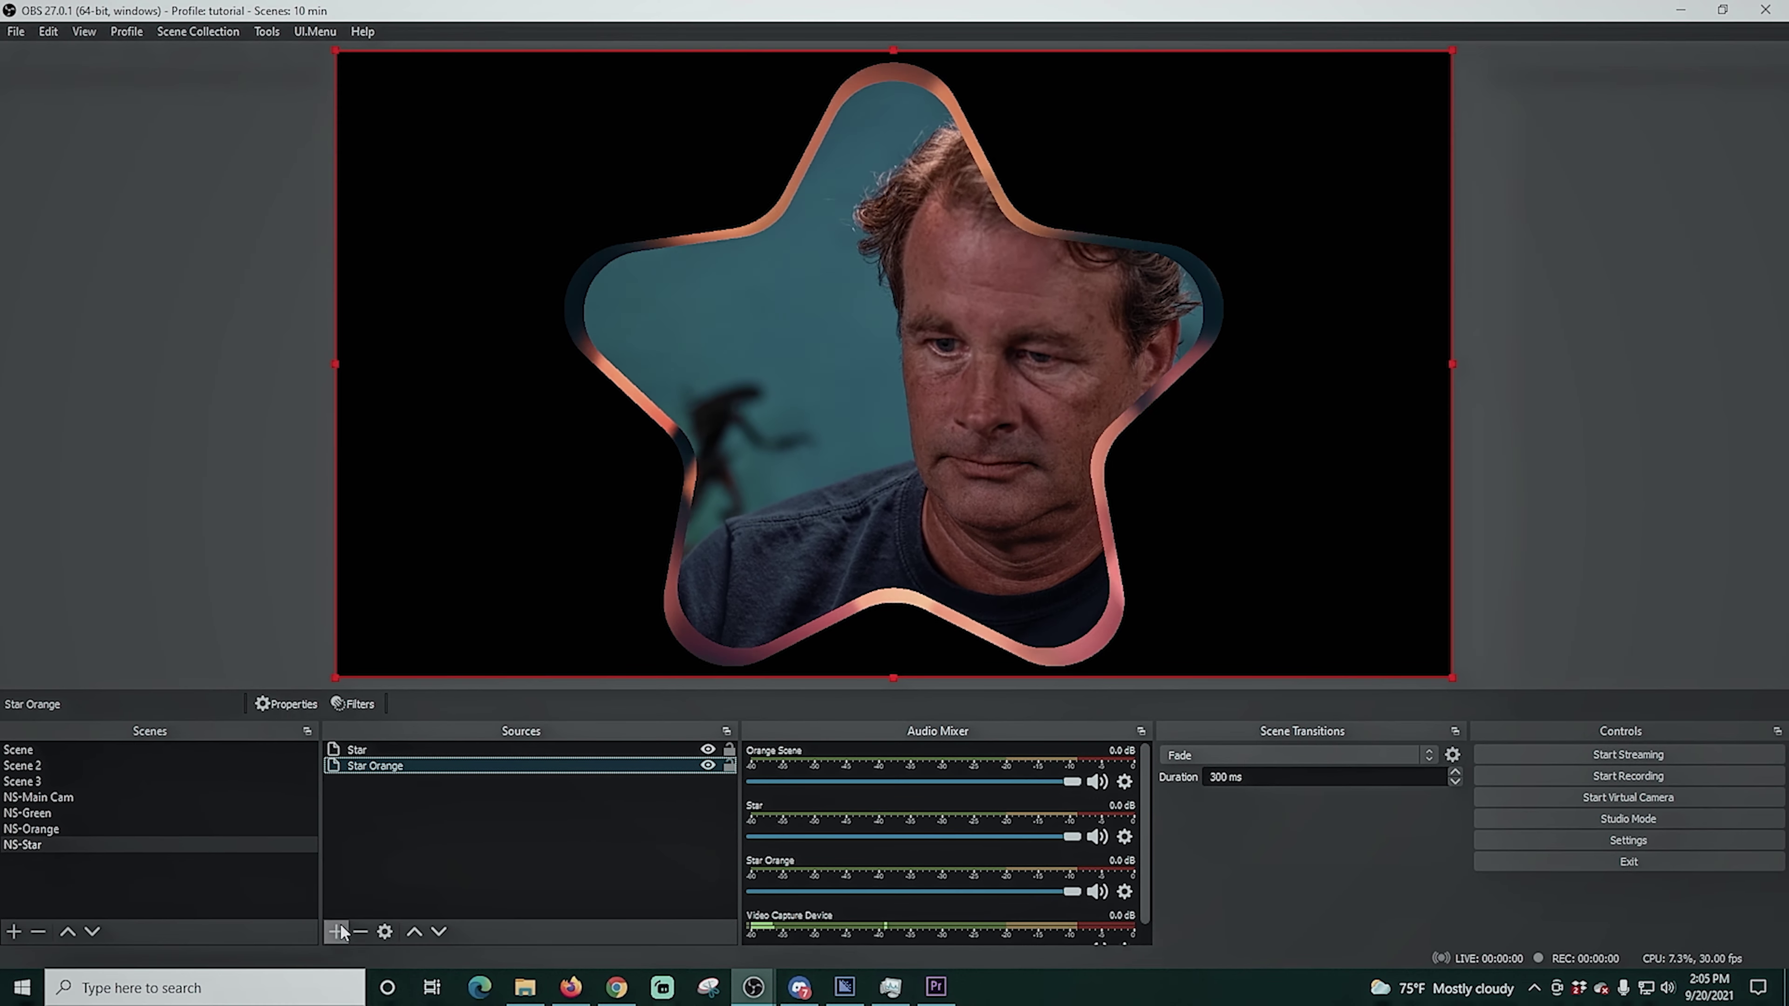
Add a new Source.Mirror source named Star Green to the NS-Star scene
left_click(338, 931)
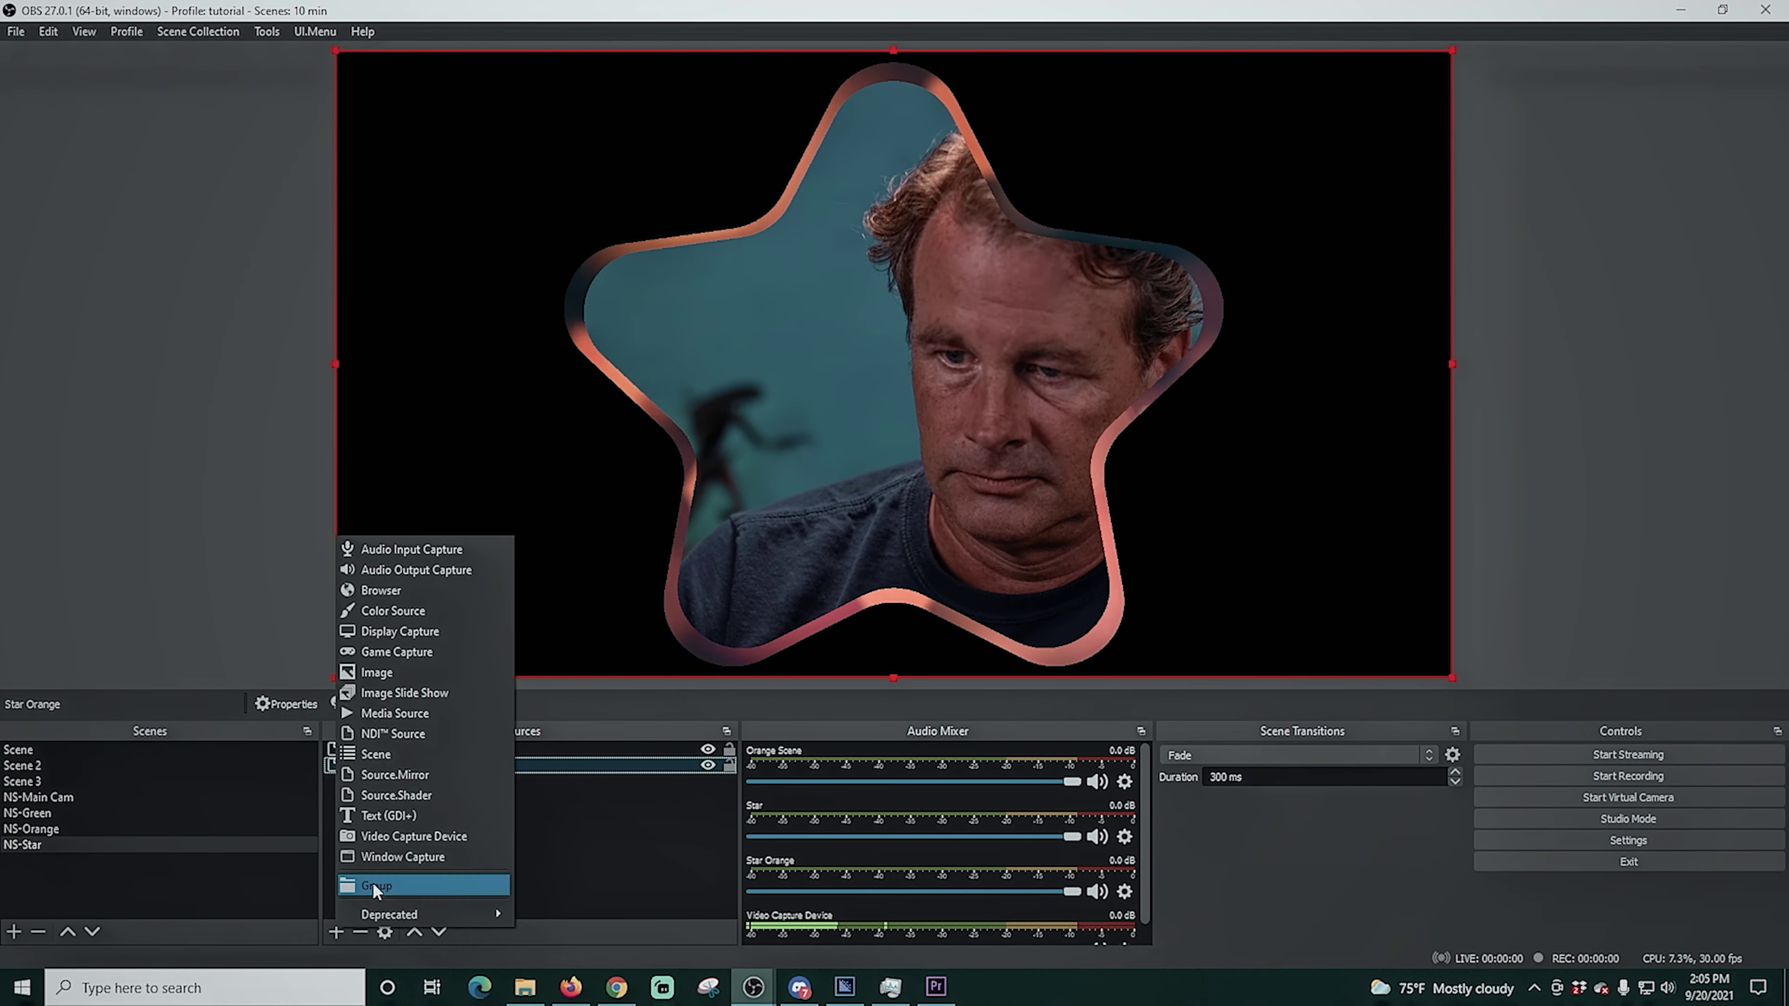
left_click(395, 775)
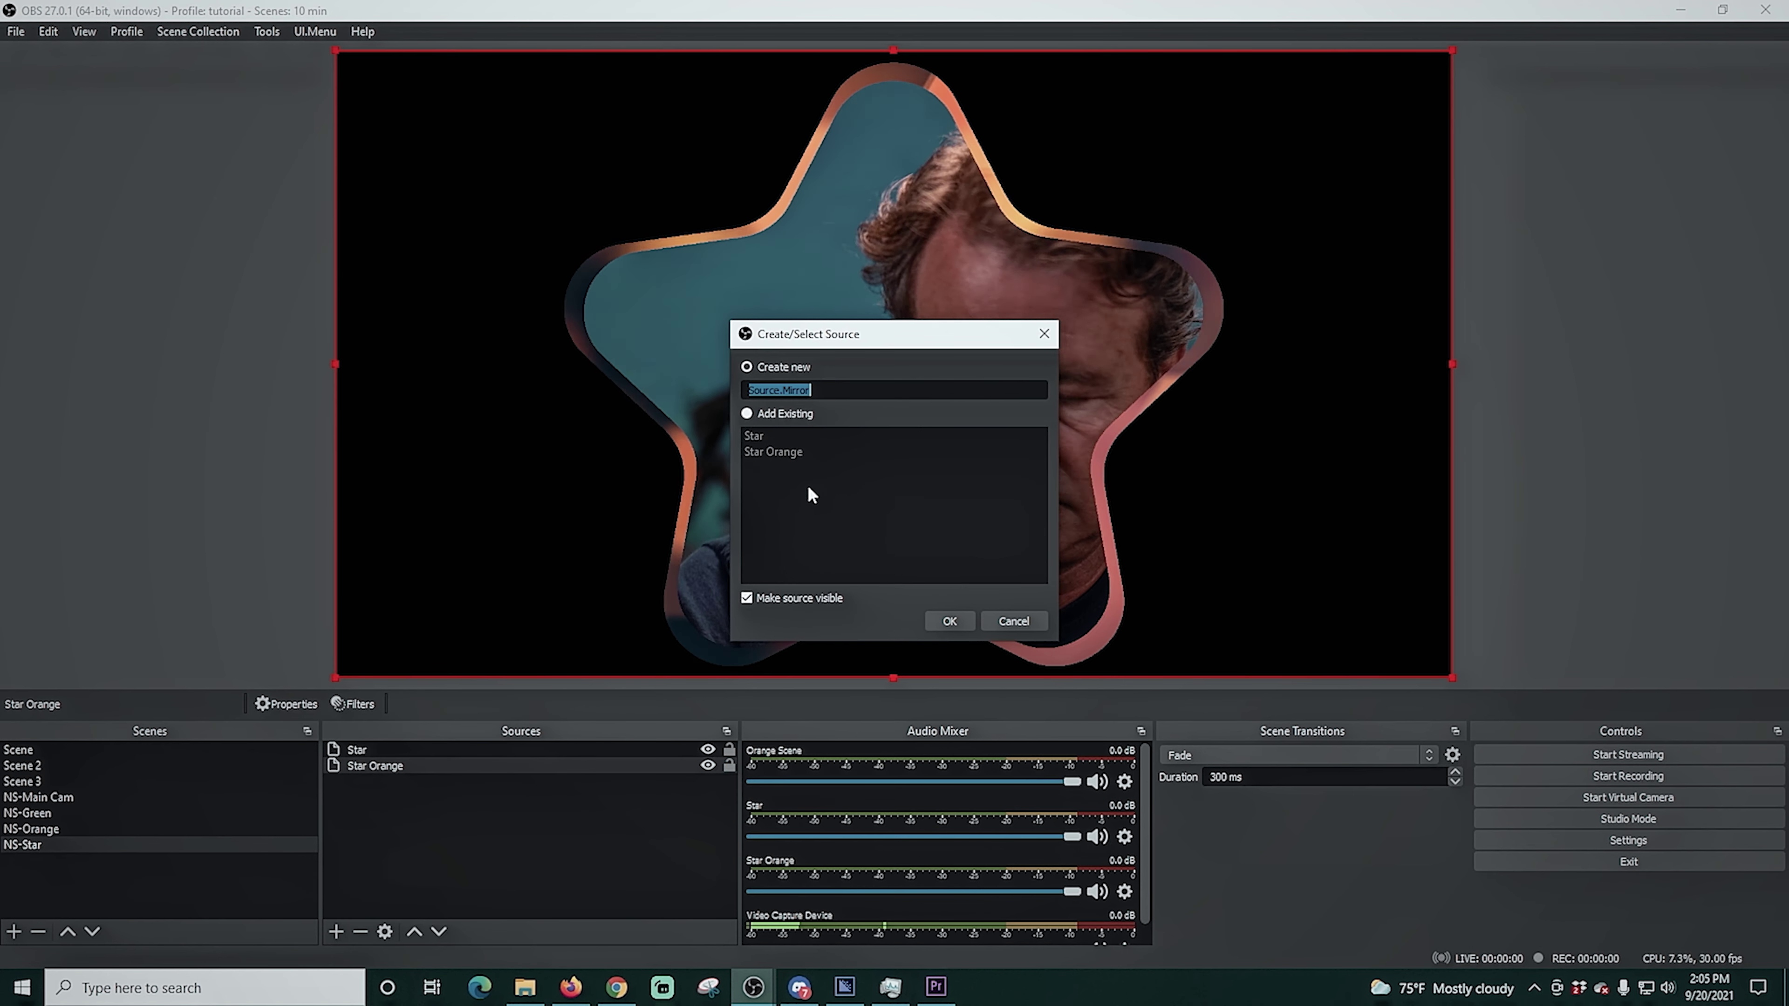
type("Green")
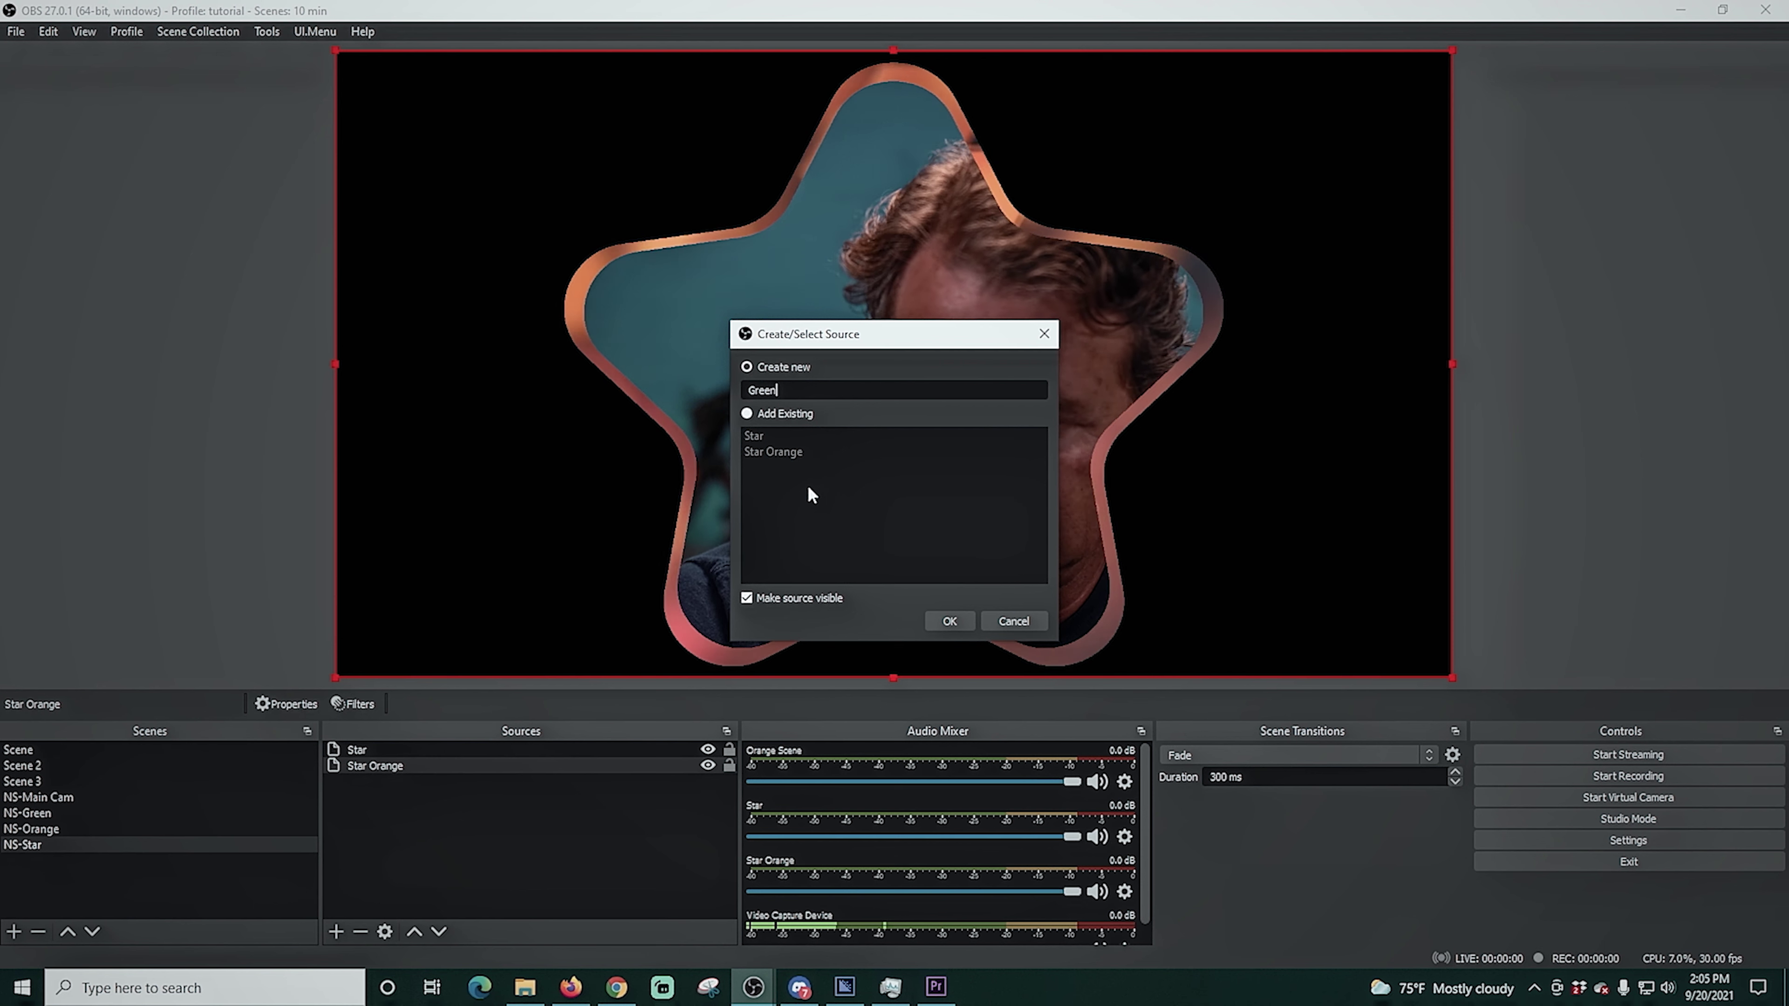
key("BackSpace")
key("BackSpace")
key("BackSpace")
key("BackSpace")
key("BackSpace")
type("S")
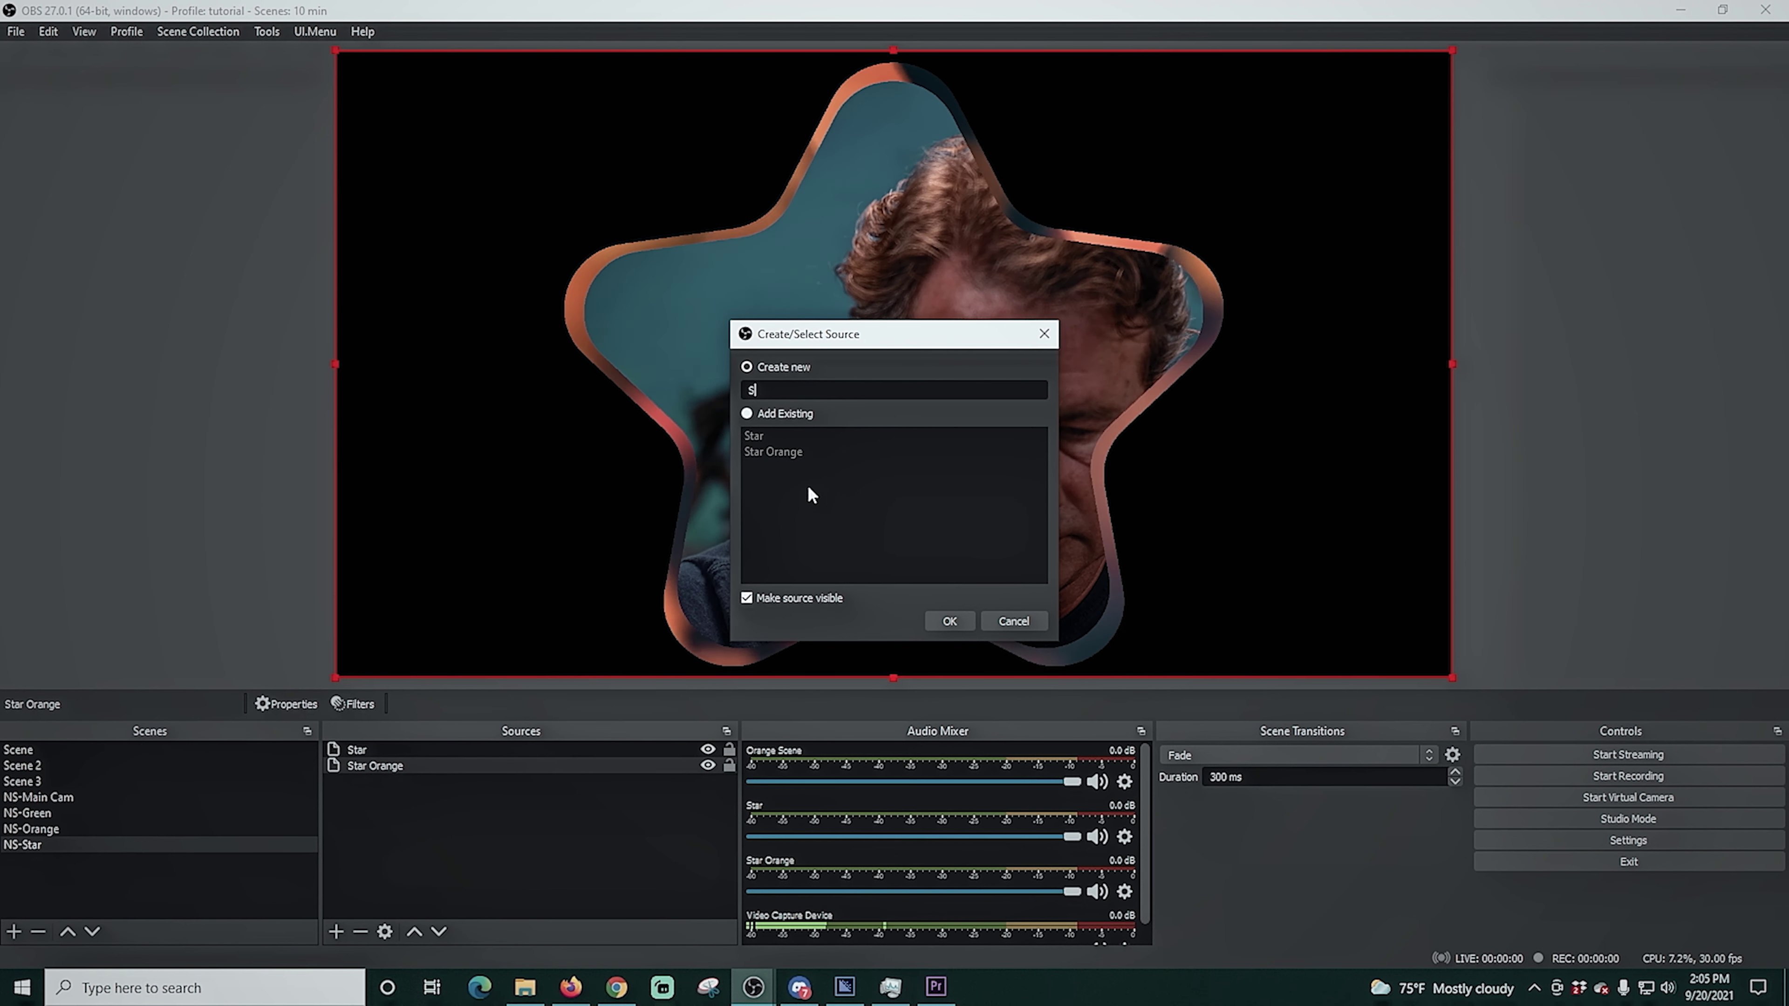
type("tar Green")
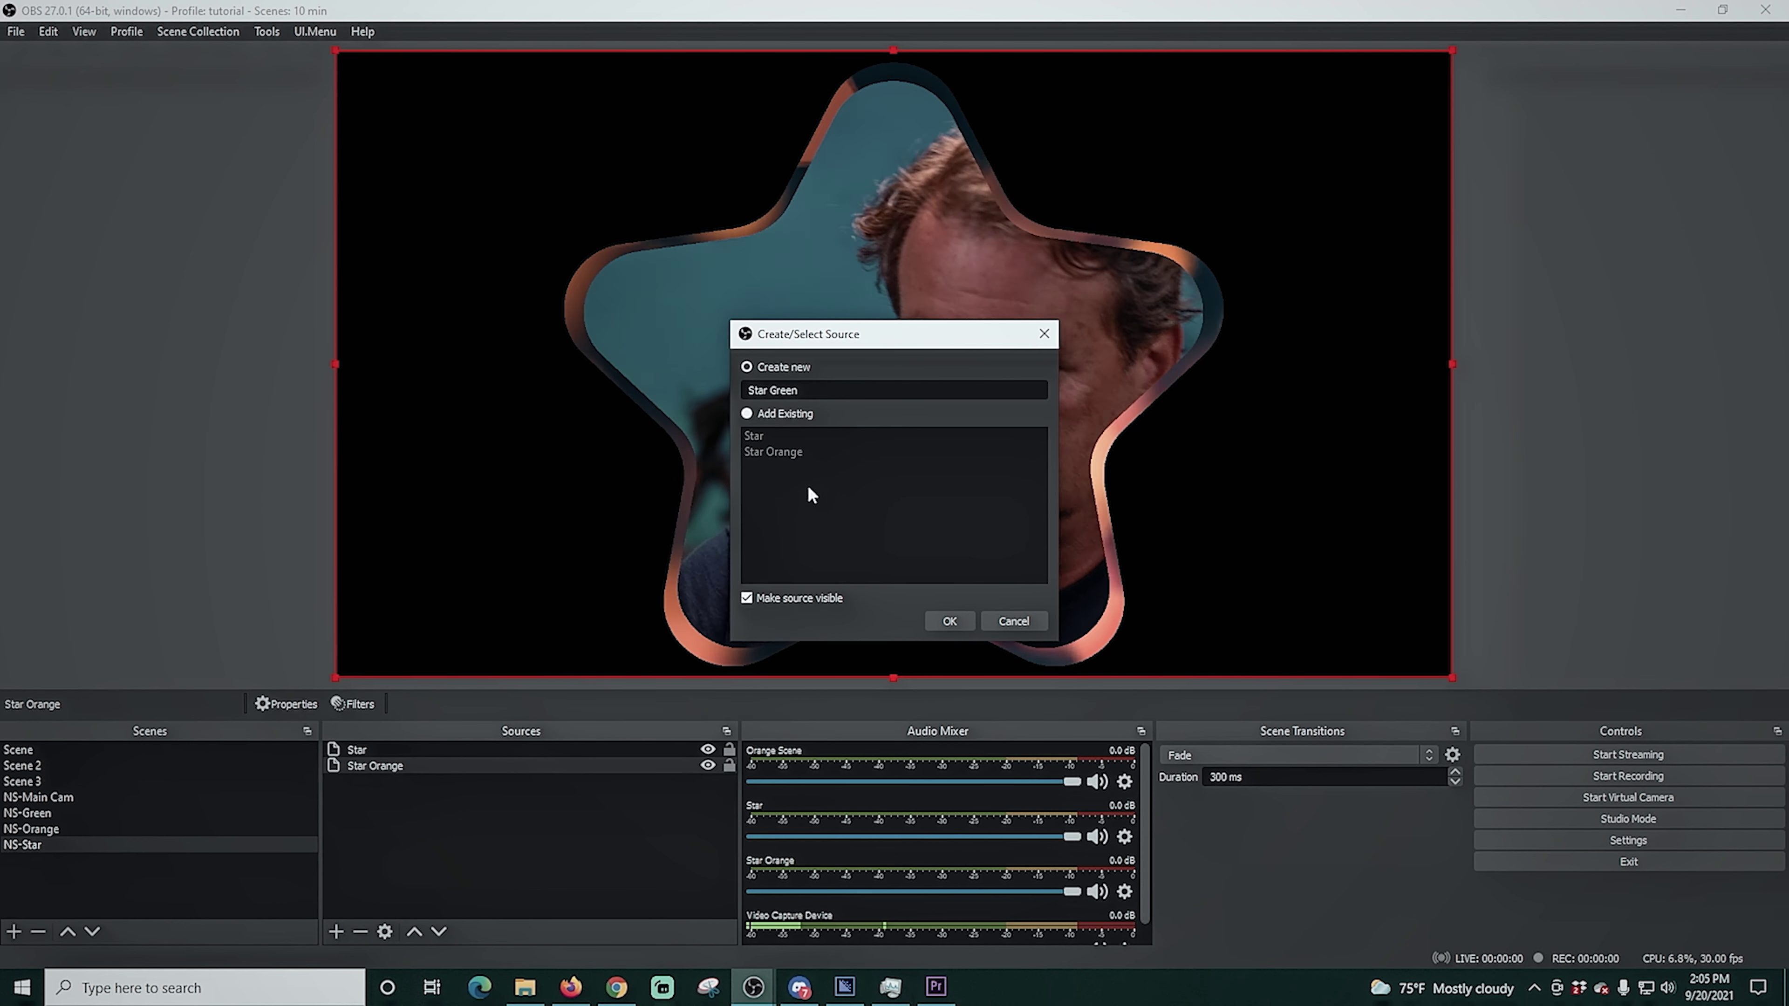
left_click(951, 620)
Set Star Green to mirror the Green Scene source and place it below Star Orange in the source order
left_click(843, 631)
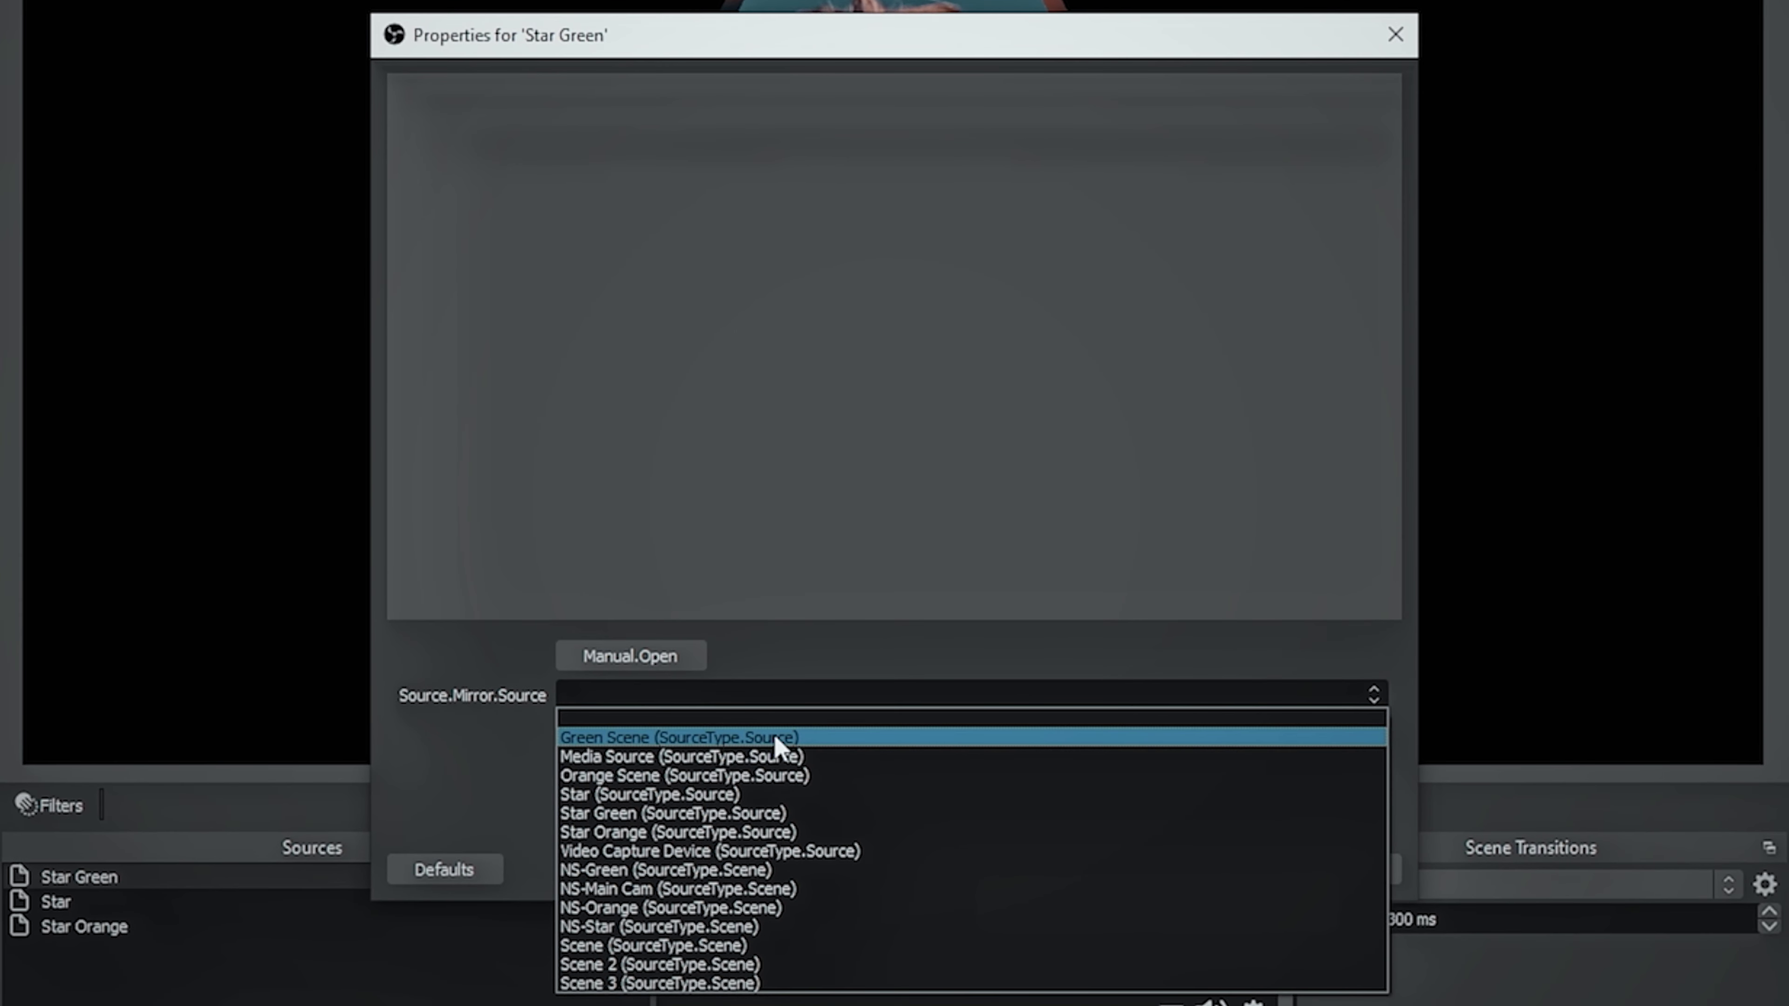
left_click(775, 745)
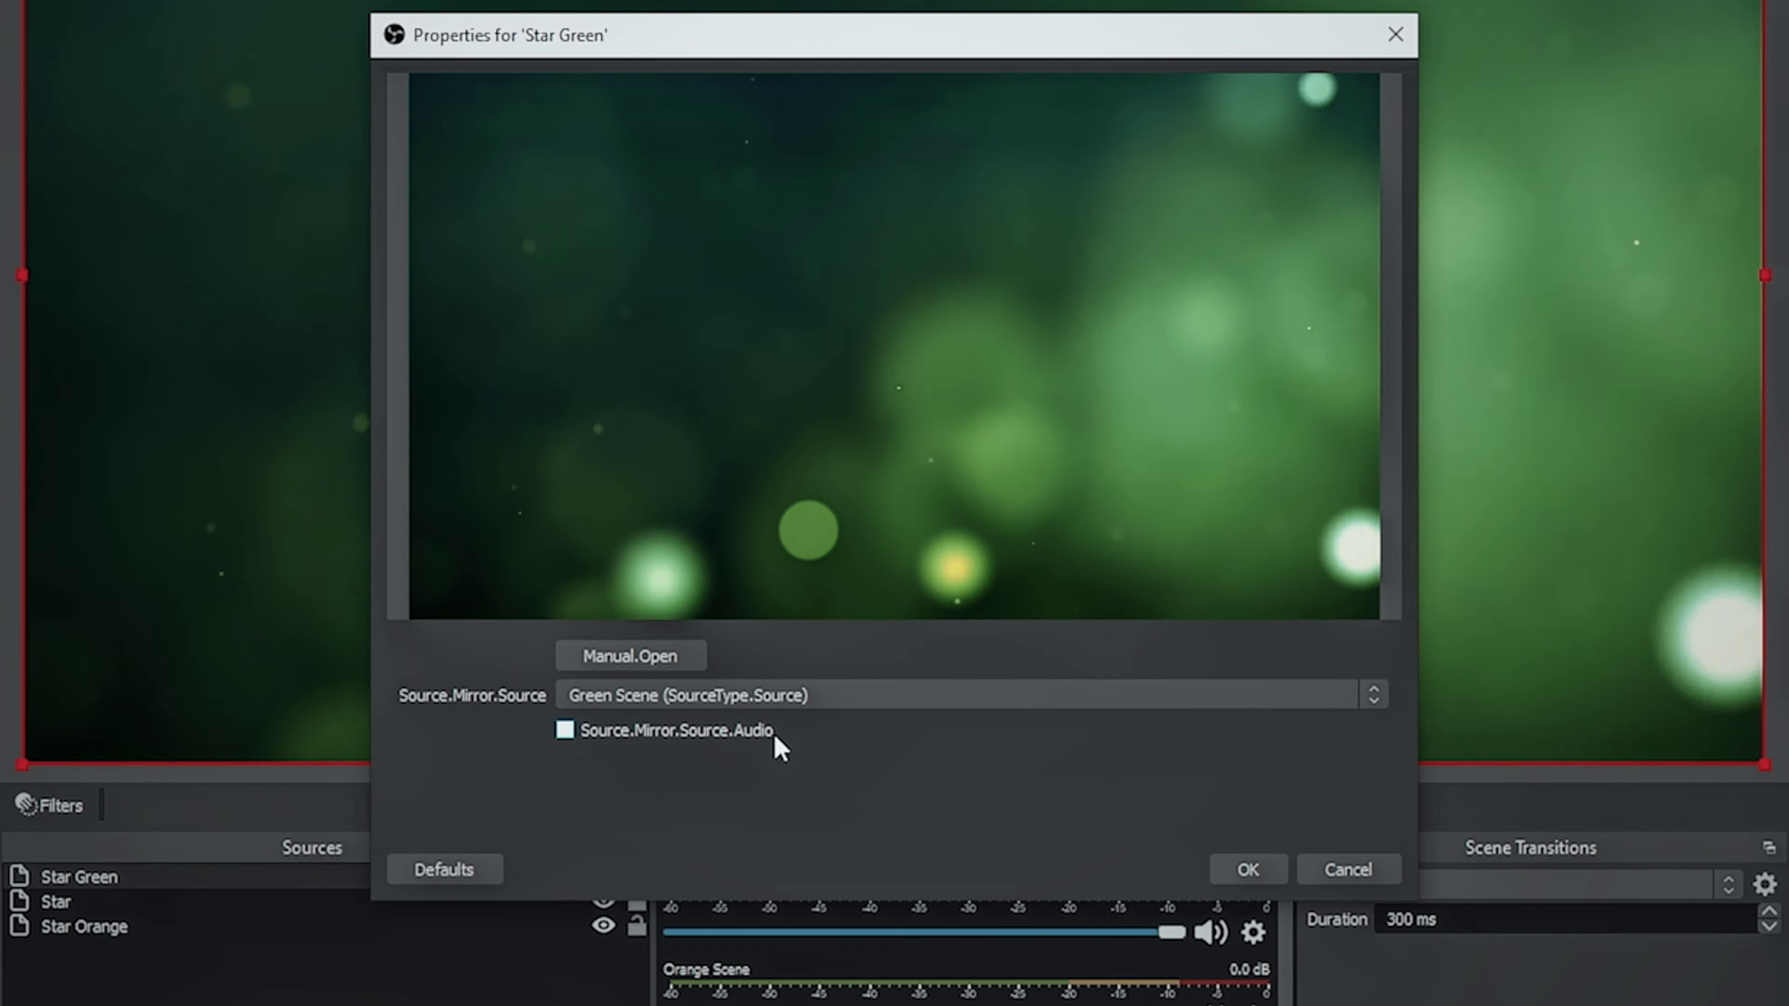
left_click(1254, 865)
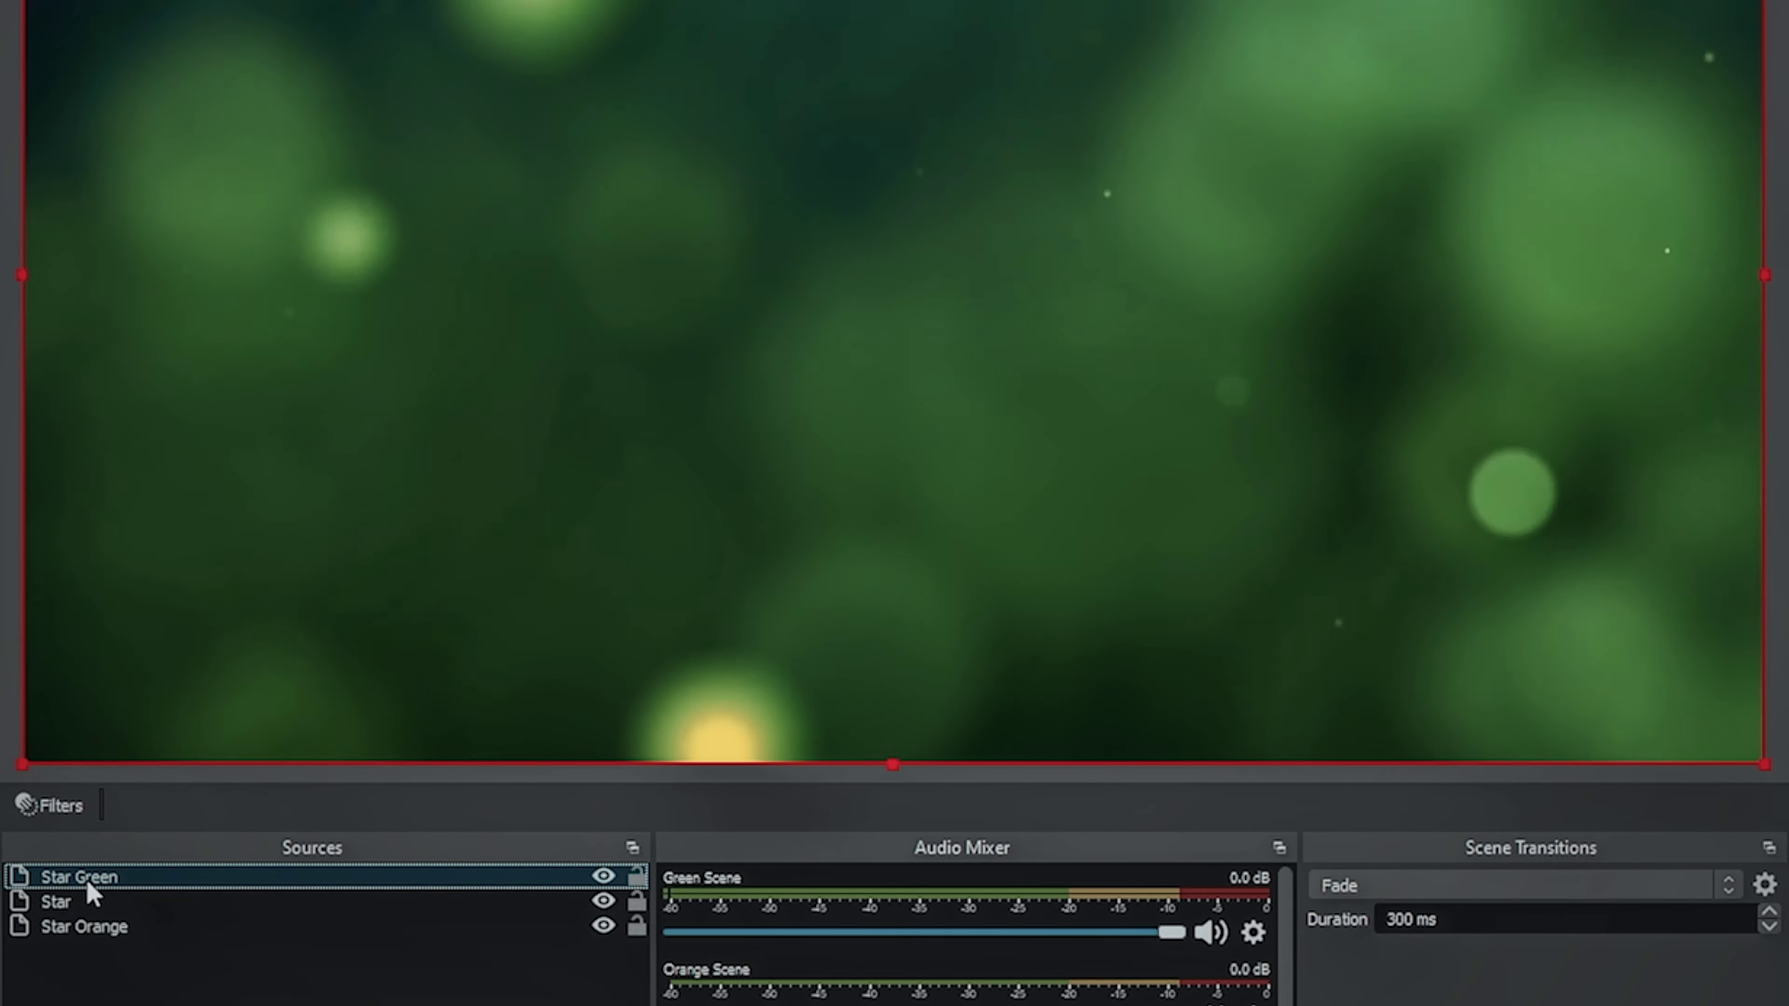
left_click_drag(52, 881, 92, 984)
Add an Image Mask/Blend effect filter to the Star Green source, keeping the default filter name
right_click(118, 940)
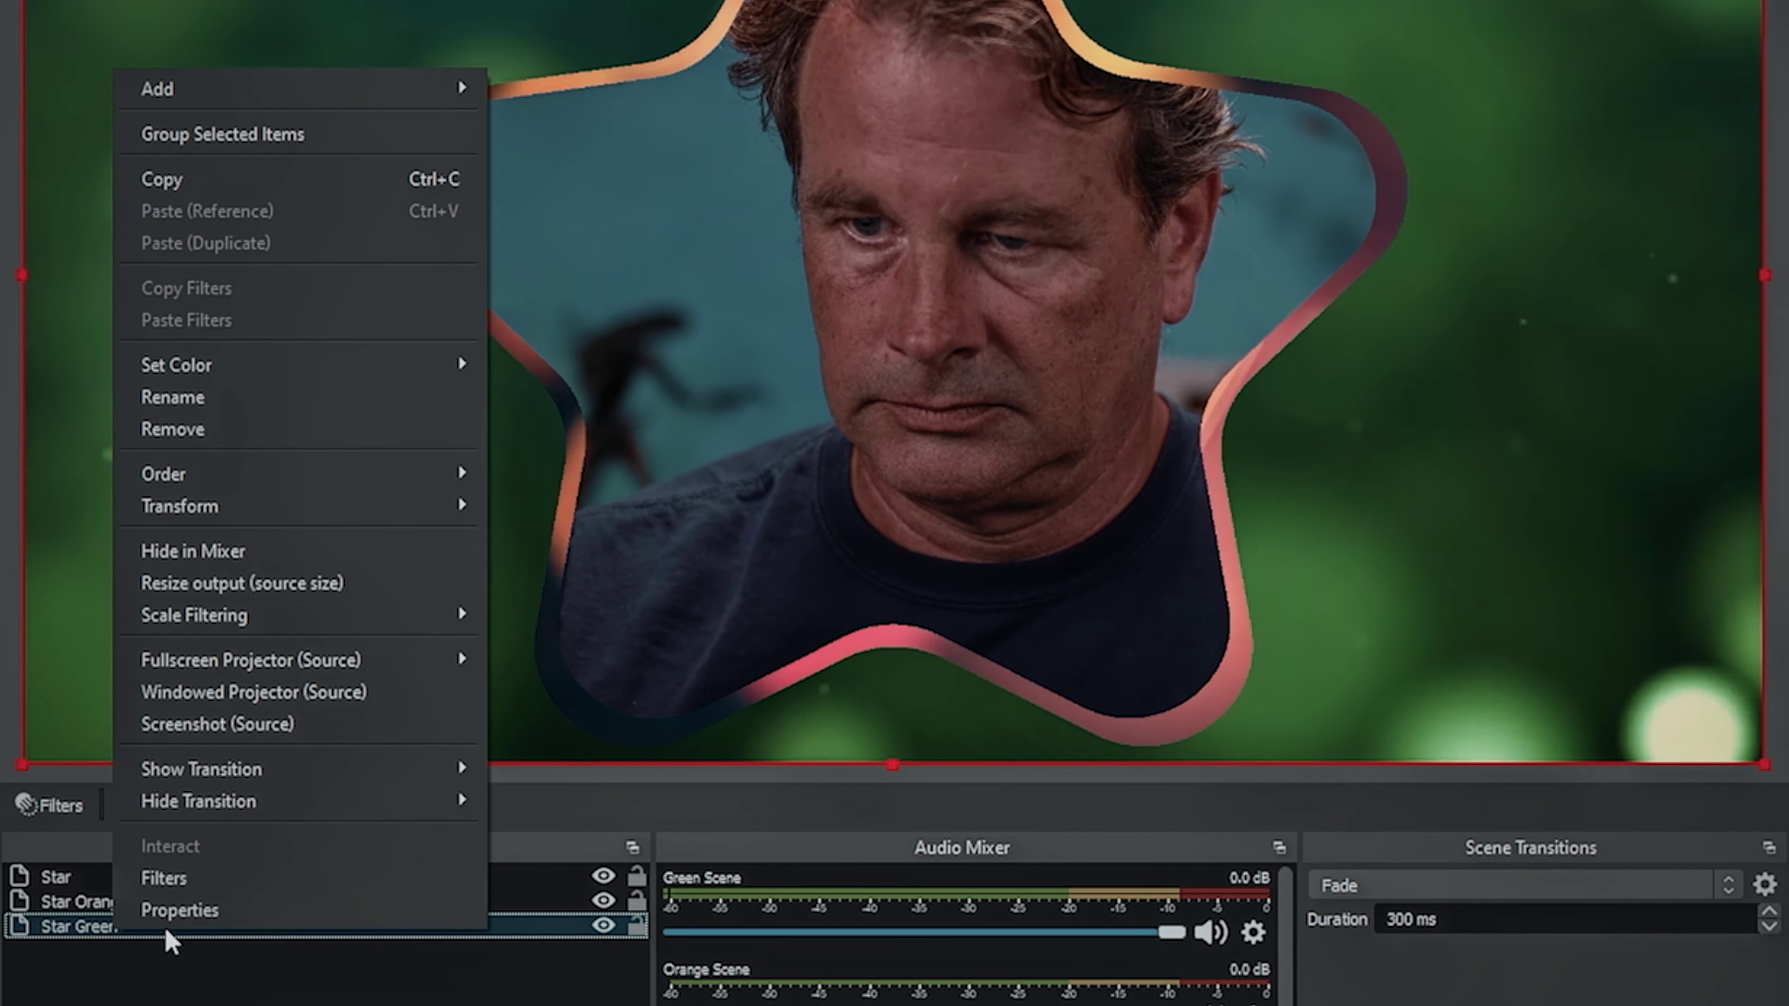
left_click(169, 879)
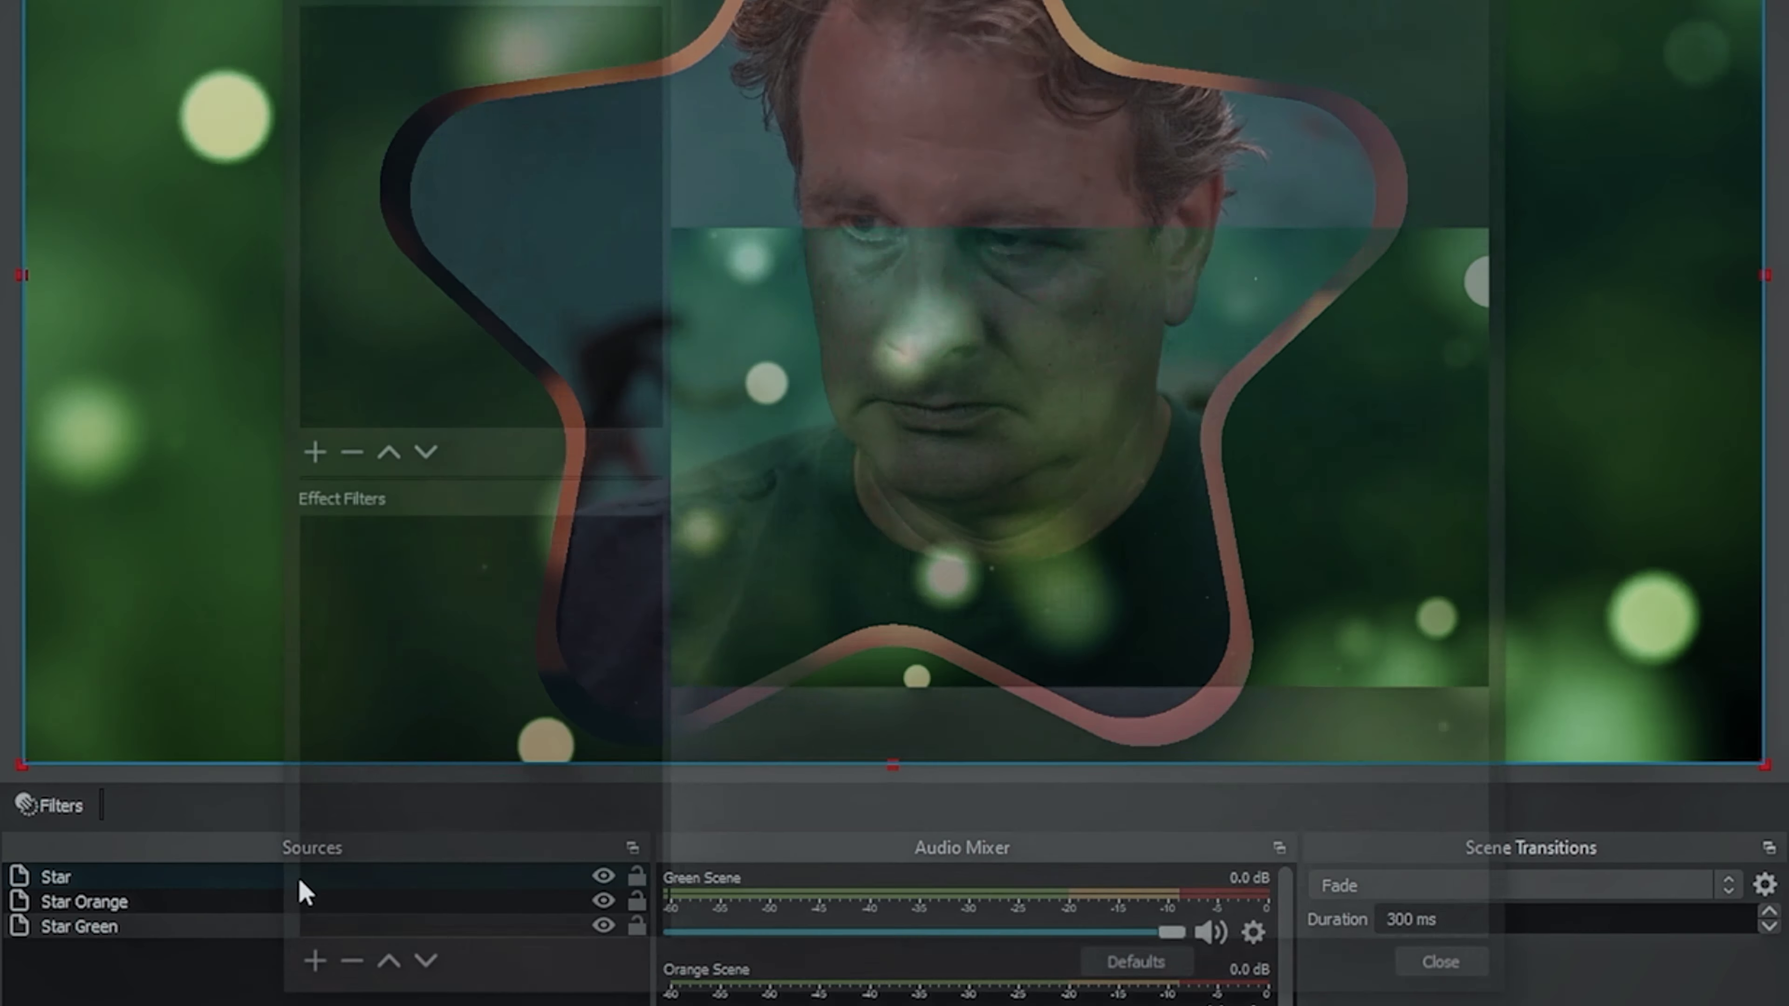
left_click(305, 976)
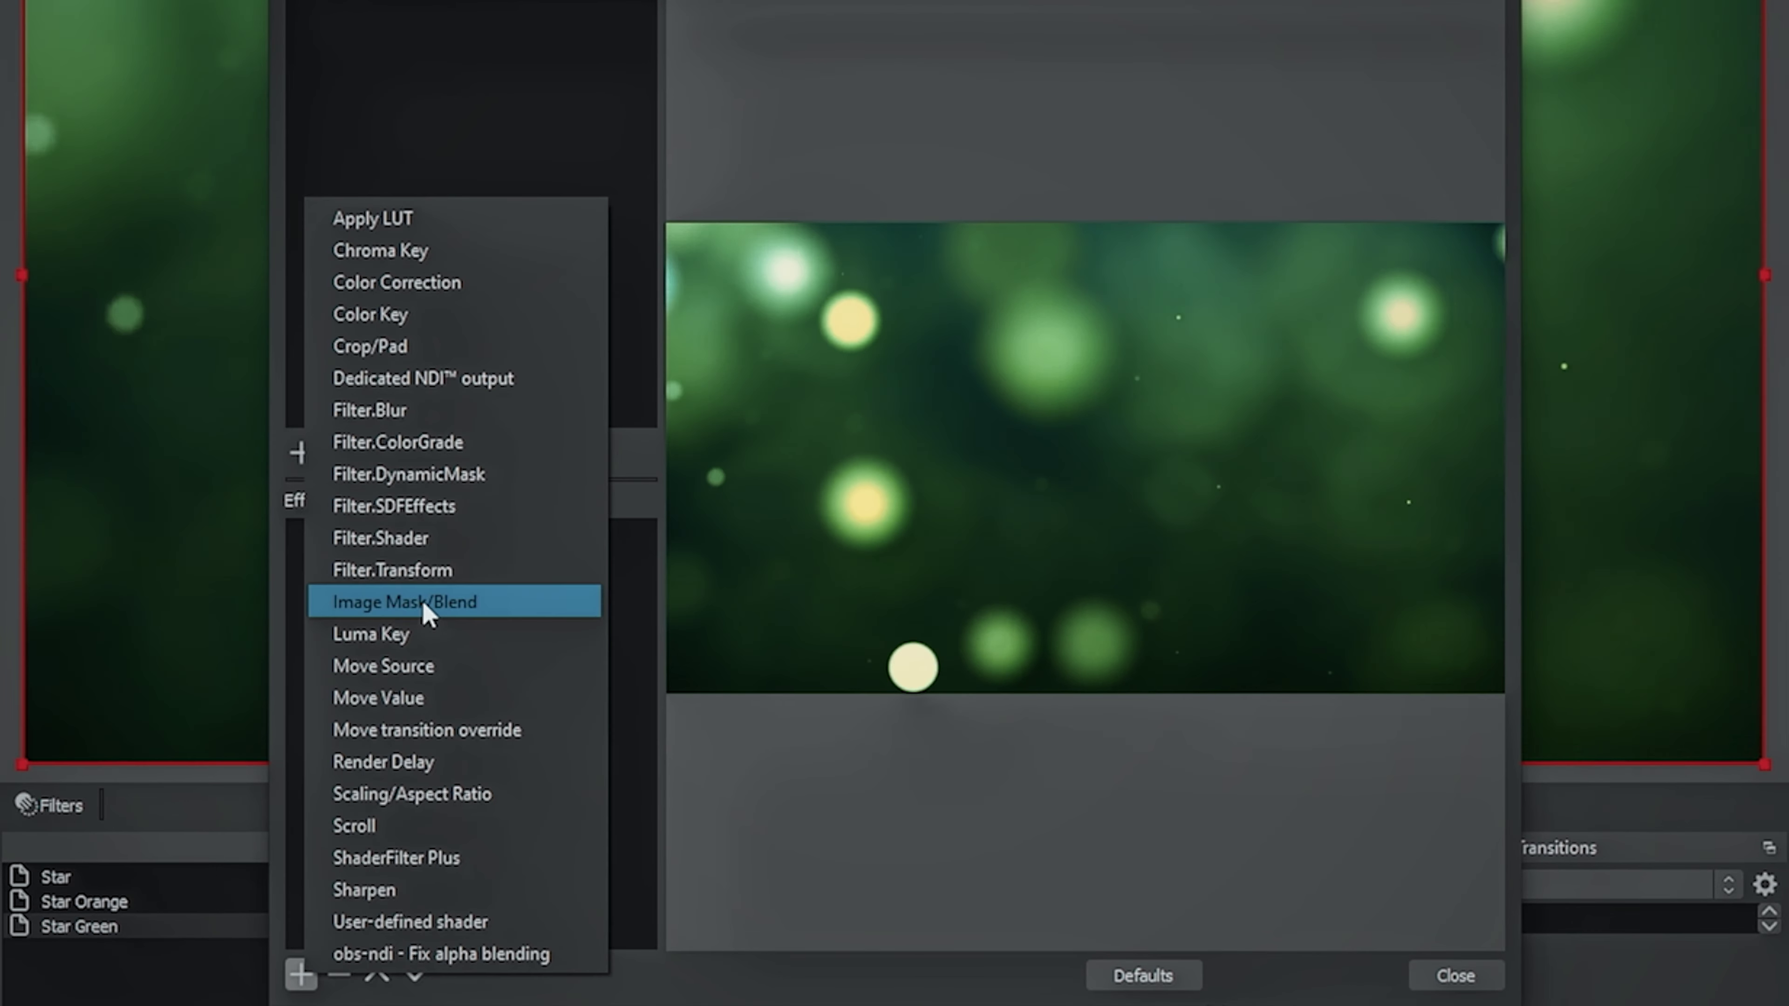
left_click(428, 602)
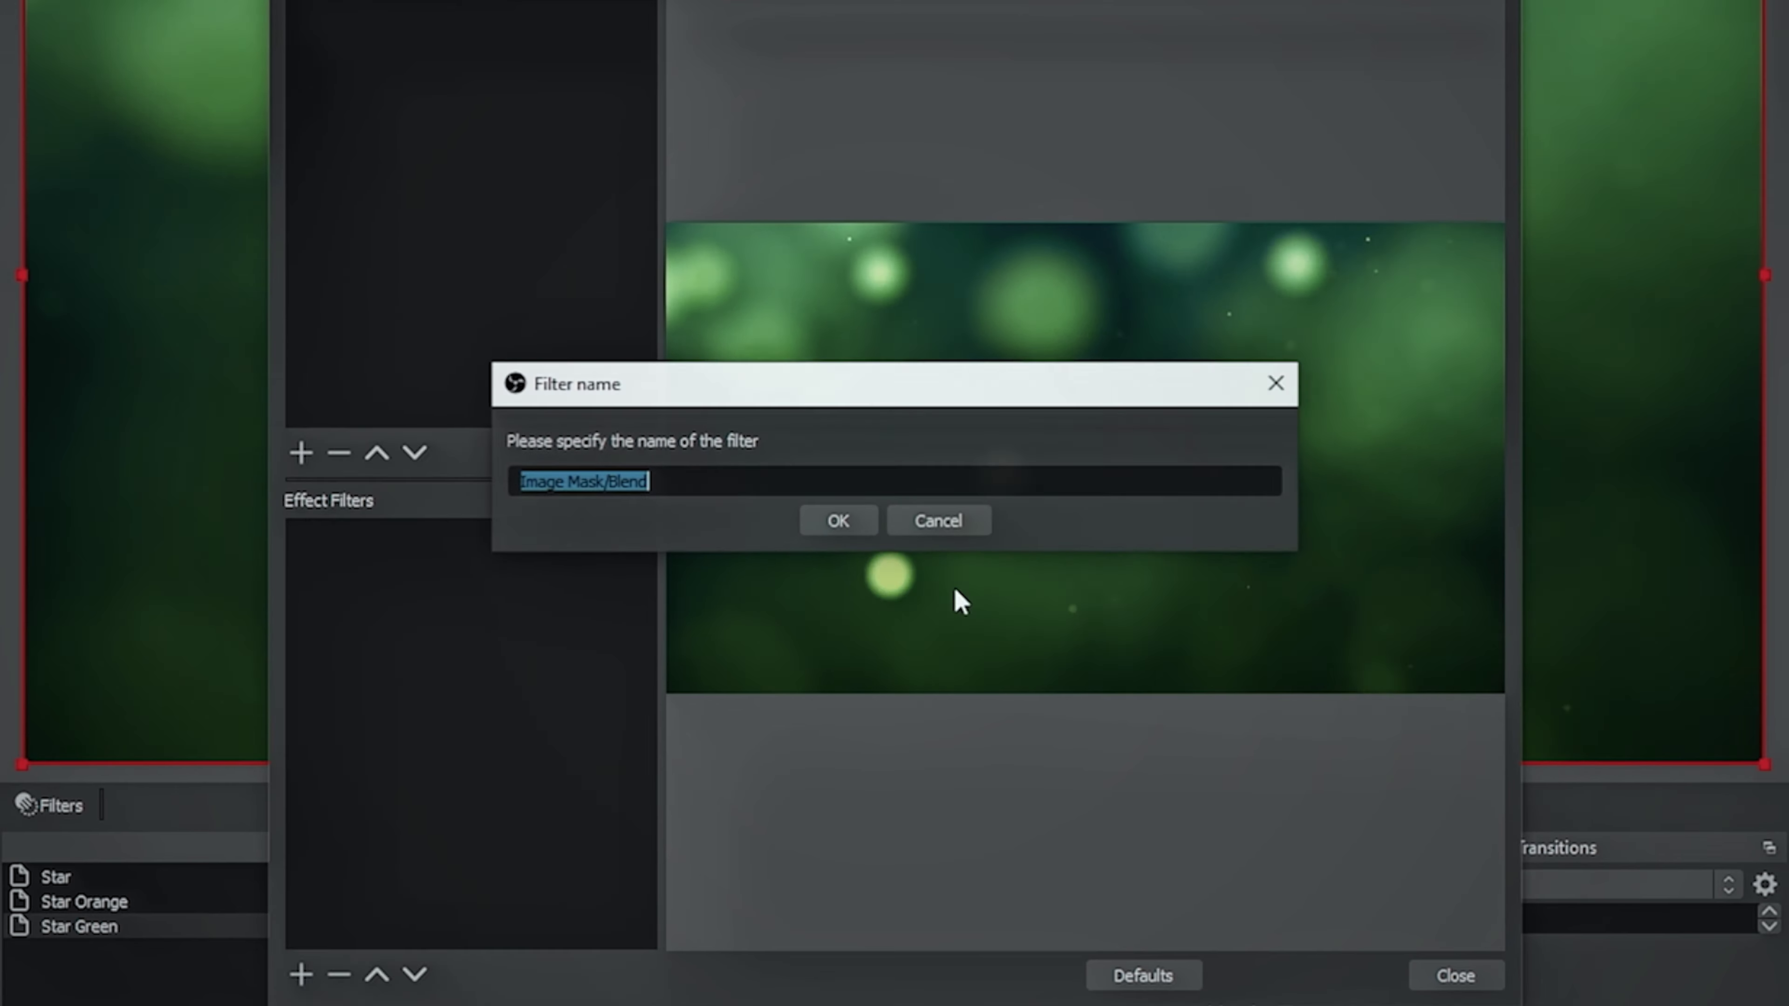
left_click(837, 521)
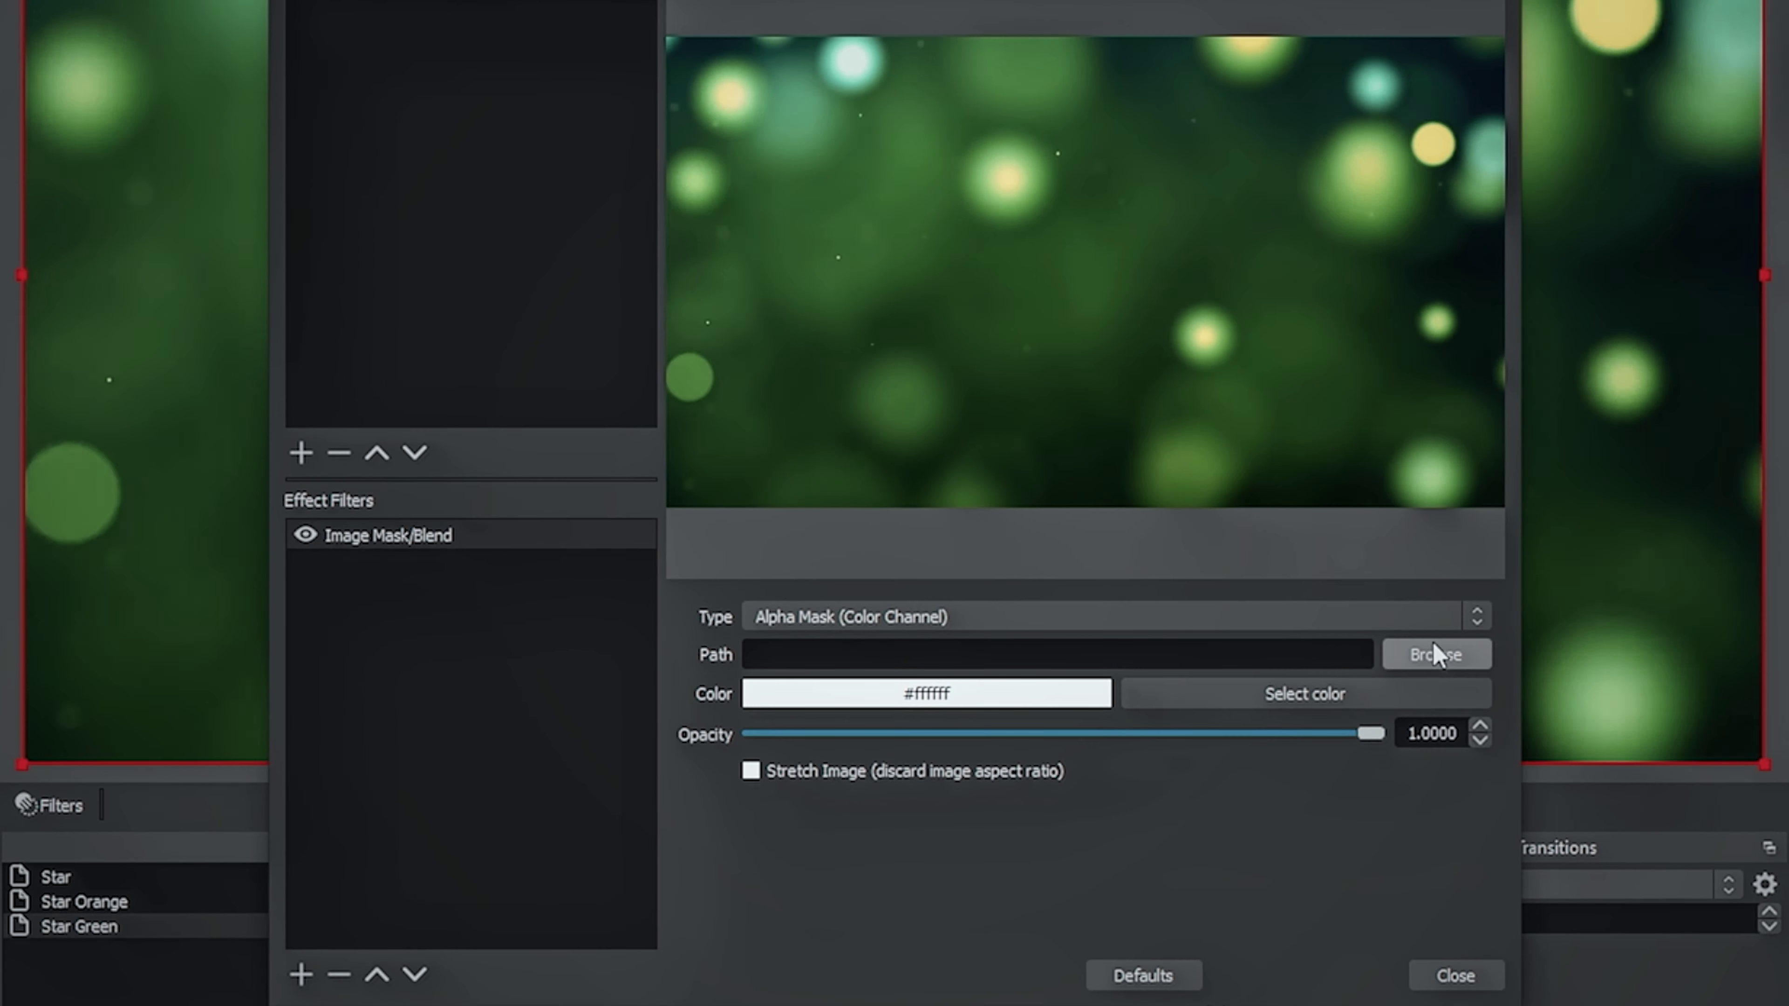
Load star 3.png from the Camera Masks folder as Star Green's mask image and shift the source slightly to the right on the canvas
left_click(1469, 659)
scroll(1034, 432, "down", 3)
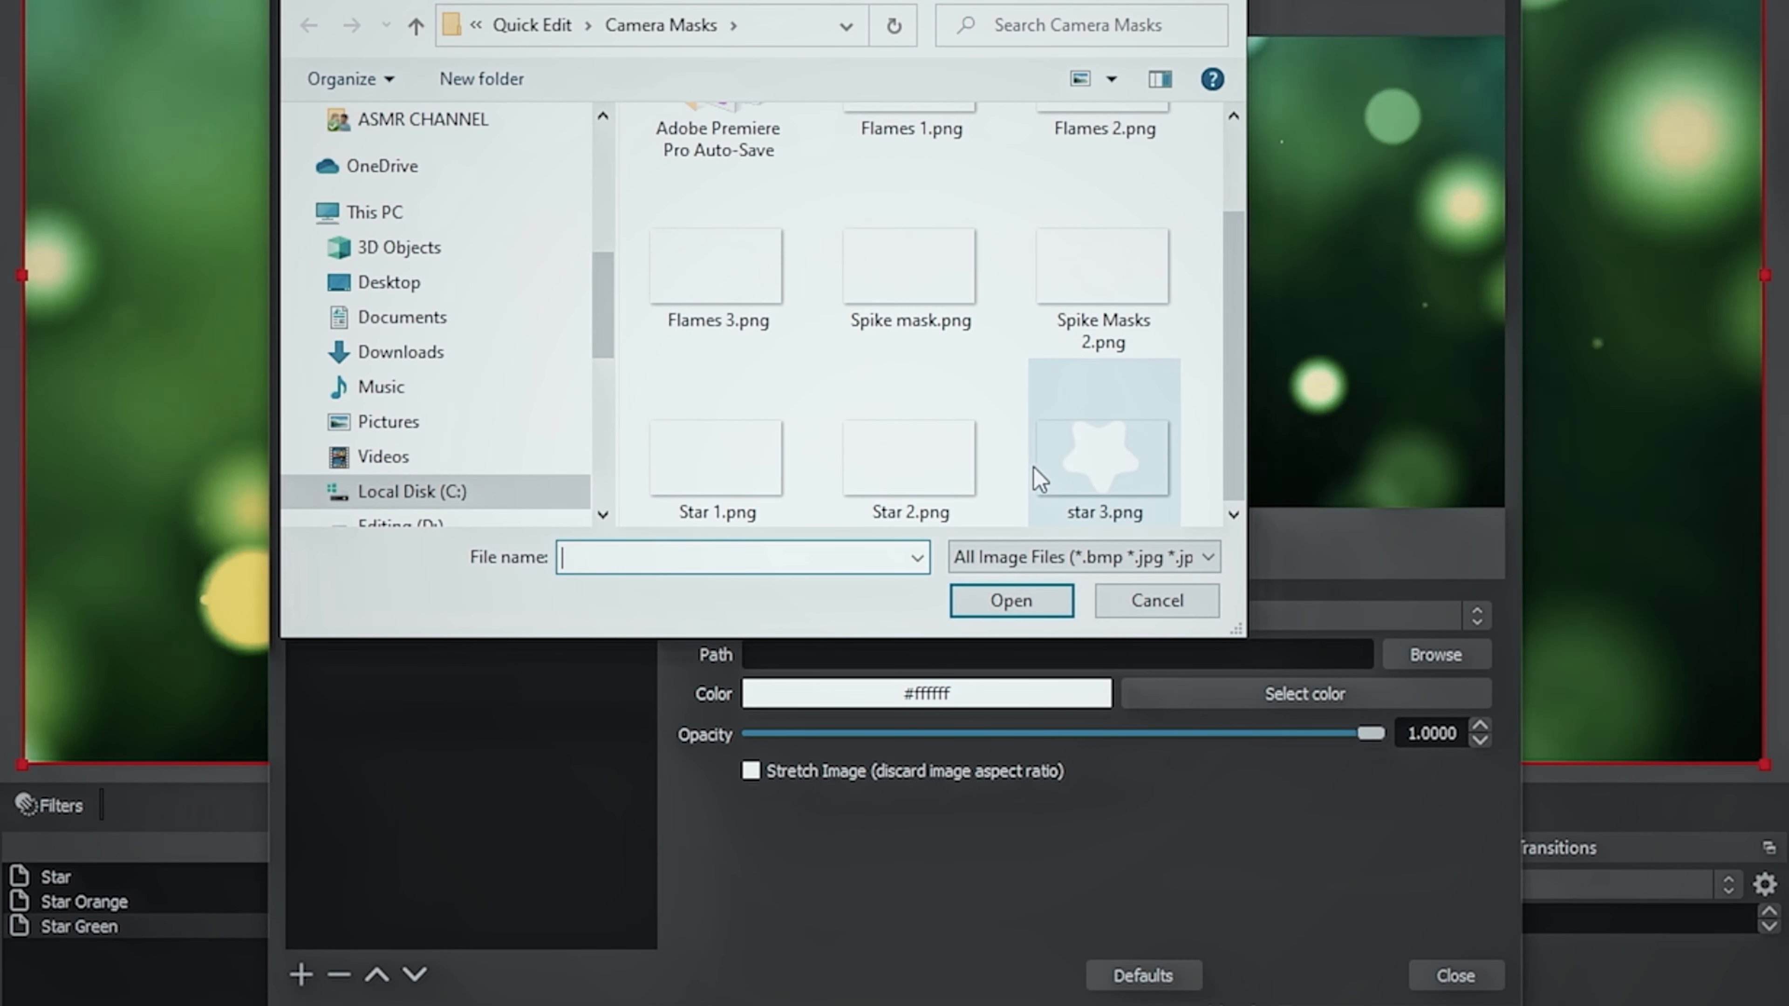
left_click(1116, 475)
left_click(1022, 602)
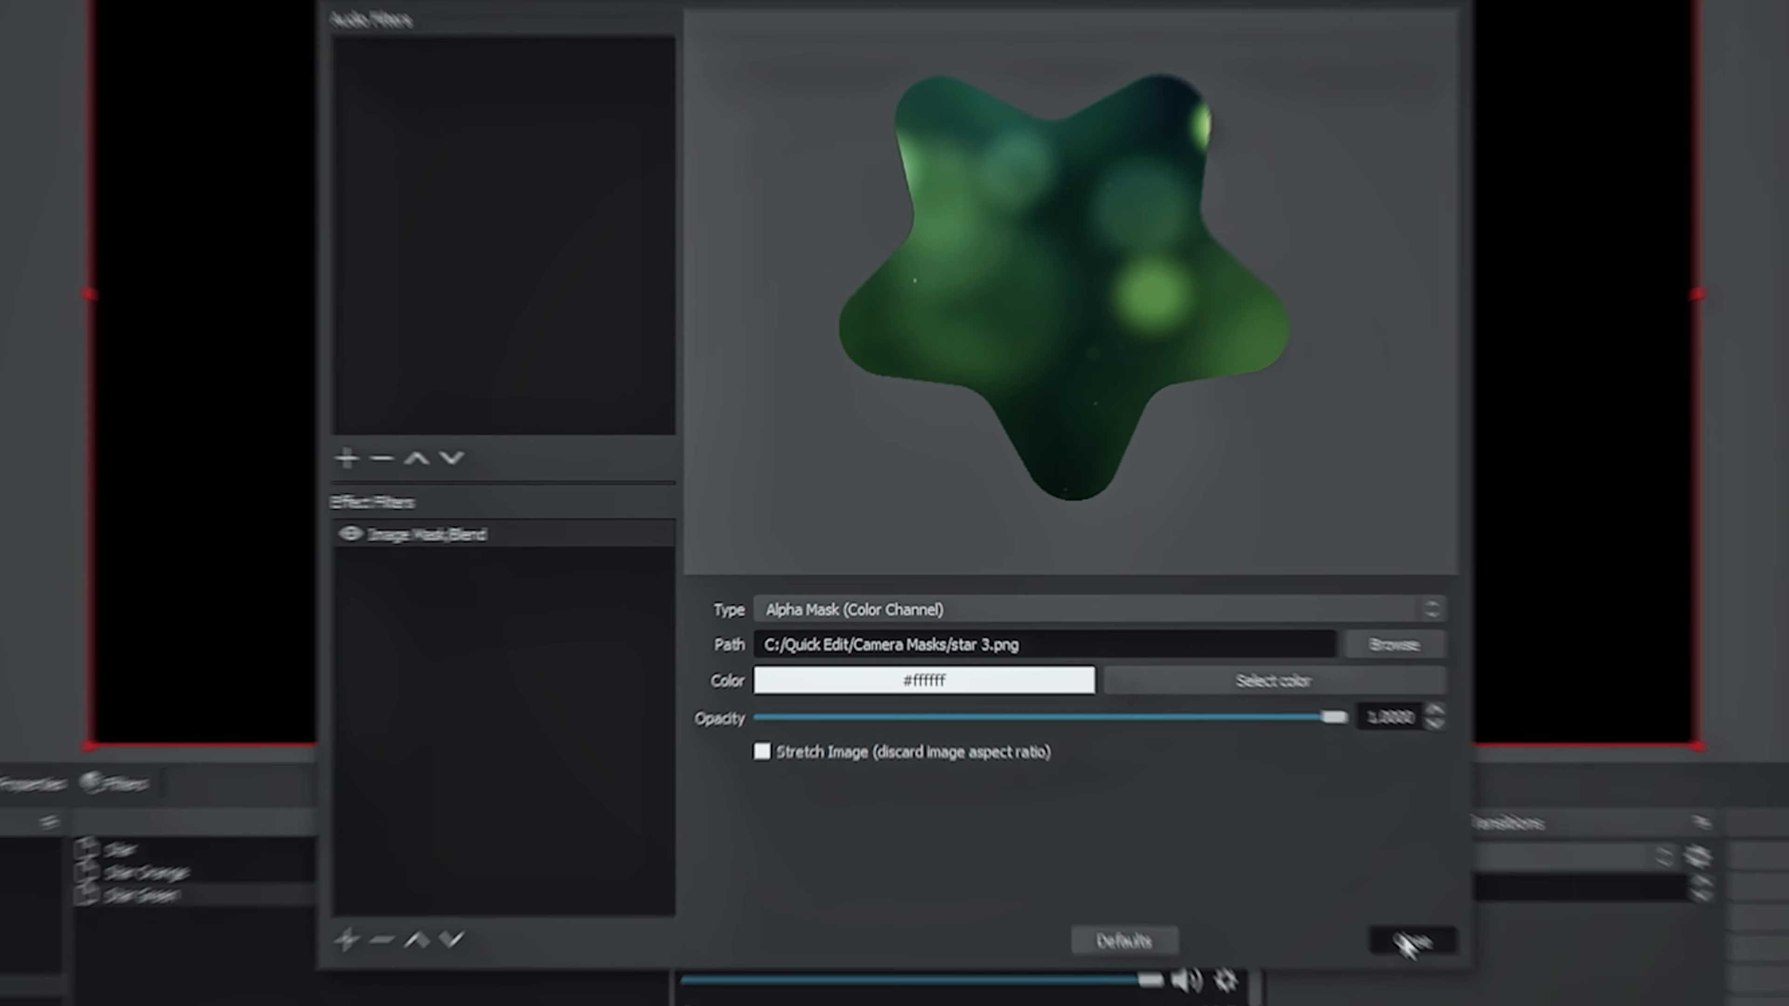
left_click(1430, 976)
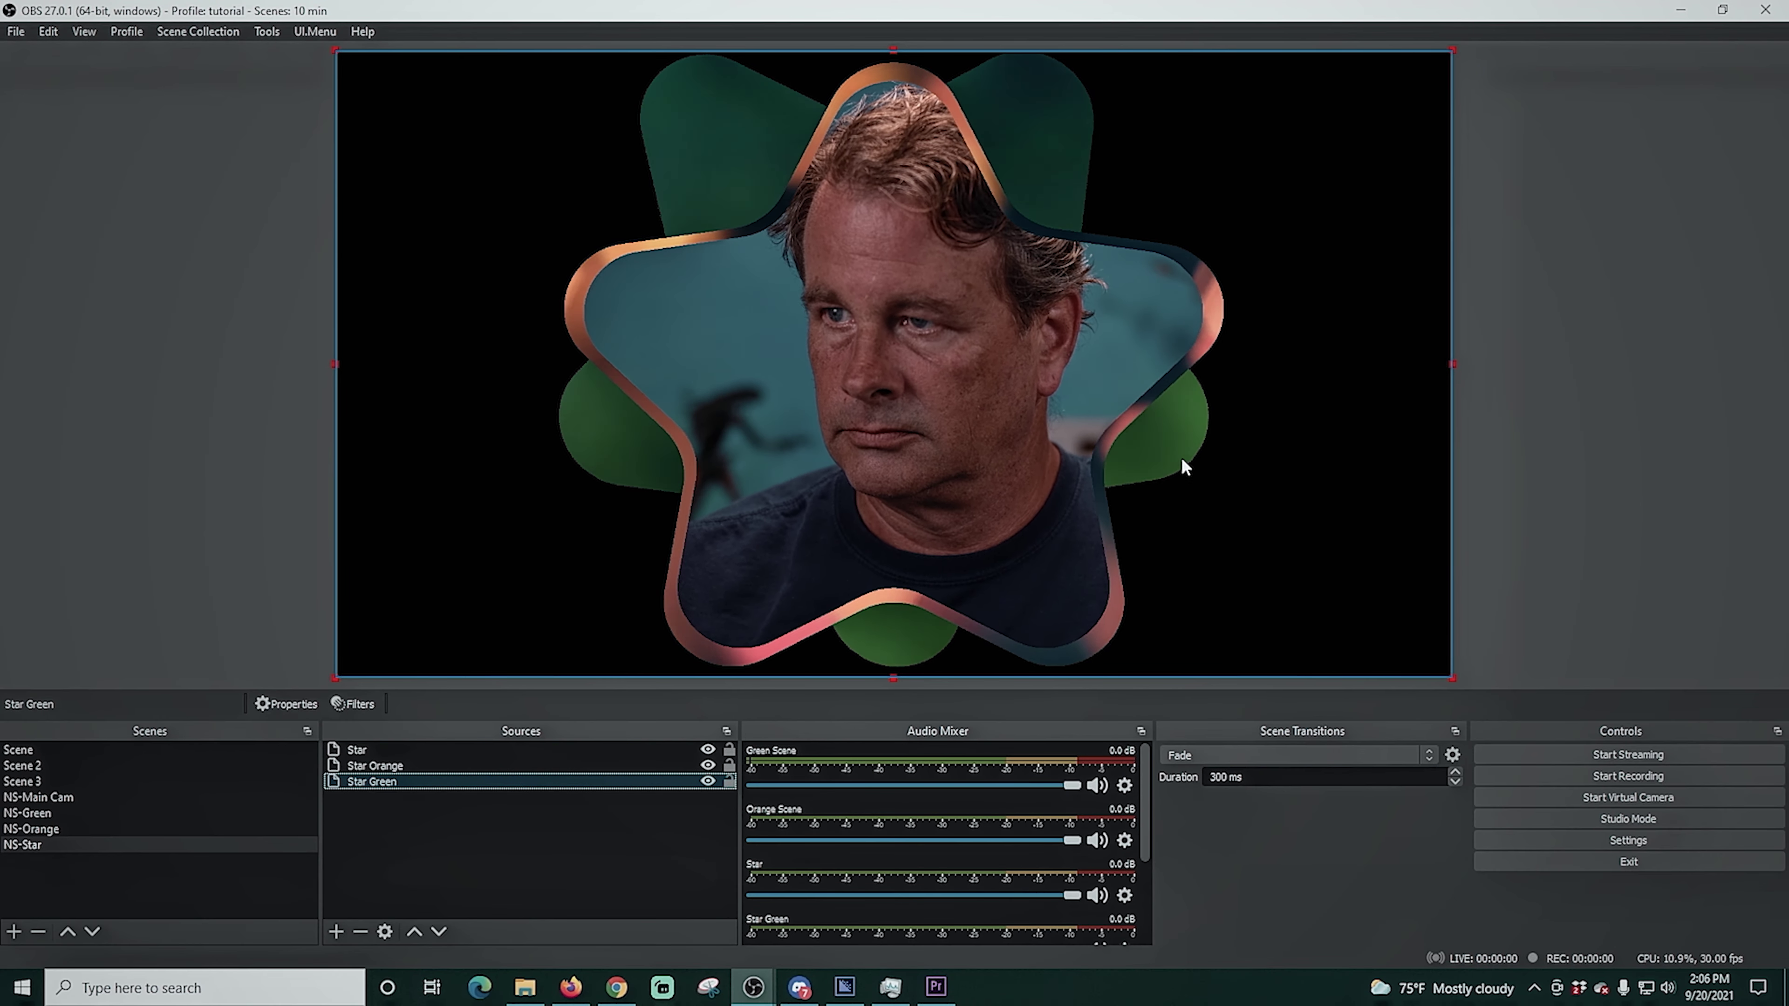
left_click_drag(1178, 439, 1186, 439)
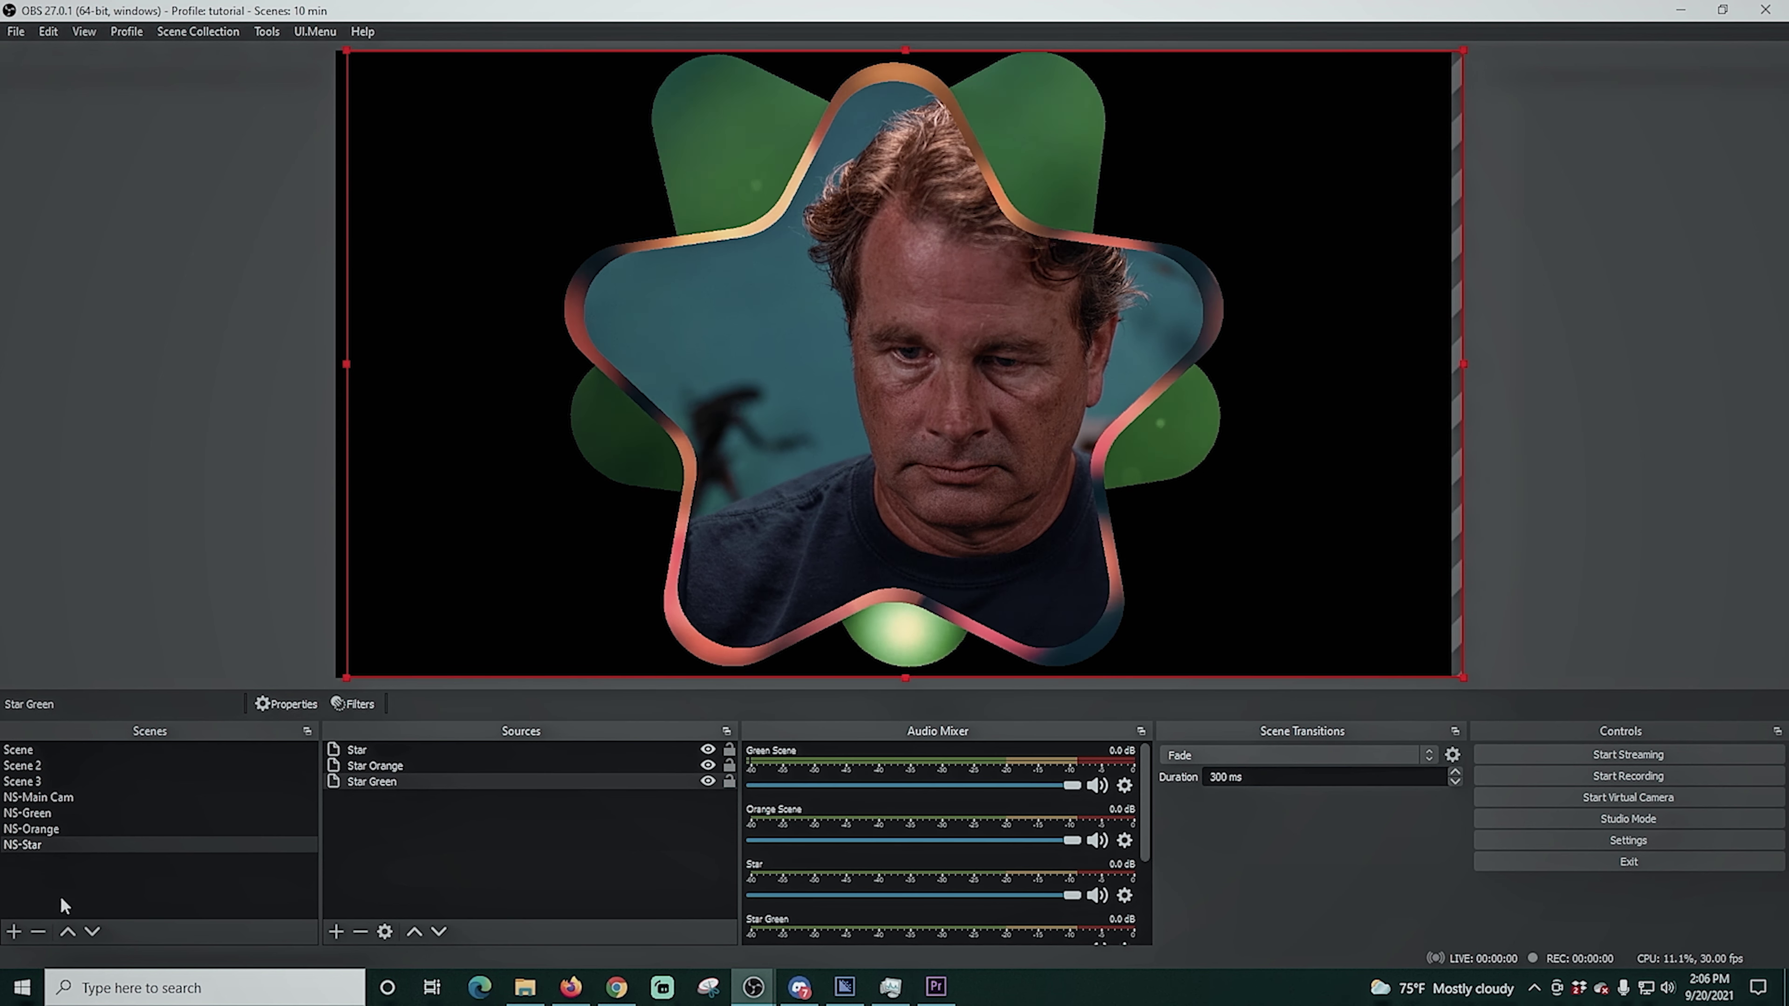
Create a new scene named NS-Spikes
left_click(13, 932)
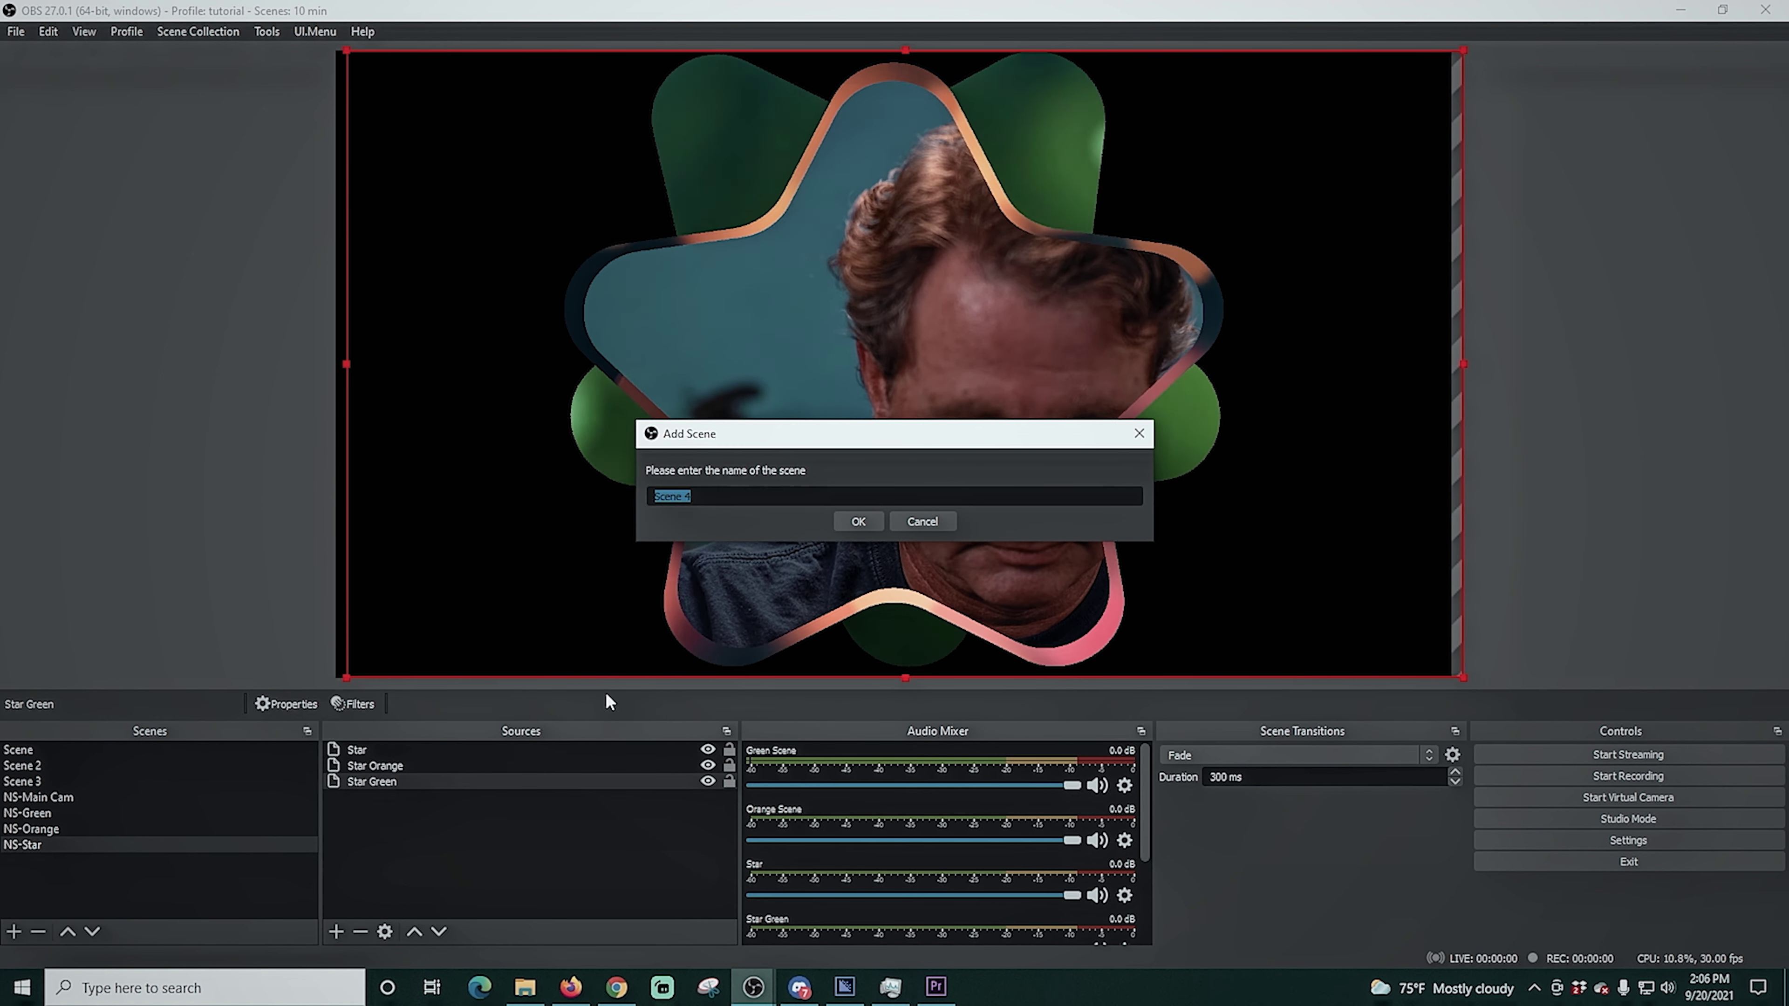
type("N")
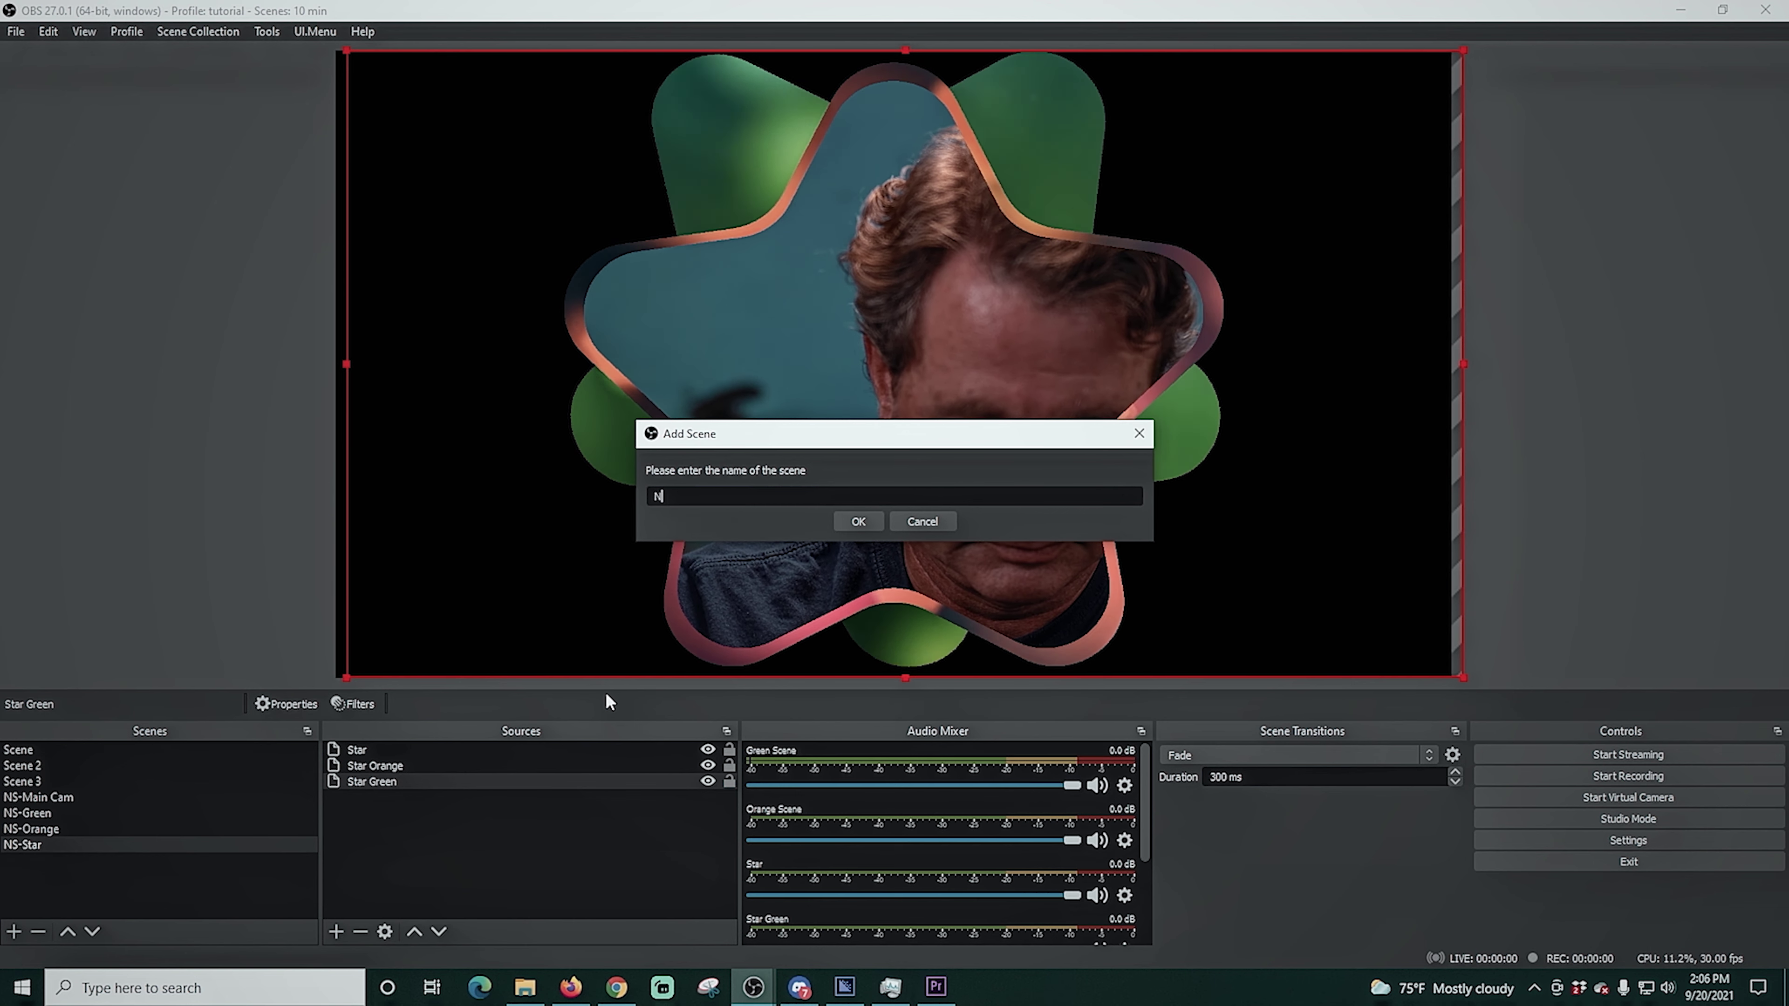
type("S-Spikes")
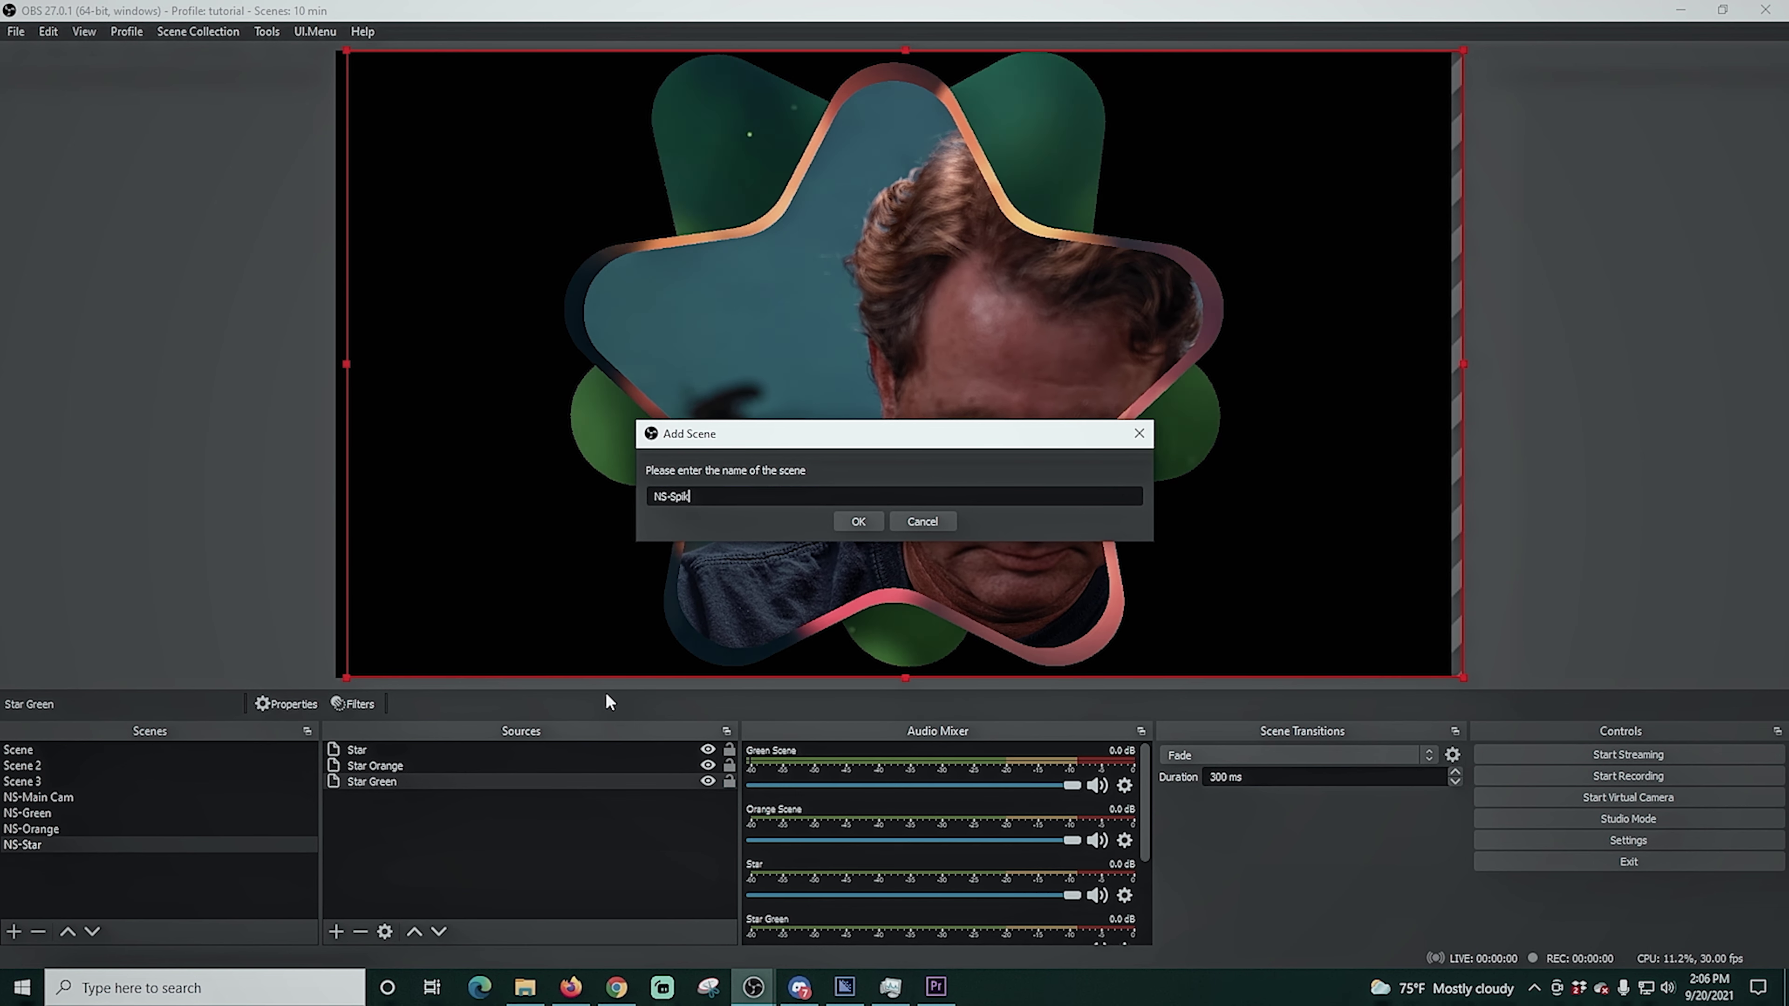
left_click(850, 522)
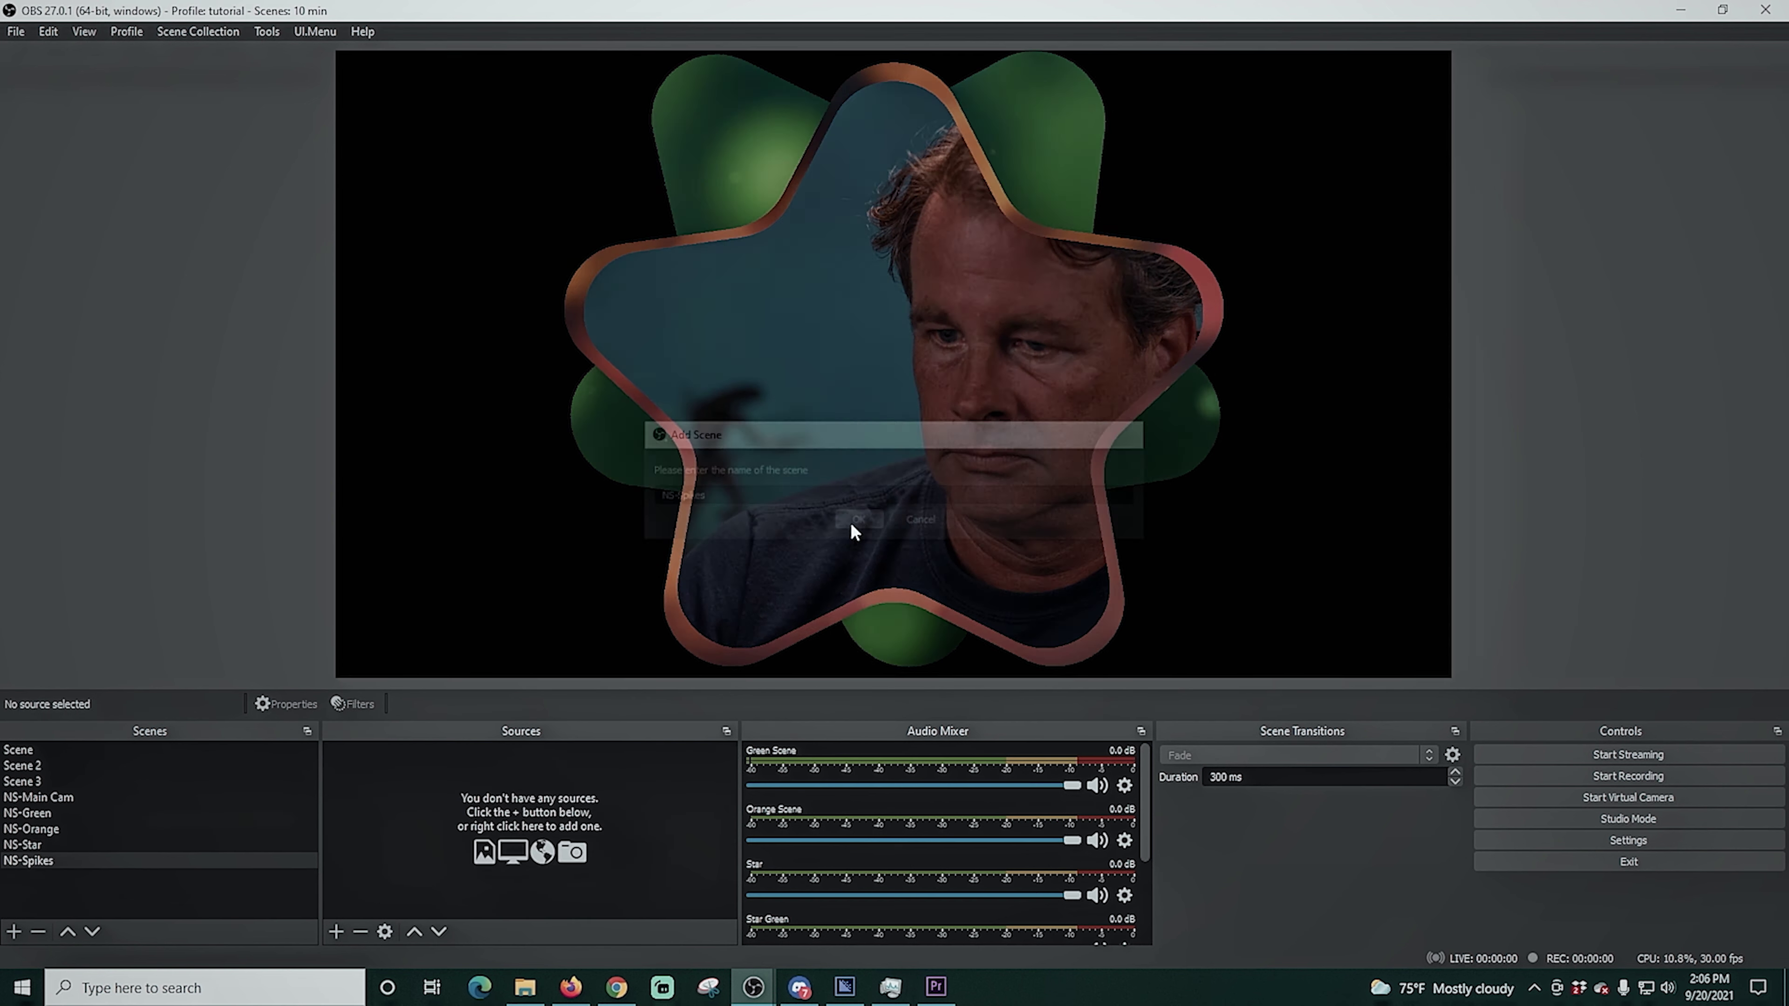
Add a Source.Mirror source named Spikes to the NS-Spikes scene and set it to mirror the Video Capture Device source
left_click(334, 932)
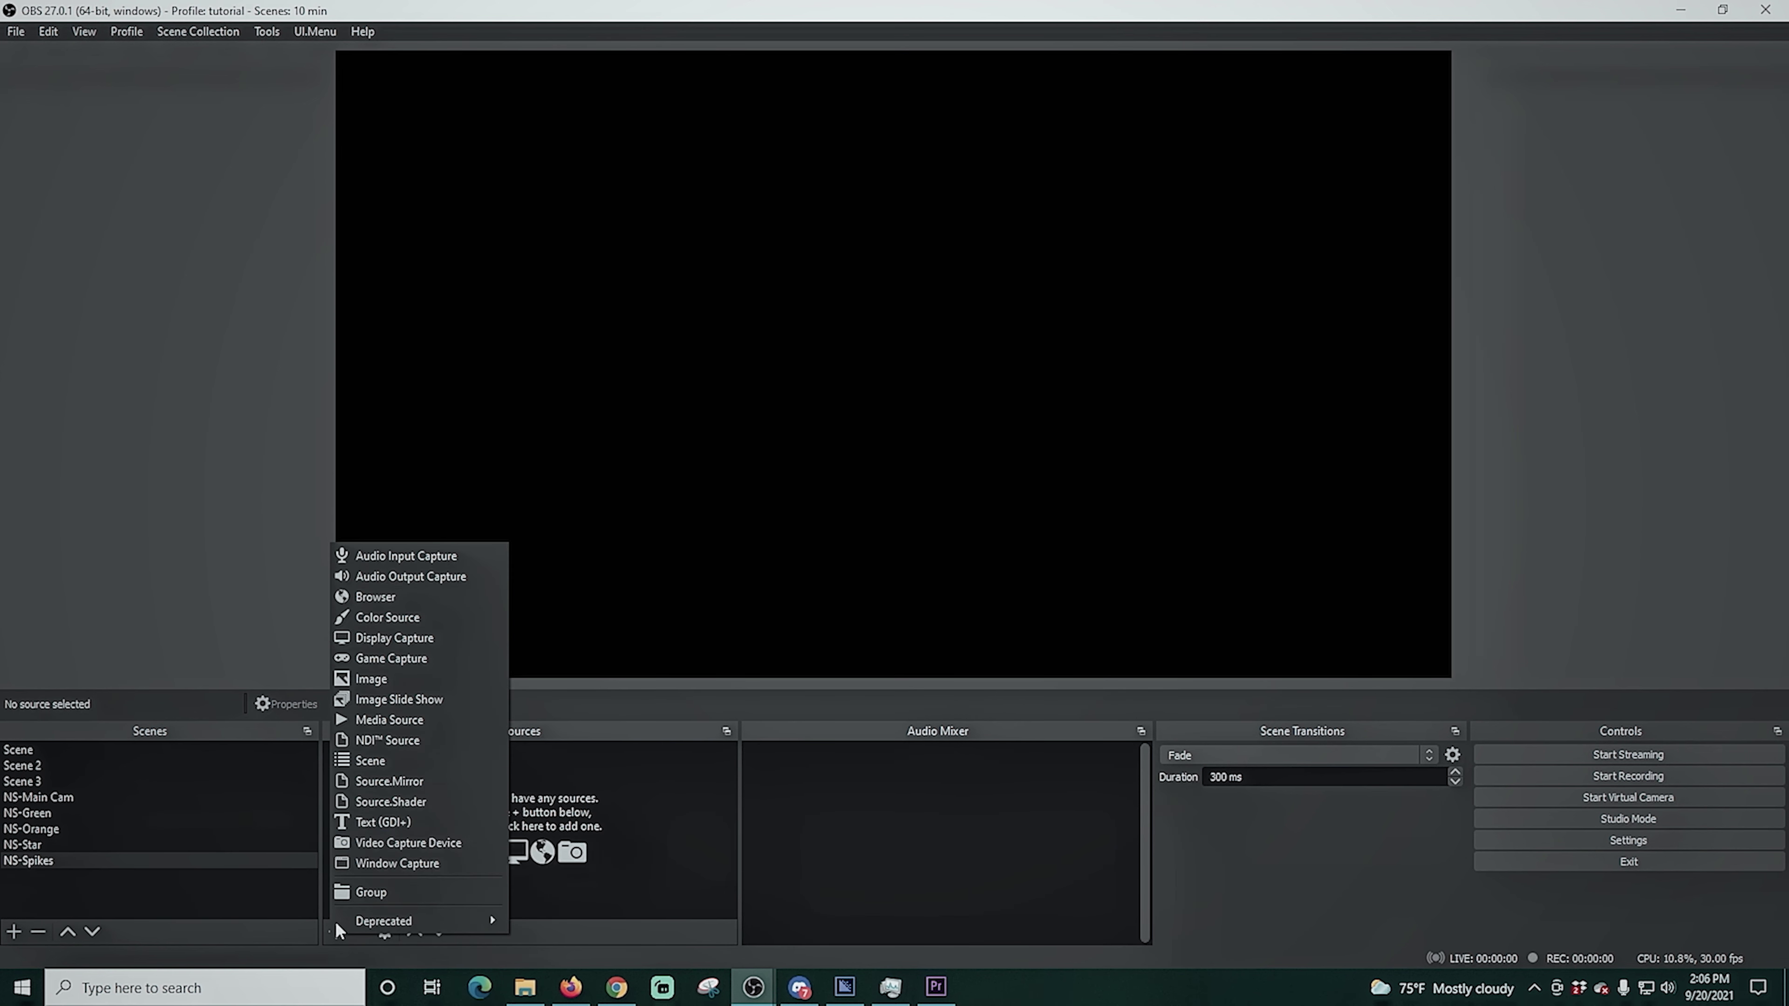
left_click(374, 780)
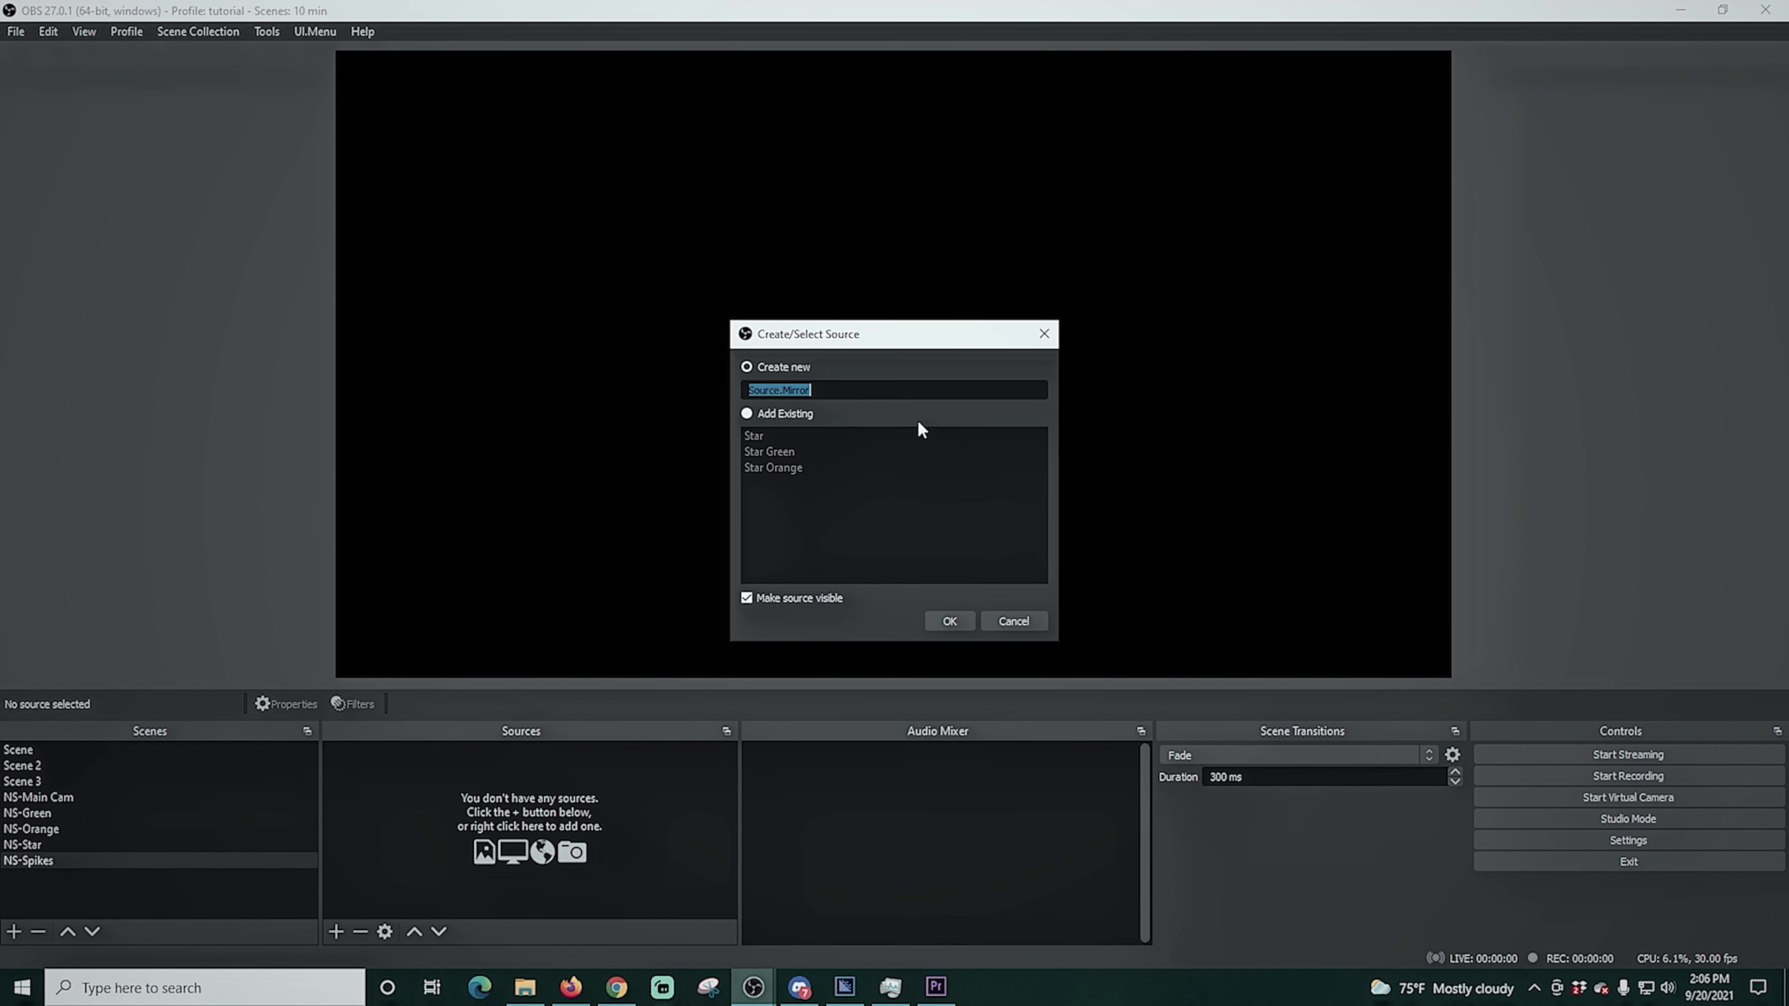
type("Spikes")
left_click(950, 621)
left_click(804, 624)
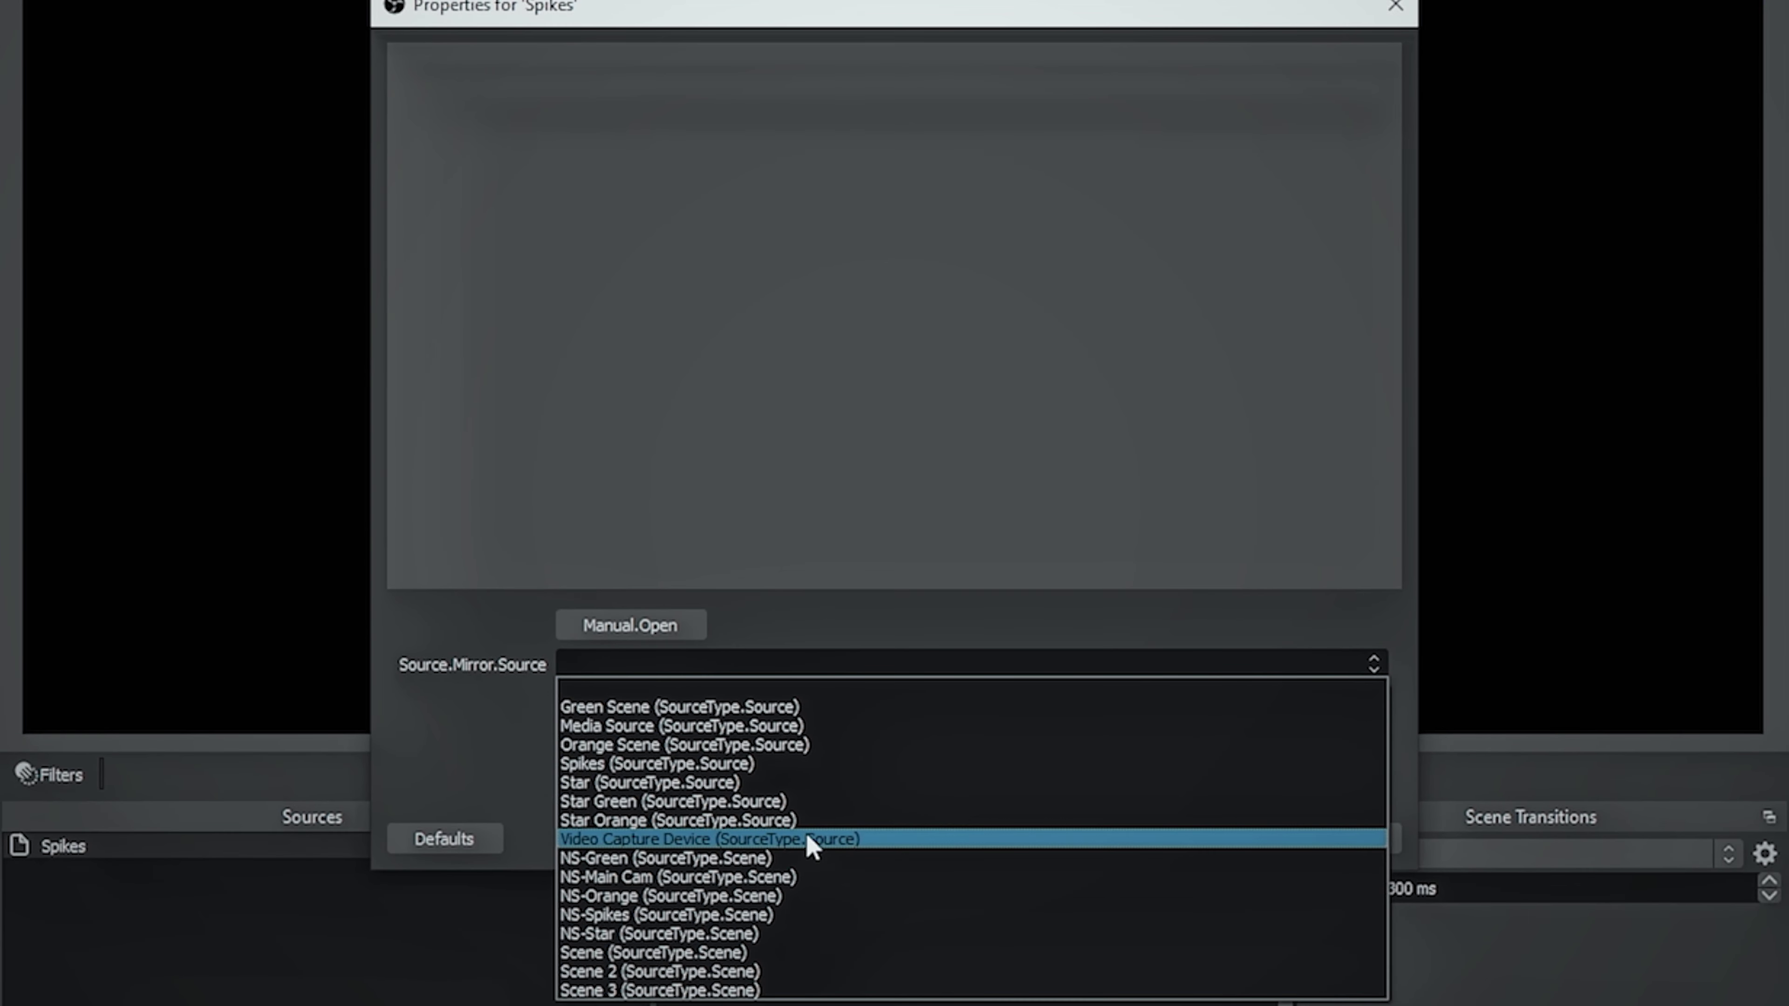
left_click(812, 840)
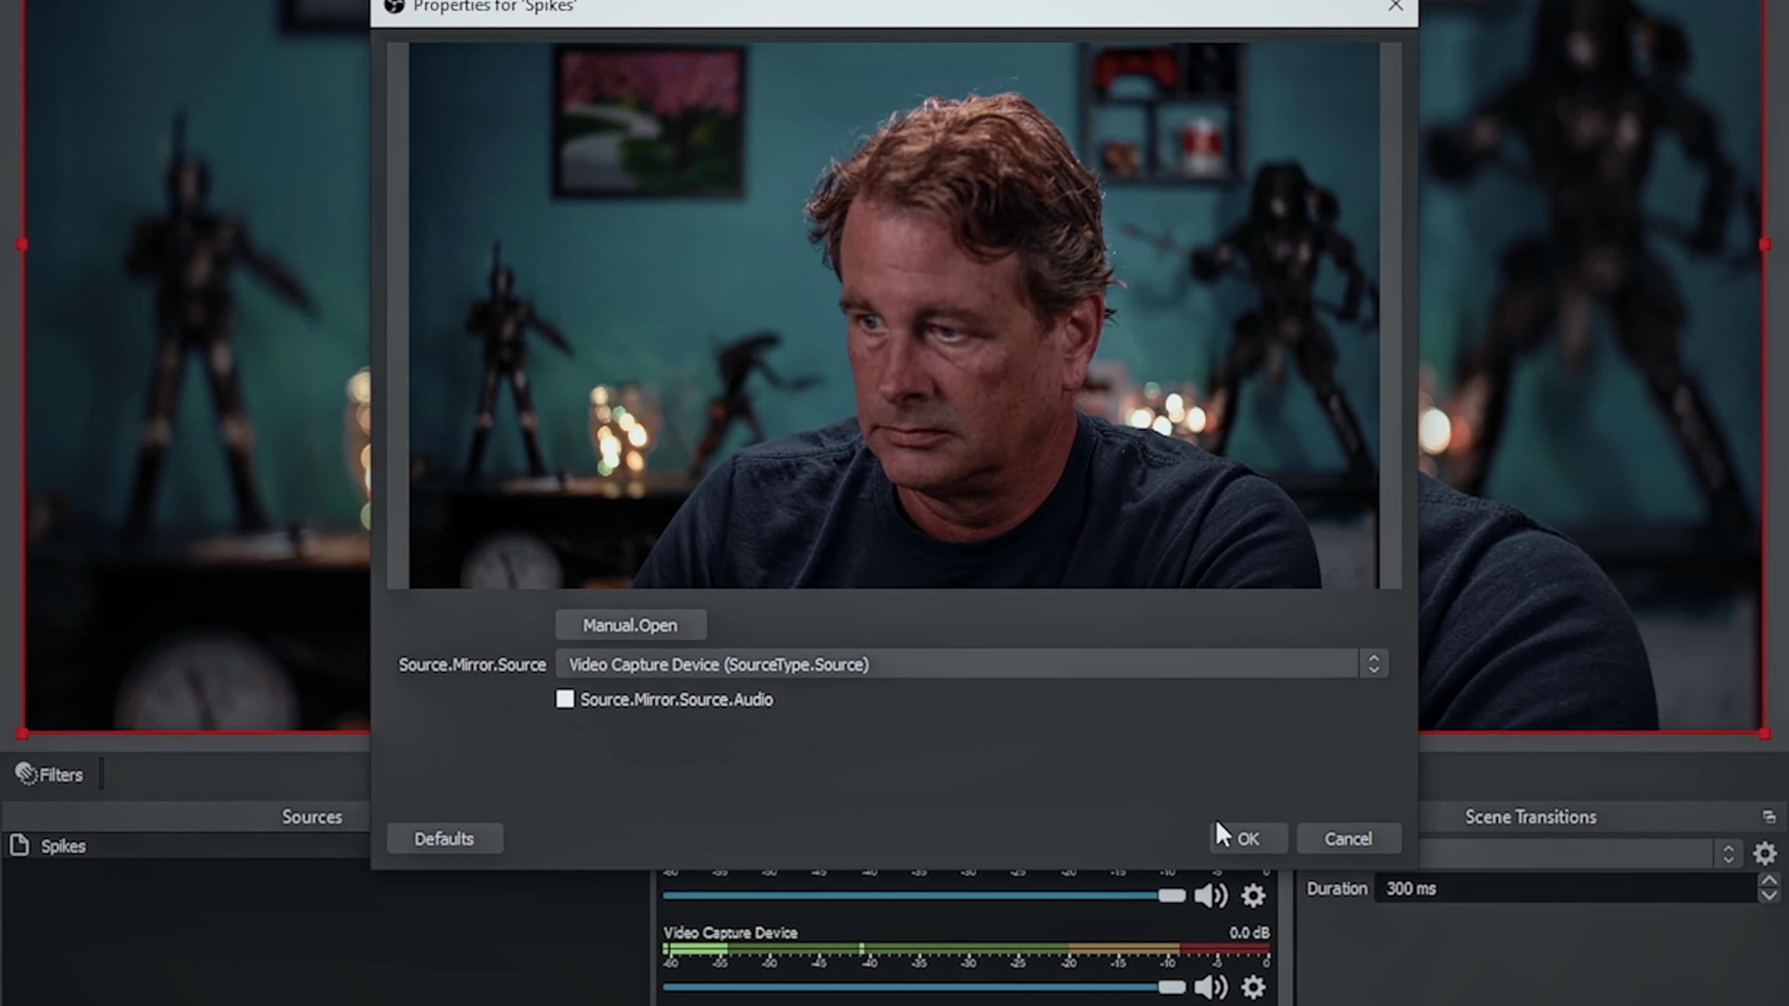
left_click(1226, 835)
Add an Image Mask/Blend effect filter to the Spikes source, keeping the default filter name
right_click(227, 858)
left_click(280, 803)
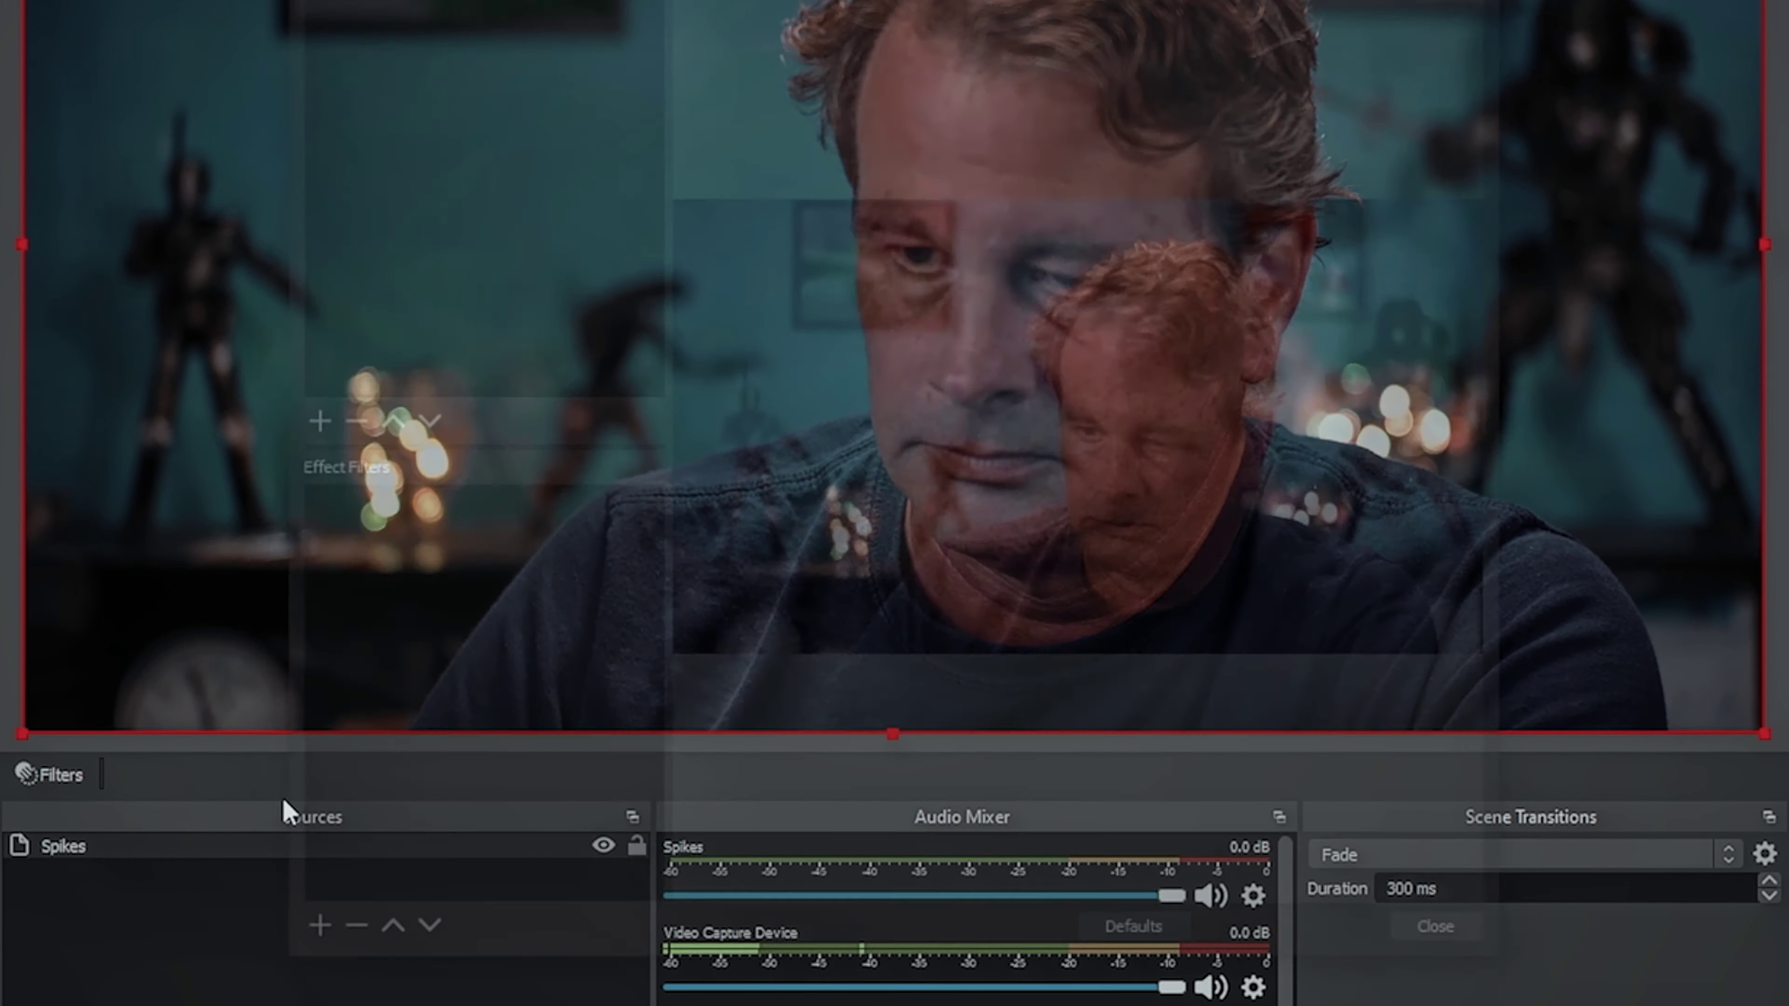
left_click(314, 943)
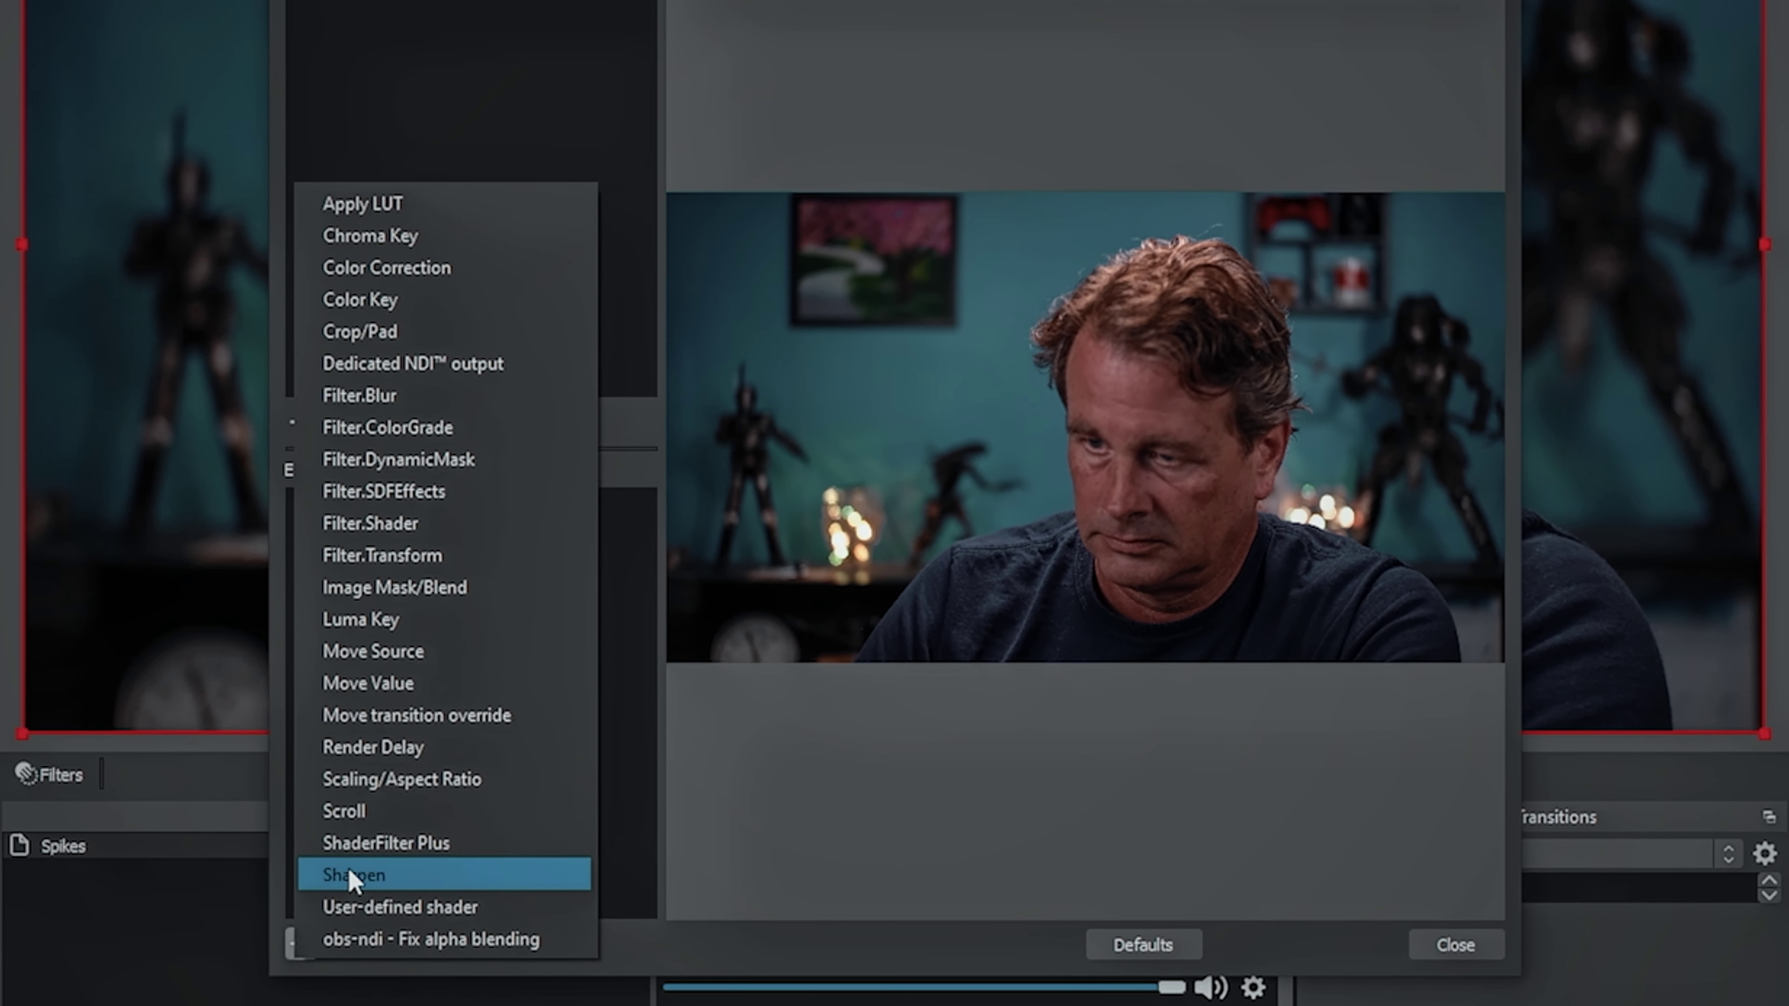
left_click(407, 595)
left_click(838, 493)
Load Spike mask.png from the Camera Masks folder as the mask image for the Spikes source
left_click(1435, 624)
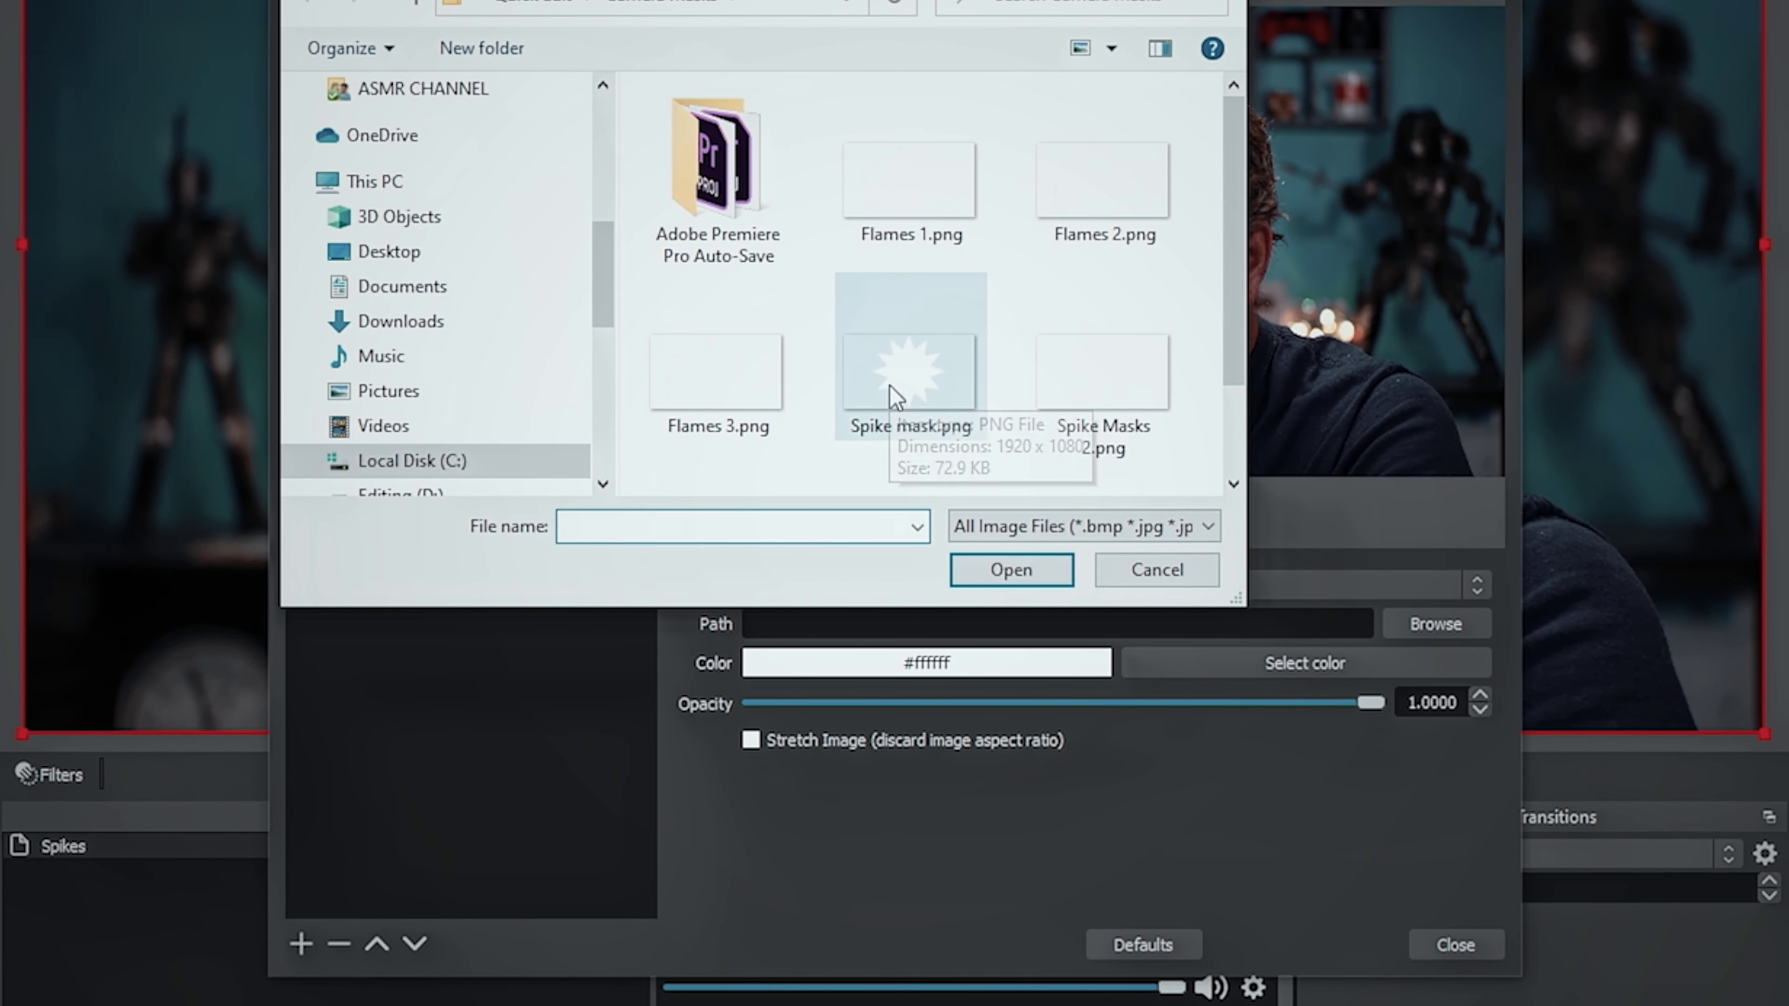
left_click(890, 387)
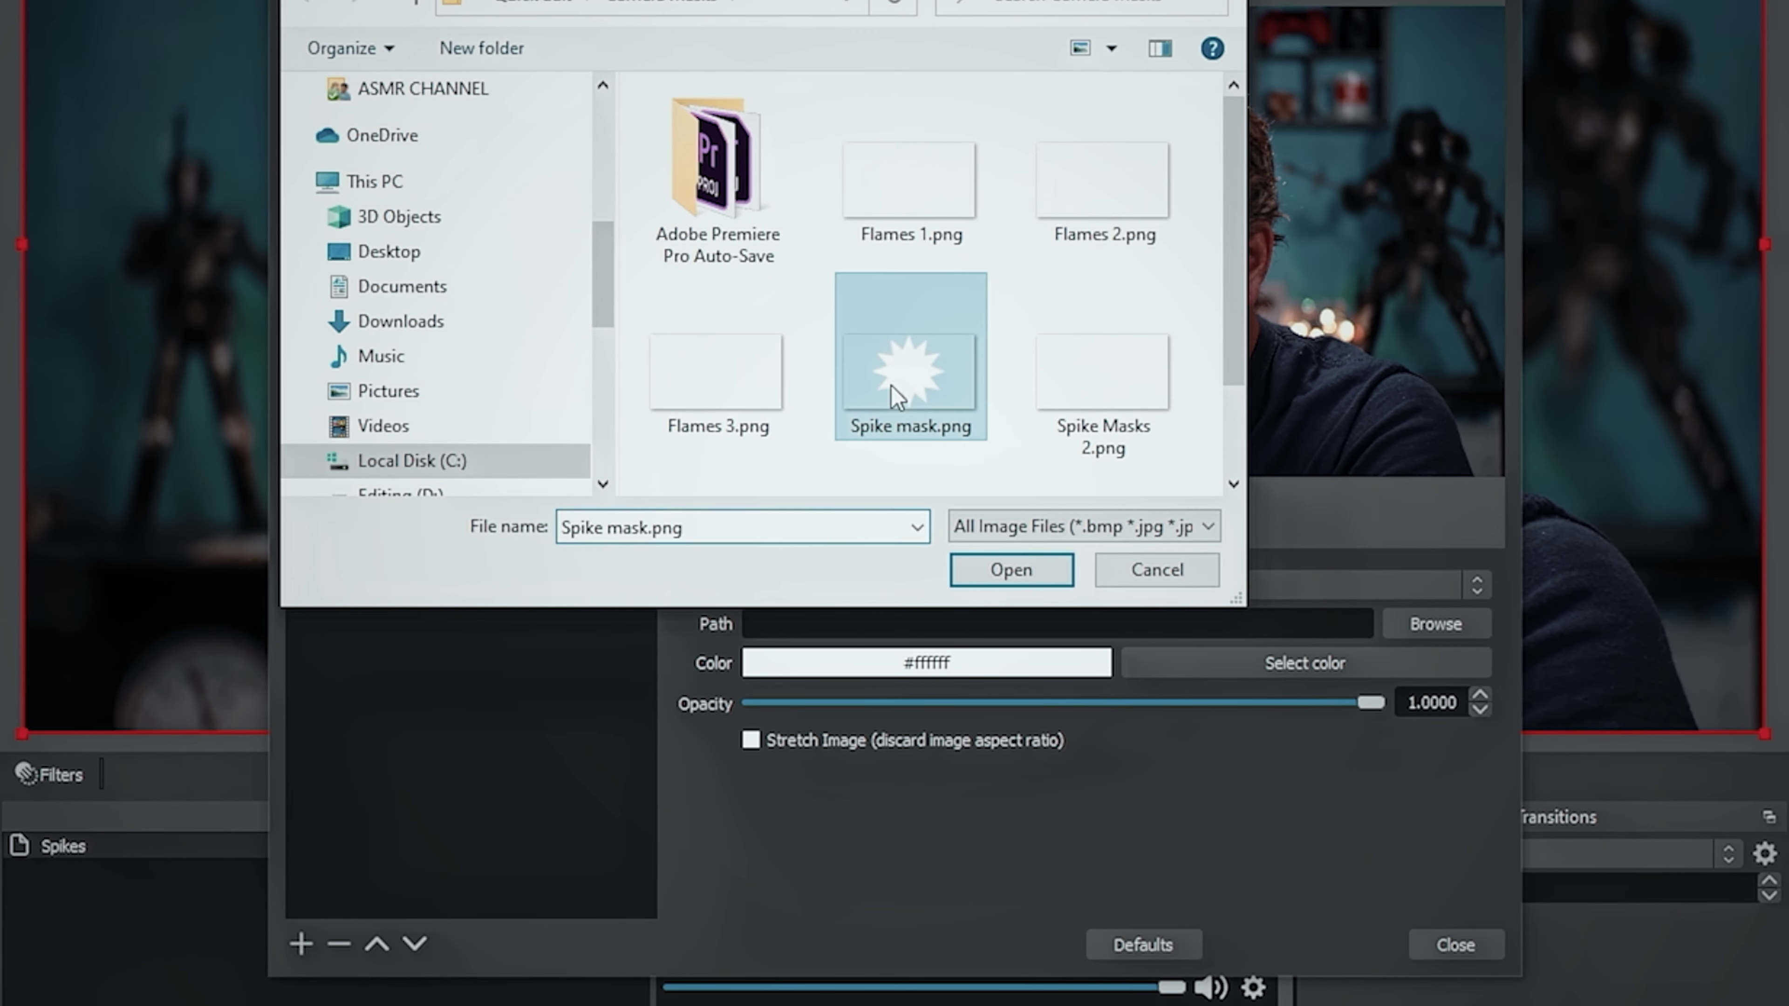
left_click(1011, 570)
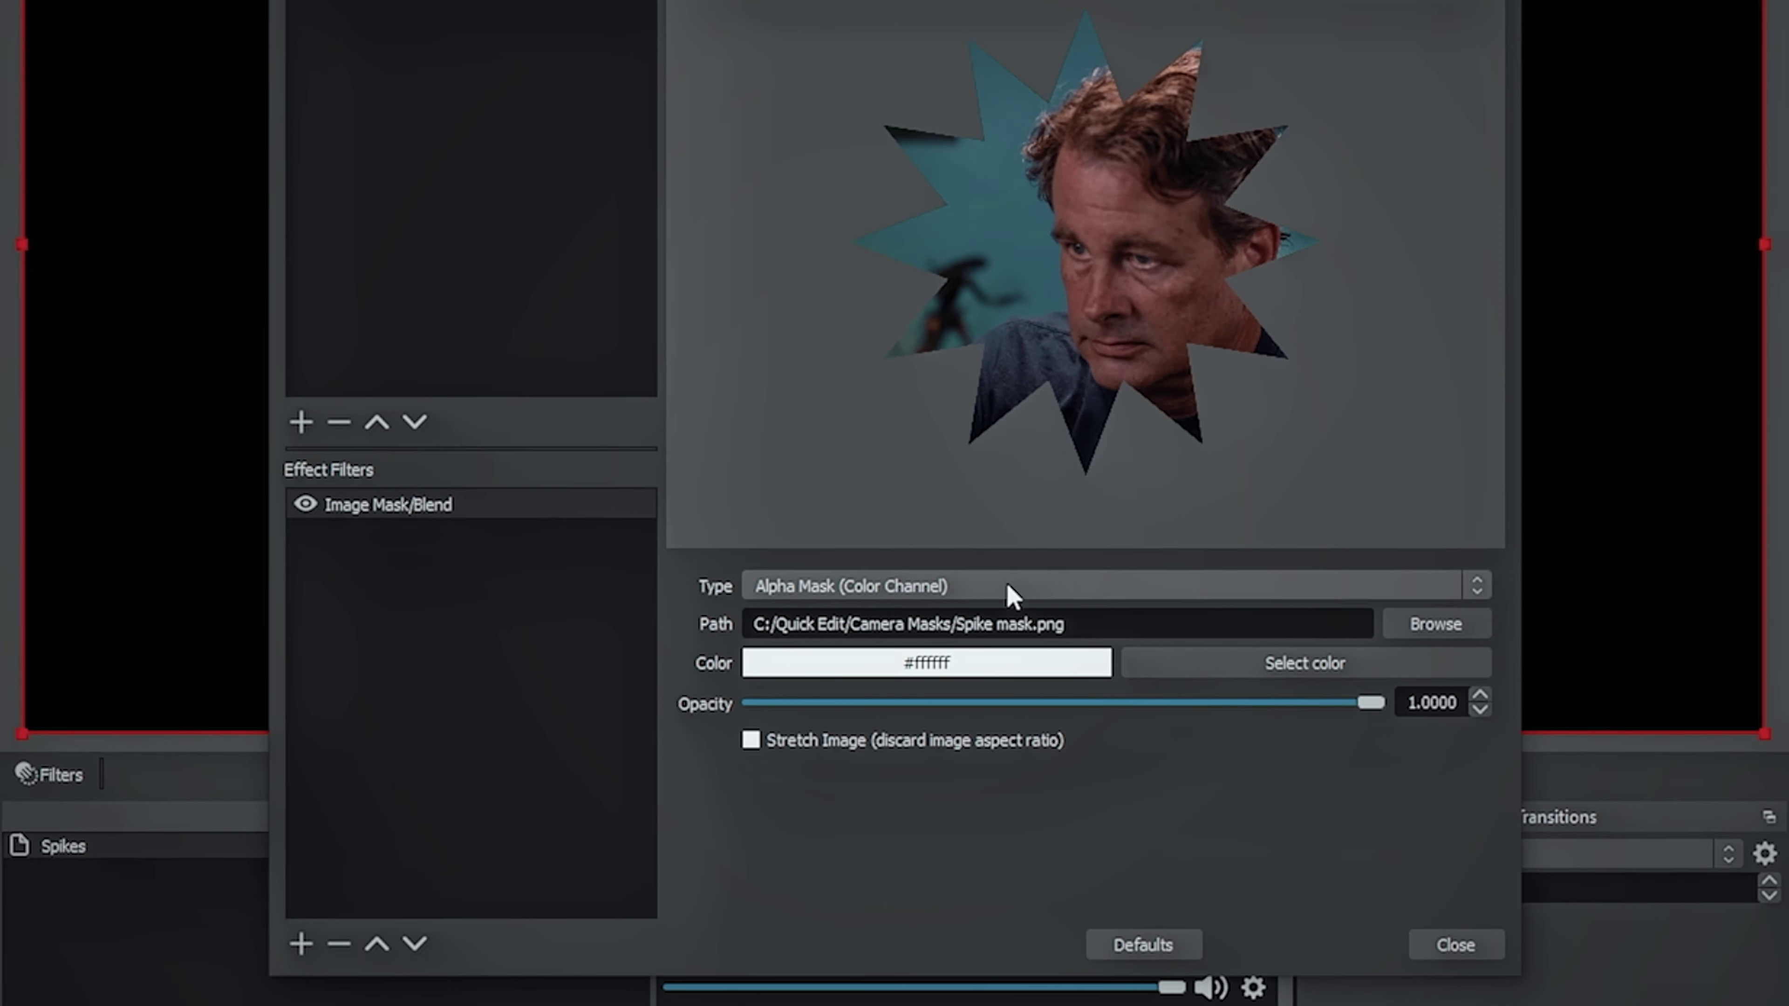
left_click(1480, 945)
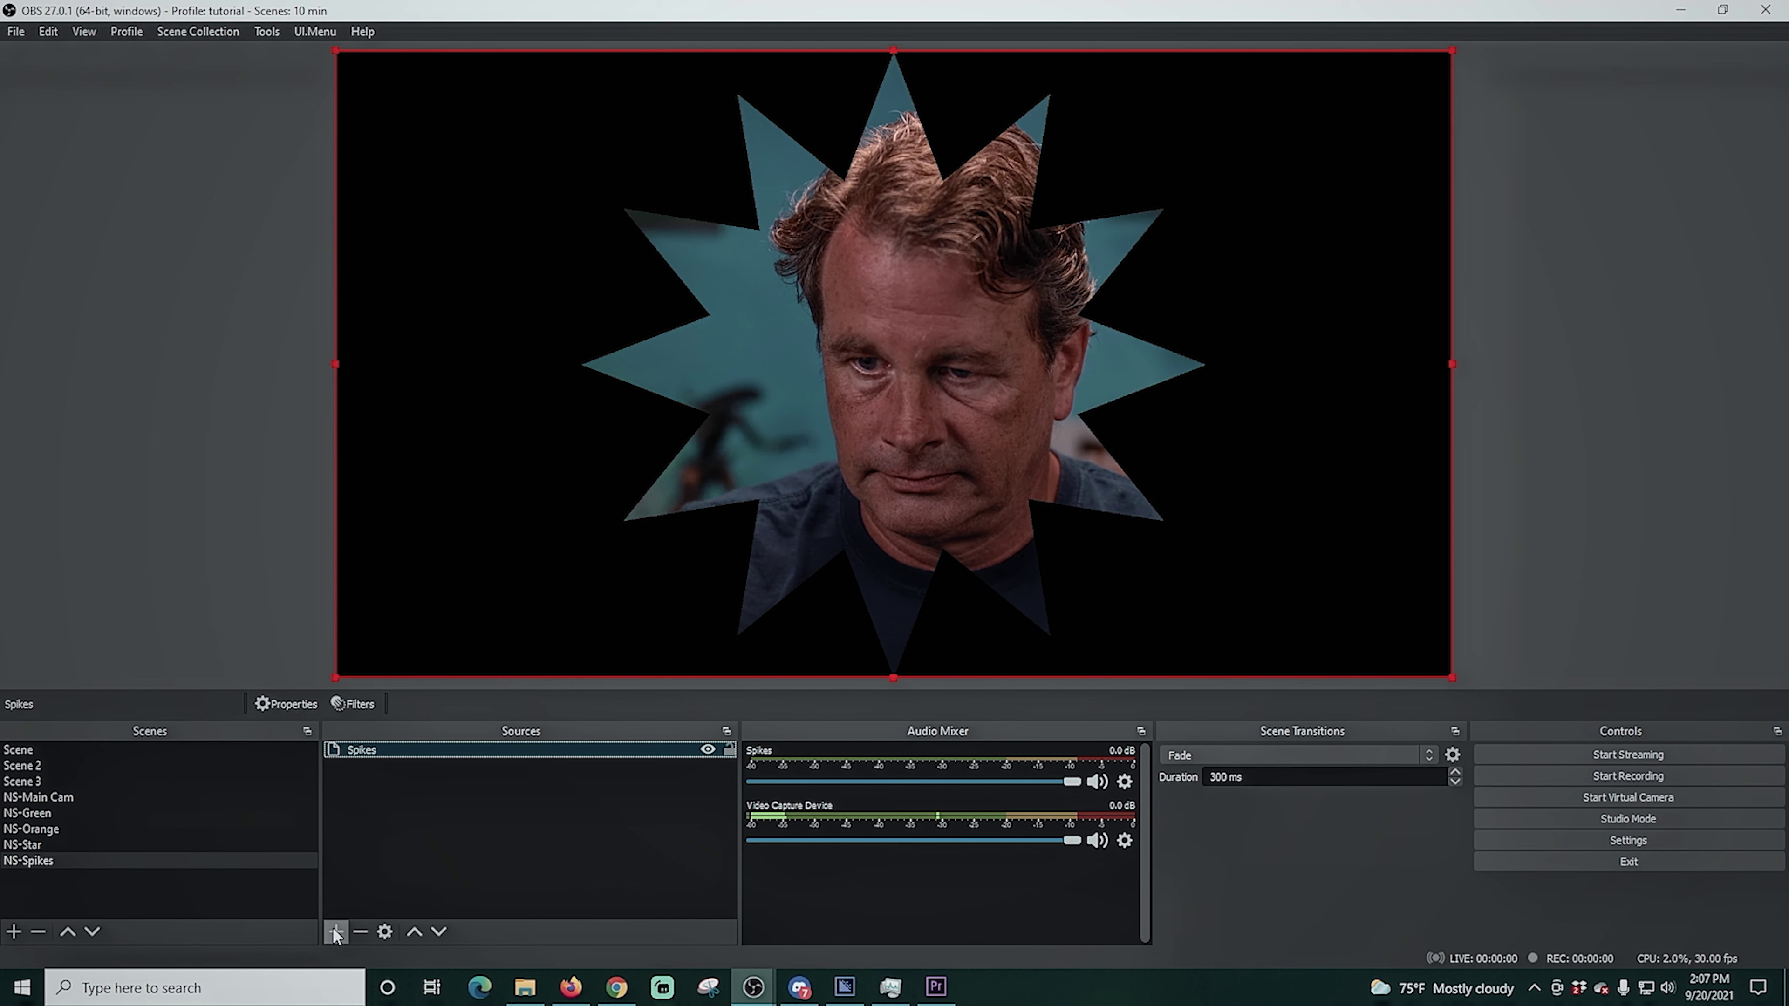
Add a new Source.Mirror source named Orange Spikes to the NS-Spikes scene
left_click(336, 932)
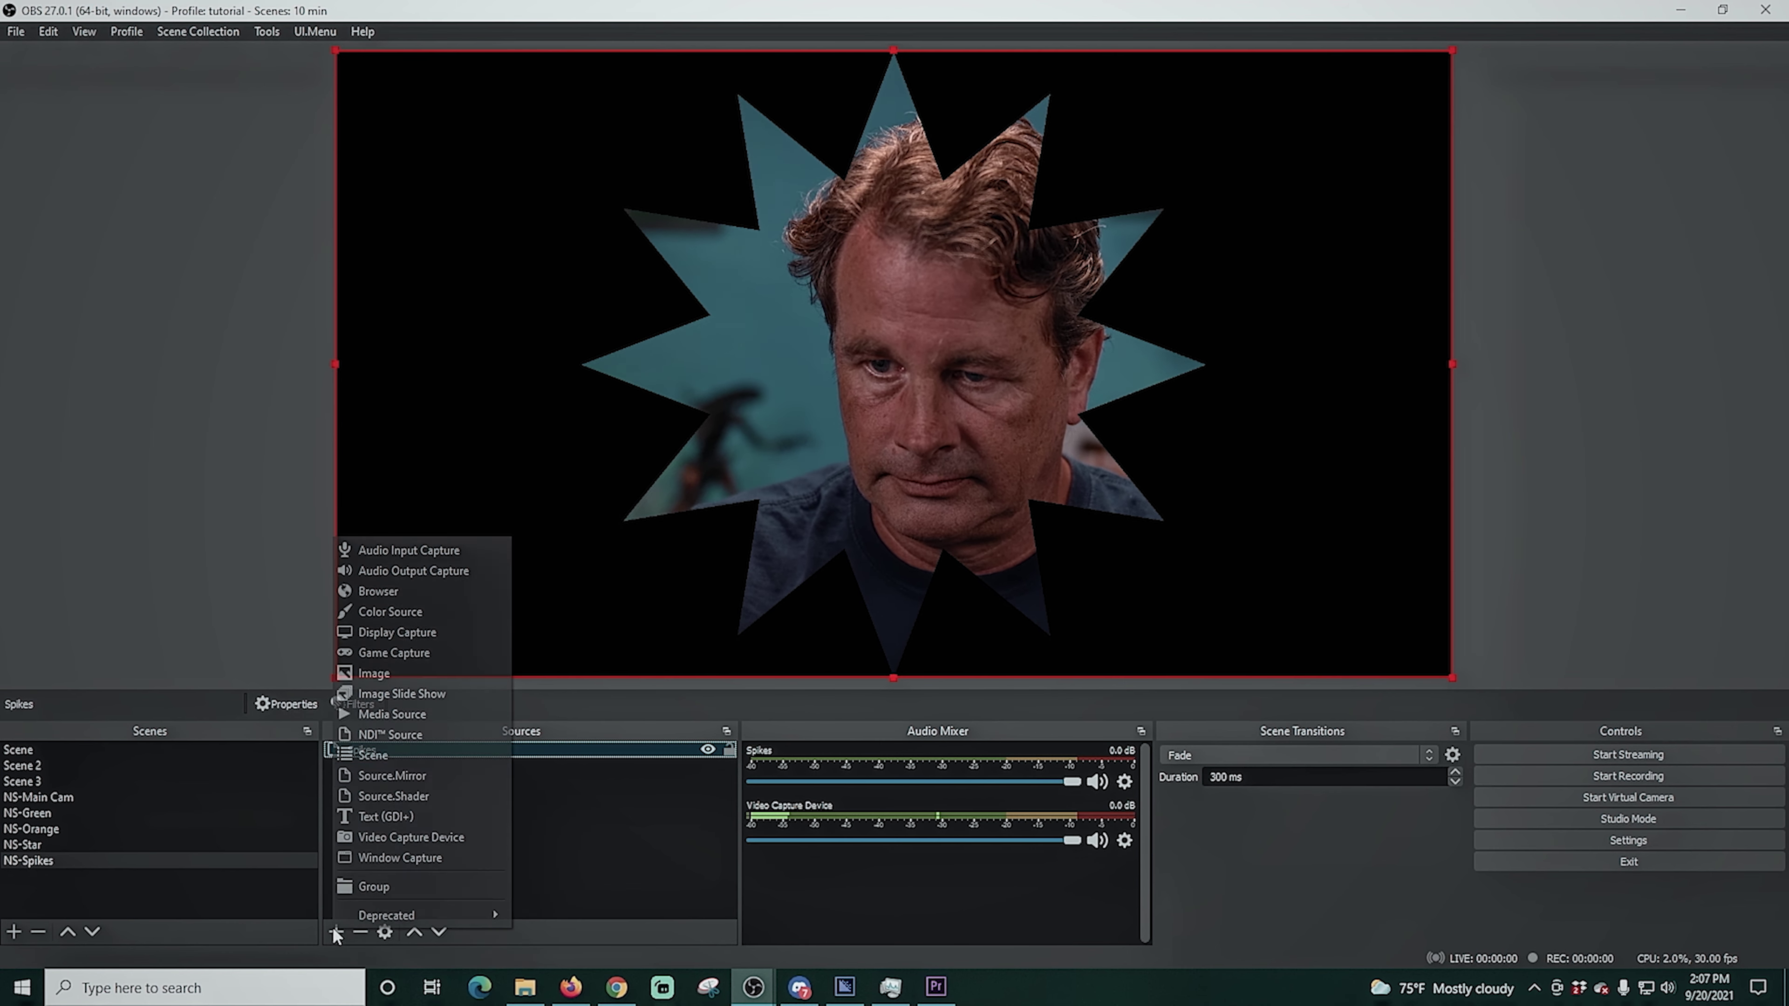
left_click(415, 777)
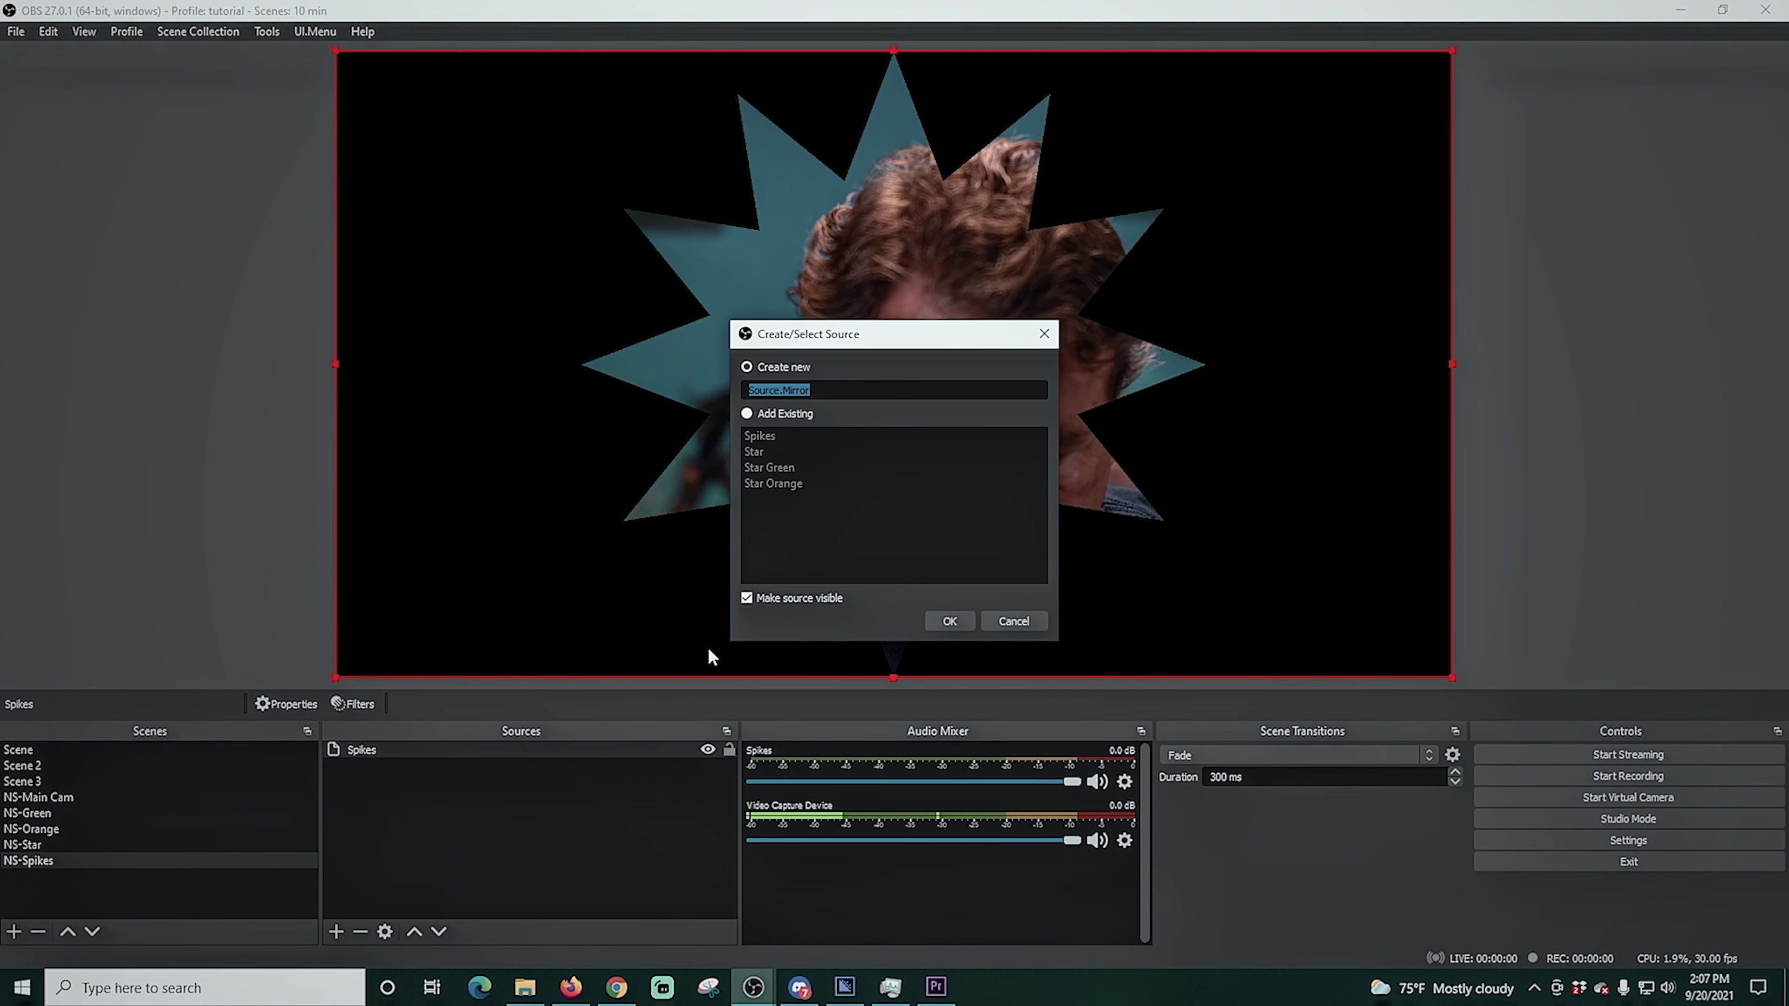
type("Orange Spikes")
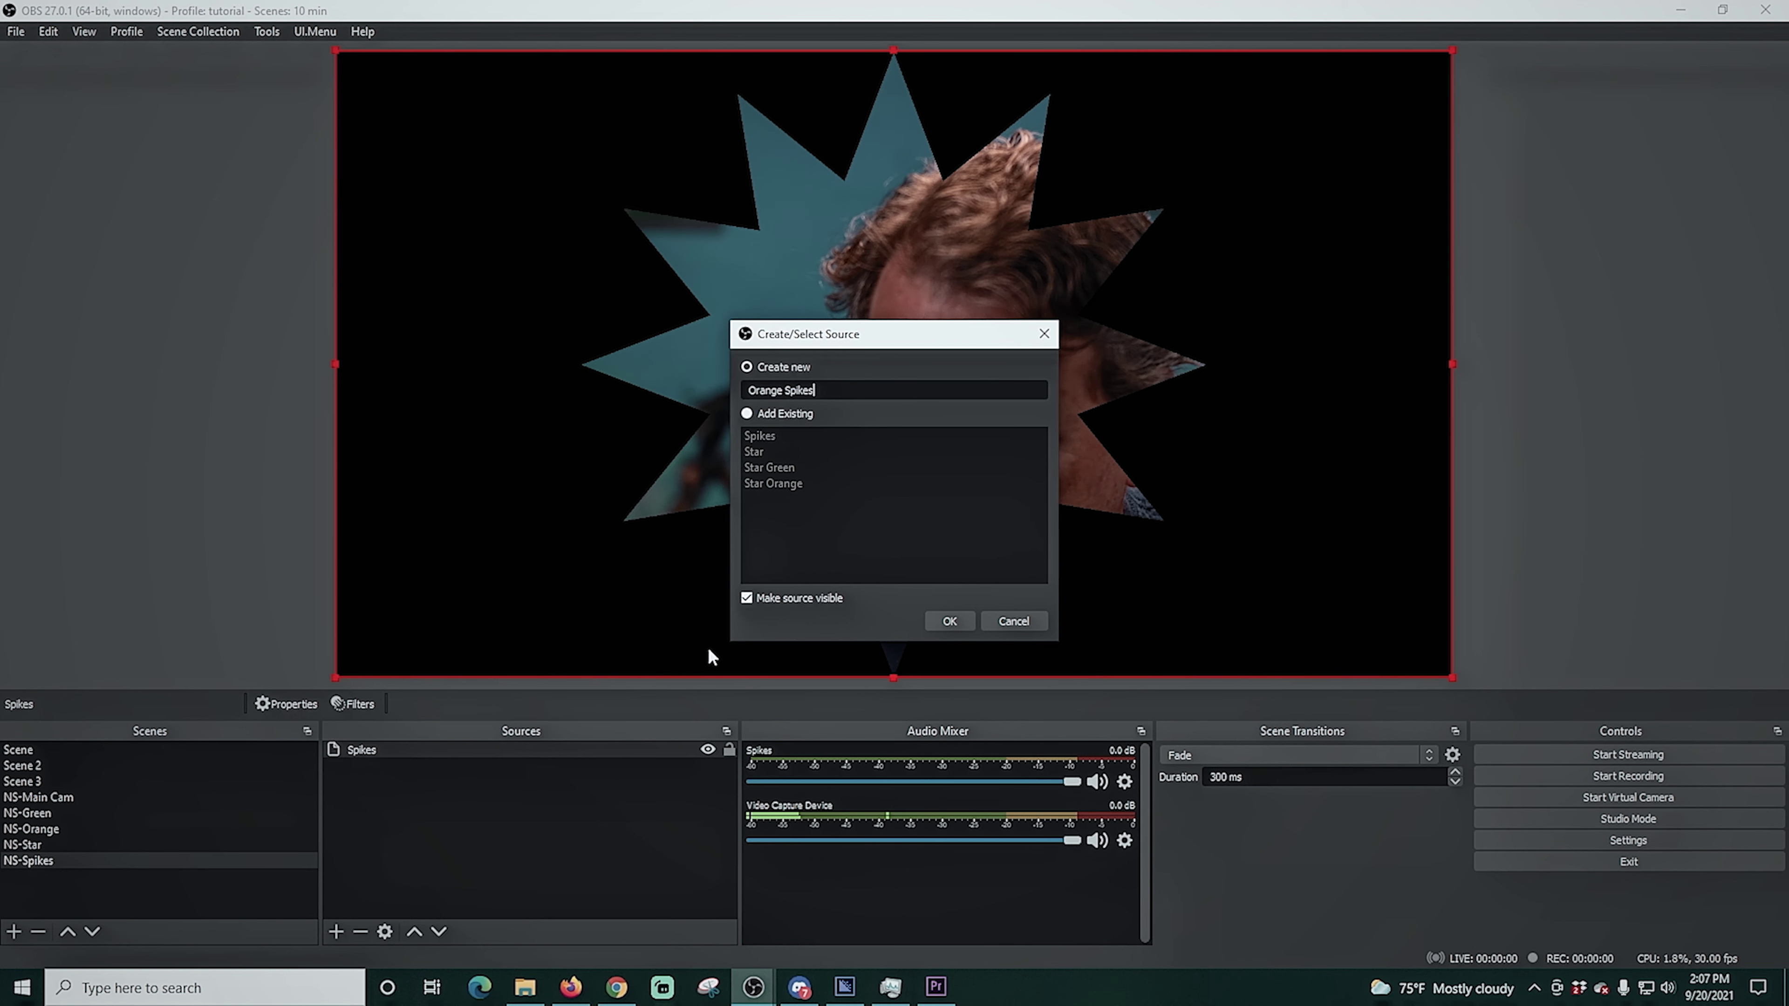
left_click(948, 619)
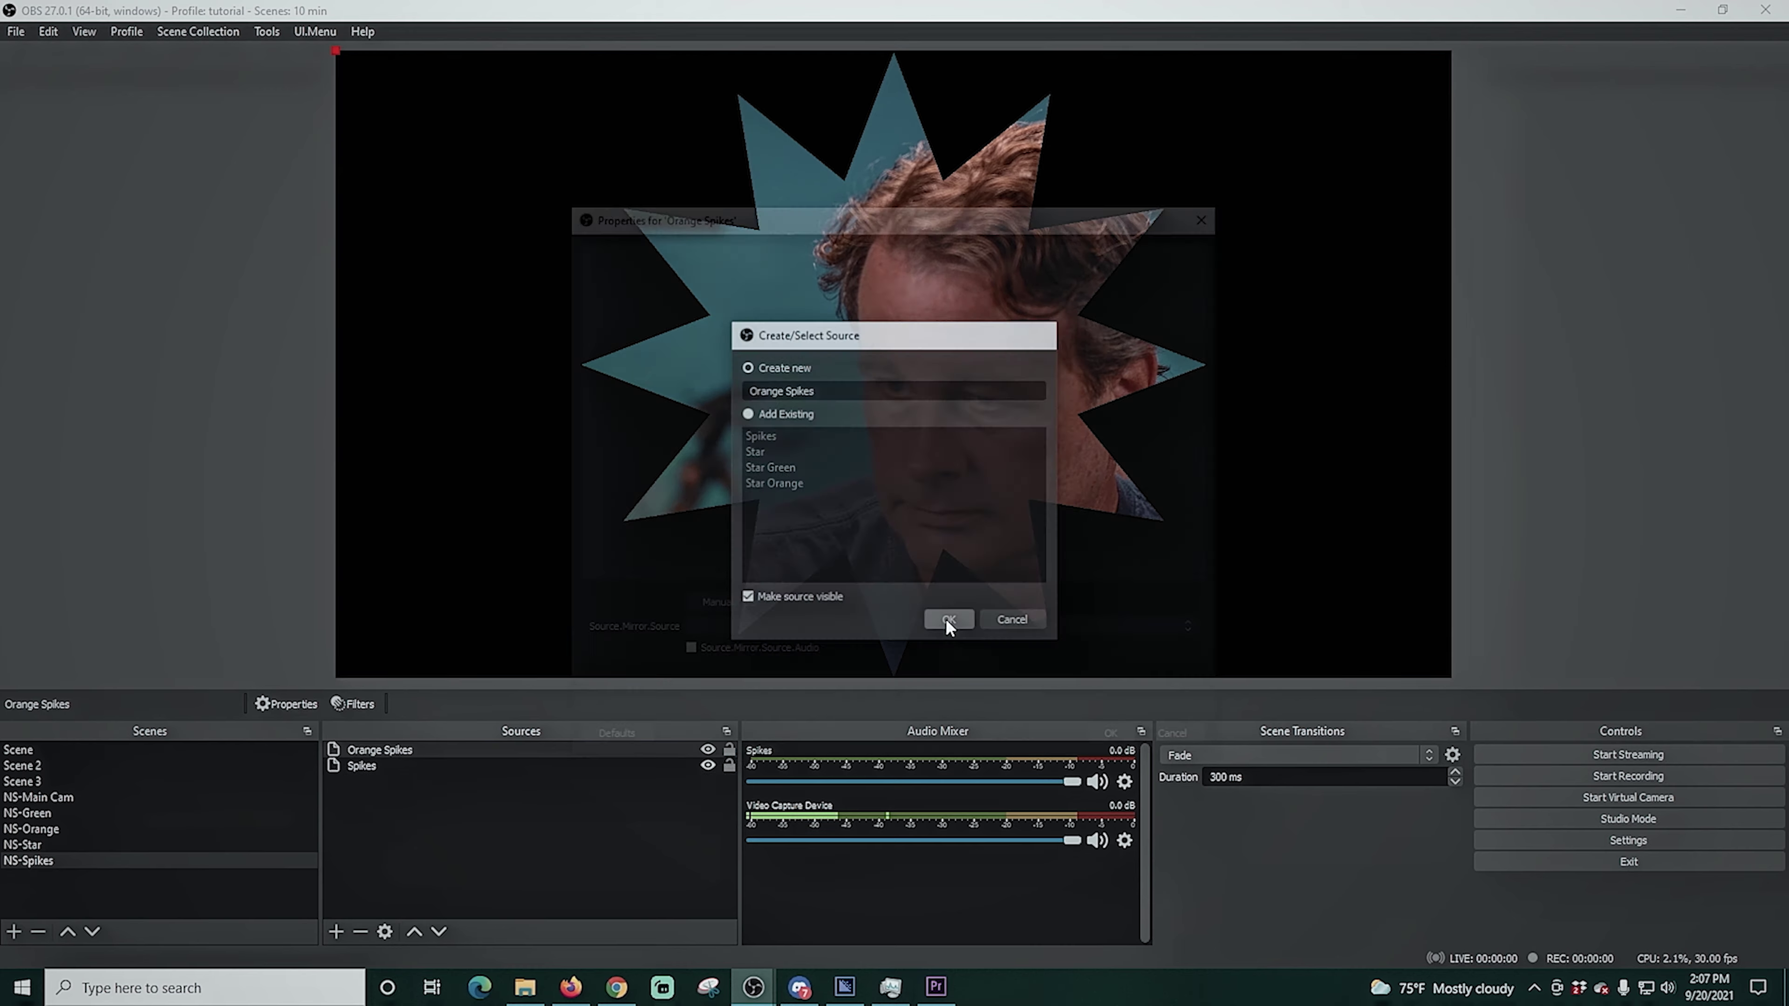
Set Orange Spikes to mirror the Orange Scene source and place it below Spikes in the source order
left_click(774, 626)
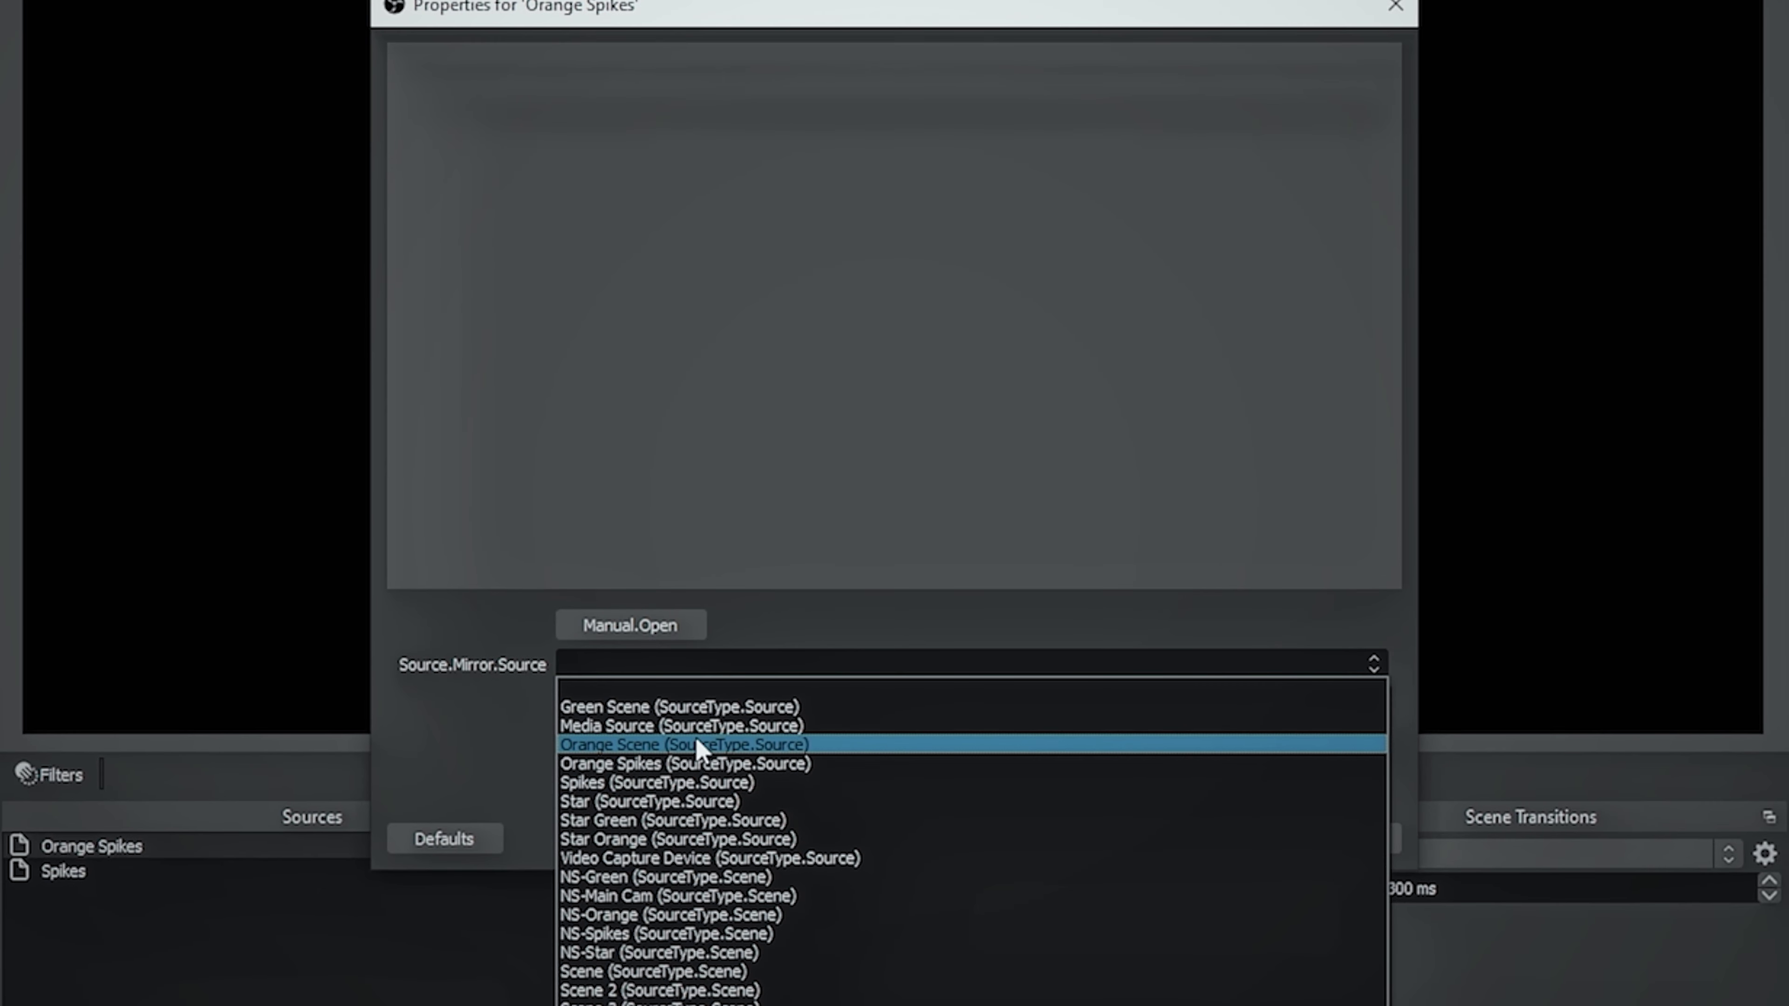
left_click(697, 749)
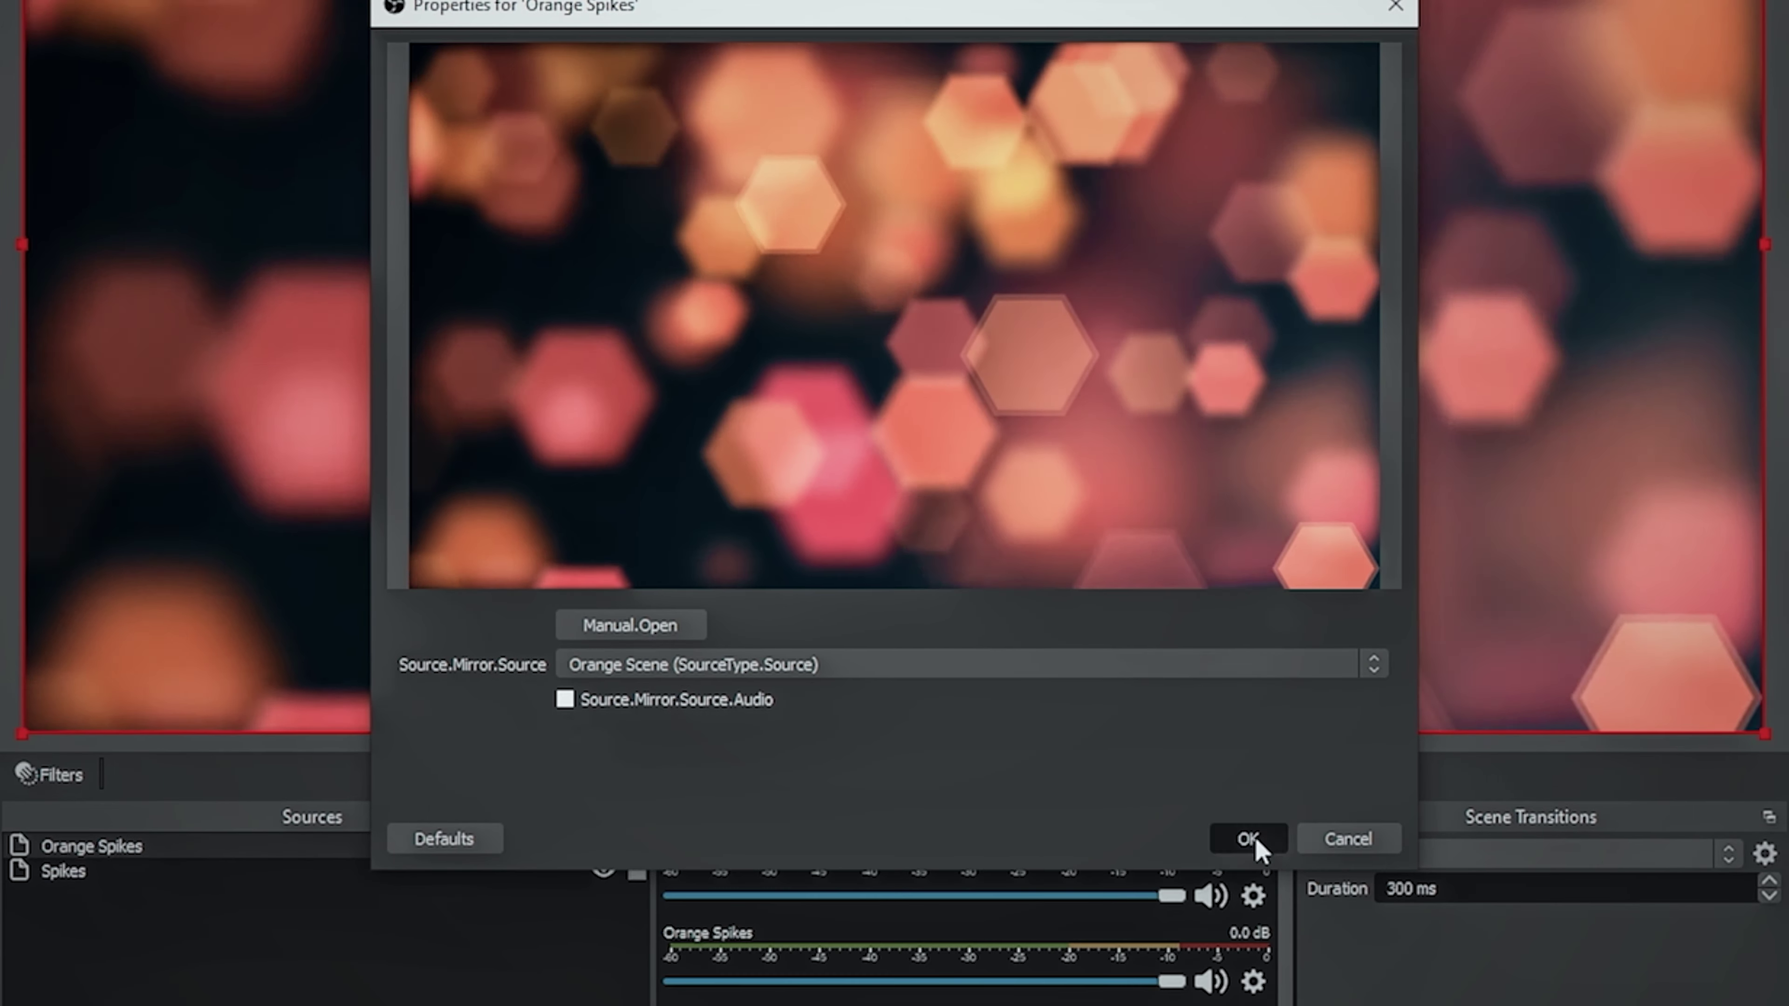
left_click(1250, 839)
left_click_drag(251, 870, 233, 905)
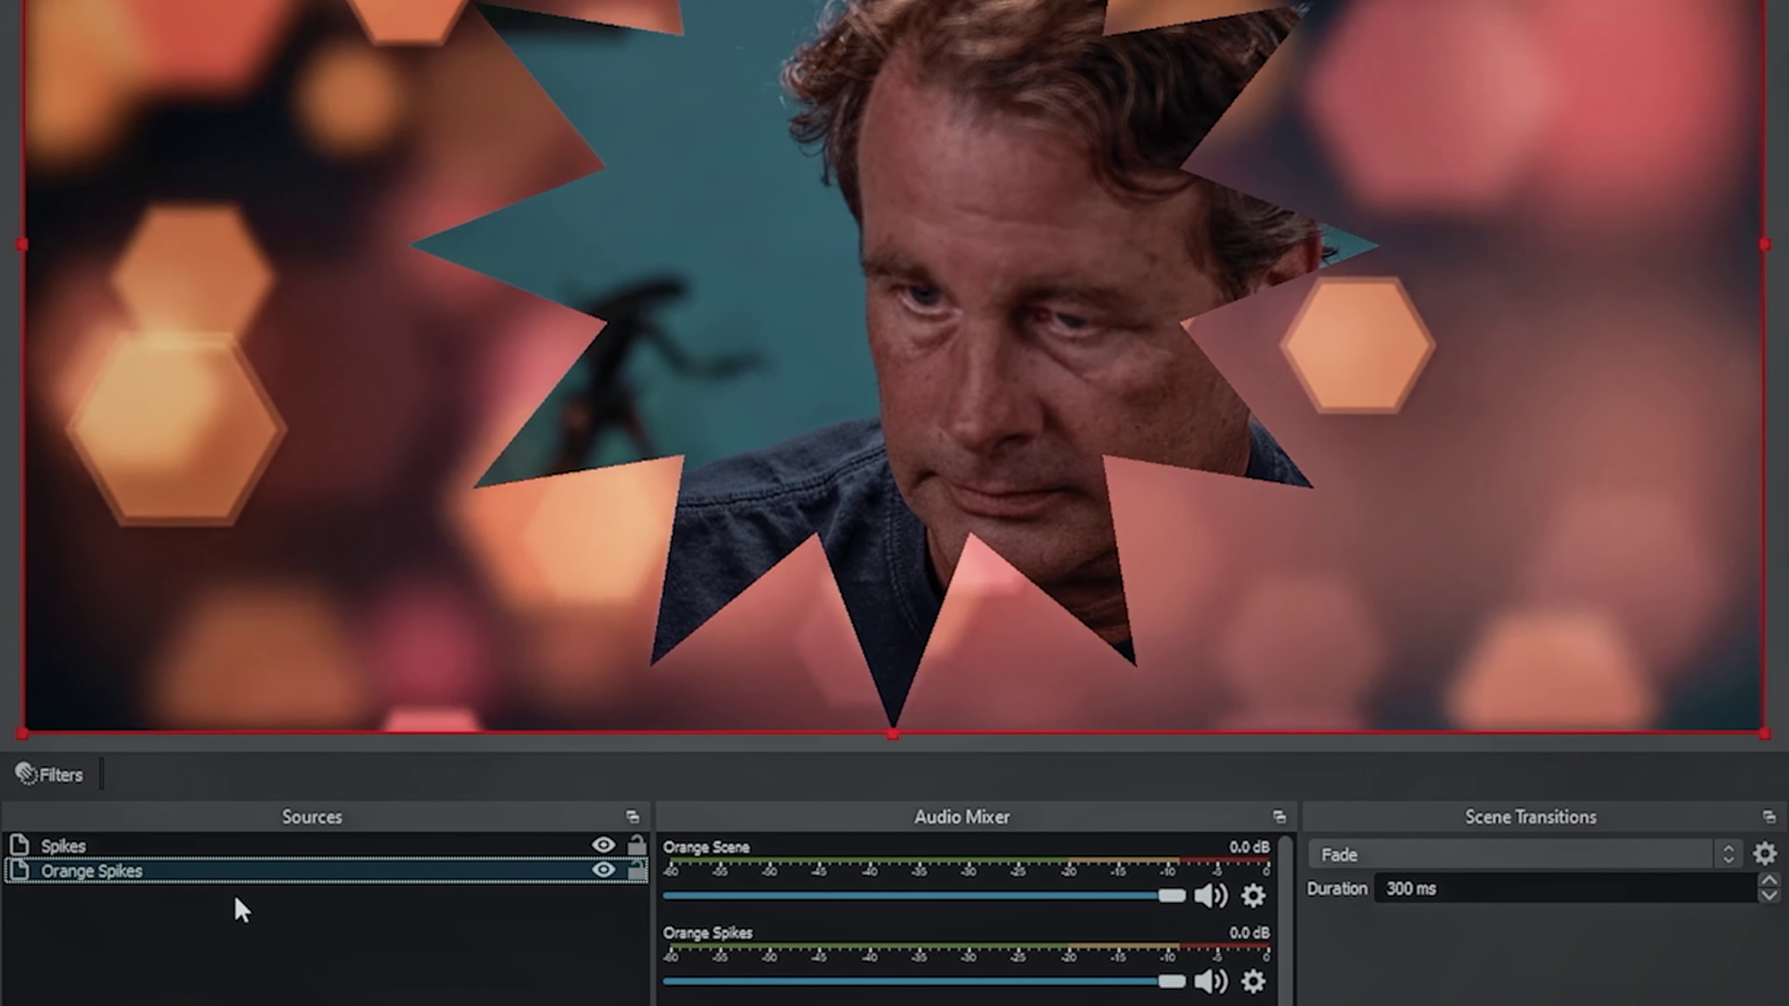
Add an Image Mask/Blend effect filter to the Orange Spikes source, keeping the default filter name
right_click(236, 874)
left_click(308, 825)
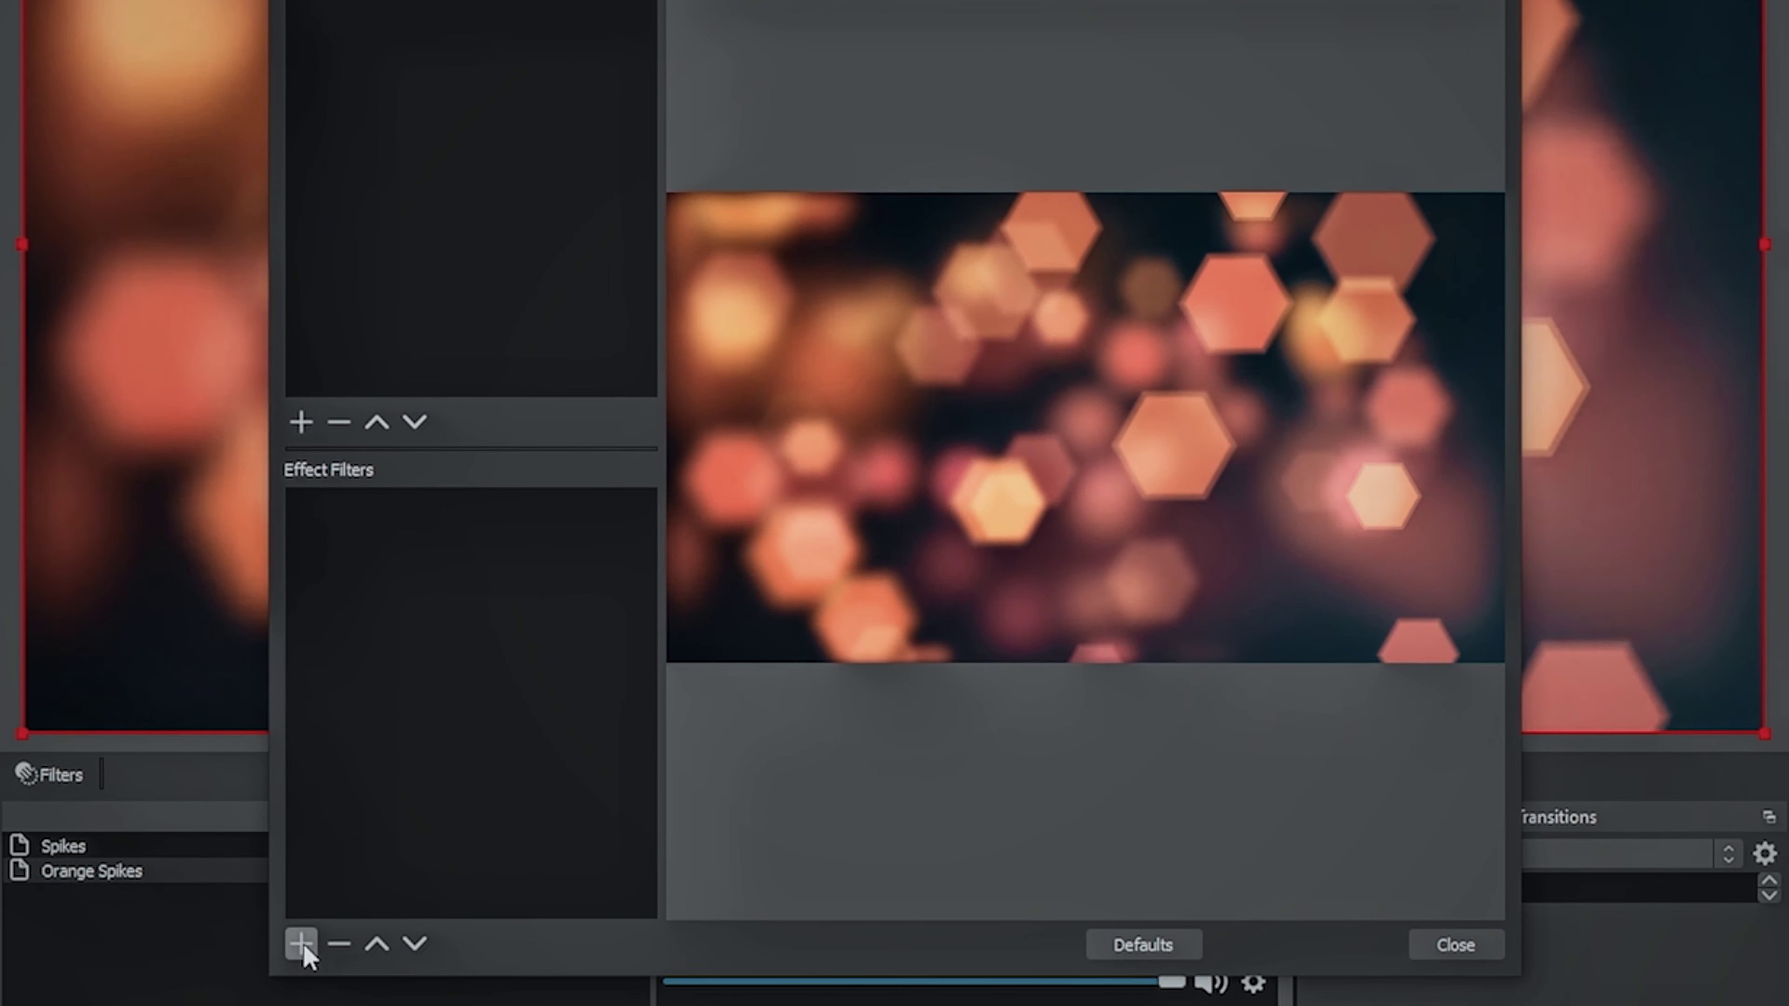
left_click(301, 943)
left_click(465, 572)
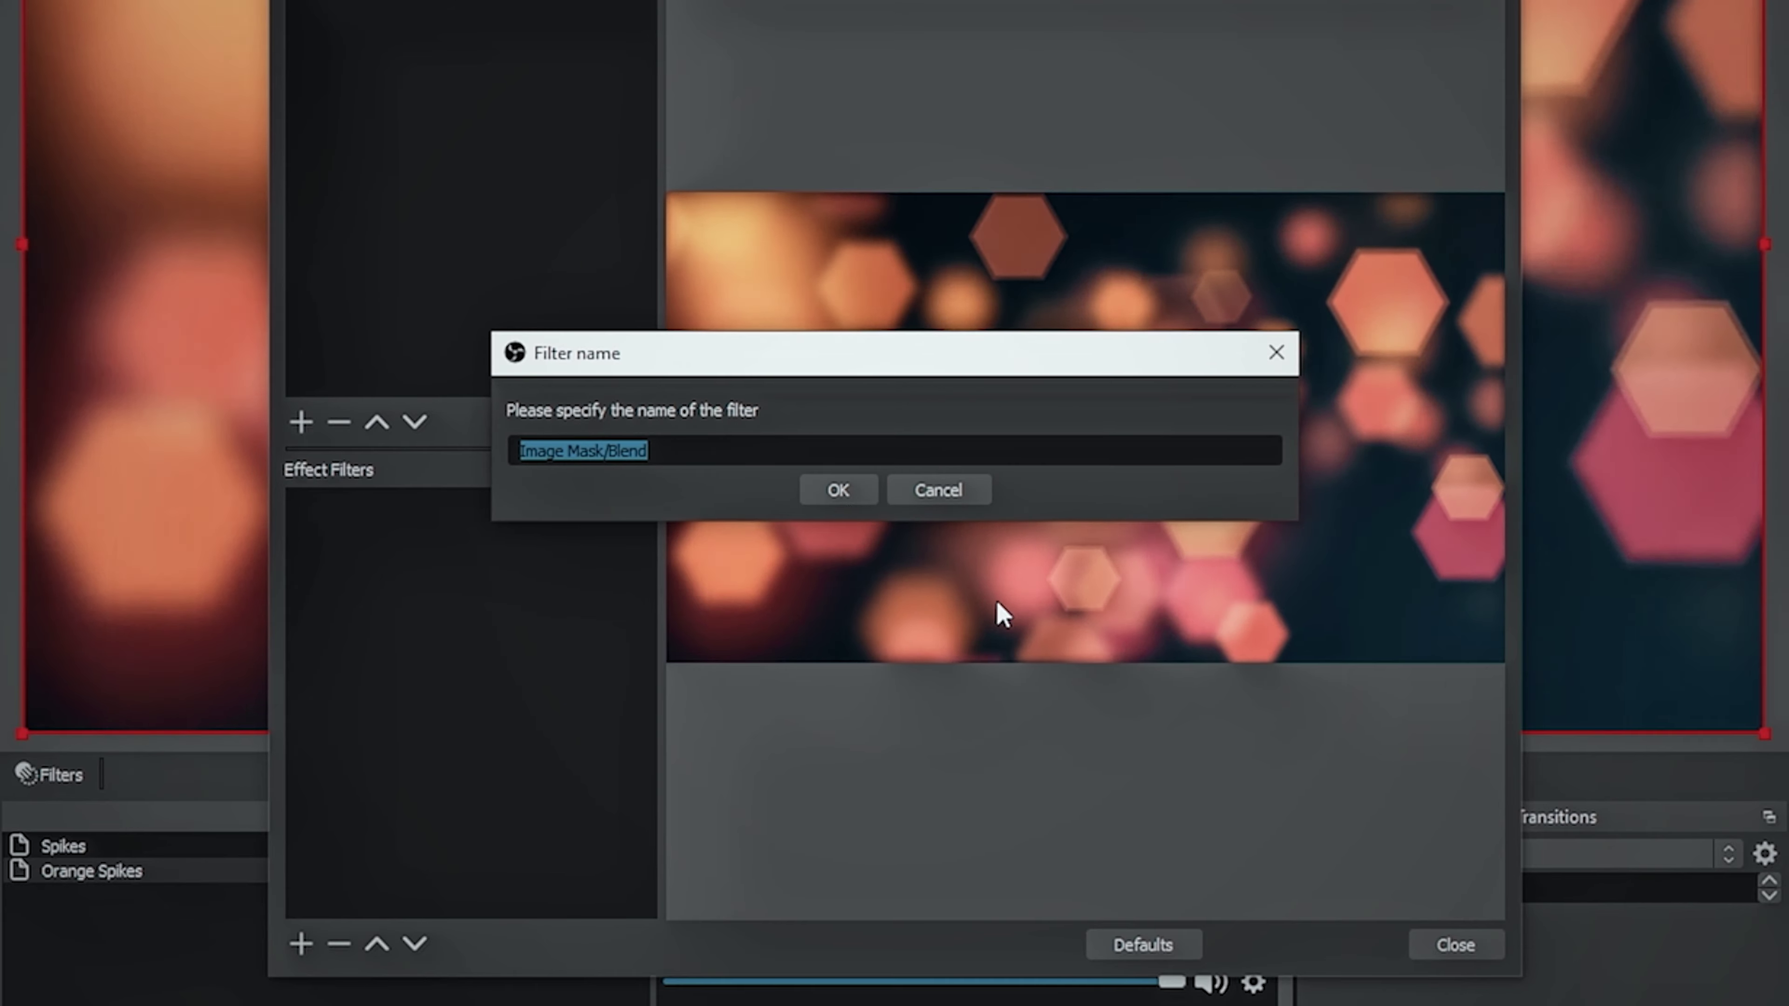
left_click(842, 490)
Load Spike Masks 2.png from the Camera Masks folder as the mask image for Orange Spikes
left_click(1436, 624)
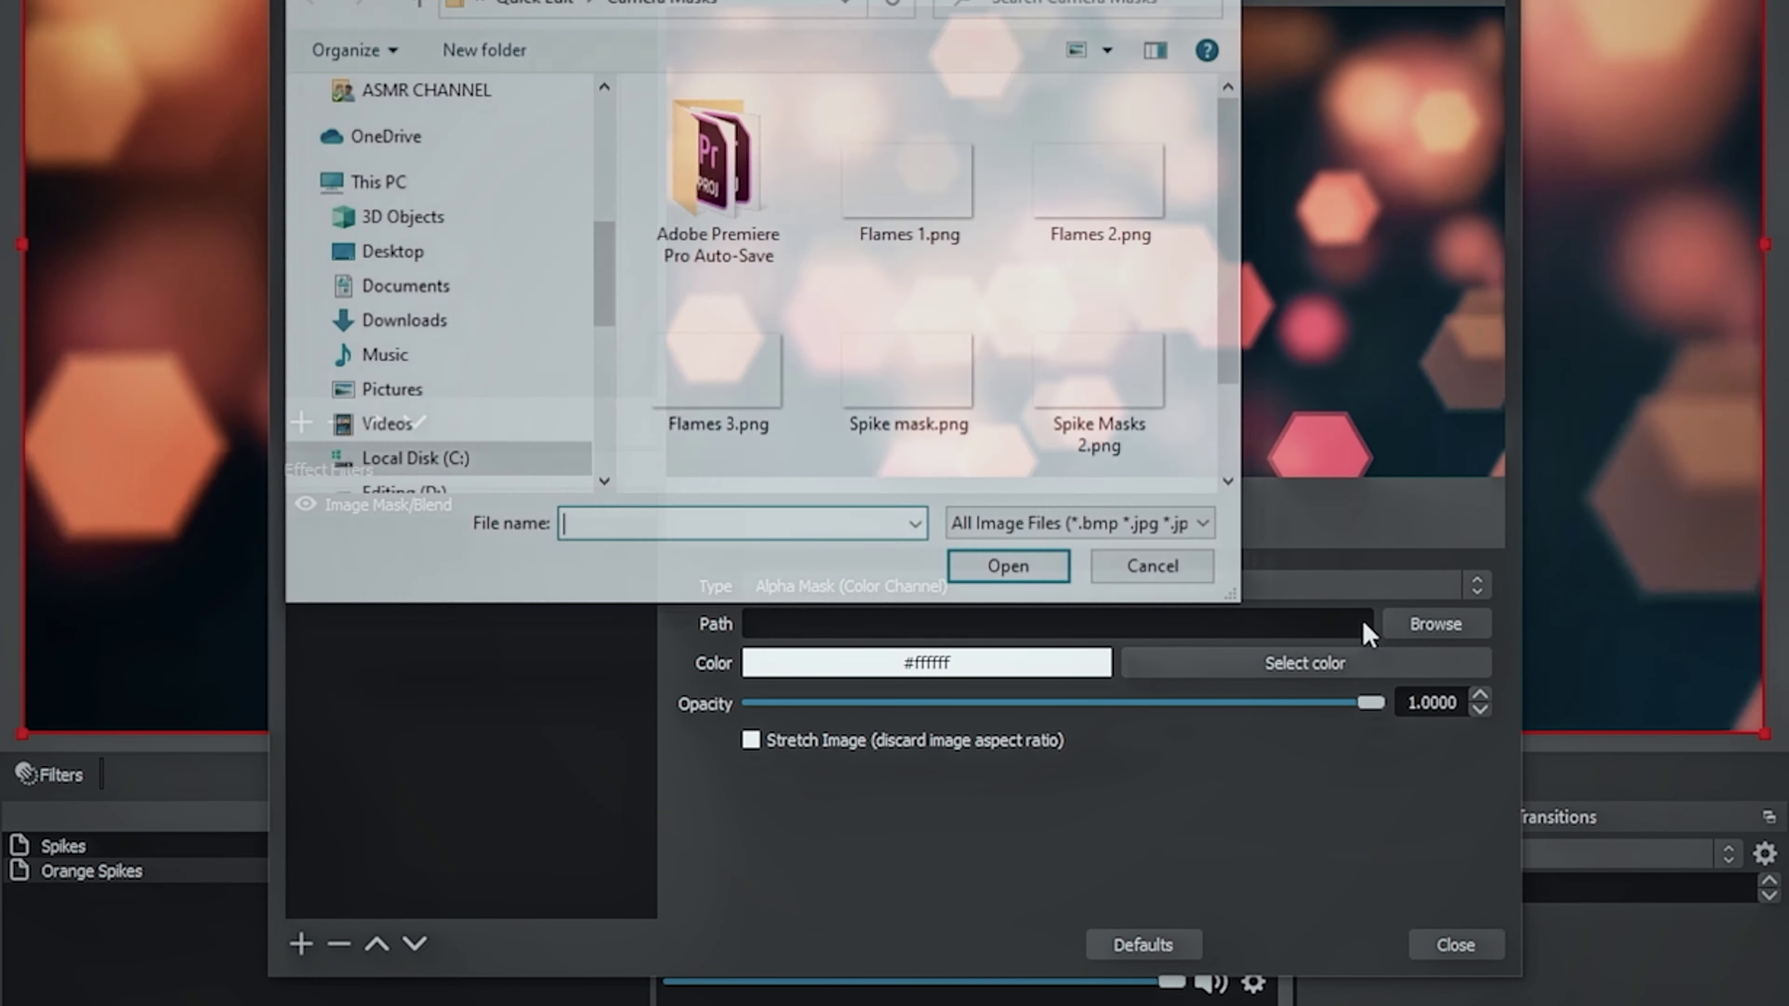
left_click(1100, 396)
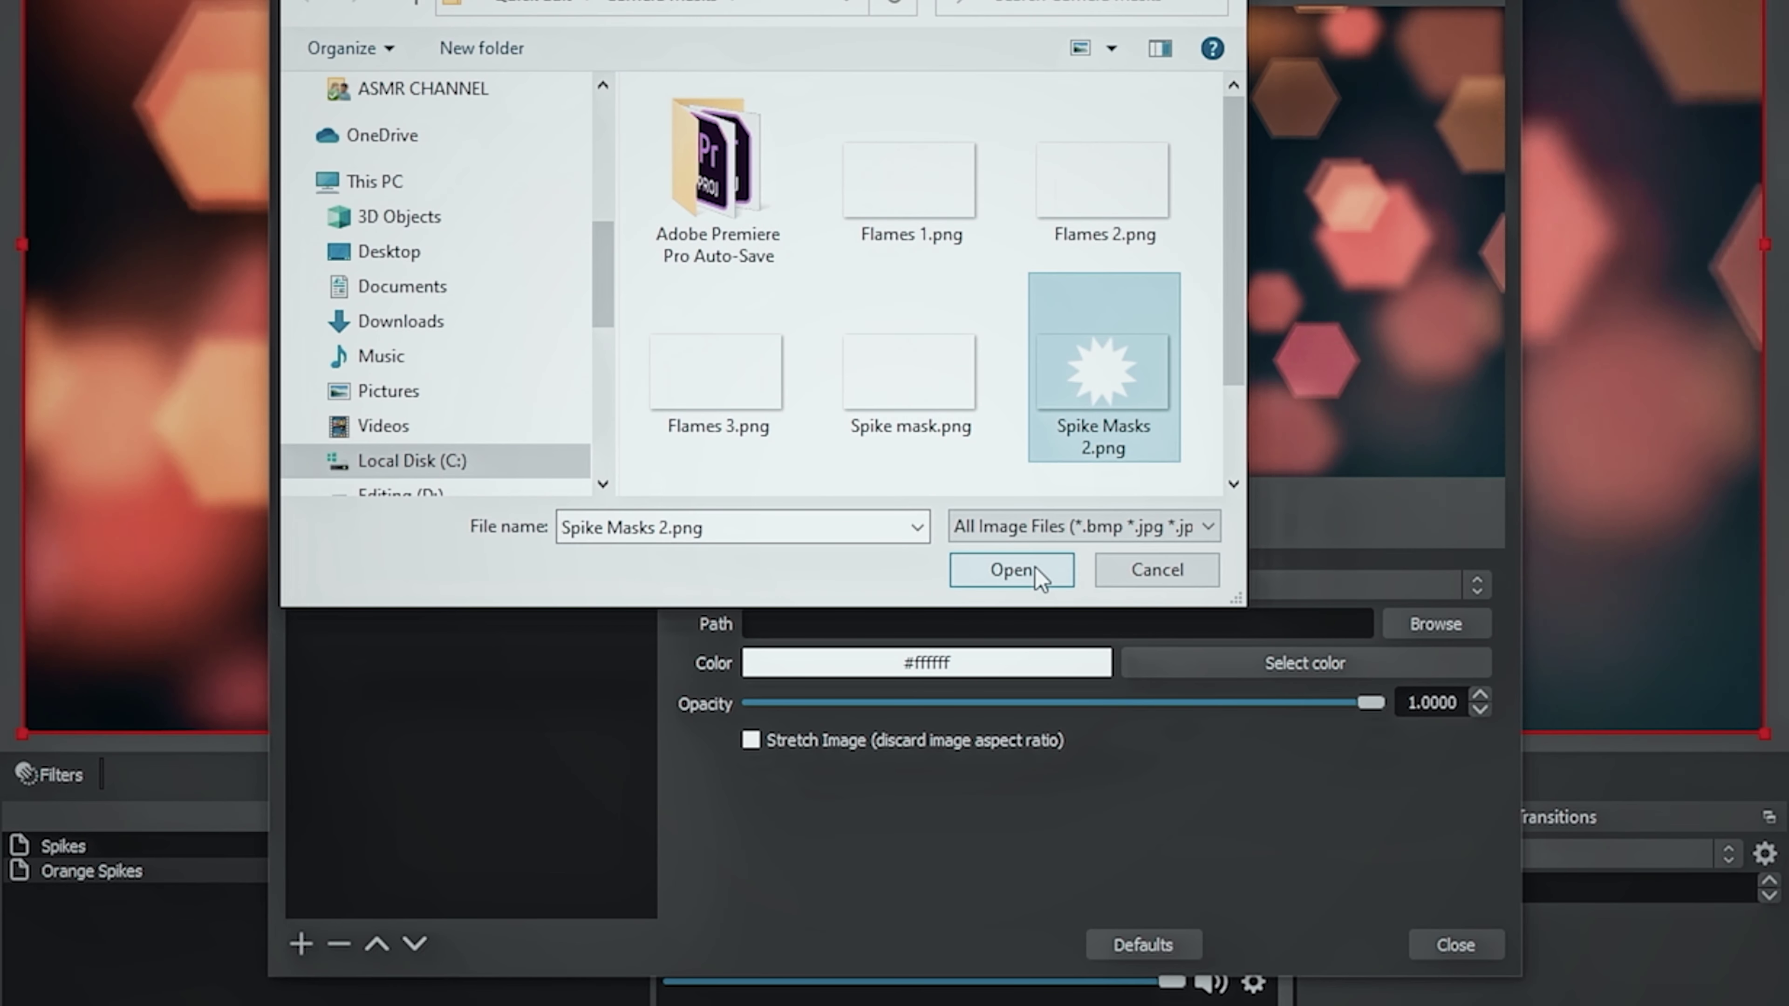
left_click(1035, 572)
left_click(1447, 945)
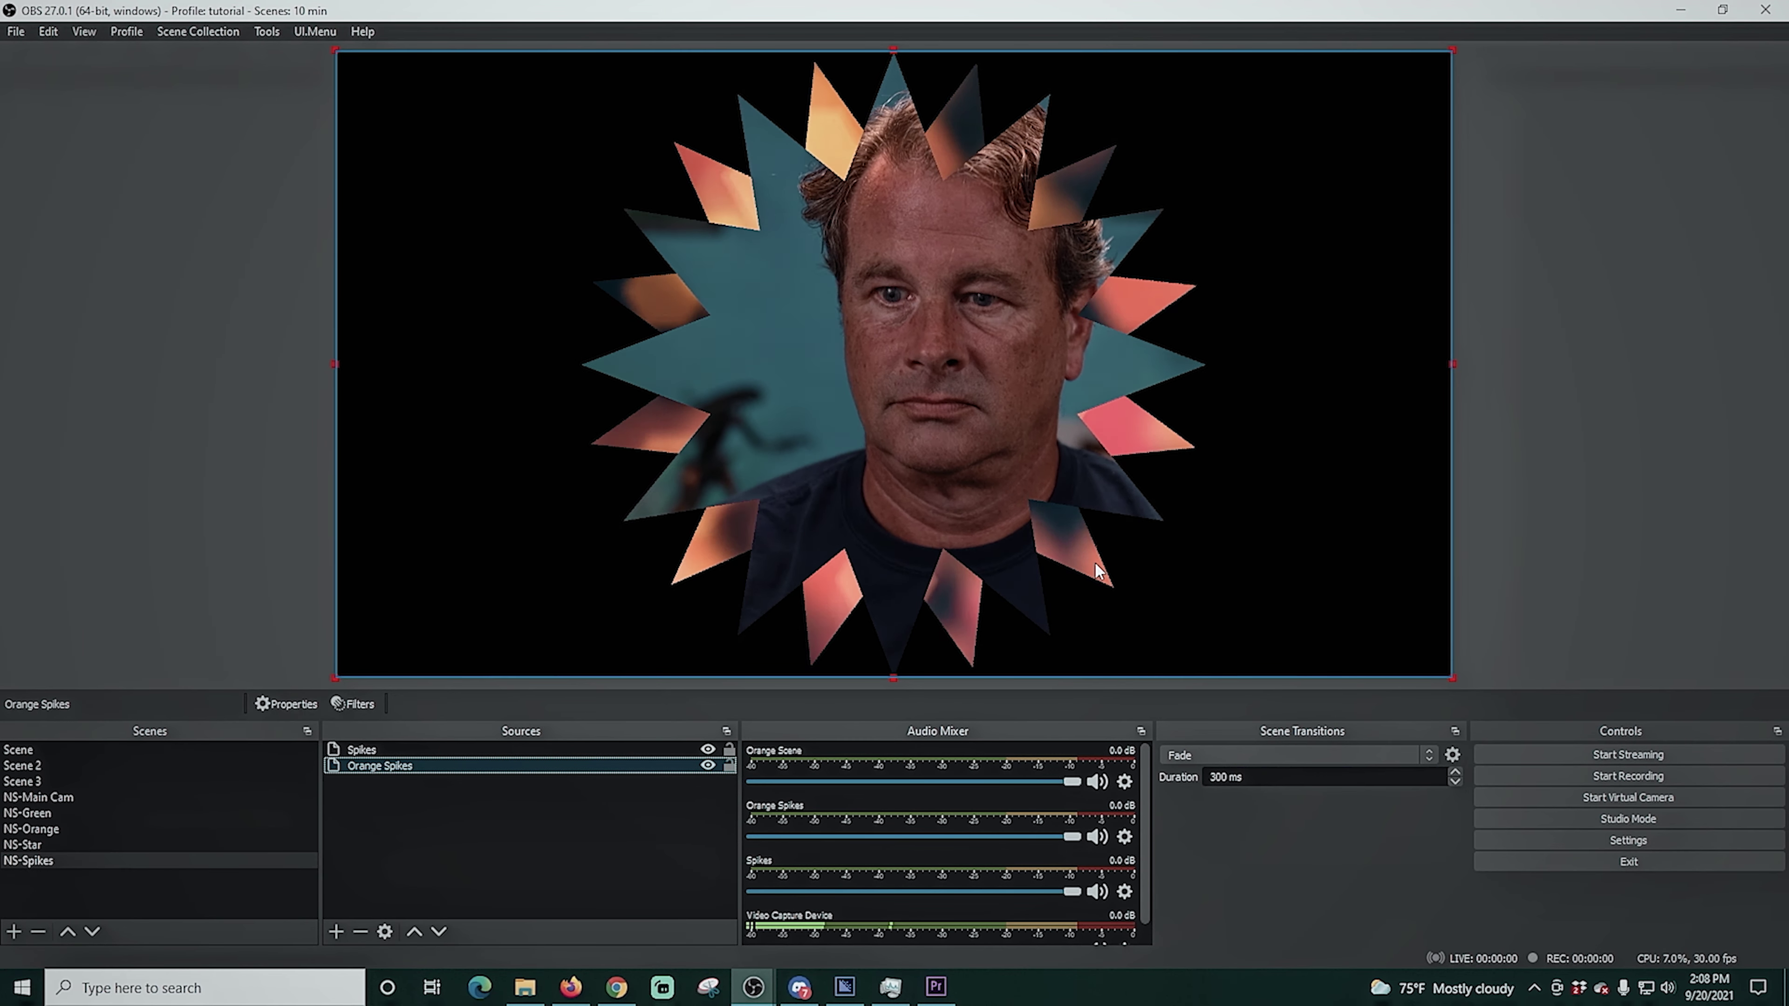
Create a new scene named NS- Flames
left_click(13, 932)
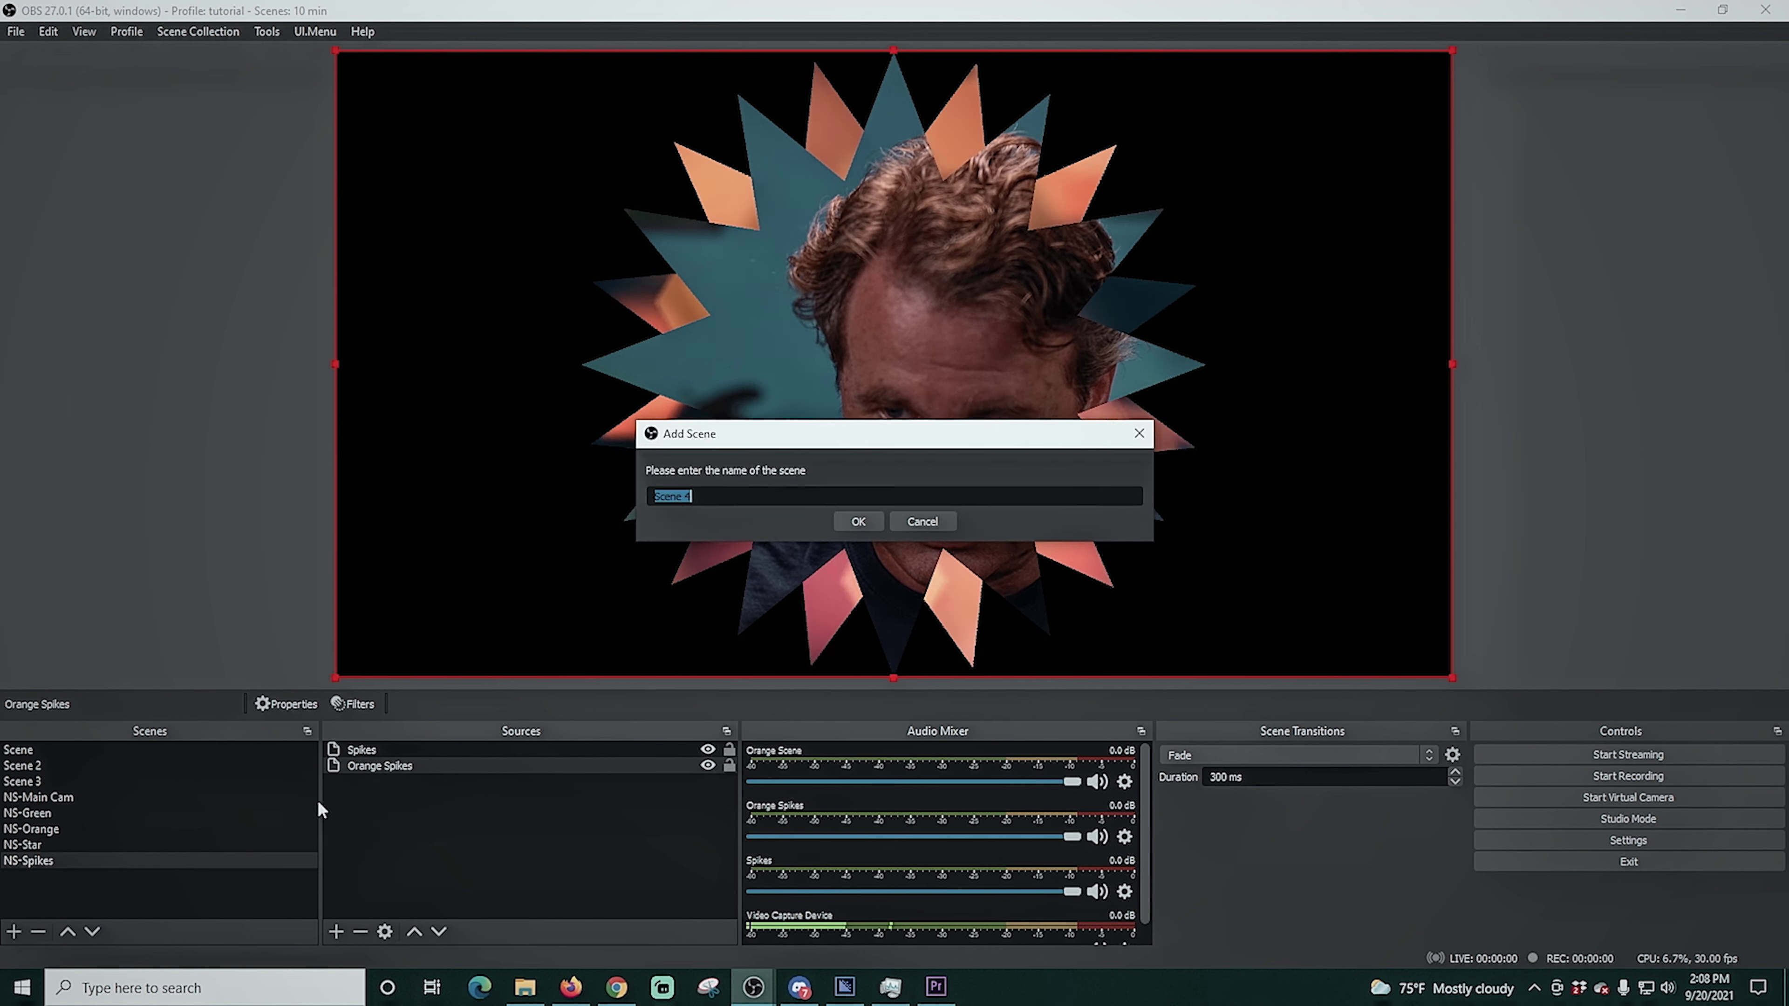
type("NS")
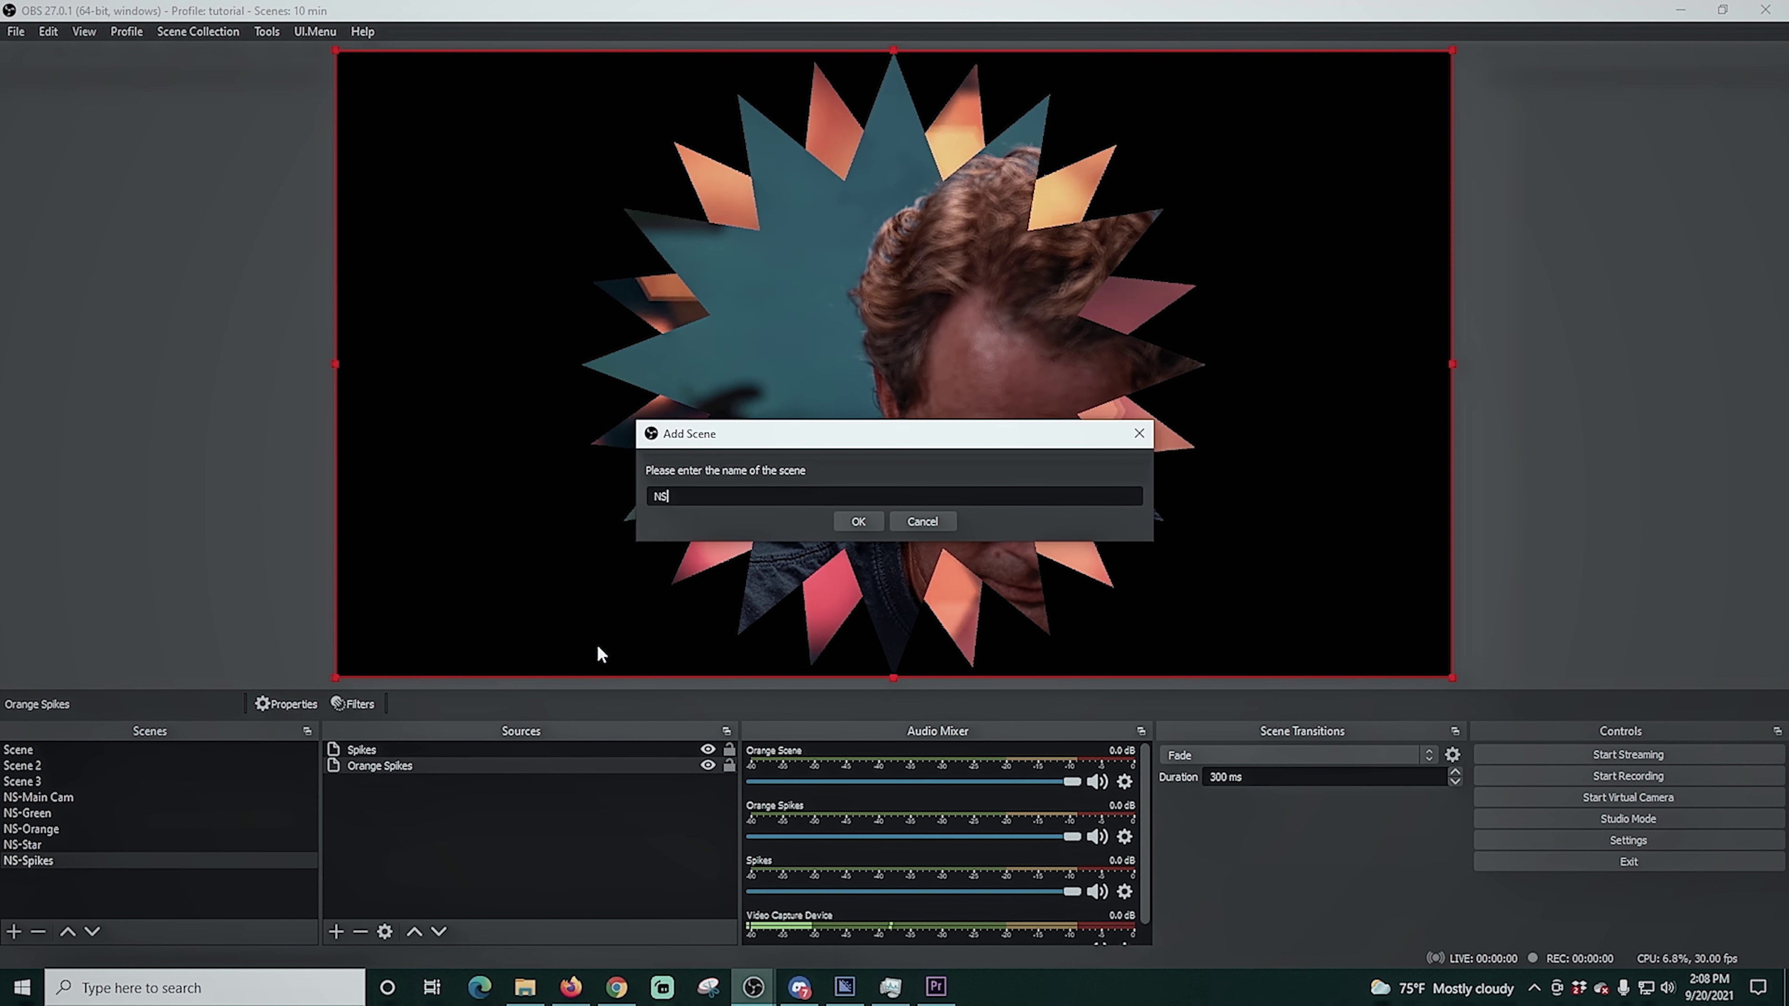
type("-Flames")
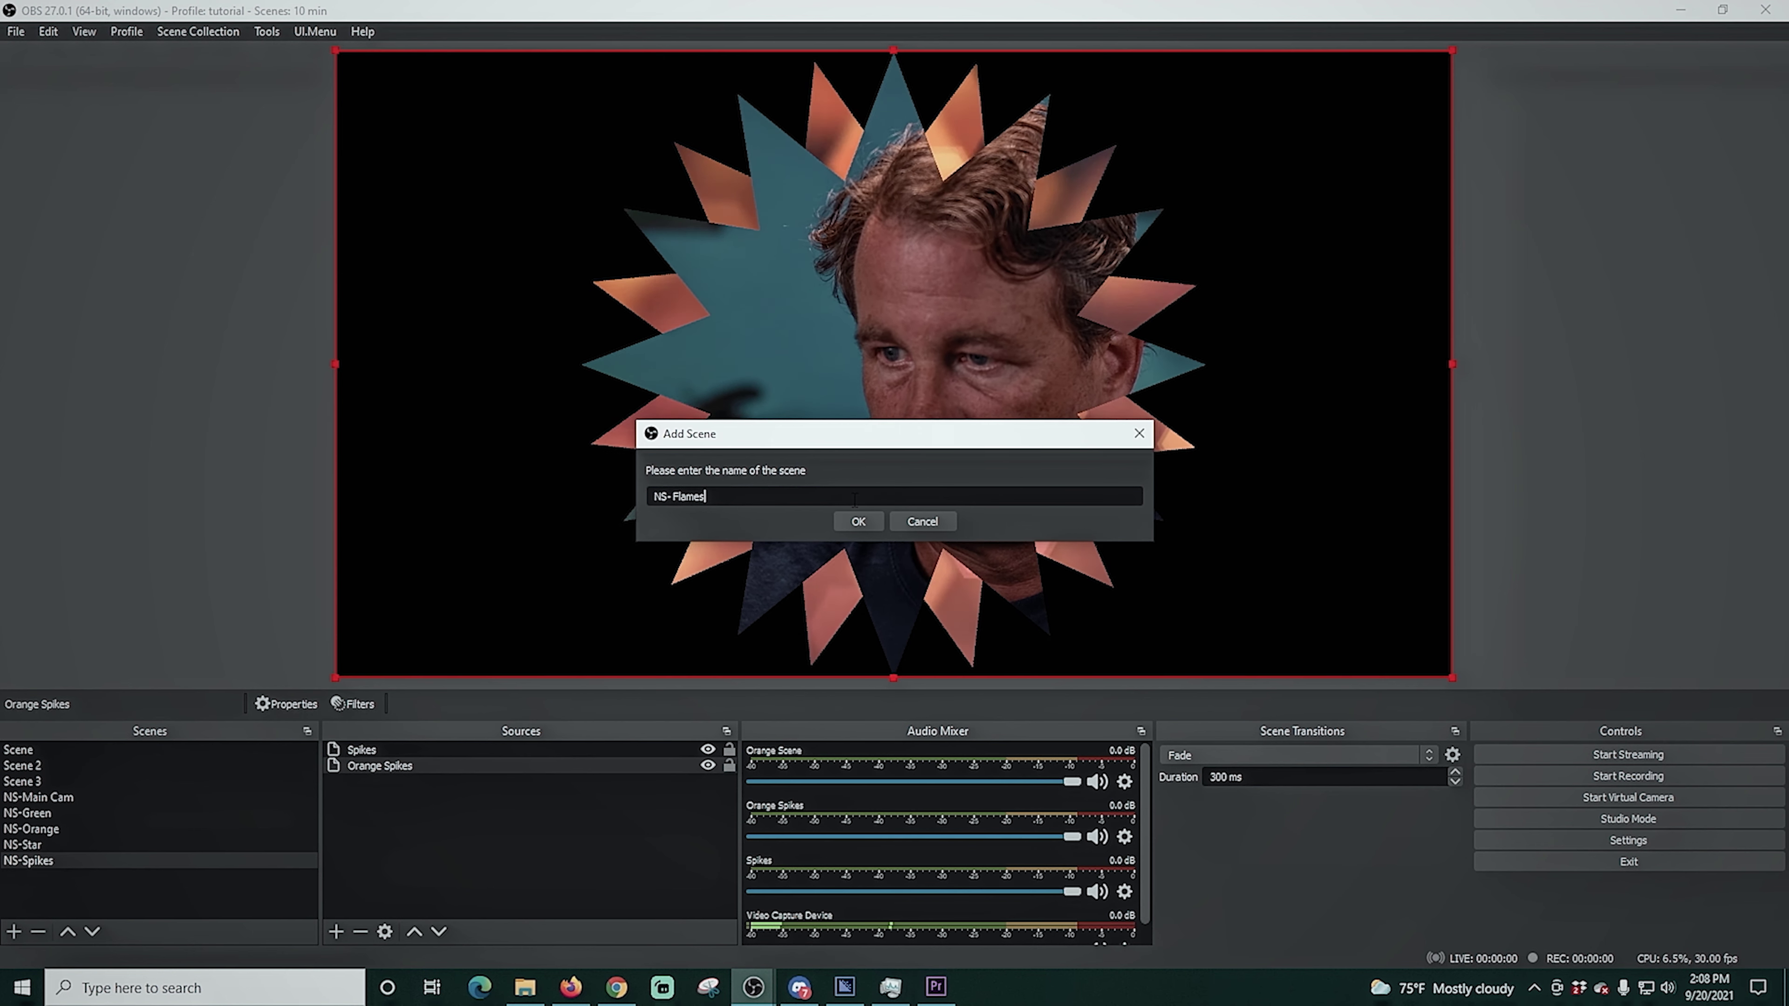
left_click(872, 518)
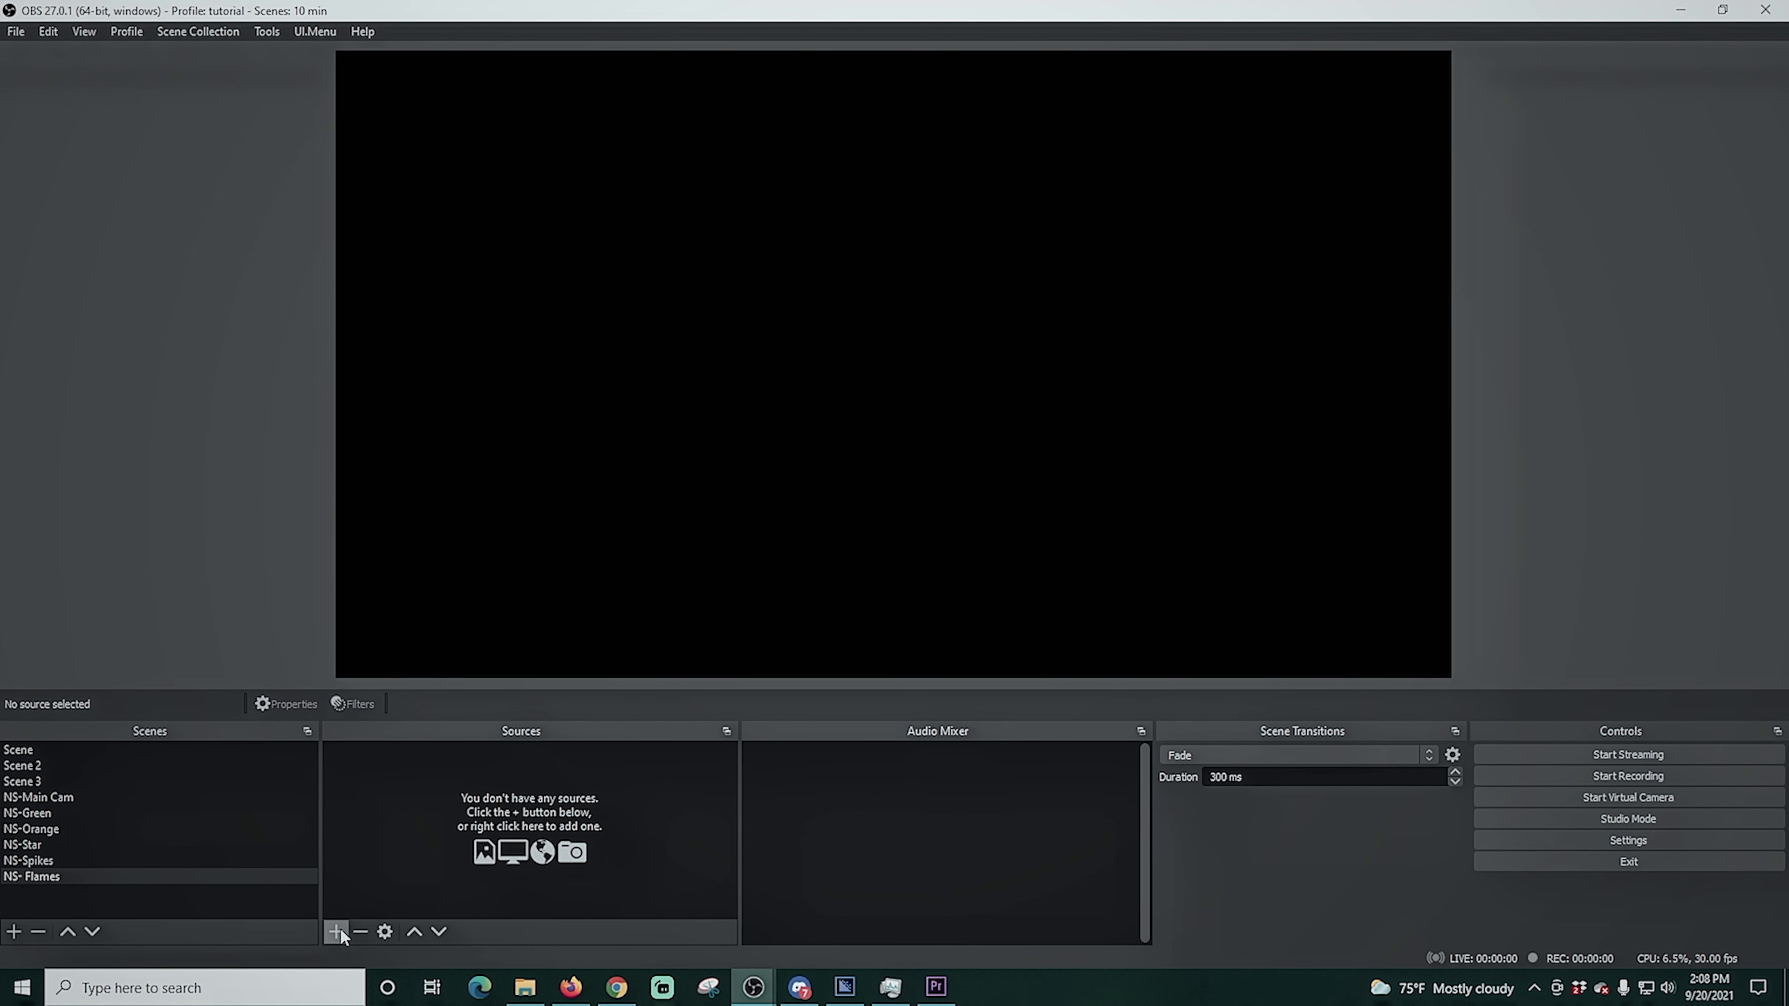
Add a Source.Mirror source named Flames to the NS- Flames scene and set it to mirror the Video Capture Device source
left_click(339, 932)
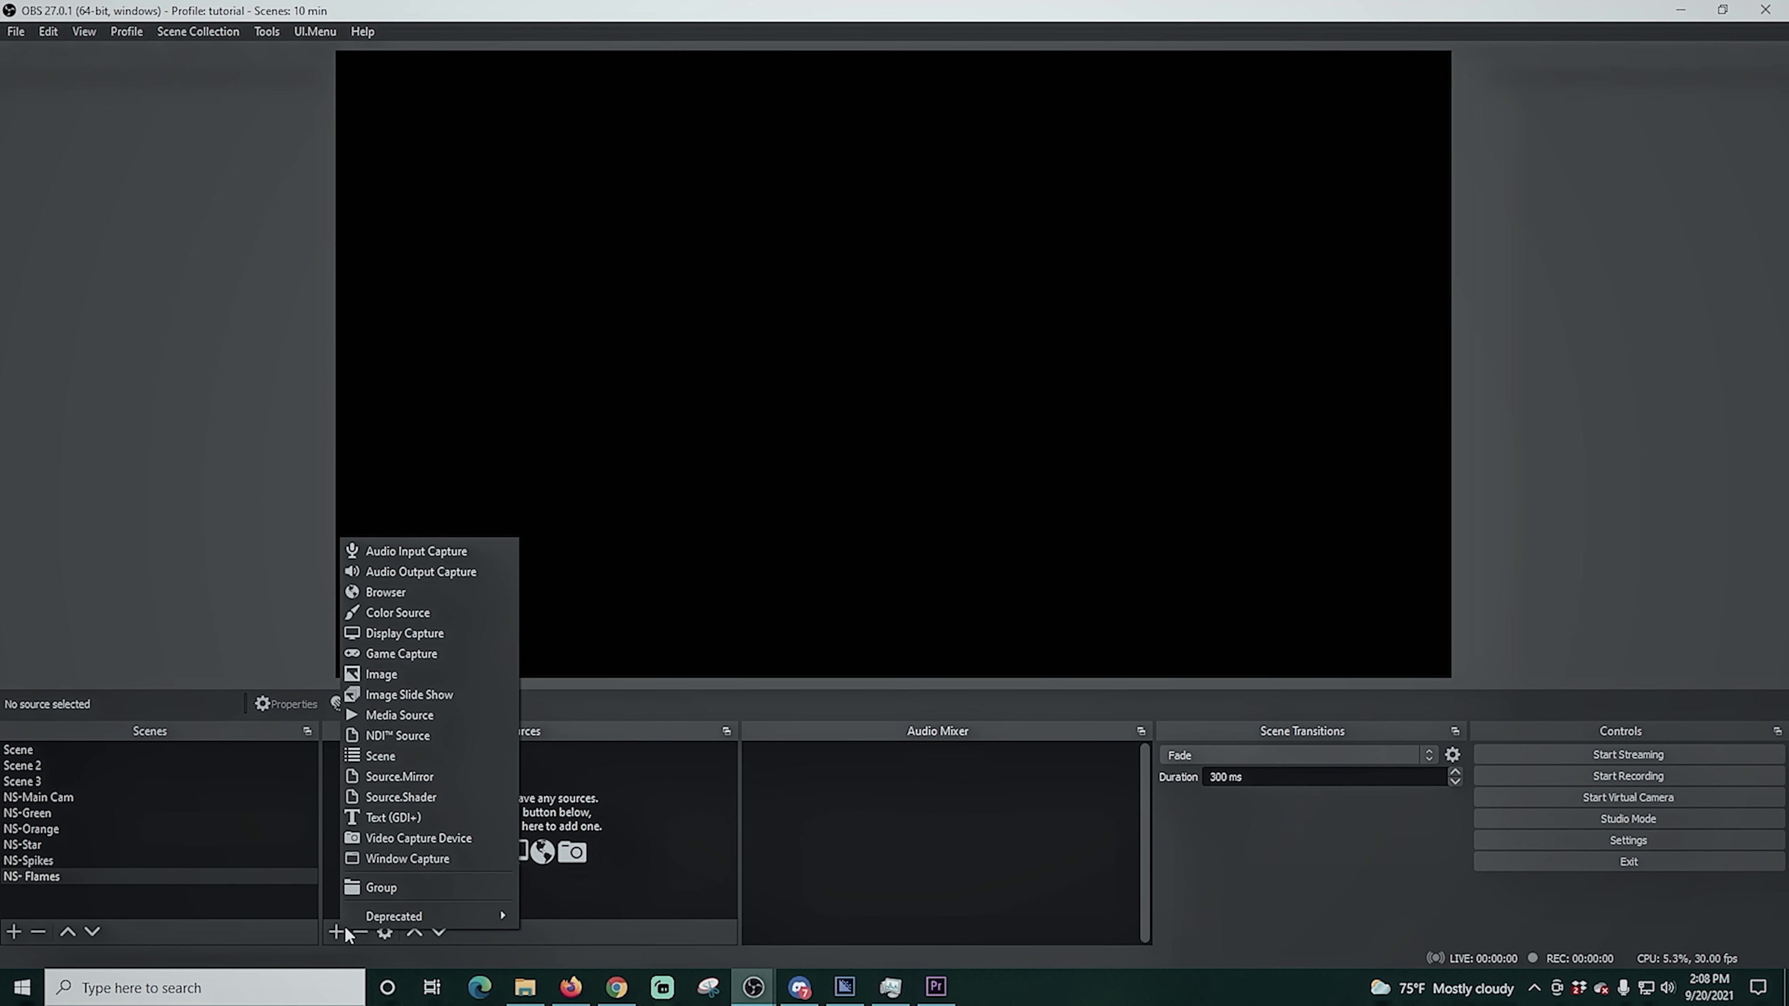
left_click(409, 774)
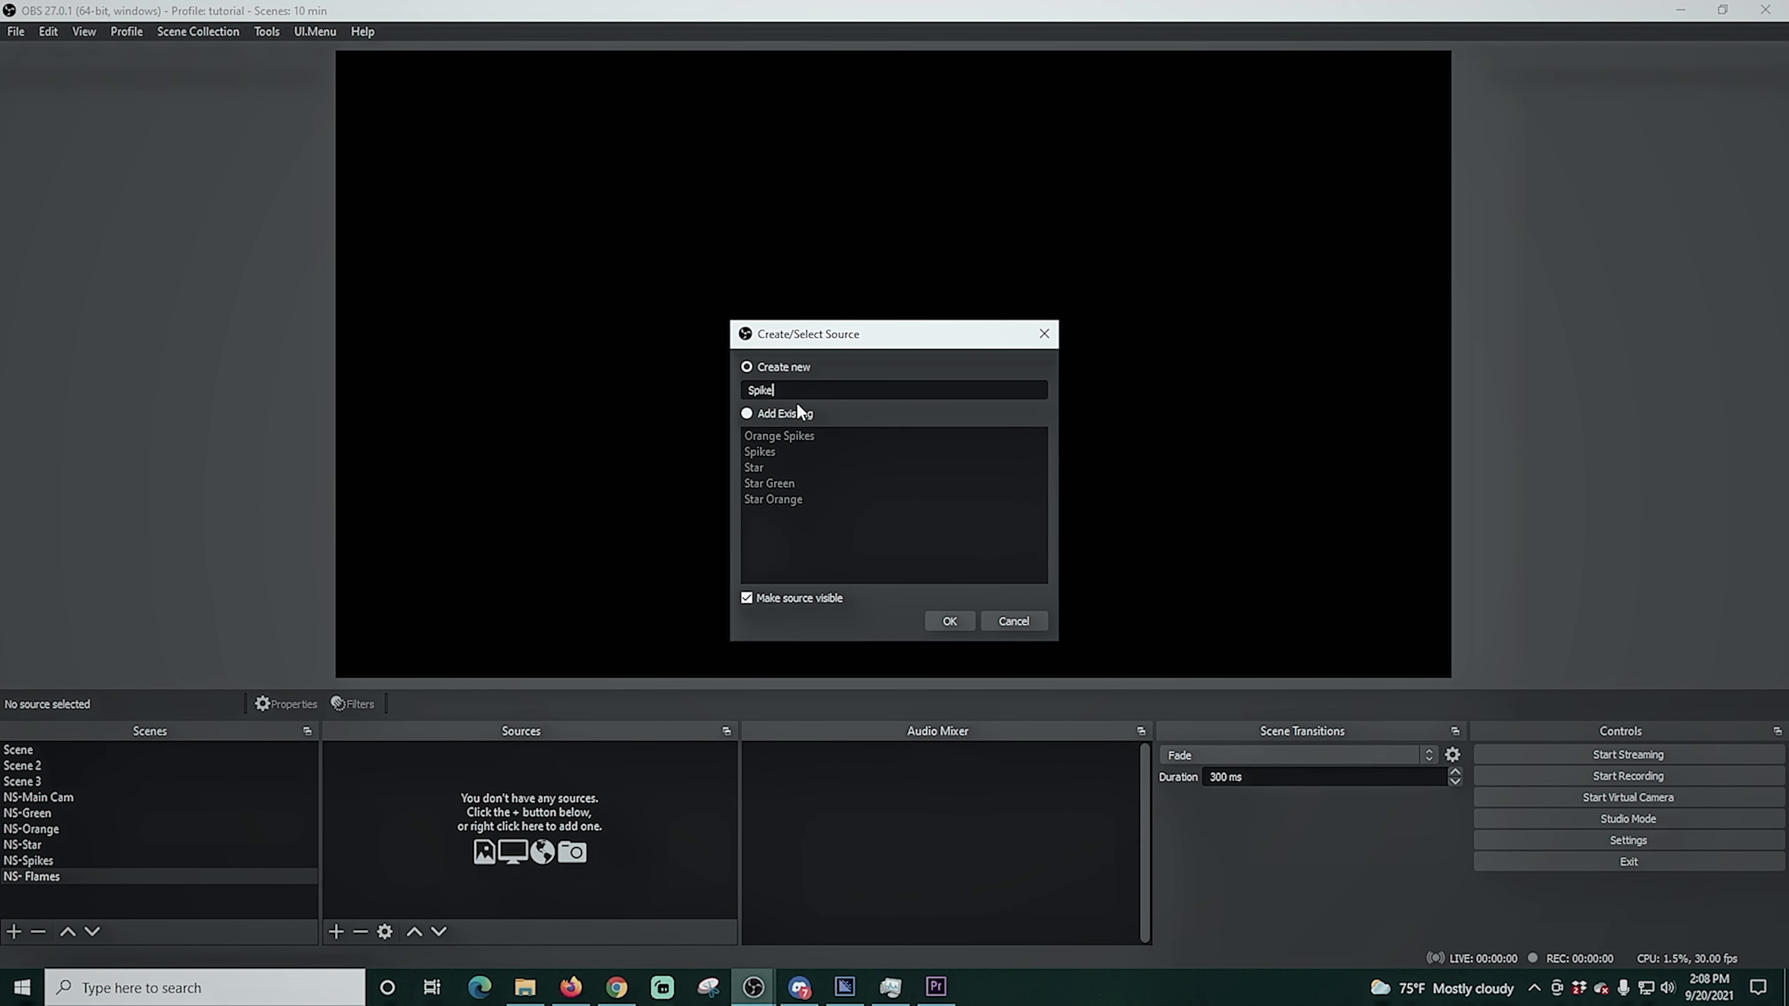
type("Flames")
left_click(947, 620)
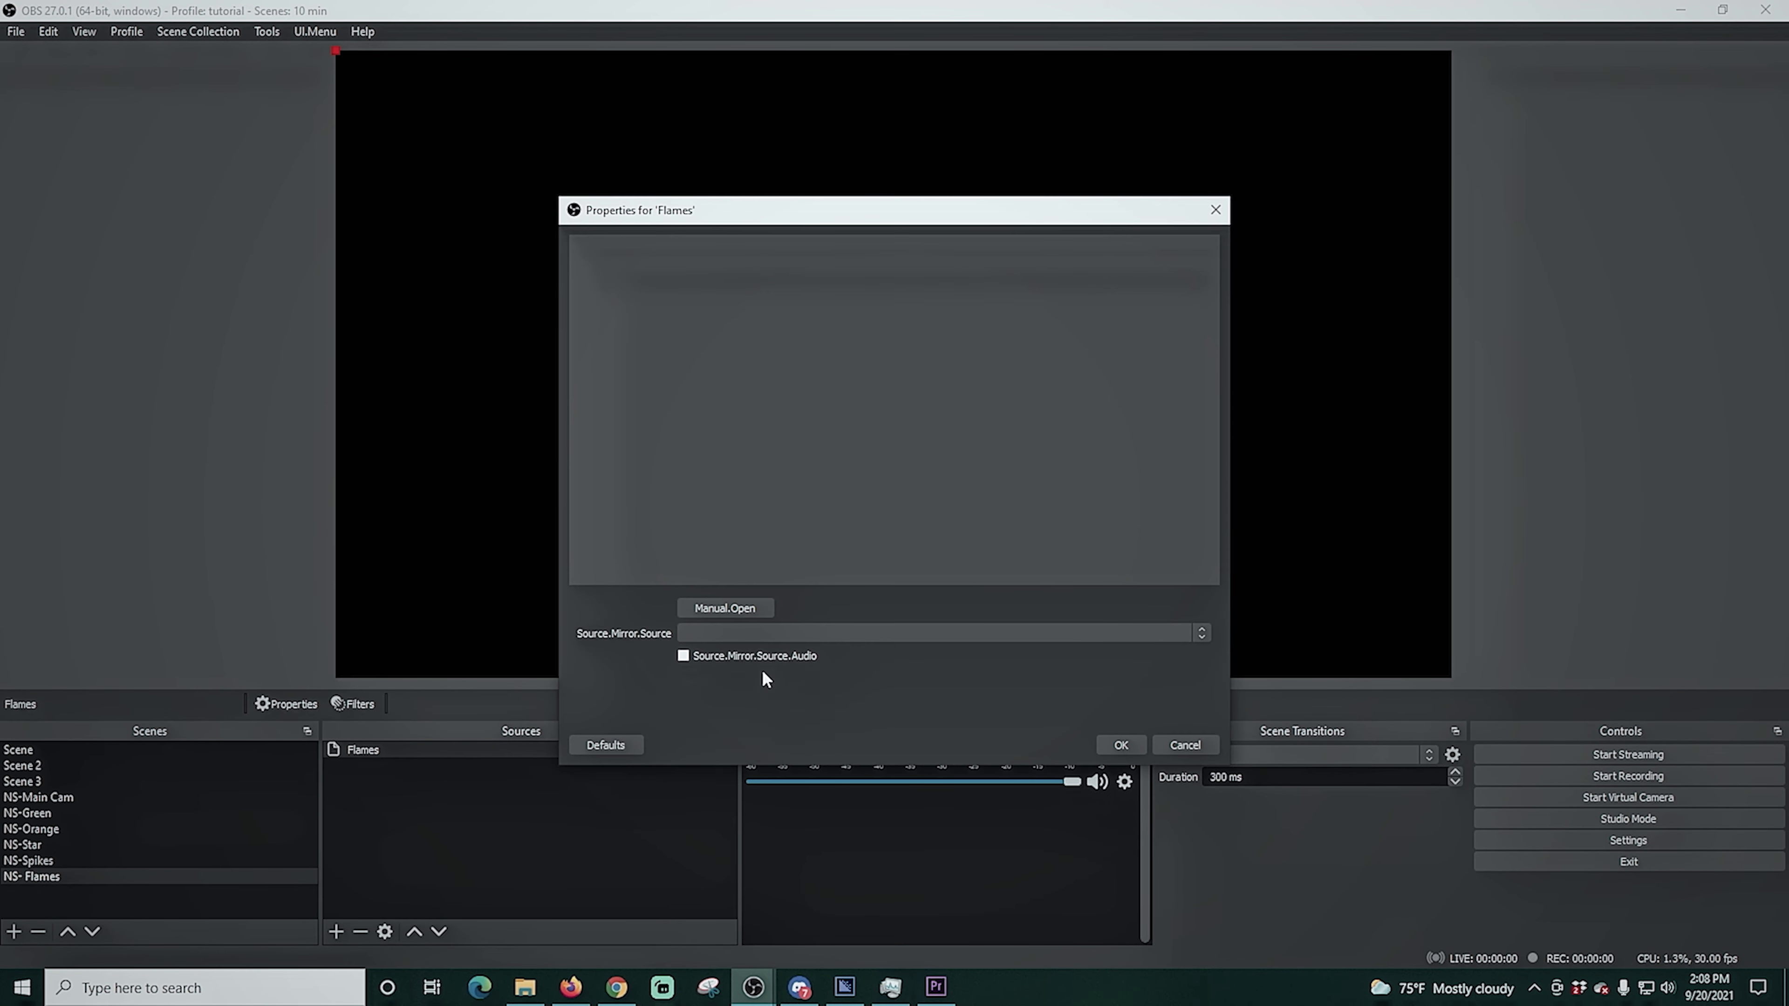
left_click(775, 633)
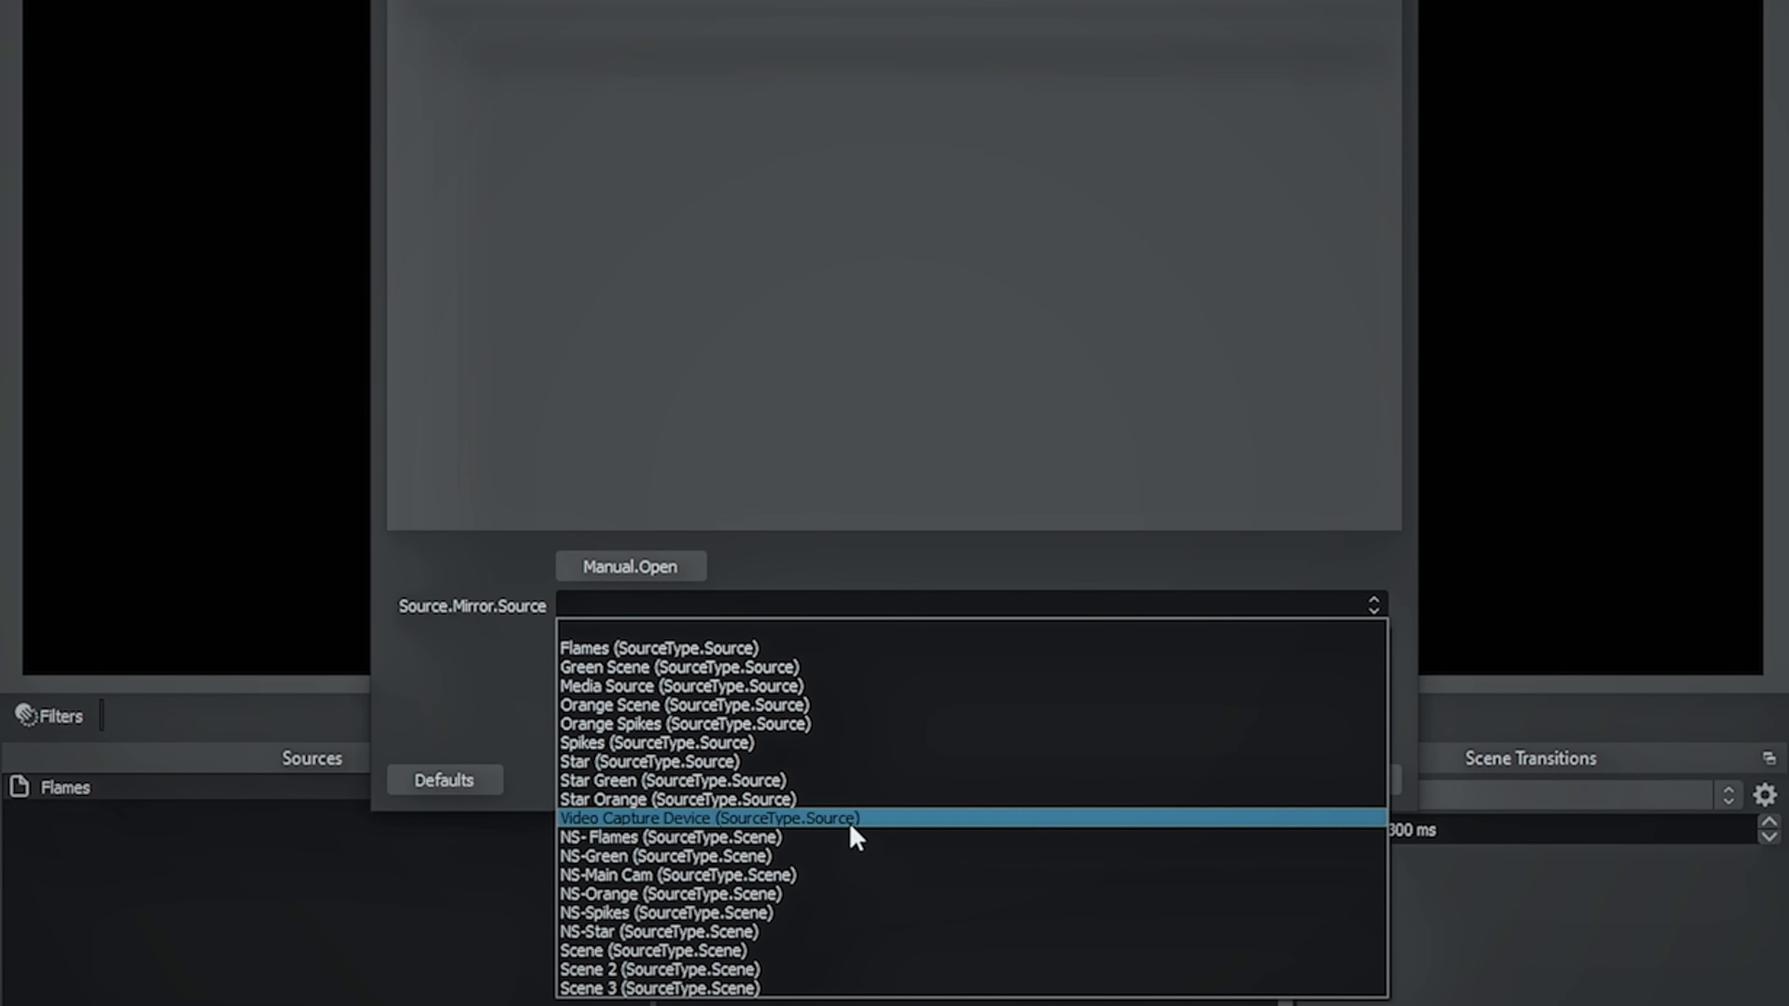
left_click(835, 818)
left_click(1246, 781)
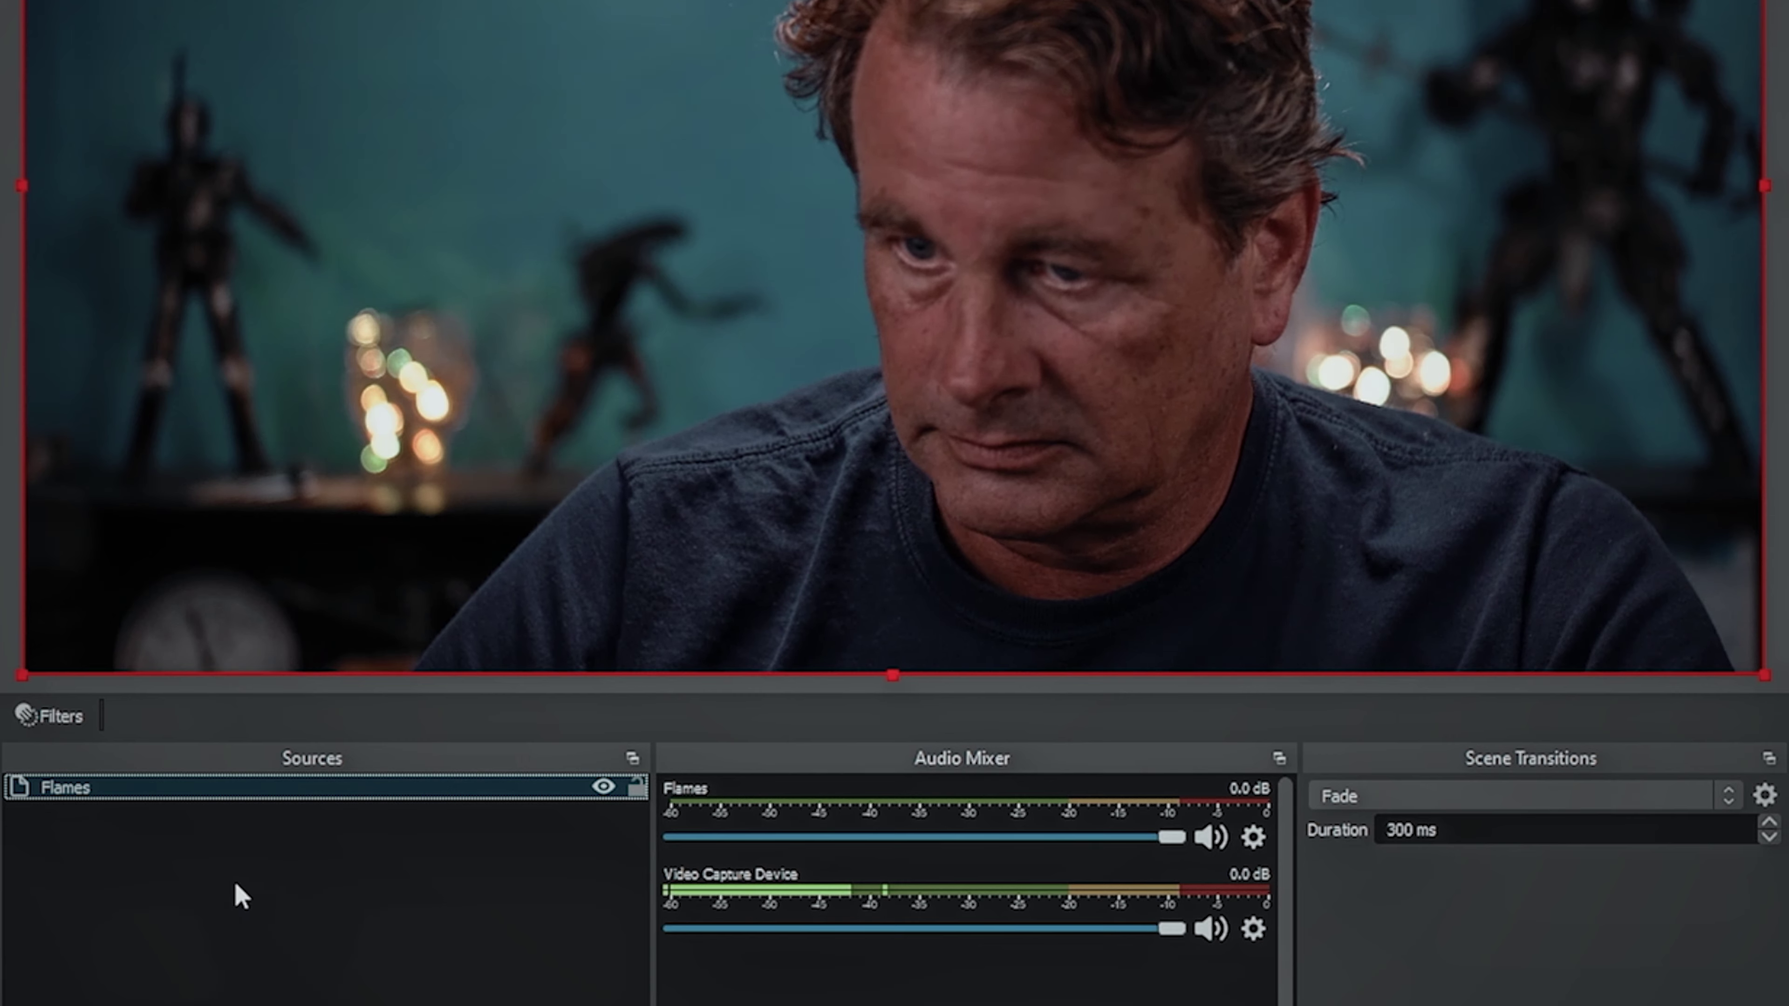
Add an Image Mask/Blend effect filter to the Flames source, keeping the default filter name
right_click(152, 787)
left_click(196, 732)
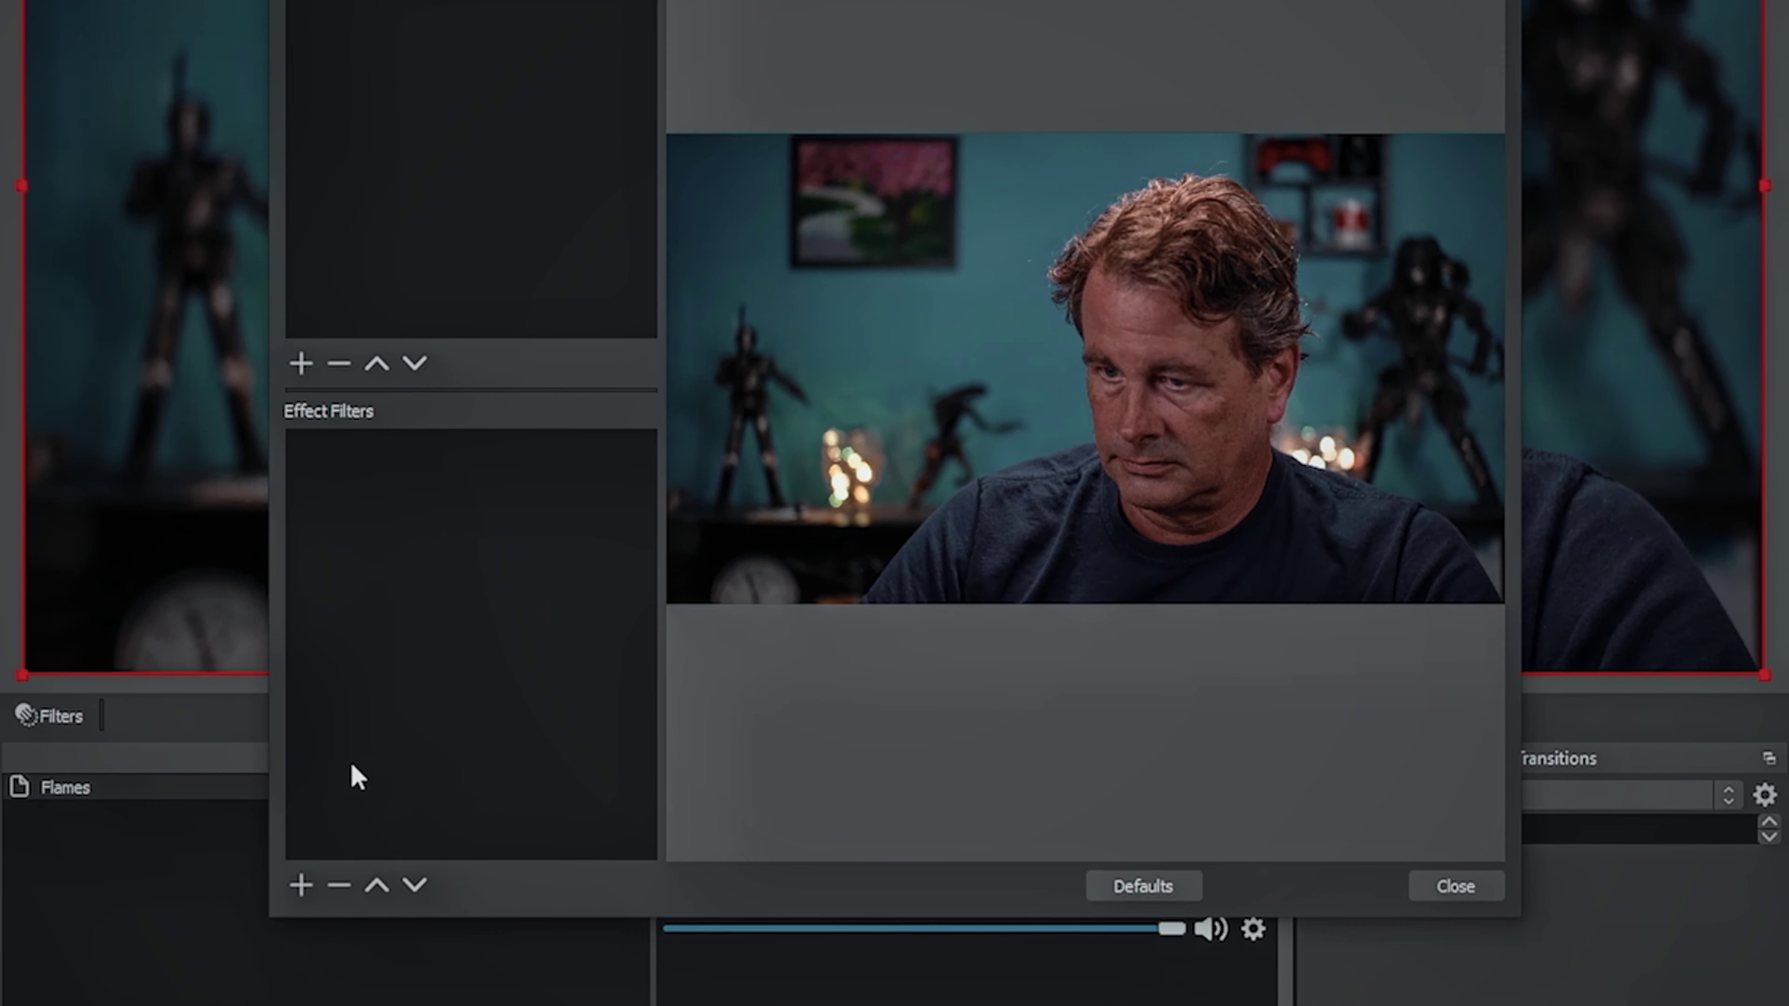
left_click(302, 886)
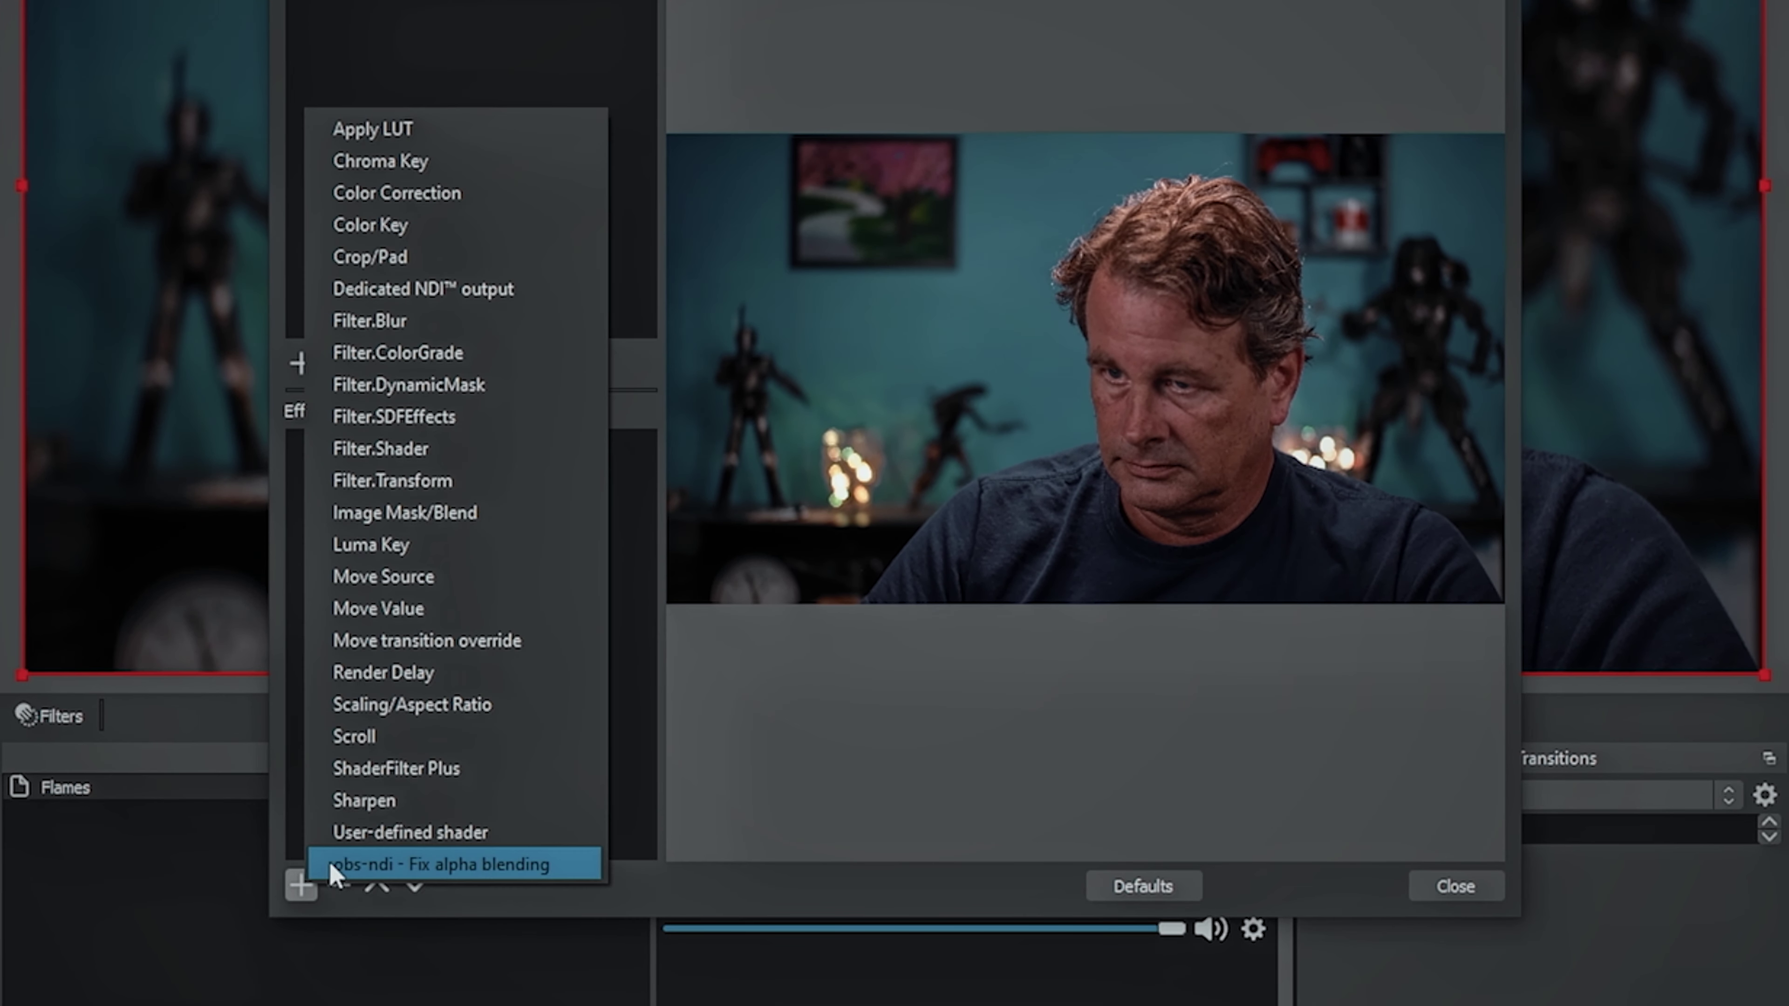
left_click(408, 514)
left_click(834, 433)
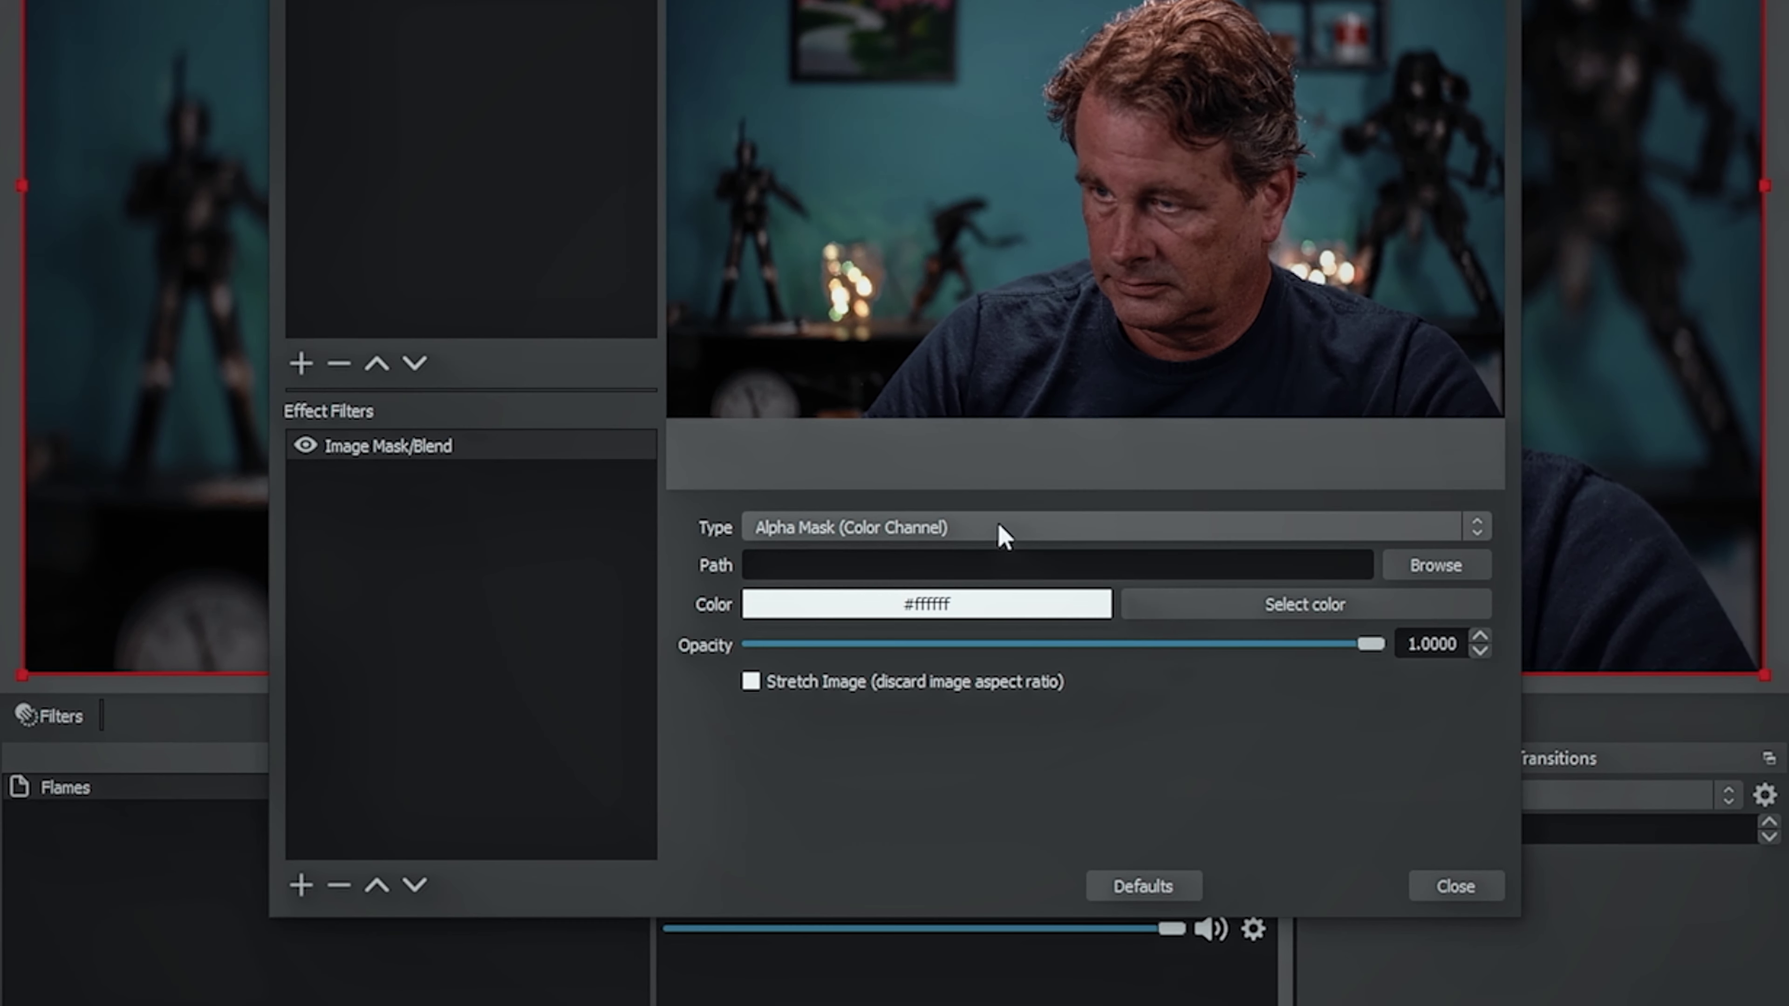
Load Flames 1.png from the Camera Masks folder as the mask image for Flames and close its filters
left_click(1432, 567)
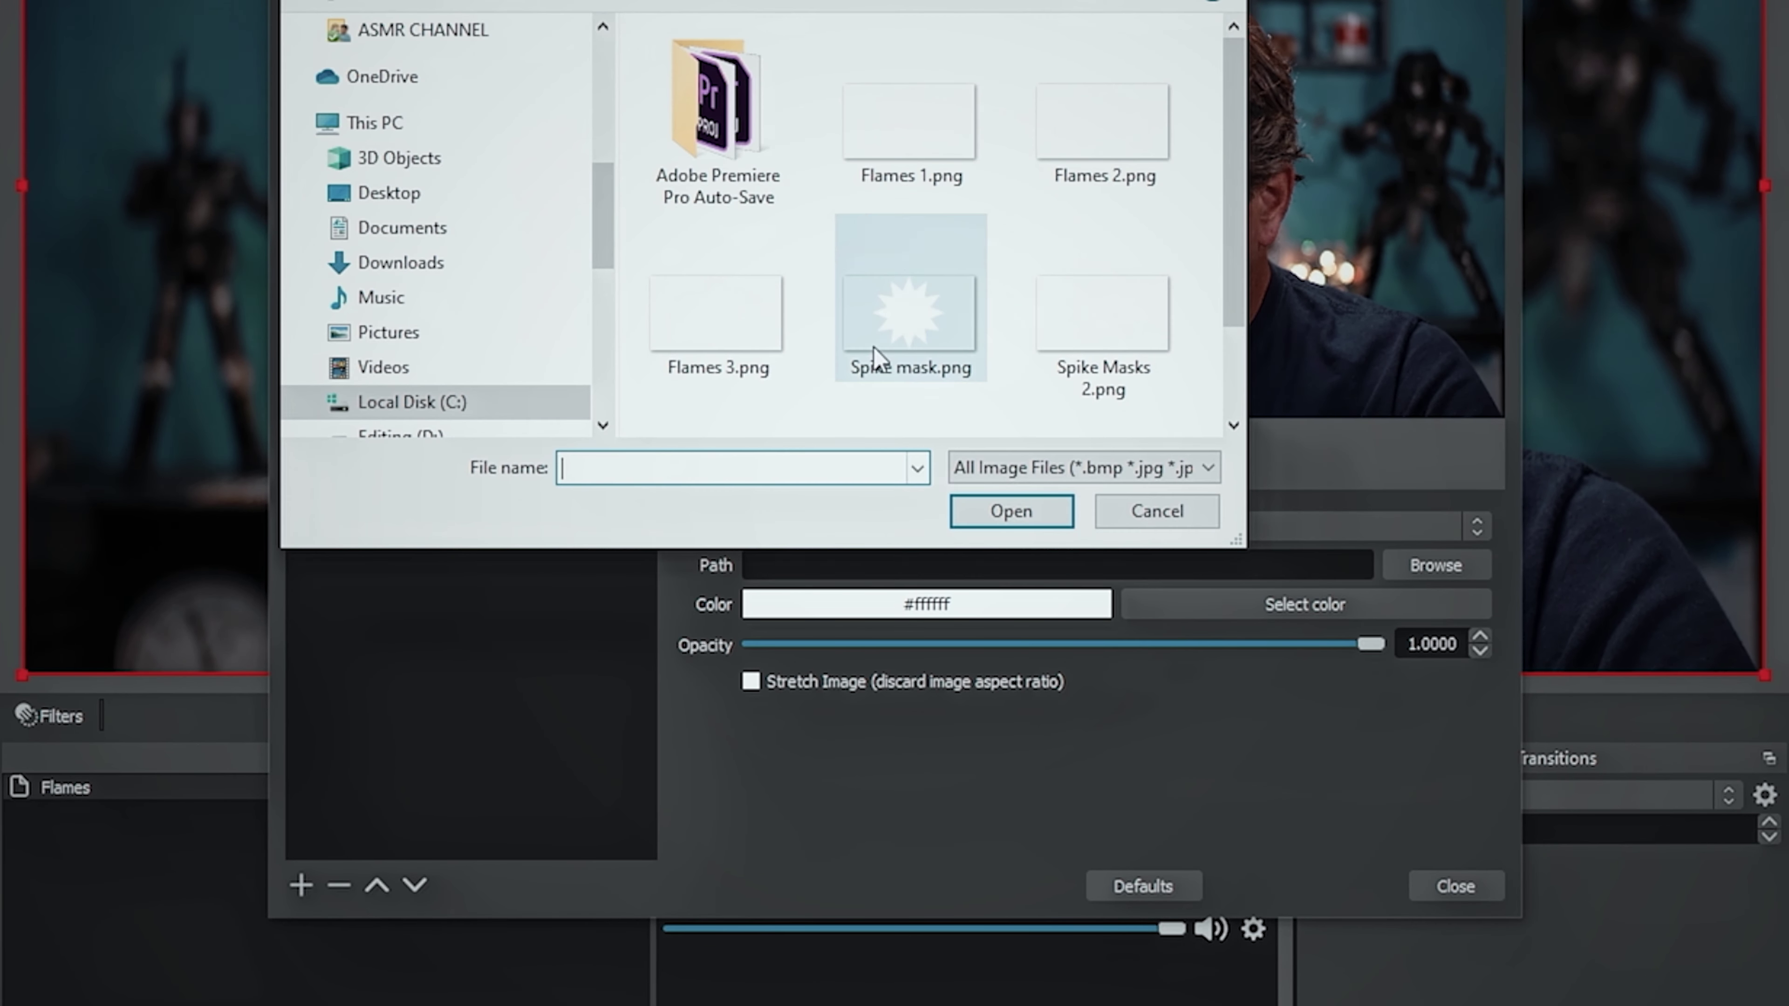
left_click(1009, 510)
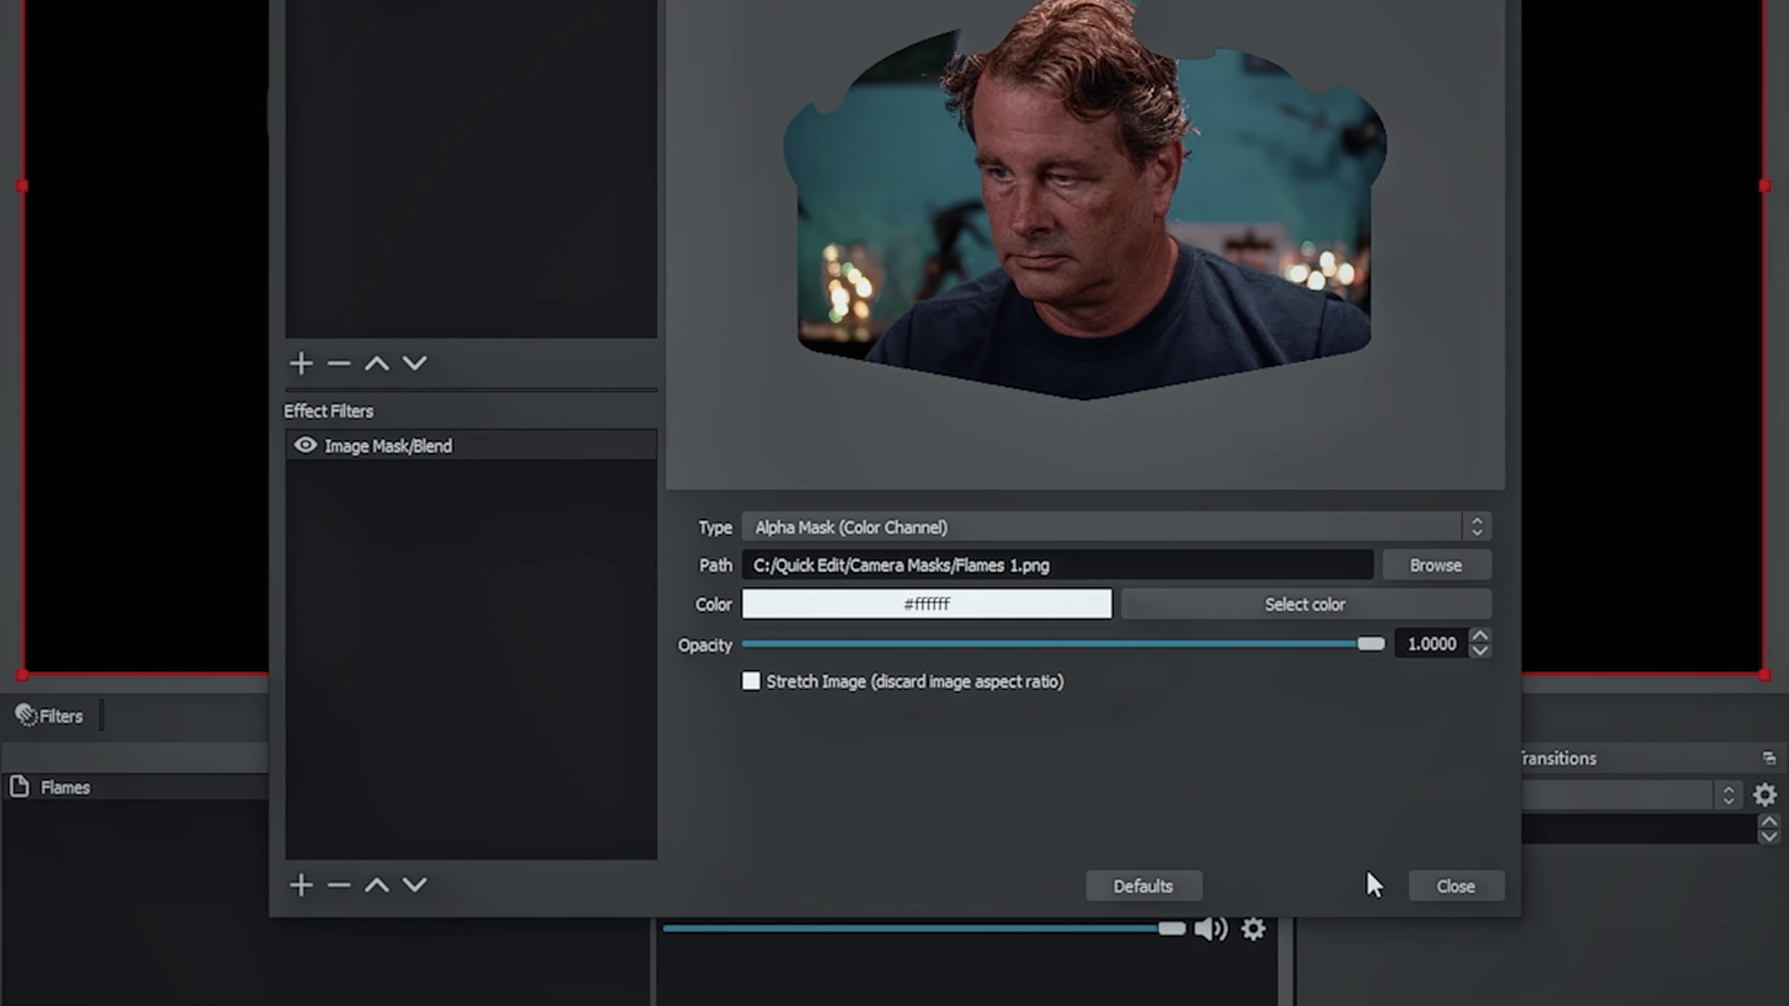
left_click(1427, 889)
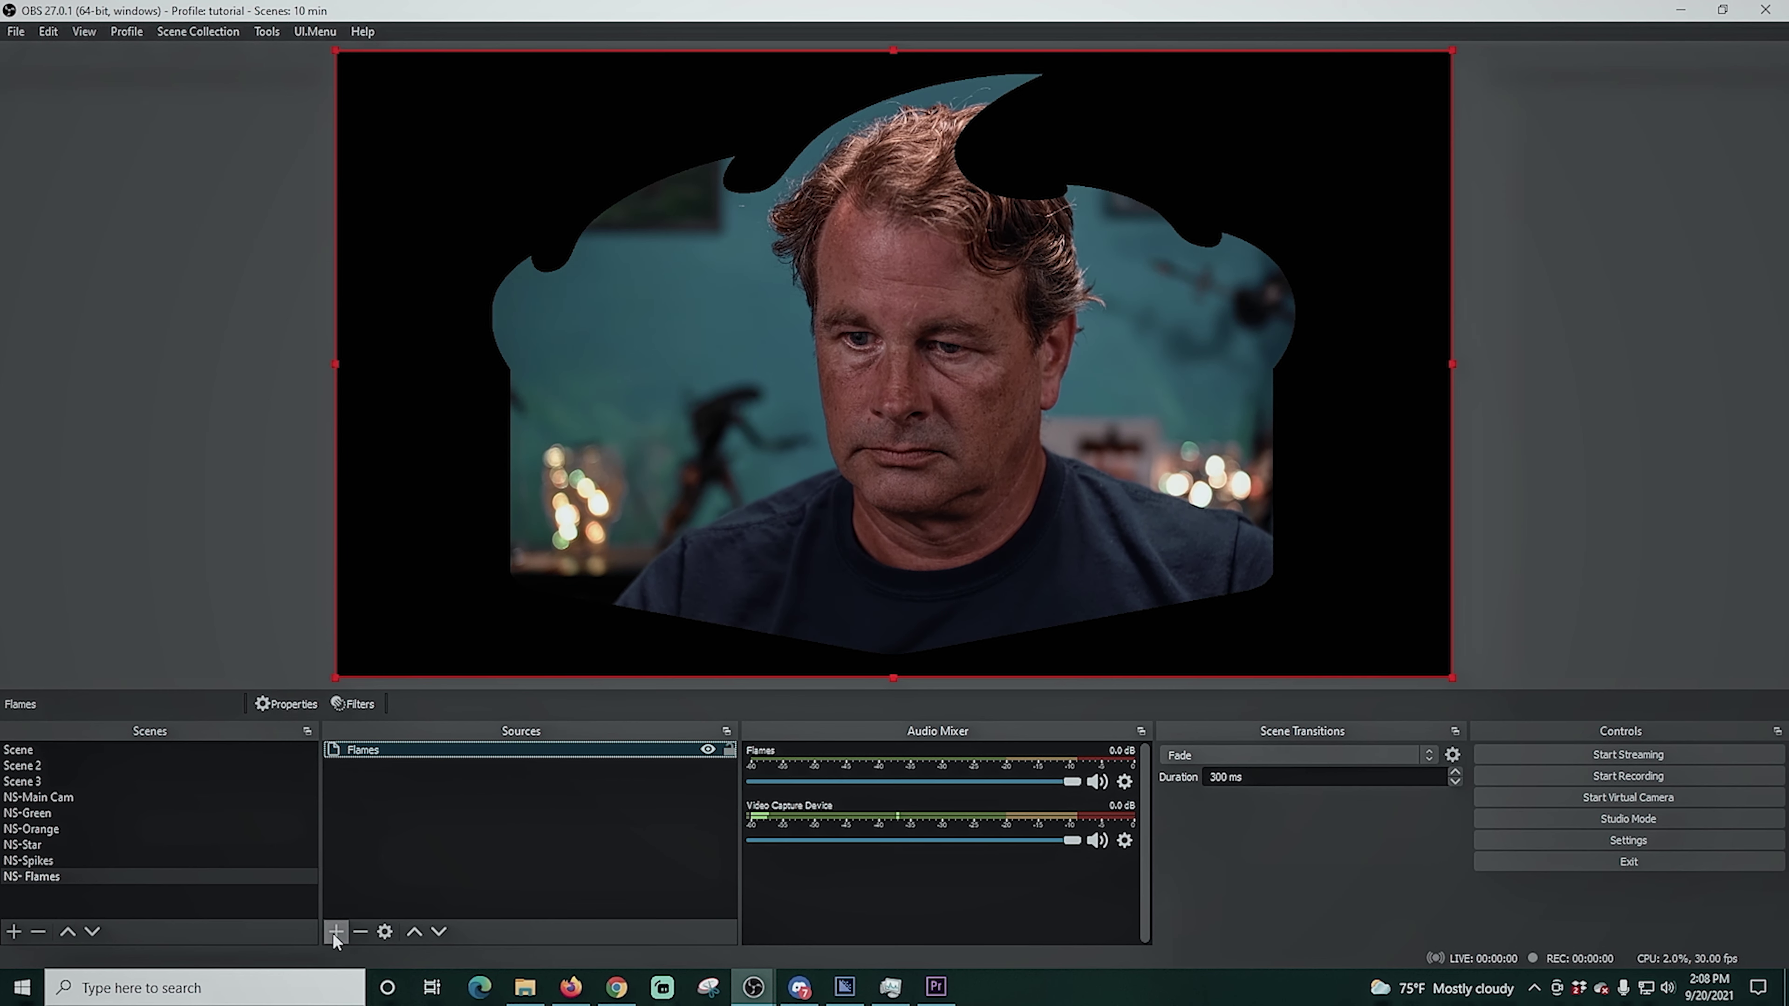
Add a Source.Mirror source named Flames Orange to the NS- Flames scene and set it to mirror the Orange Scene source
left_click(336, 931)
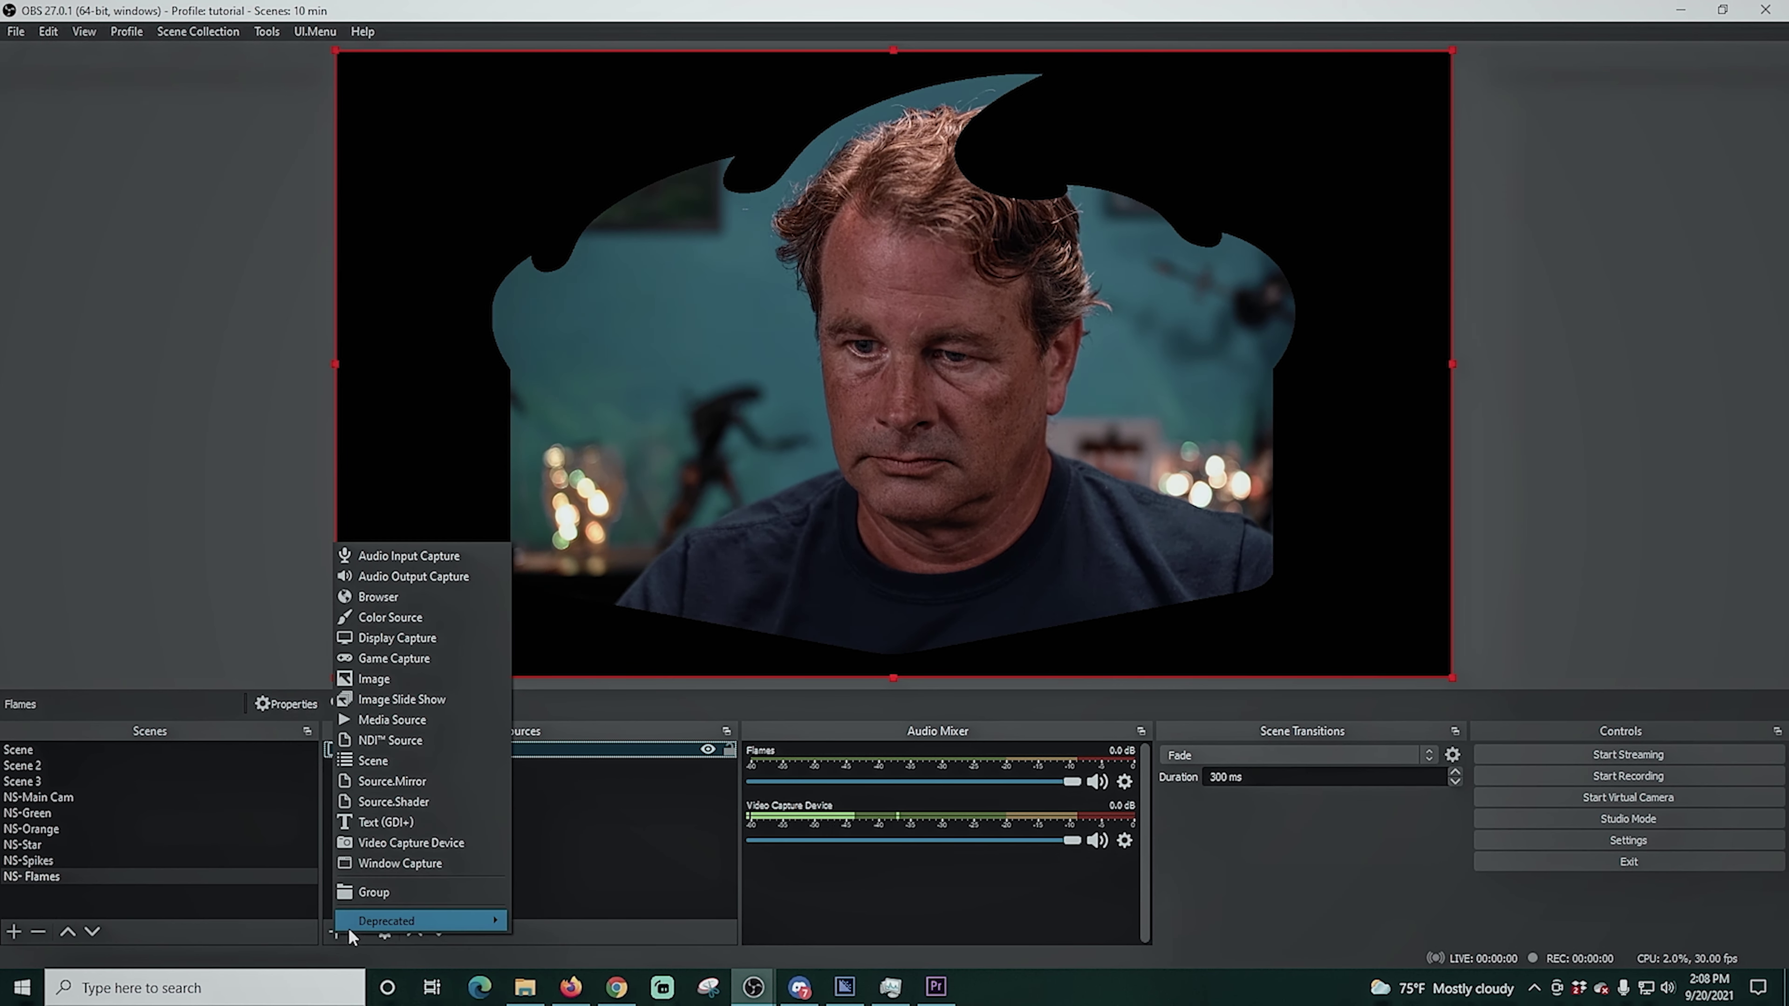
left_click(385, 781)
type("Flames Orange")
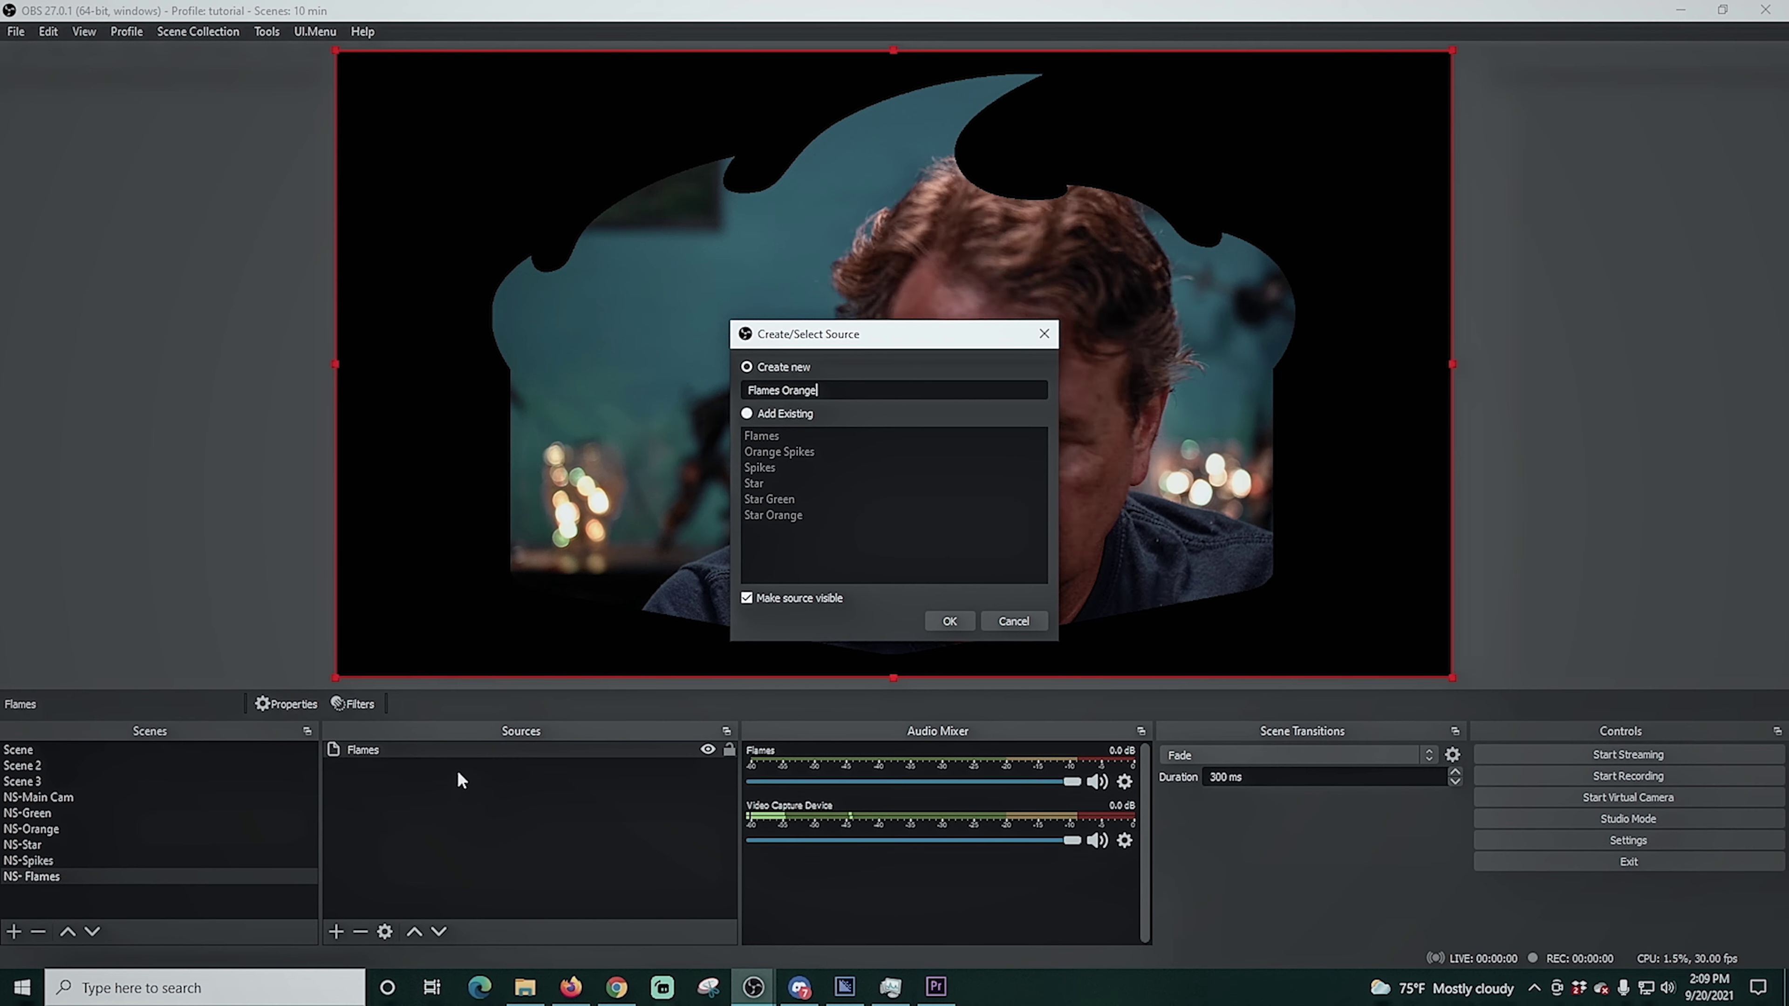
left_click(948, 620)
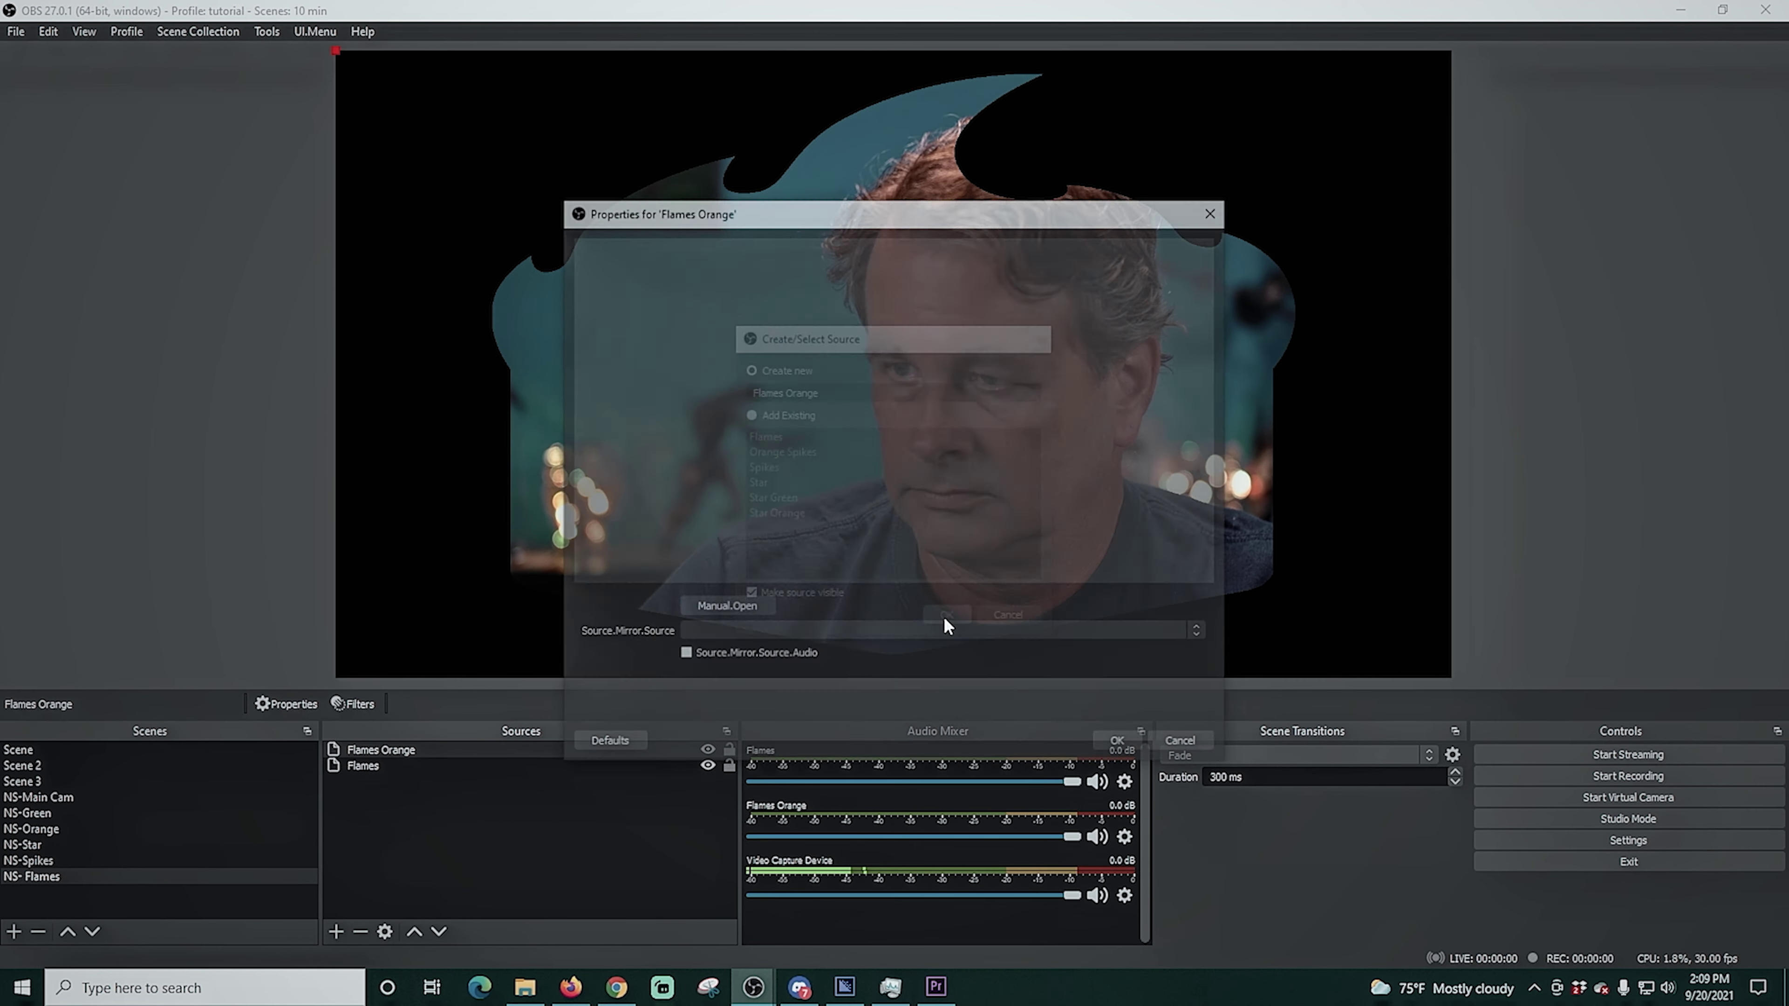
left_click(870, 628)
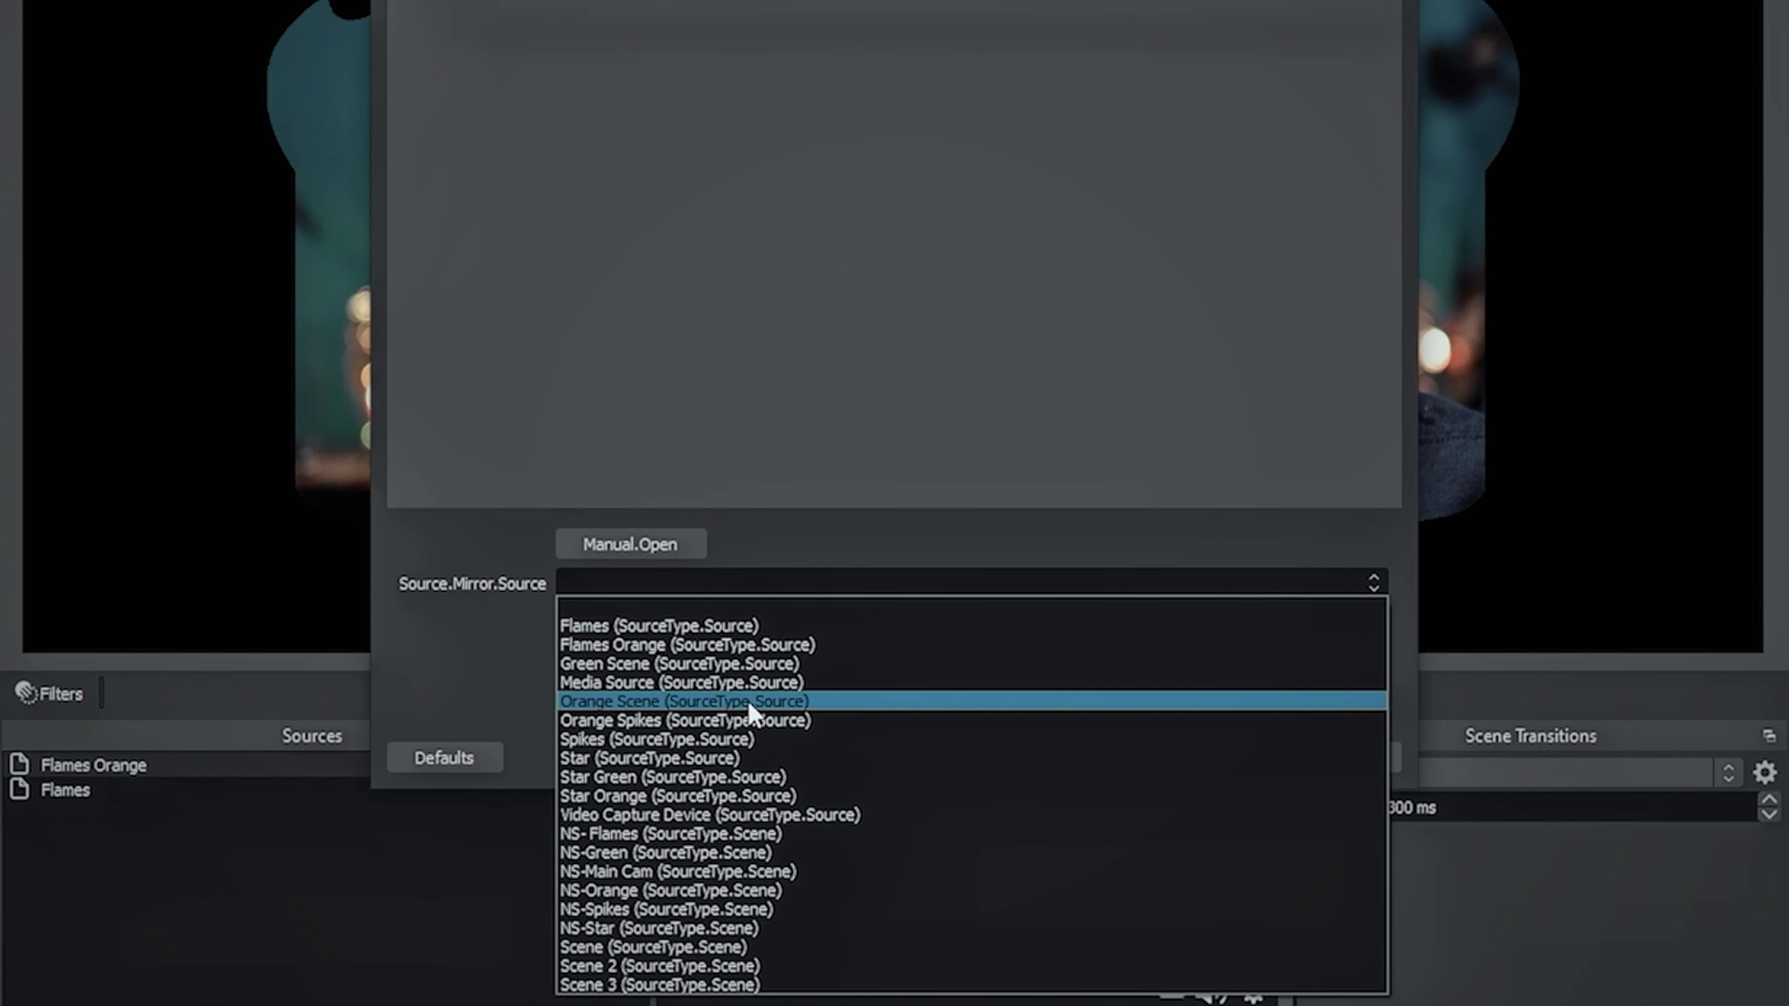
left_click(751, 703)
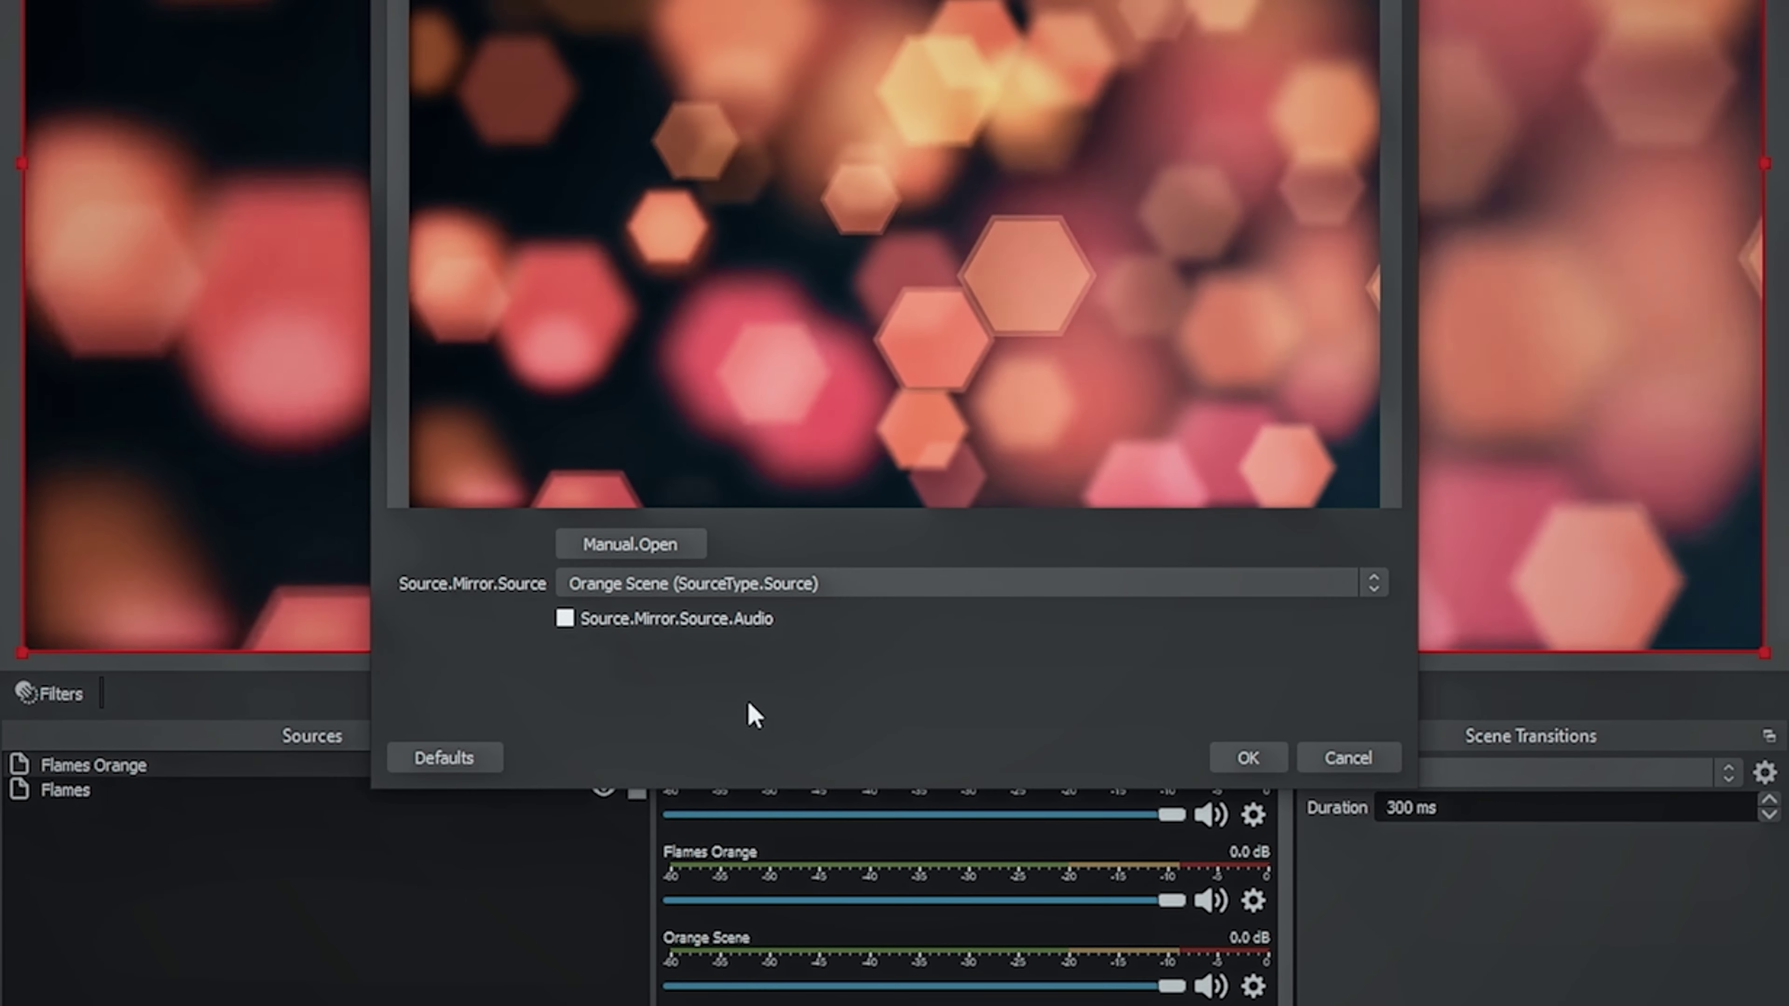
left_click(1247, 761)
Move Flames Orange below Flames in the source order and add an Image Mask/Blend effect filter to it with the default name
left_click_drag(371, 761, 348, 795)
right_click(351, 795)
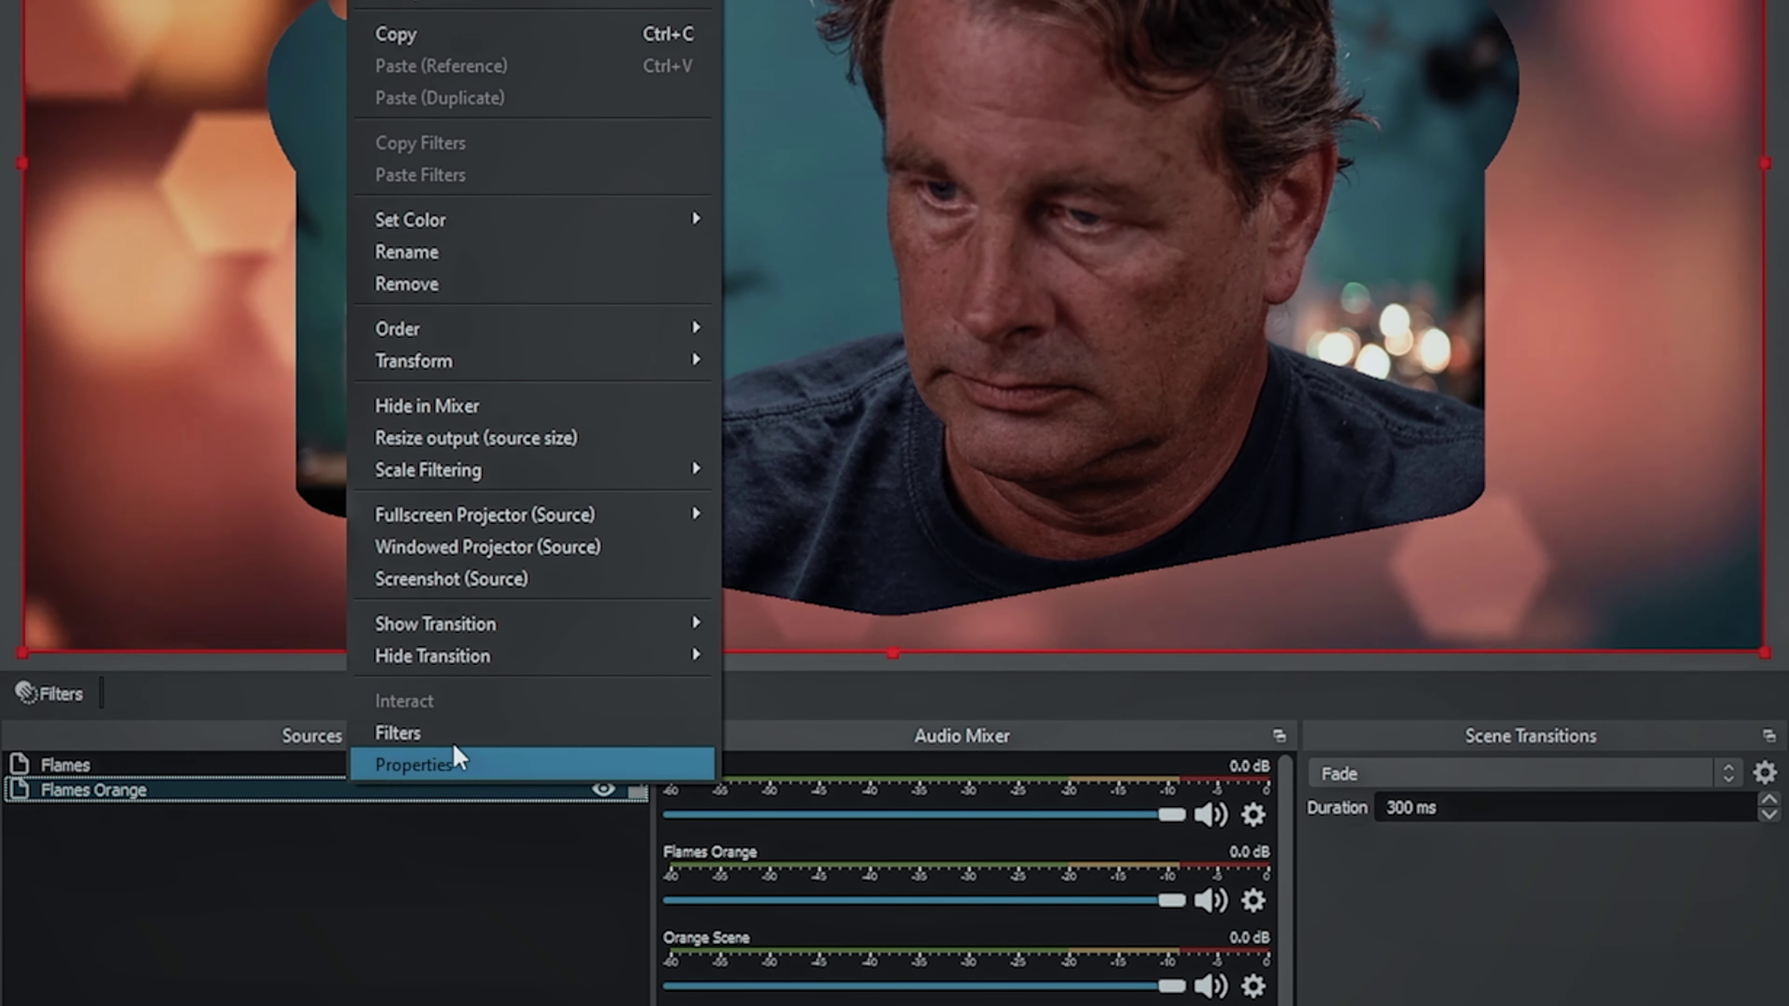
left_click(416, 732)
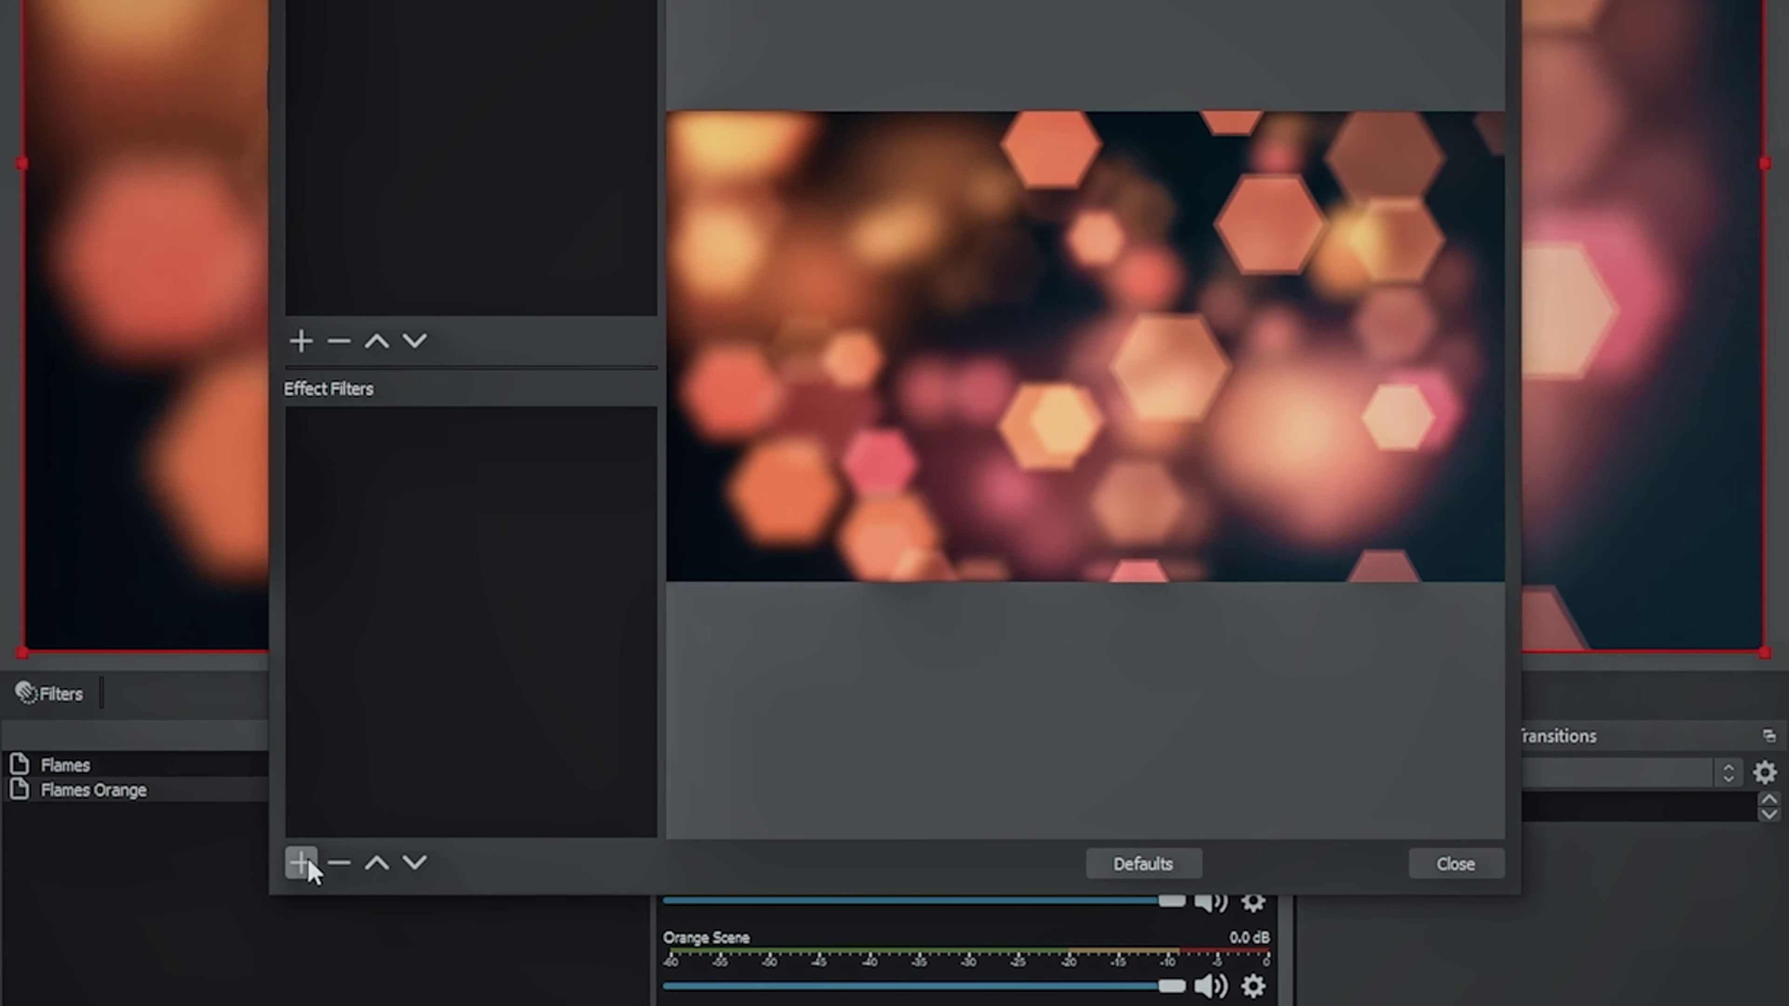
left_click(303, 861)
left_click(437, 483)
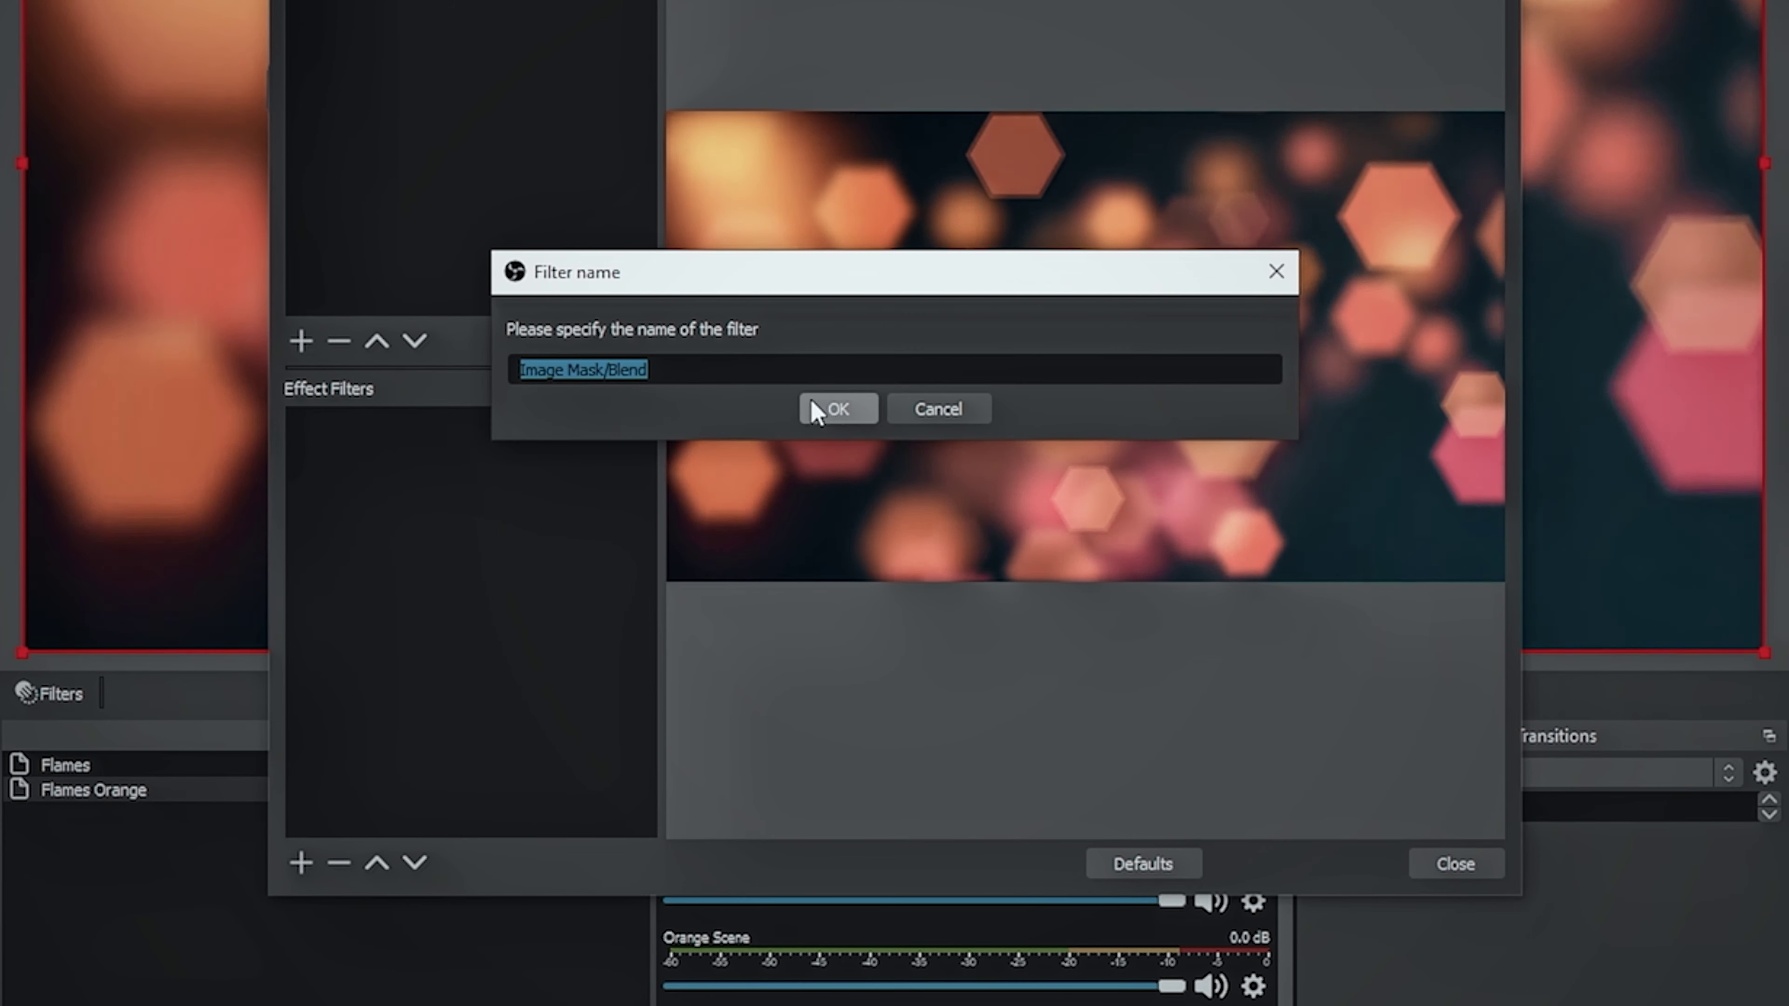
left_click(839, 408)
Load Flames 2.png from the Camera Masks folder as the mask image for Flames Orange and close its filters
left_click(1436, 544)
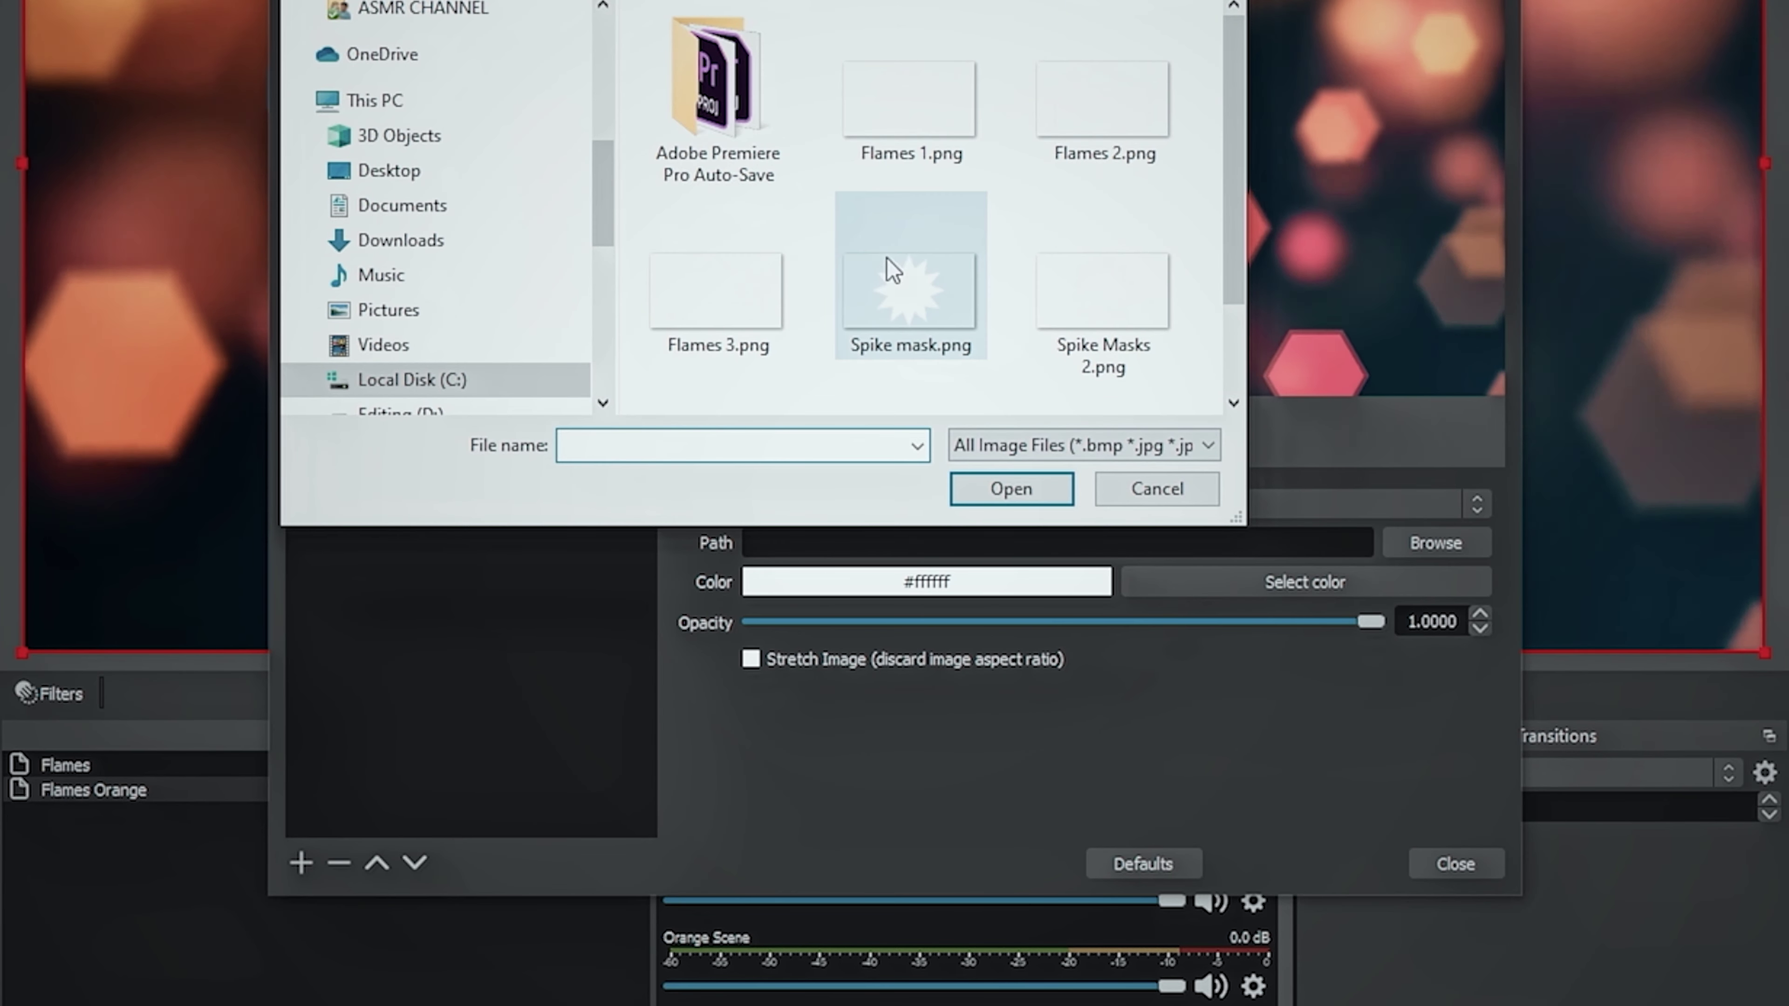
left_click(1102, 92)
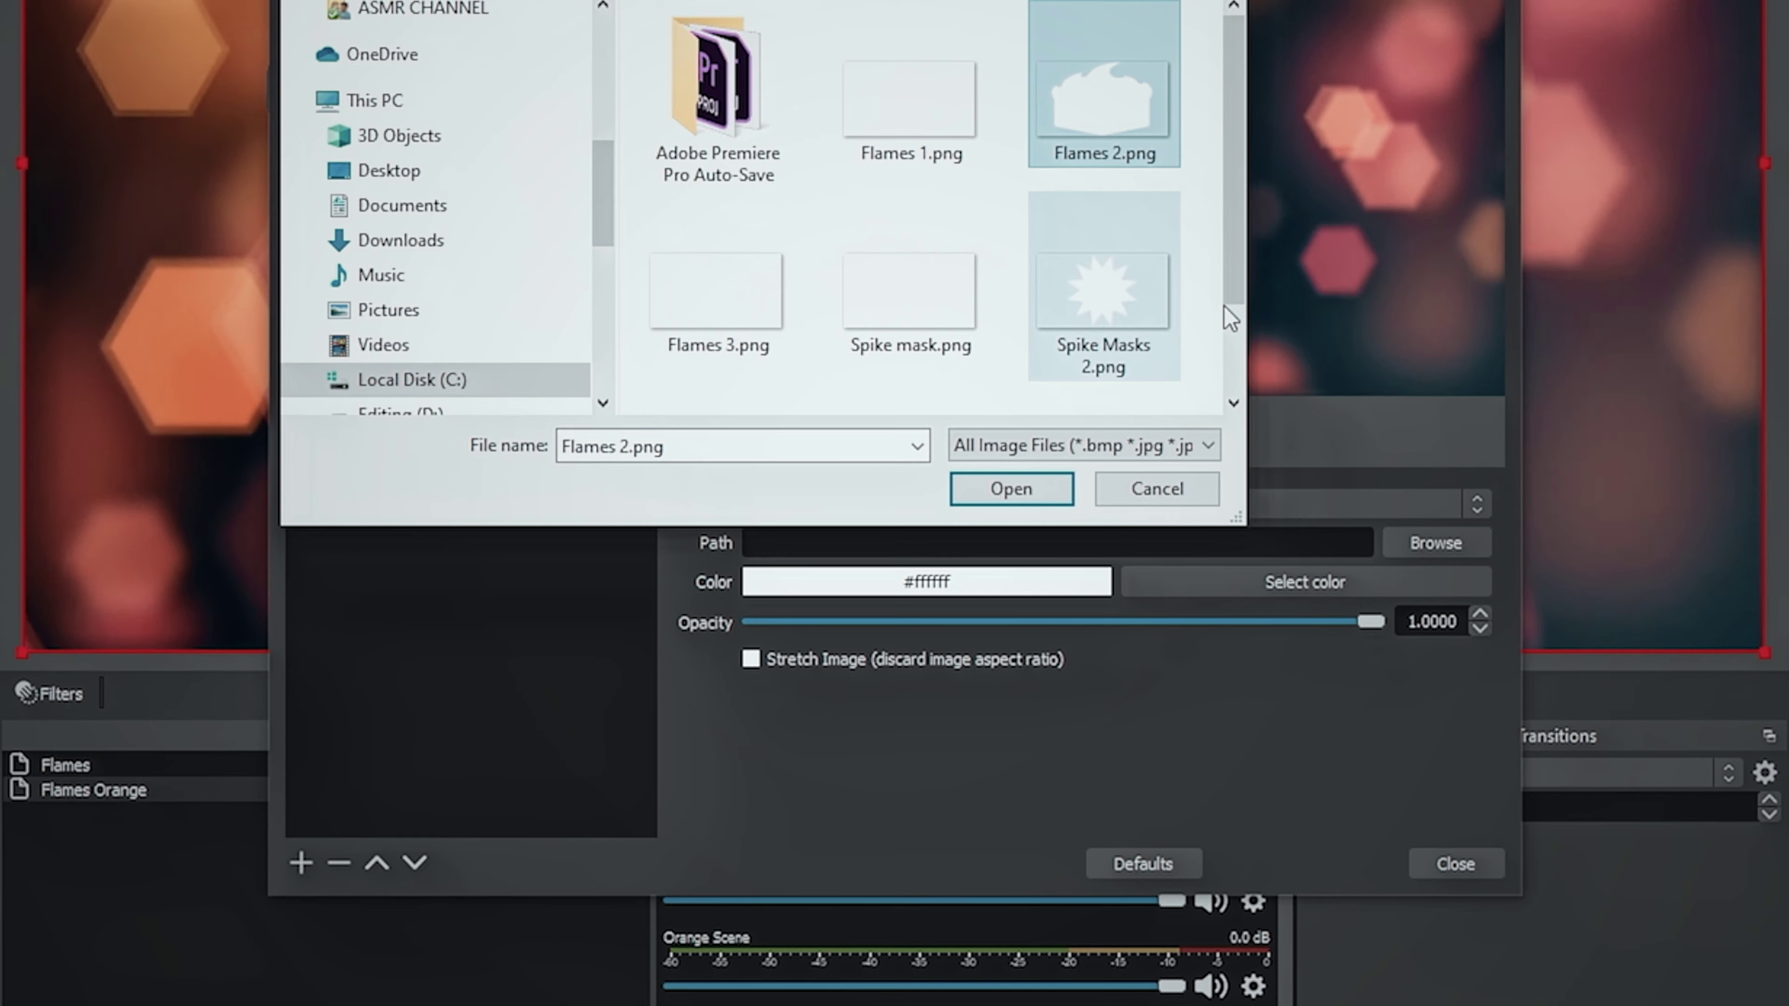
left_click(1034, 500)
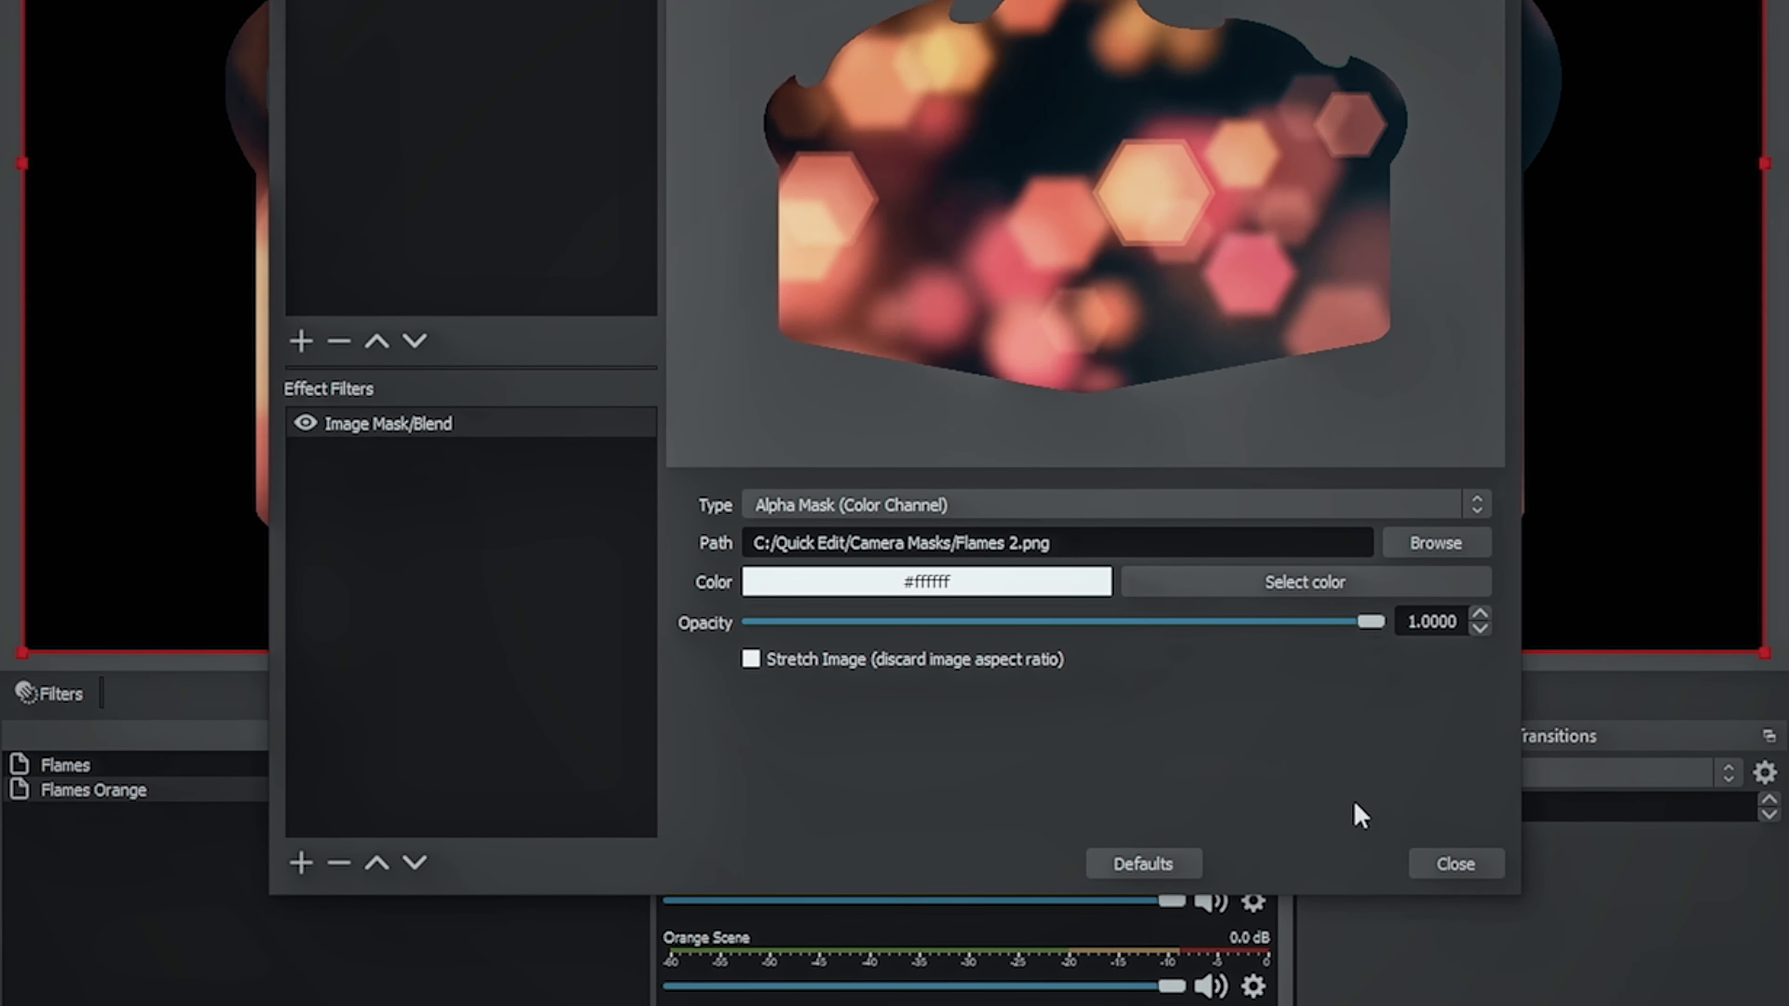
left_click(1469, 860)
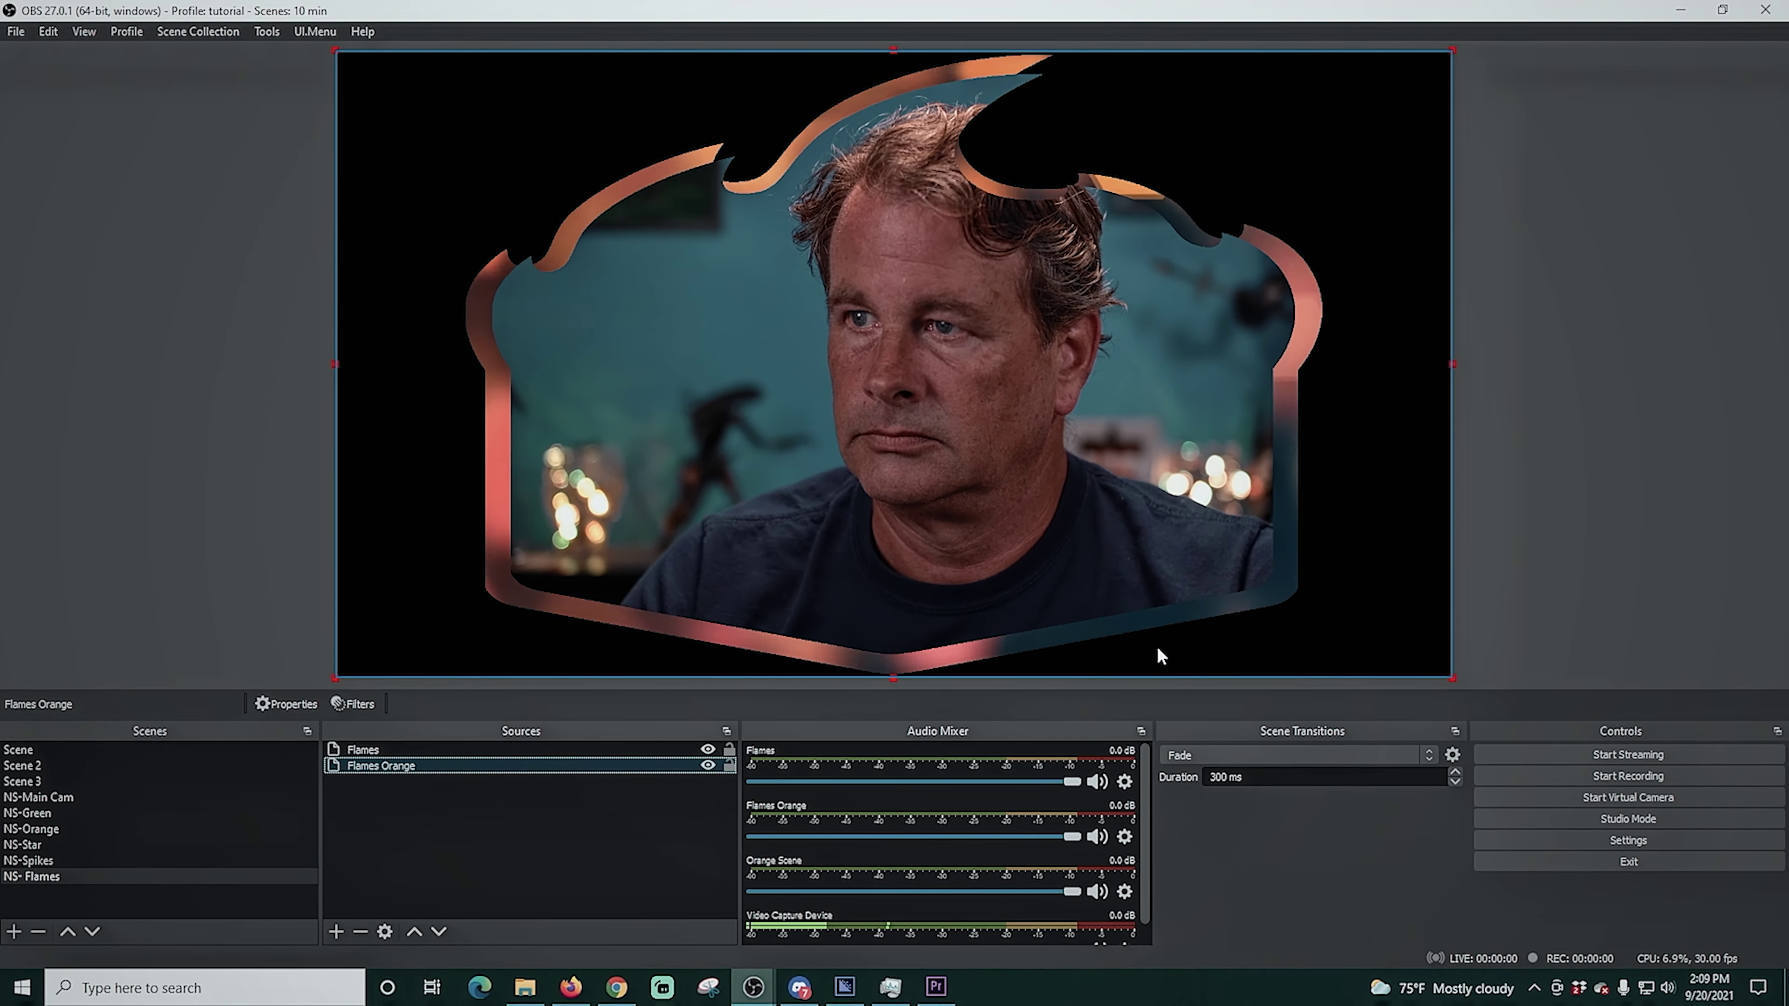
Add a Source.Mirror source named Flames Green to the NS- Flames scene and set it to mirror the Green Scene source
left_click(336, 932)
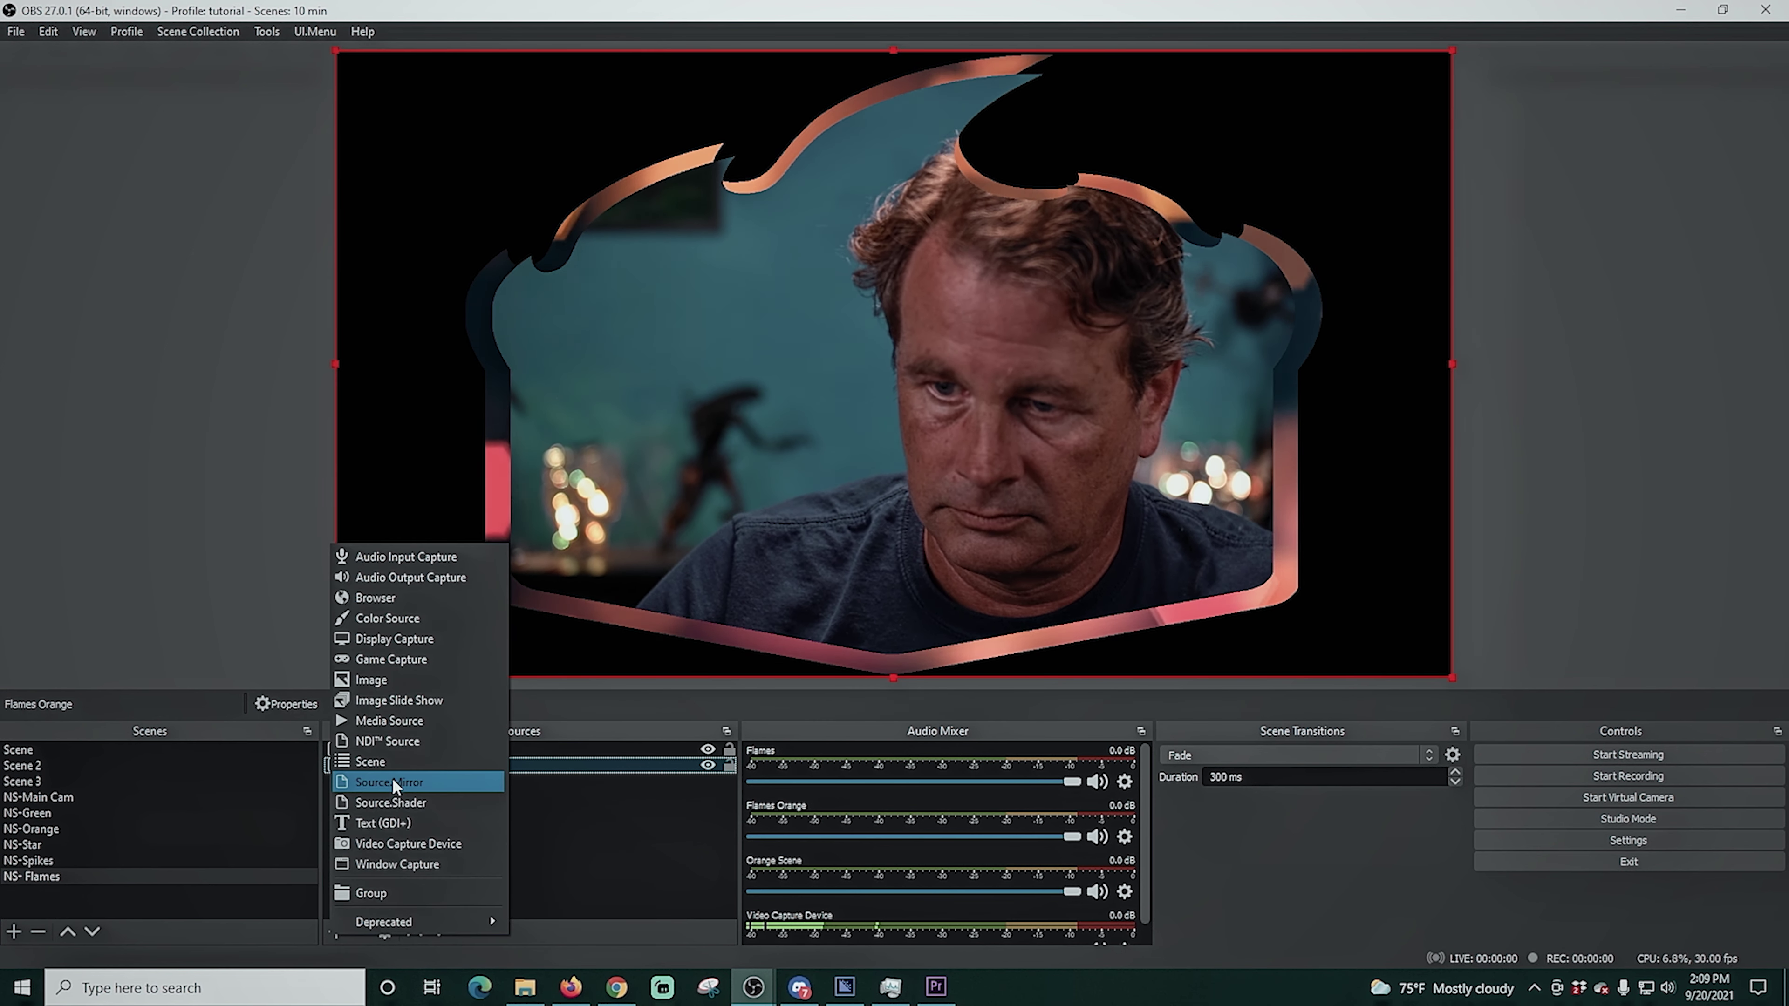
left_click(392, 777)
type("Fla")
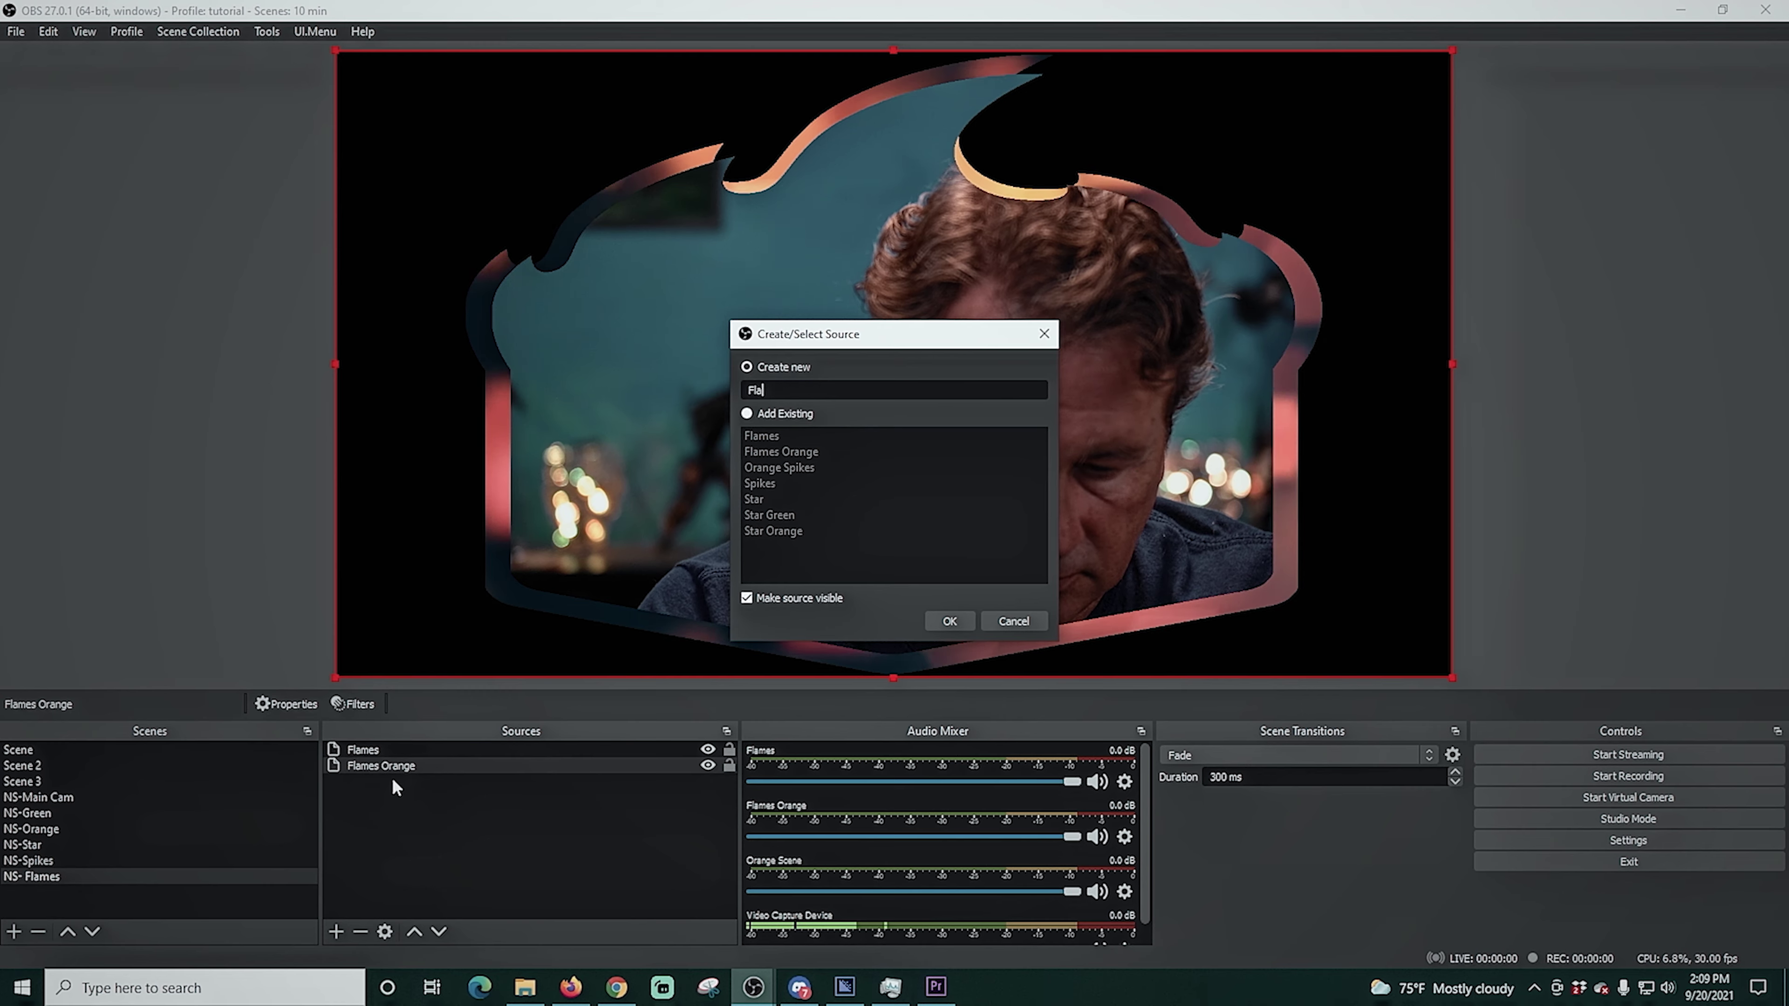
type("mes Green")
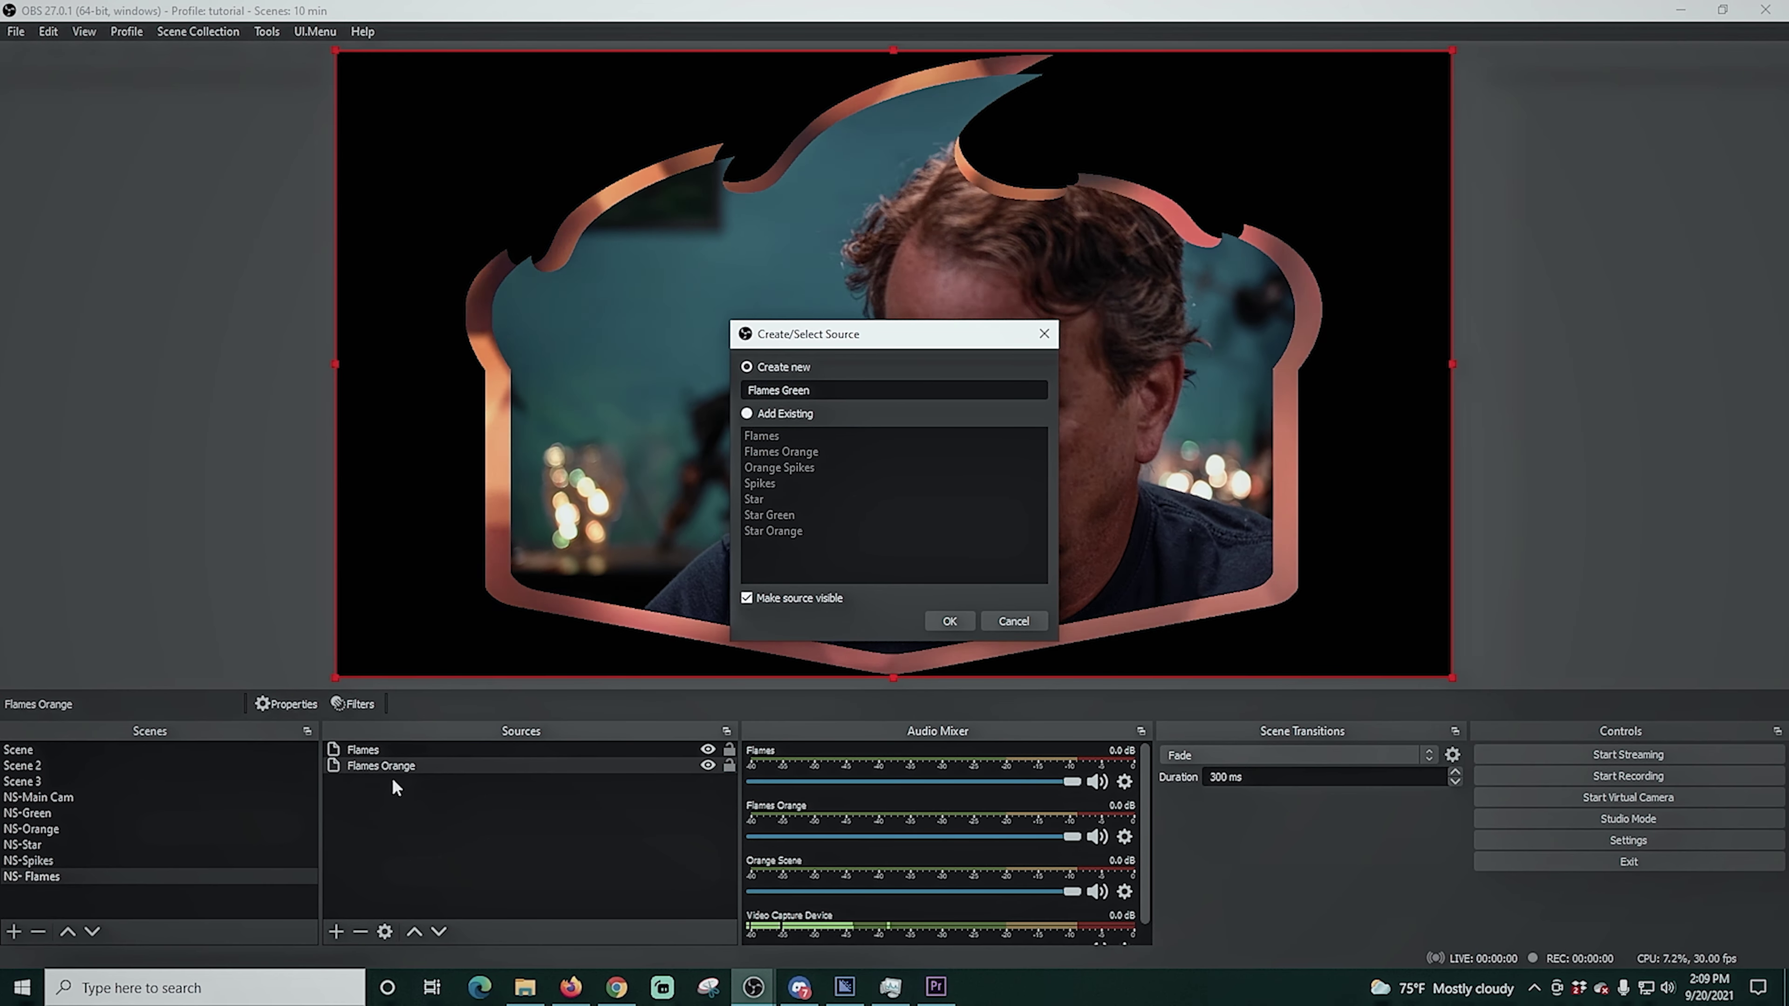
left_click(950, 621)
left_click(798, 633)
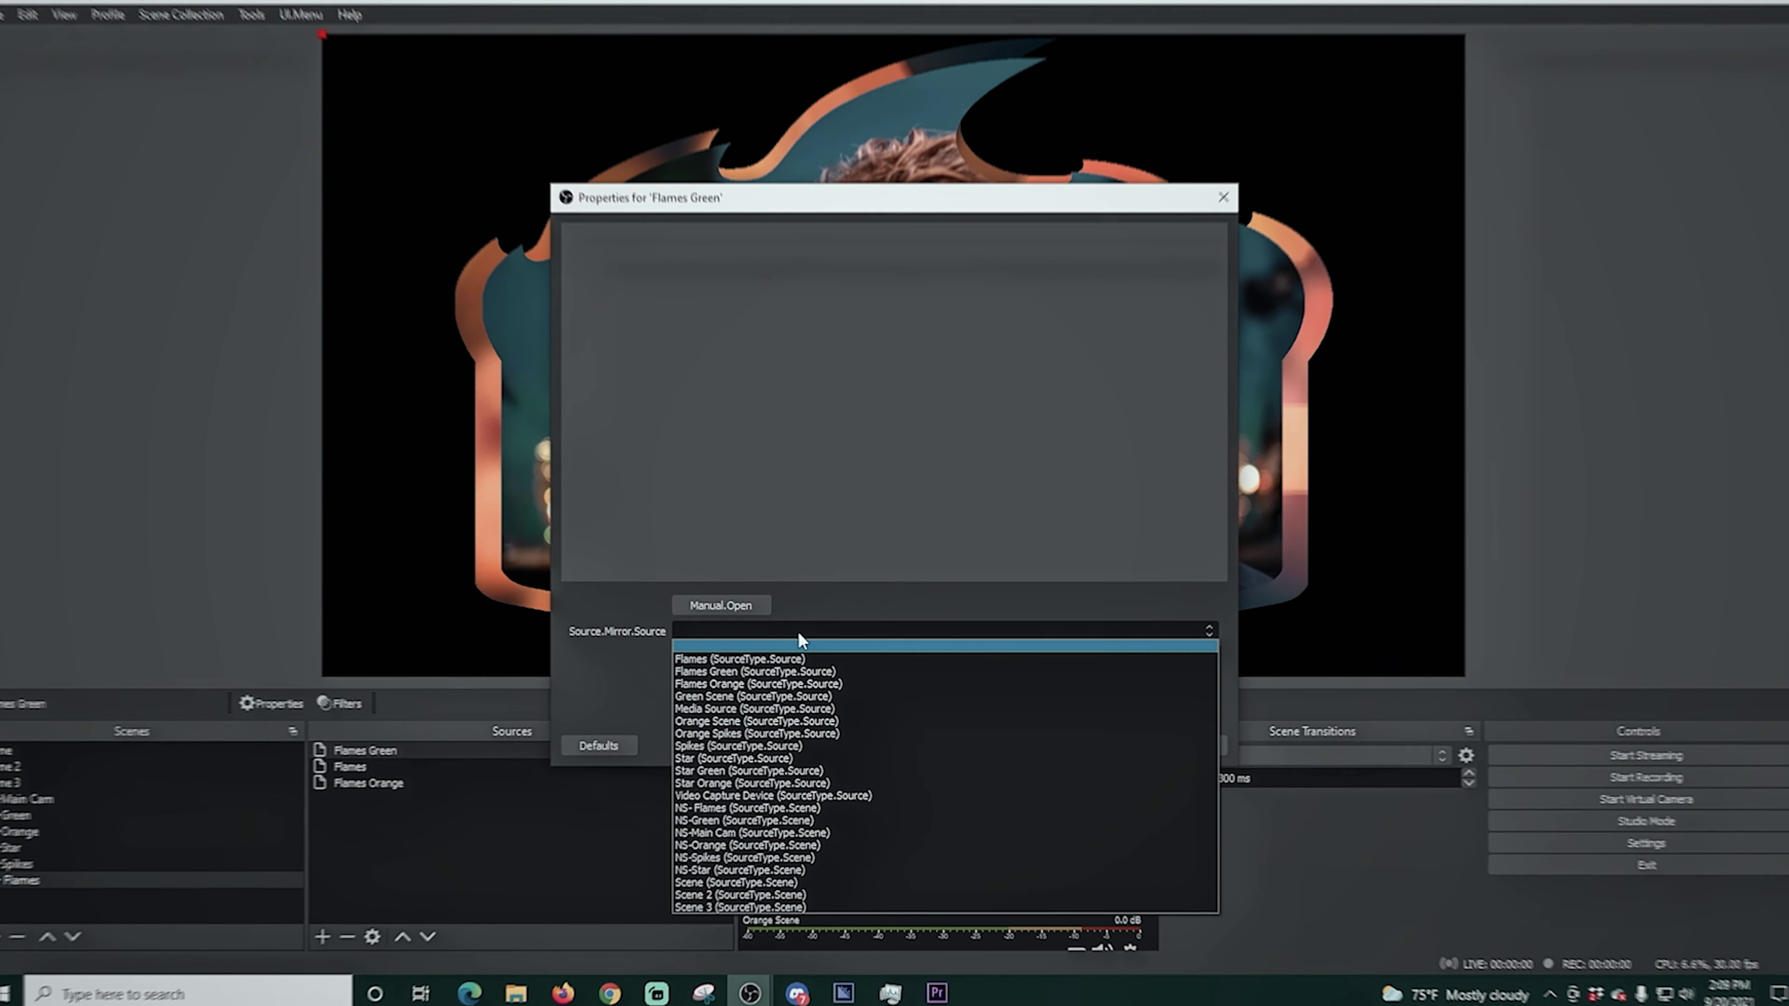
left_click(739, 682)
left_click(1243, 756)
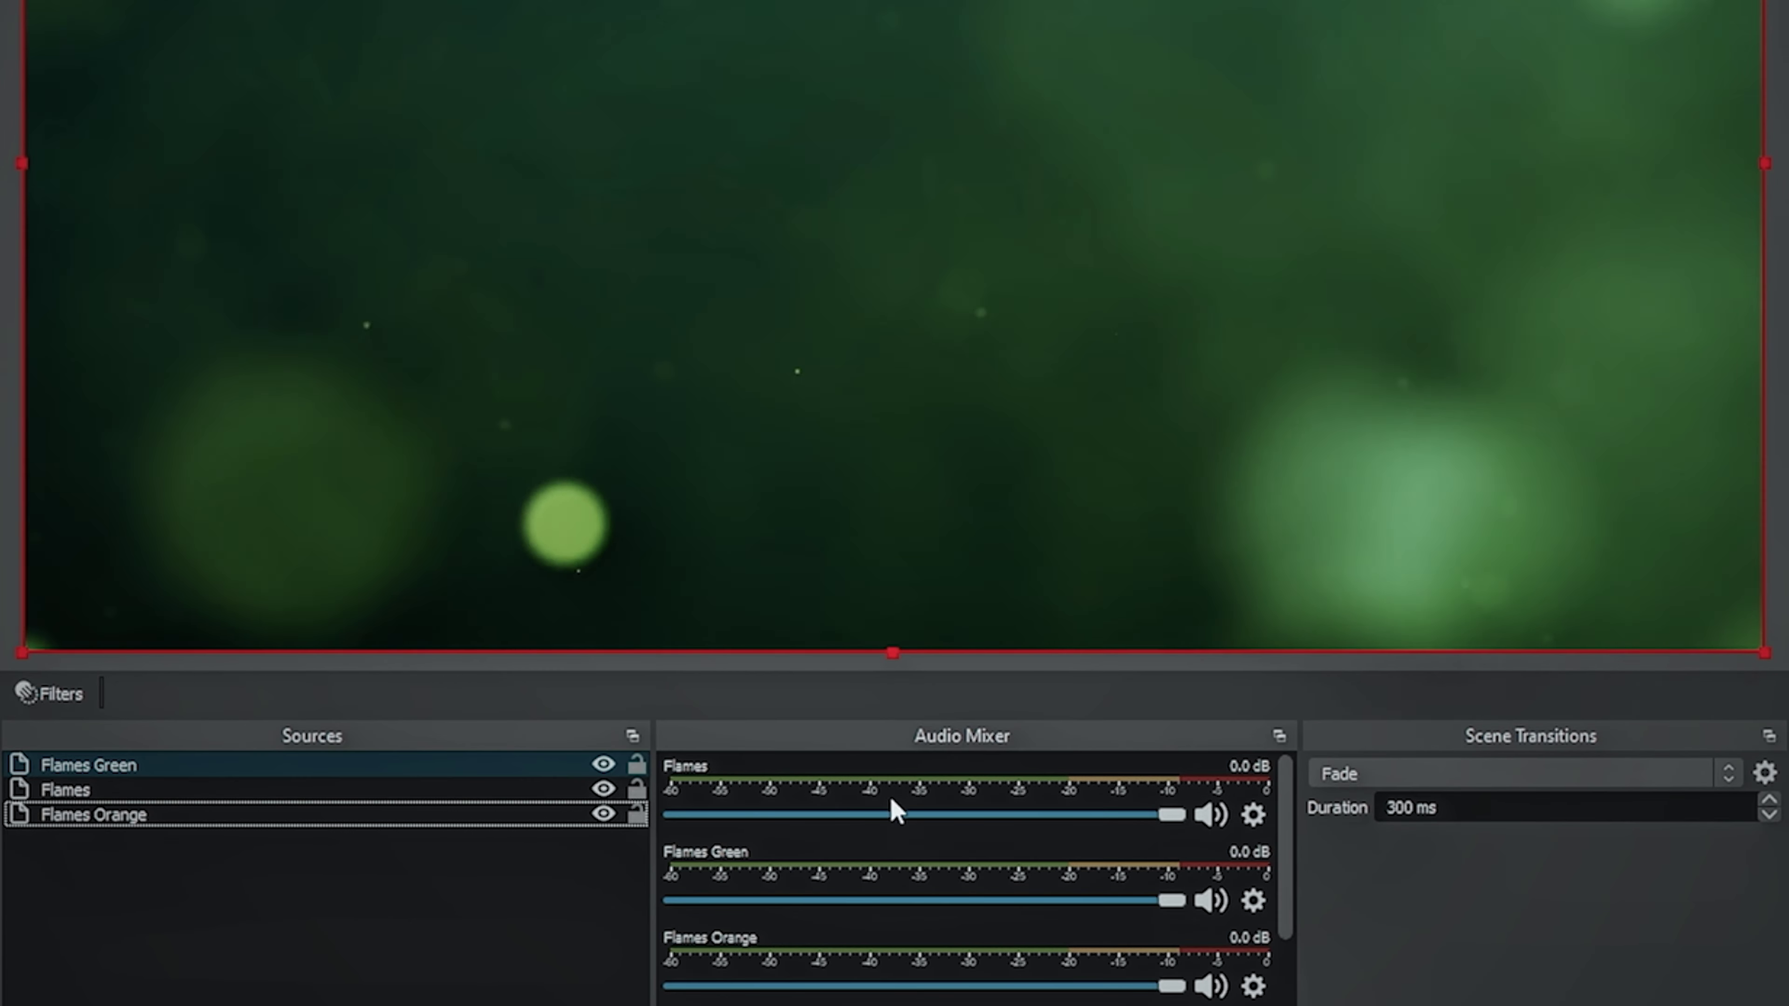
Move Flames Green below Flames Orange in the source order and add an Image Mask/Blend effect filter to it with the default name
left_click_drag(88, 774, 100, 859)
right_click(102, 818)
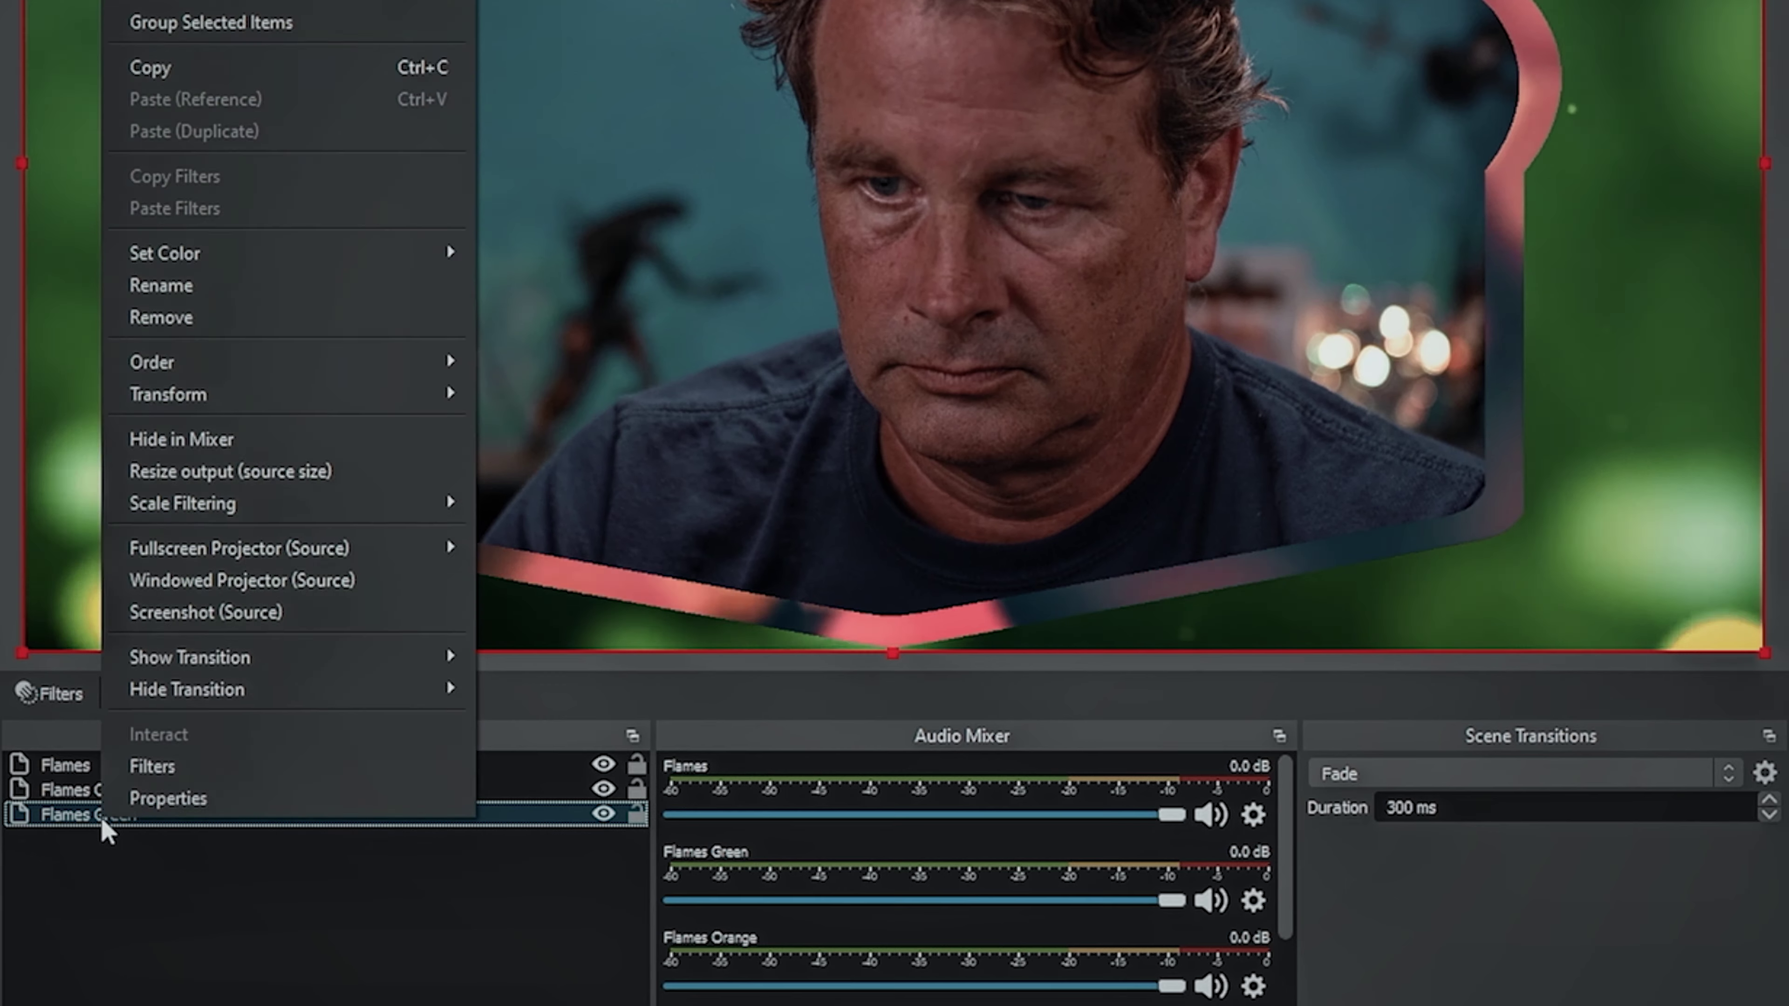
left_click(185, 784)
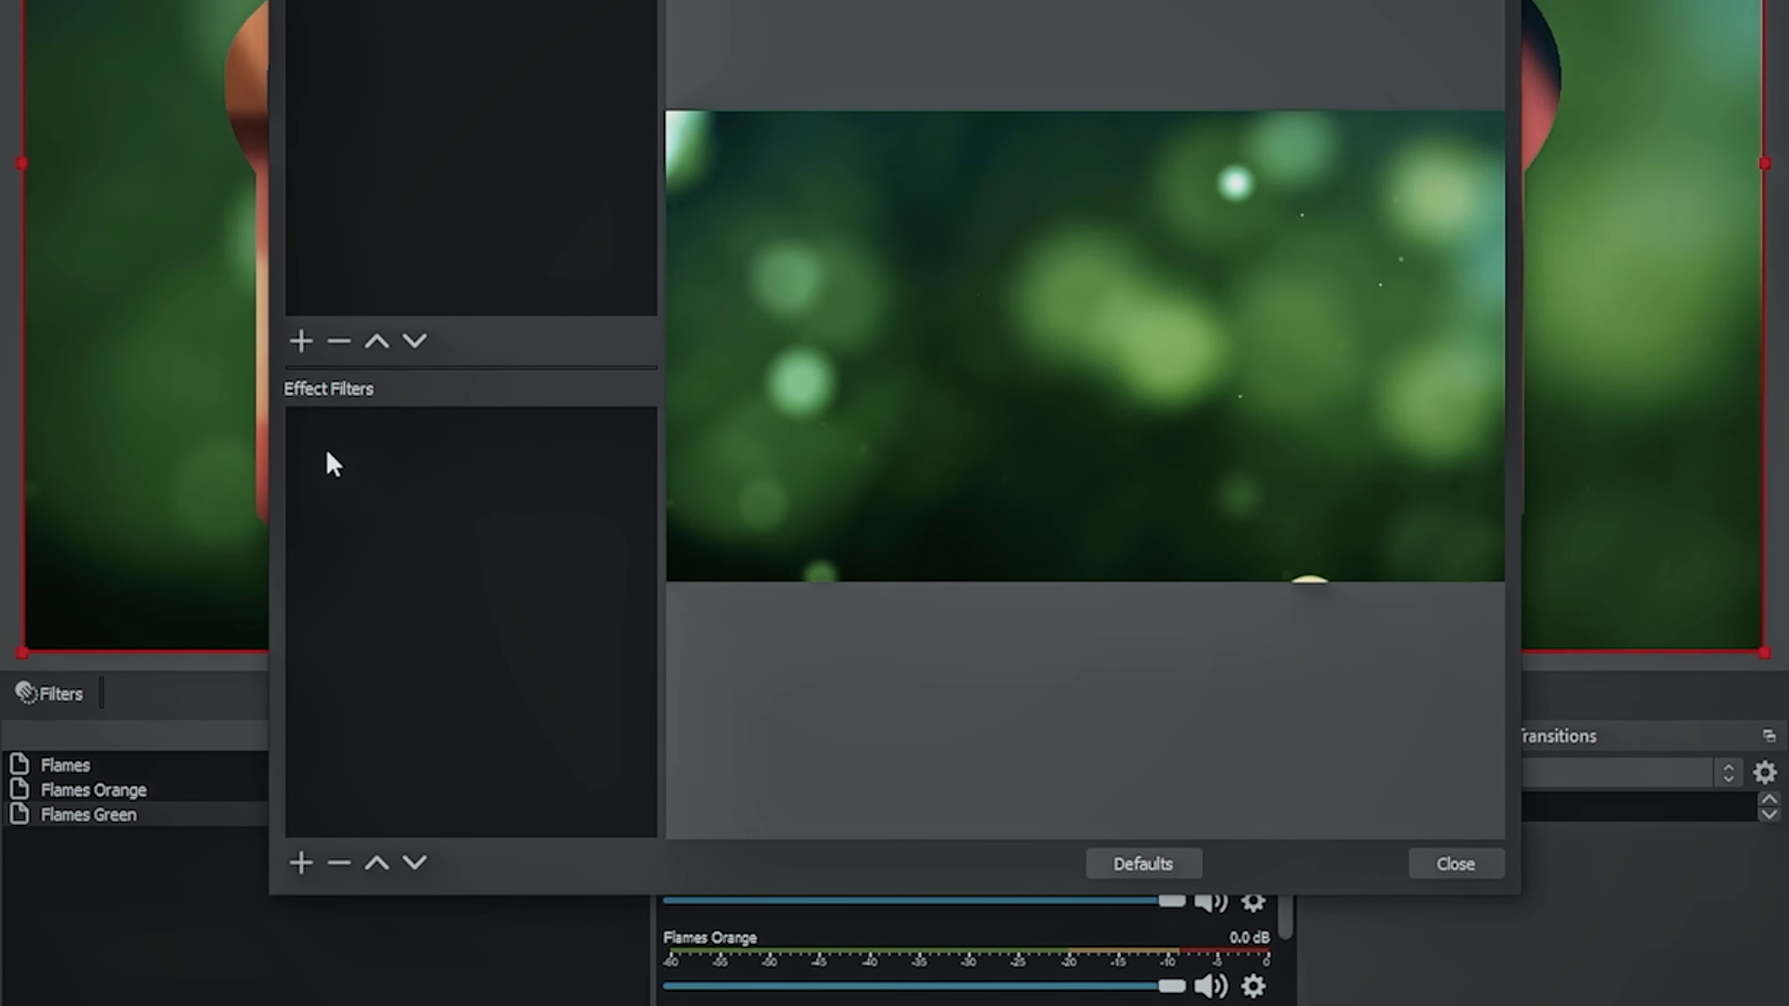
left_click(301, 863)
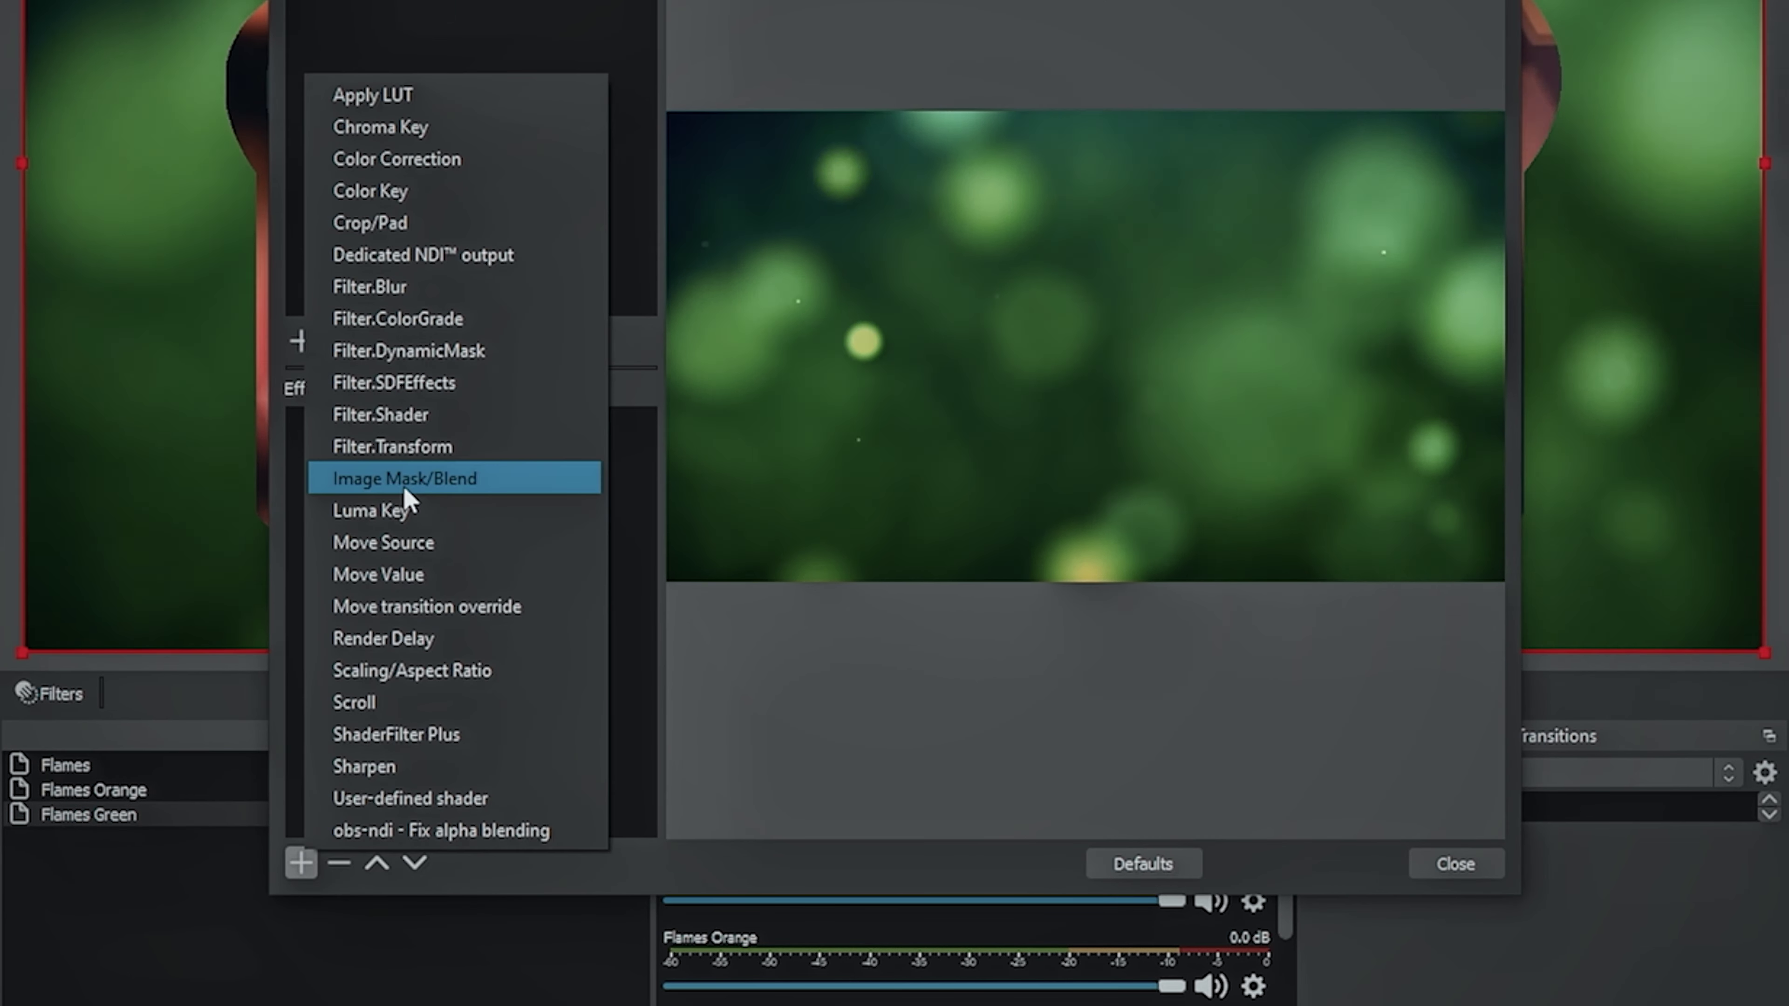
left_click(395, 478)
left_click(863, 414)
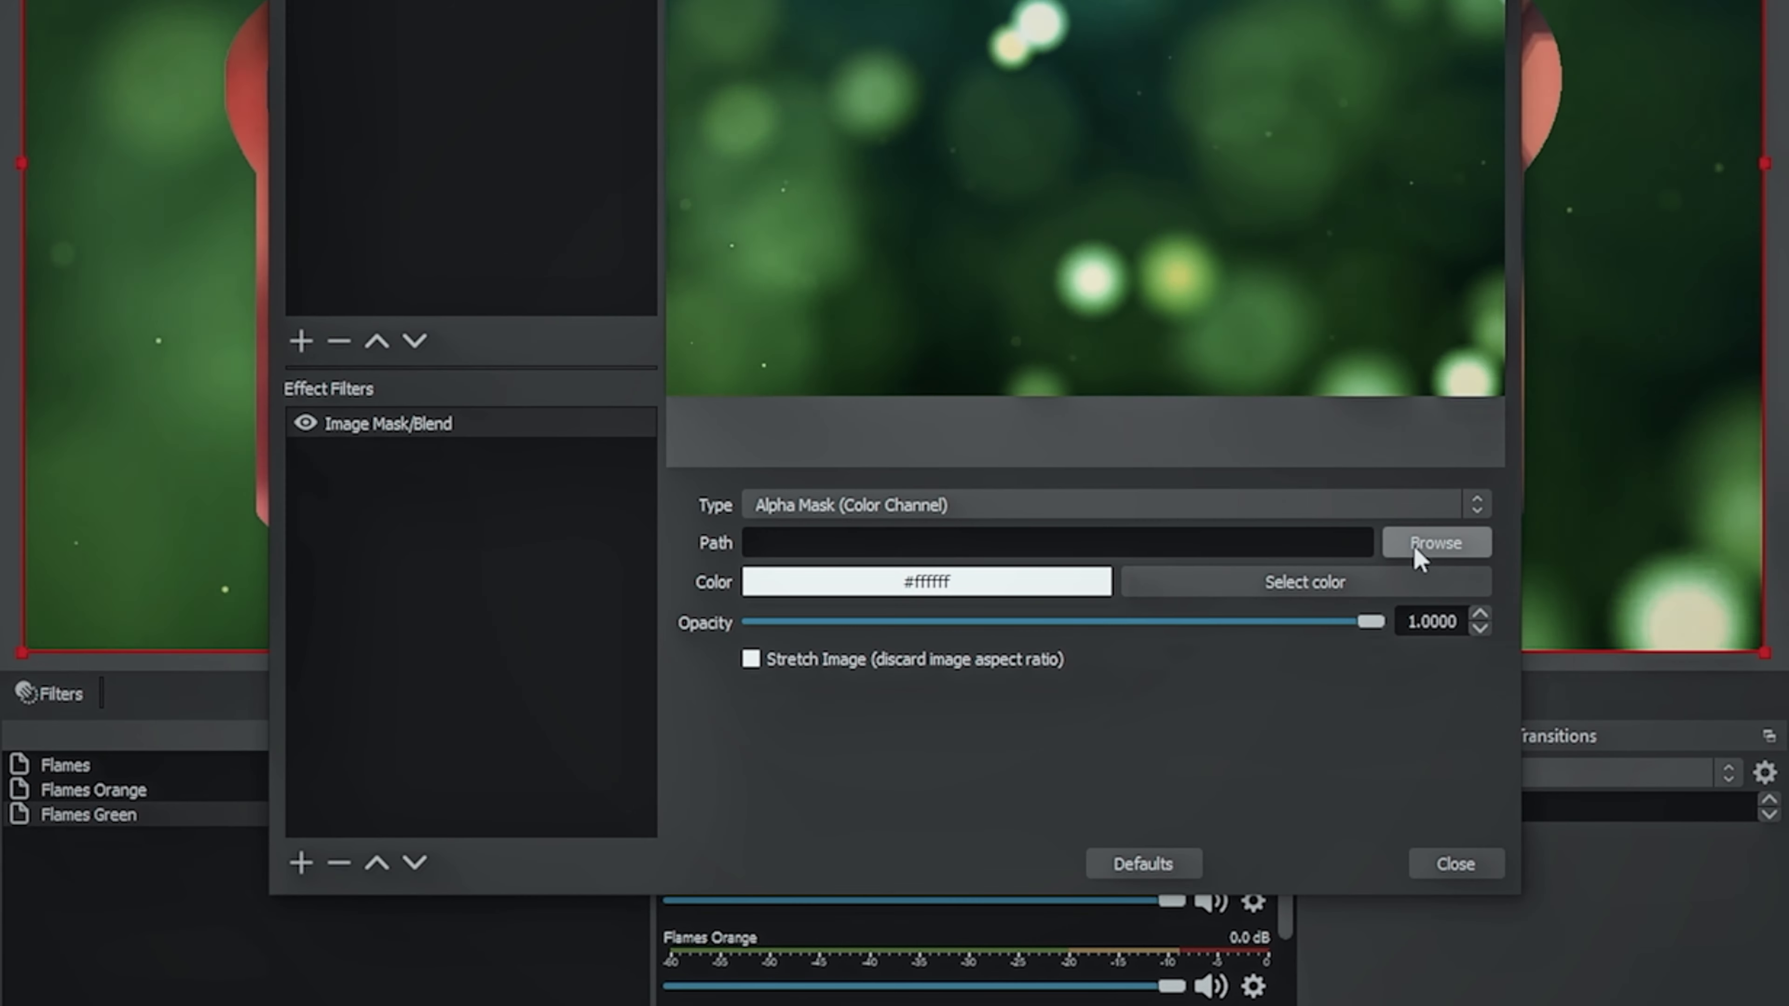
Load Flames 3.png from the Camera Masks folder as the mask image for Flames Green and close its filters
left_click(1422, 549)
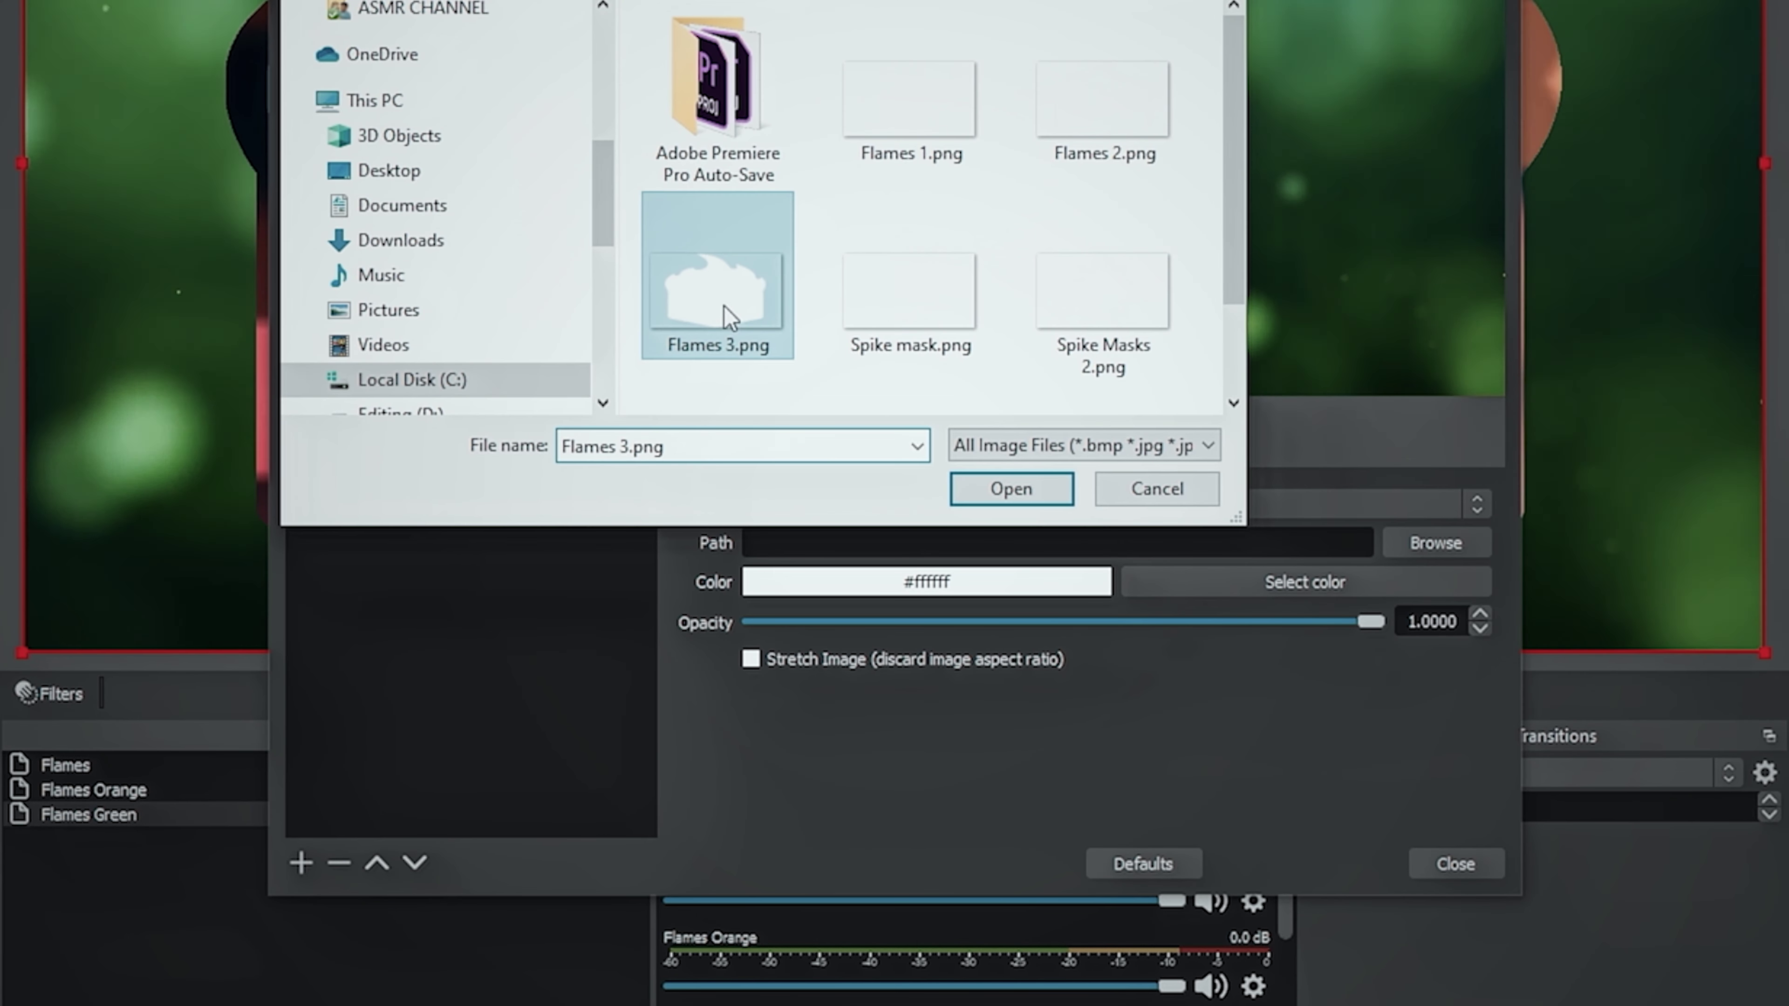
left_click(1025, 498)
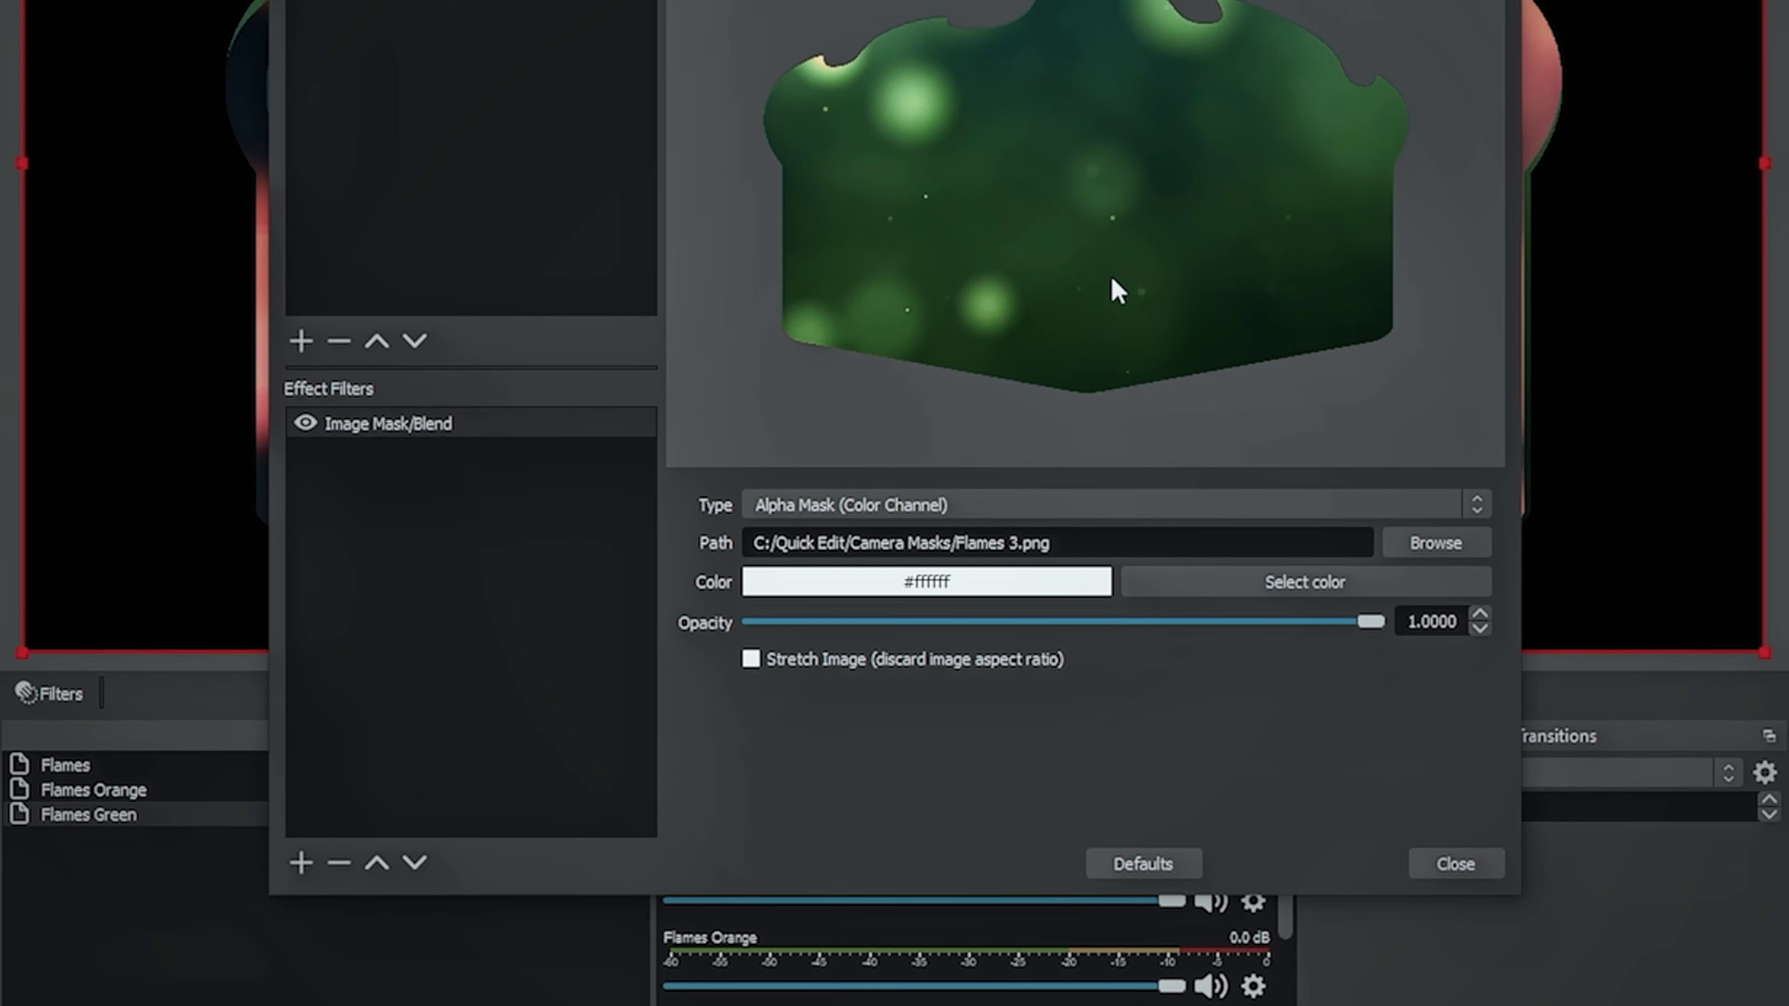
left_click(1450, 867)
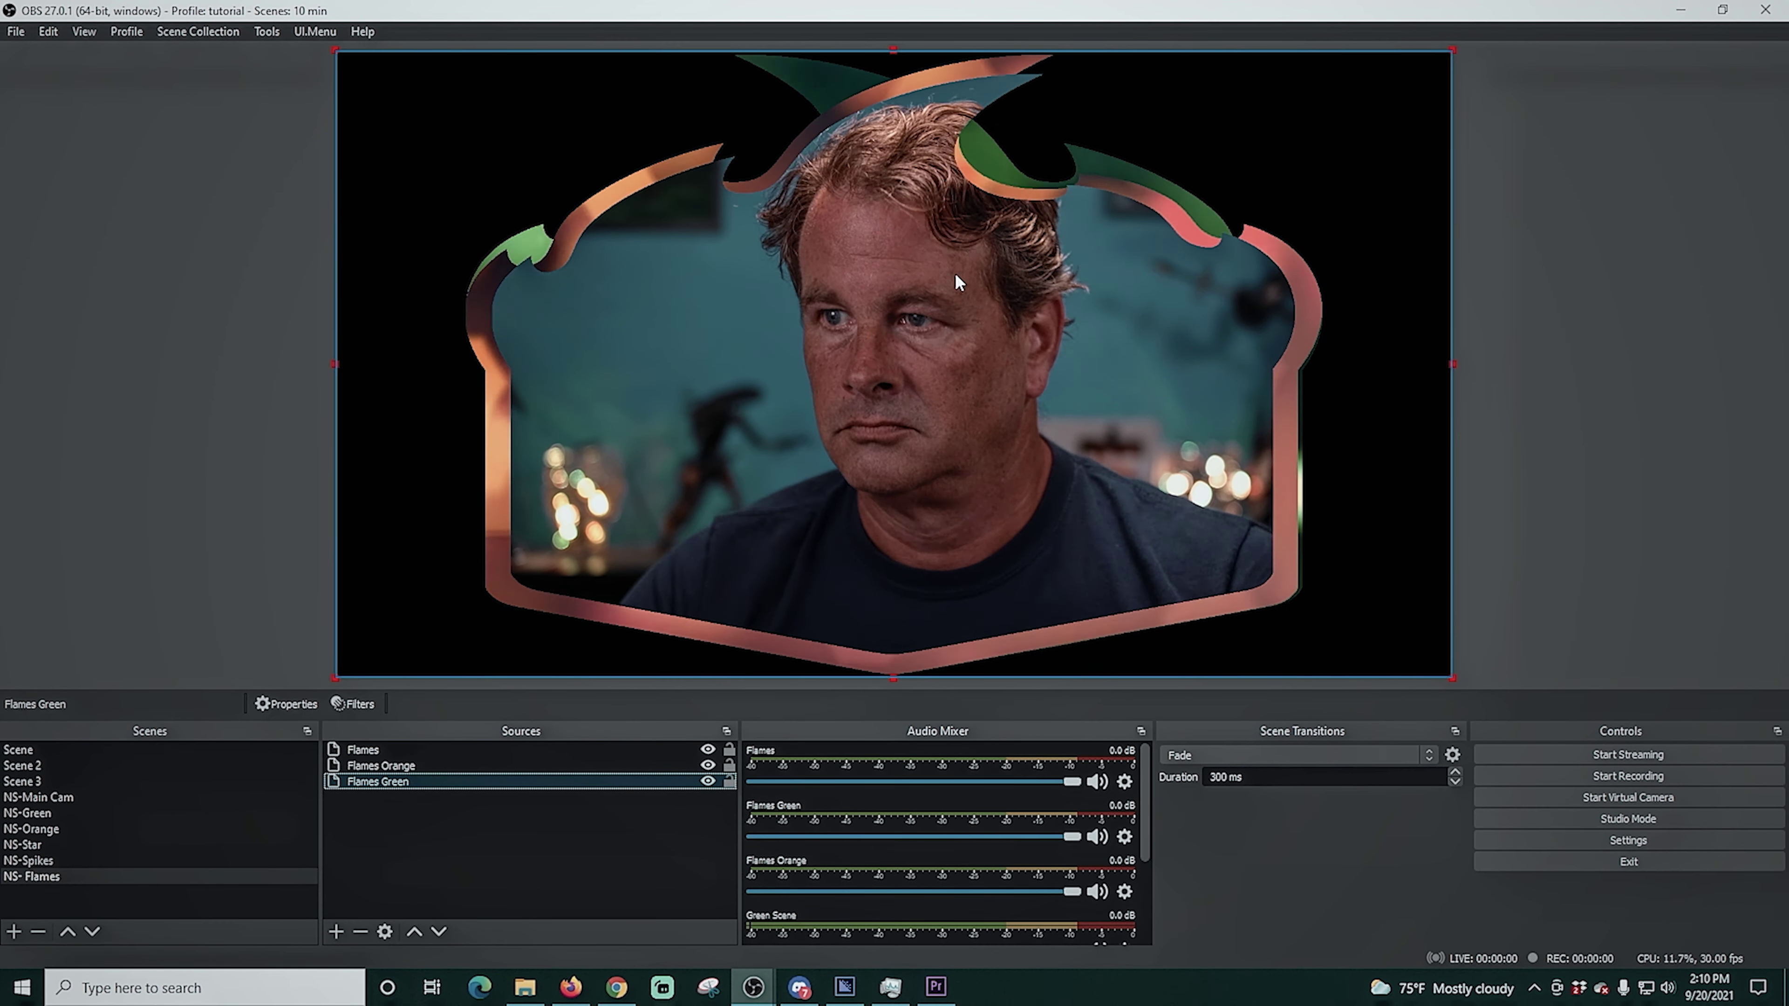
Scale the Flames camera source down slightly in the preview and reposition it centrally inside the orange and green flame borders
left_click(921, 465)
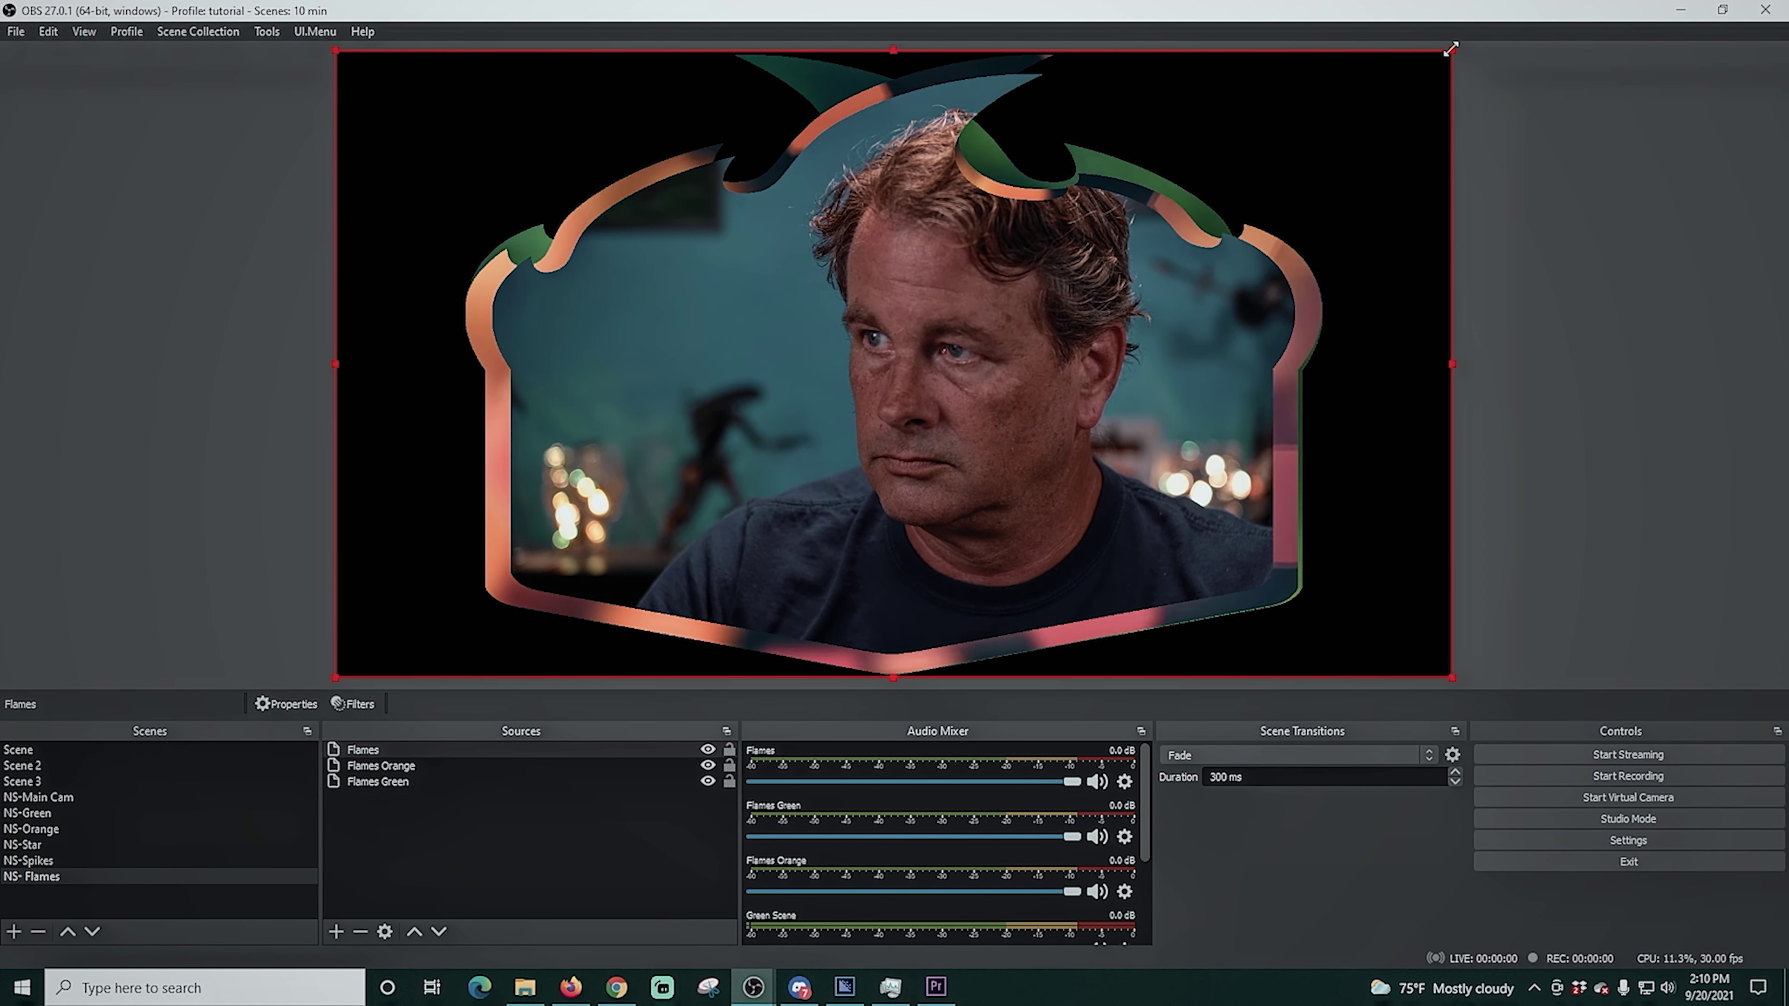
left_click_drag(1450, 49, 1388, 91)
left_click_drag(853, 448, 879, 437)
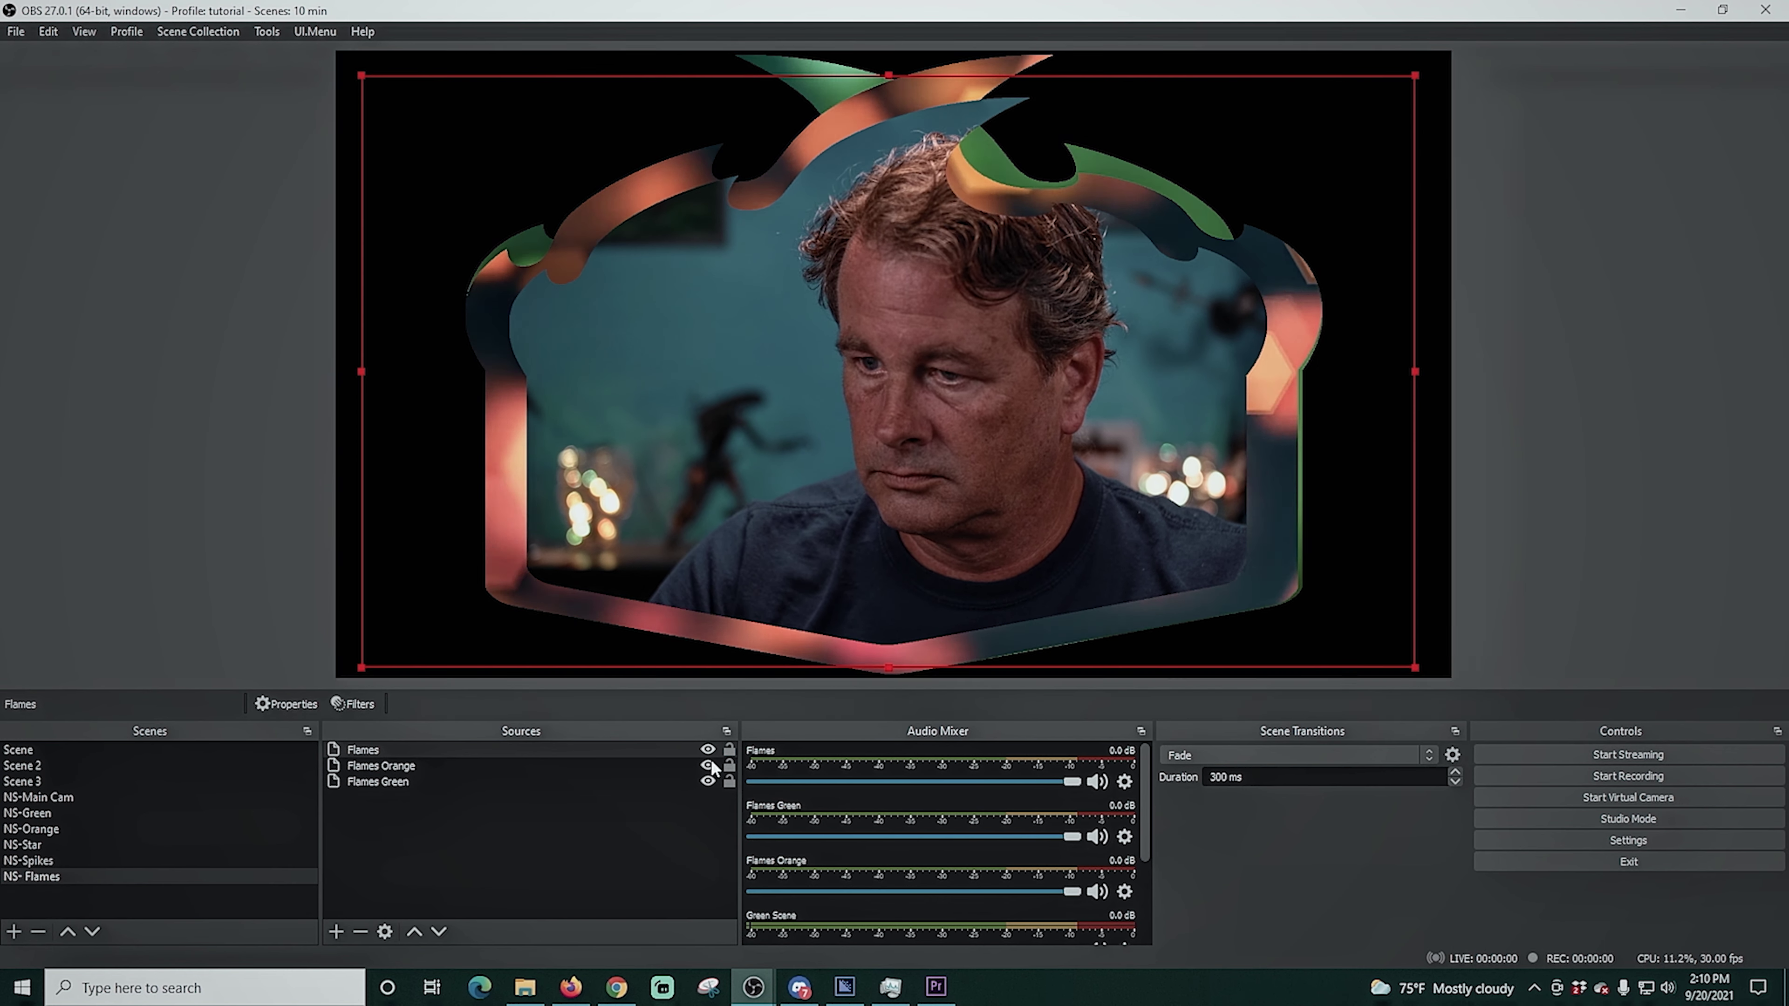
Scale the Flames Orange source down slightly and reposition it so the green border shows around its edges
left_click(451, 766)
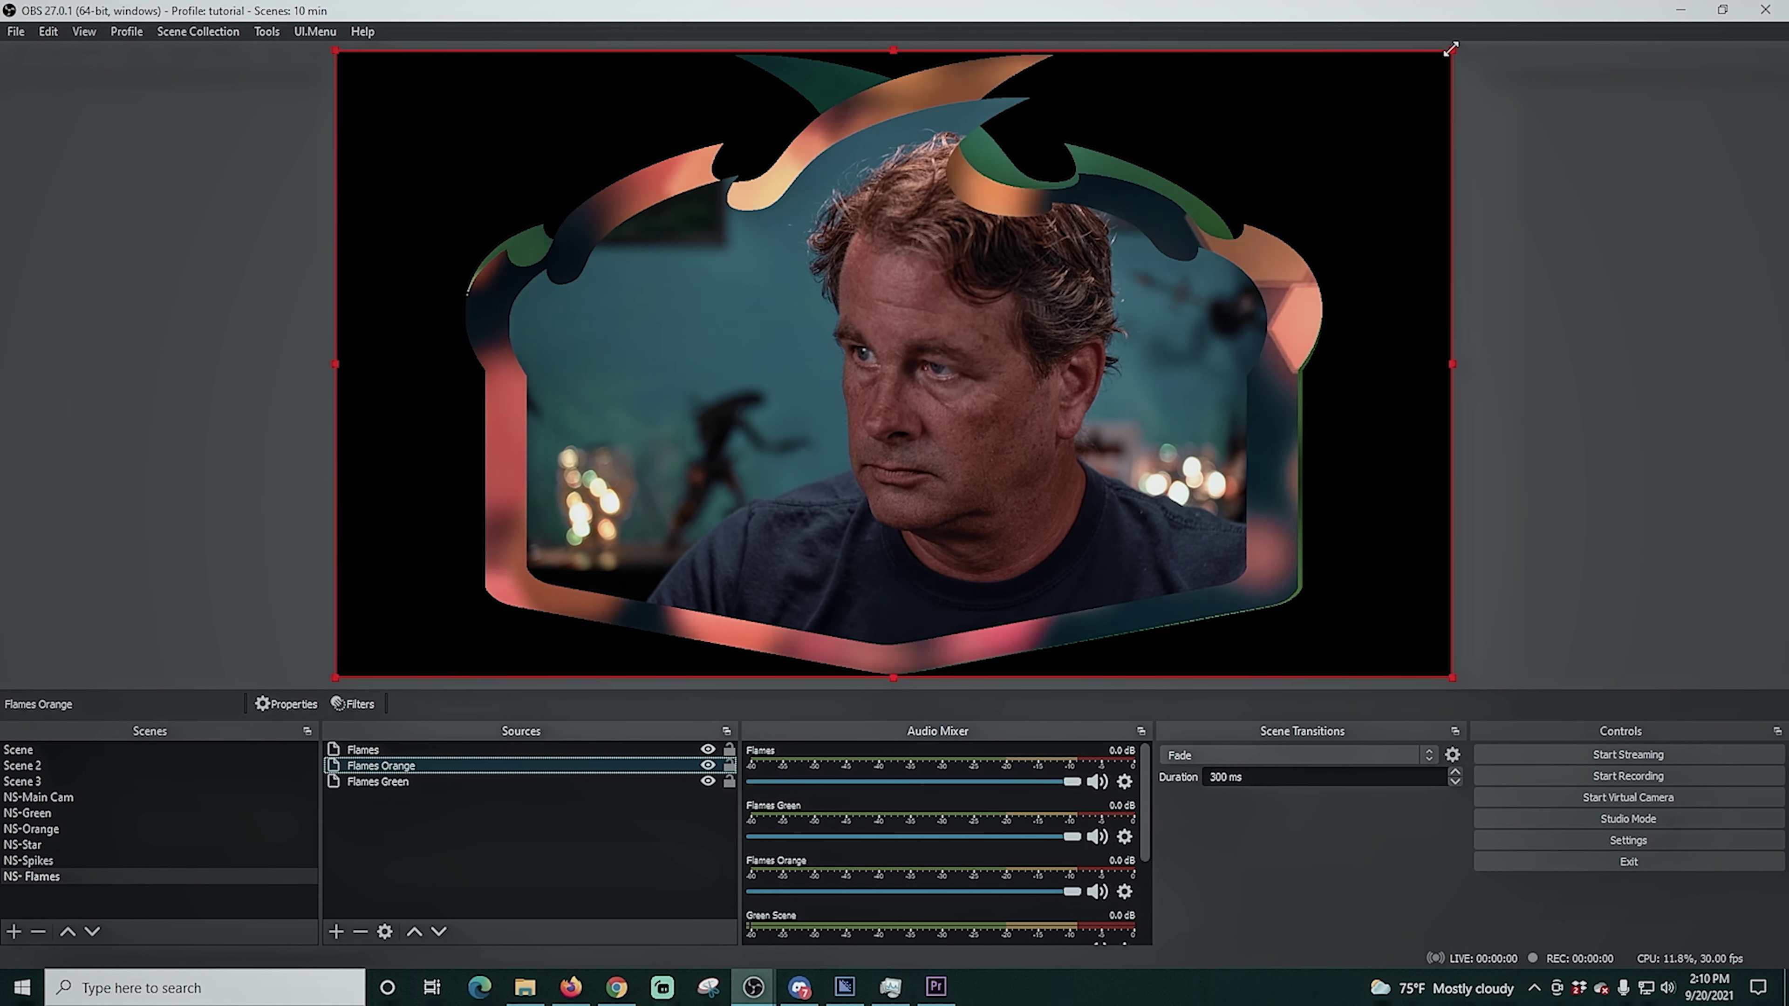
left_click_drag(1452, 51, 1402, 74)
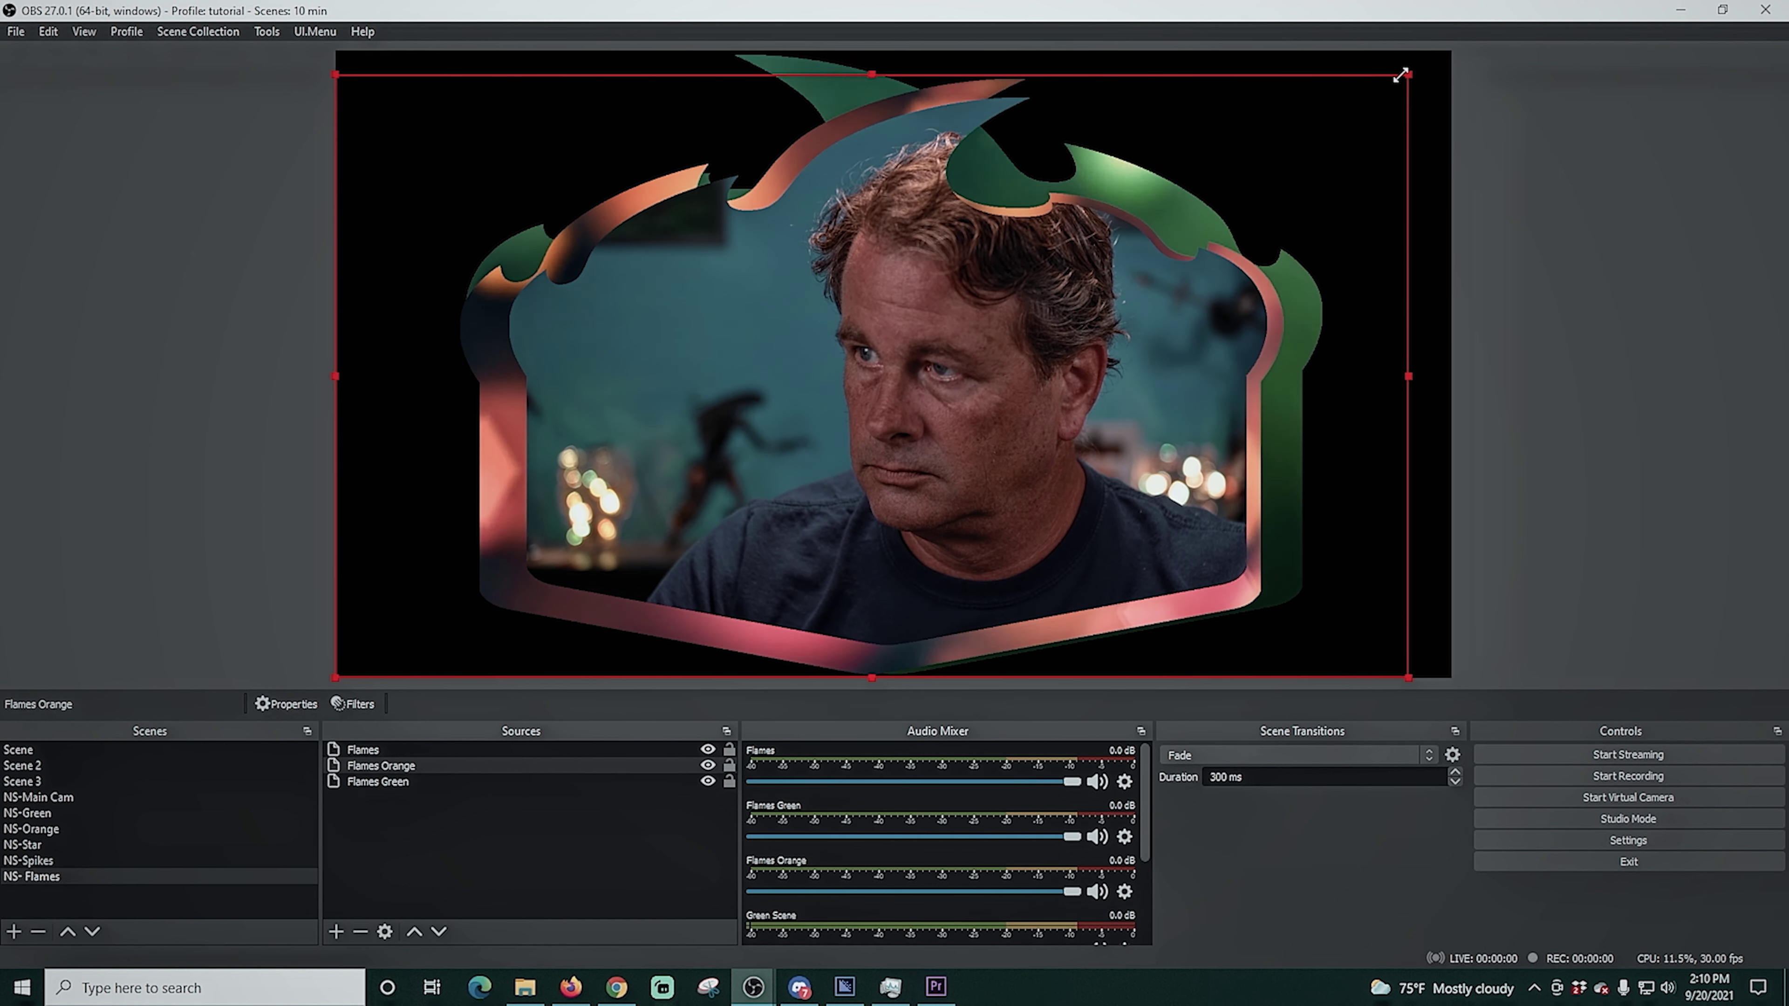
left_click_drag(1247, 135, 1257, 123)
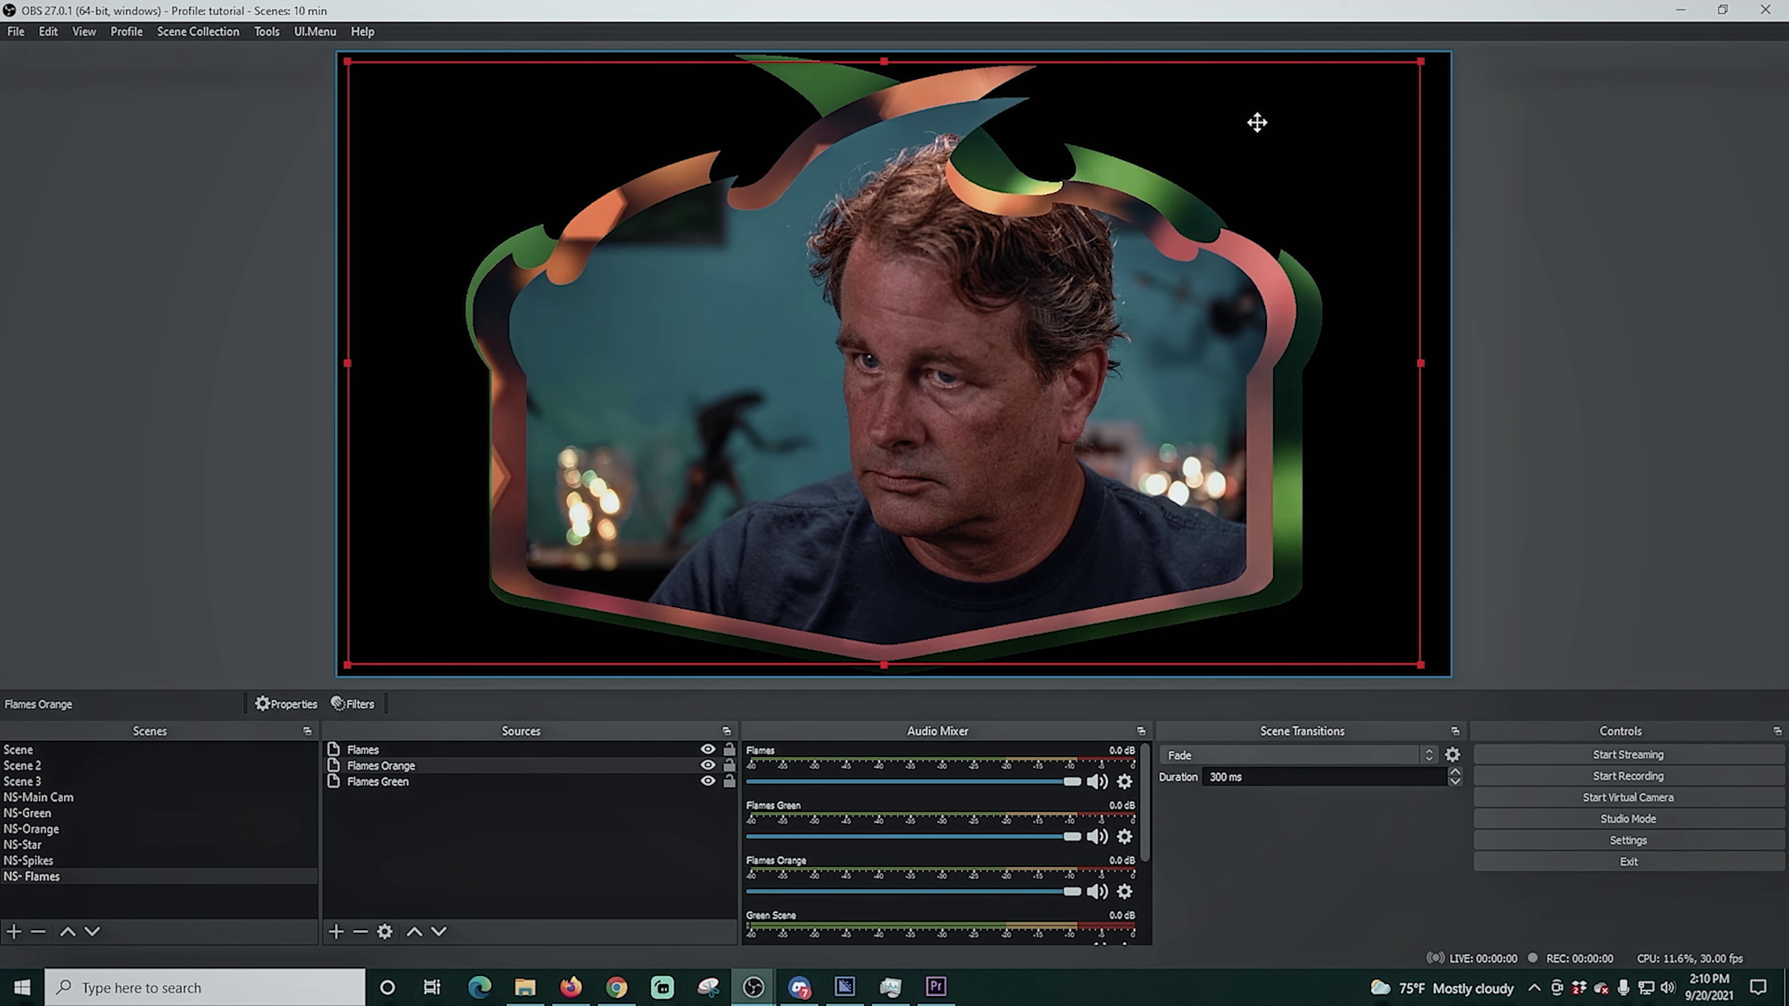
Nudge the Flames Orange source down slightly in the preview so it lines up around the camera shape
key("Down")
key("Down")
key("Down")
key("Down")
key("Down")
key("Down")
key("Down")
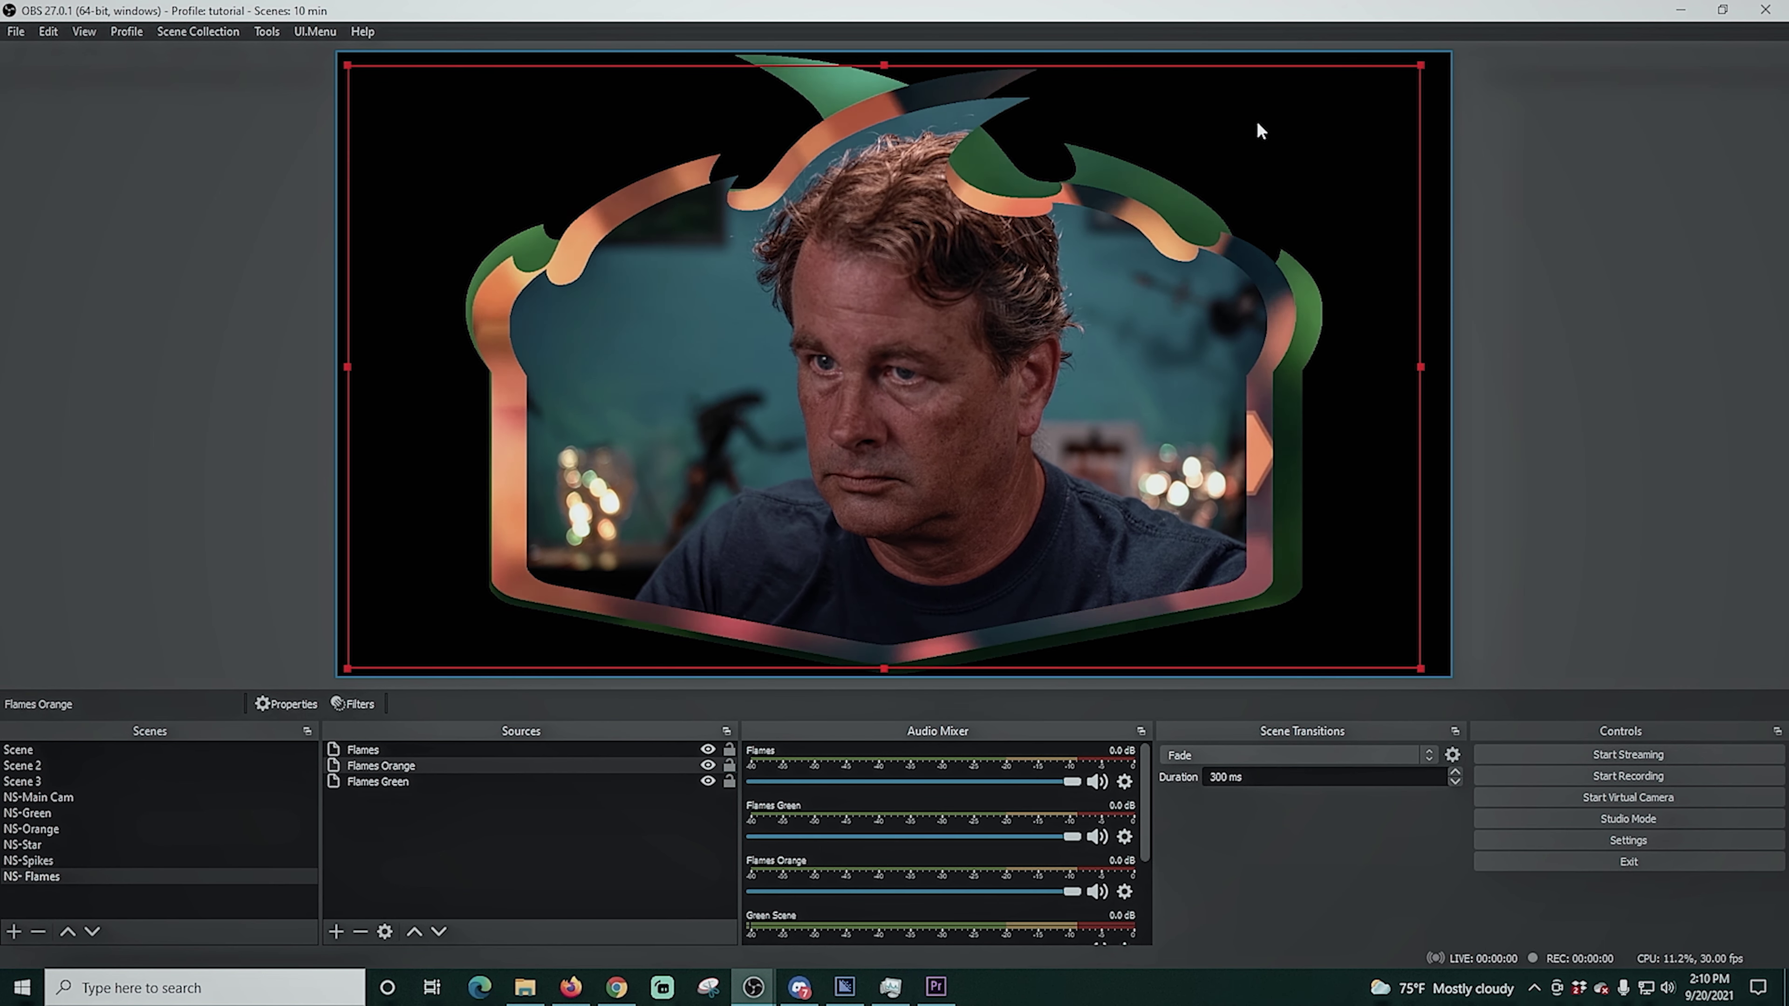
key("Down")
key("Down")
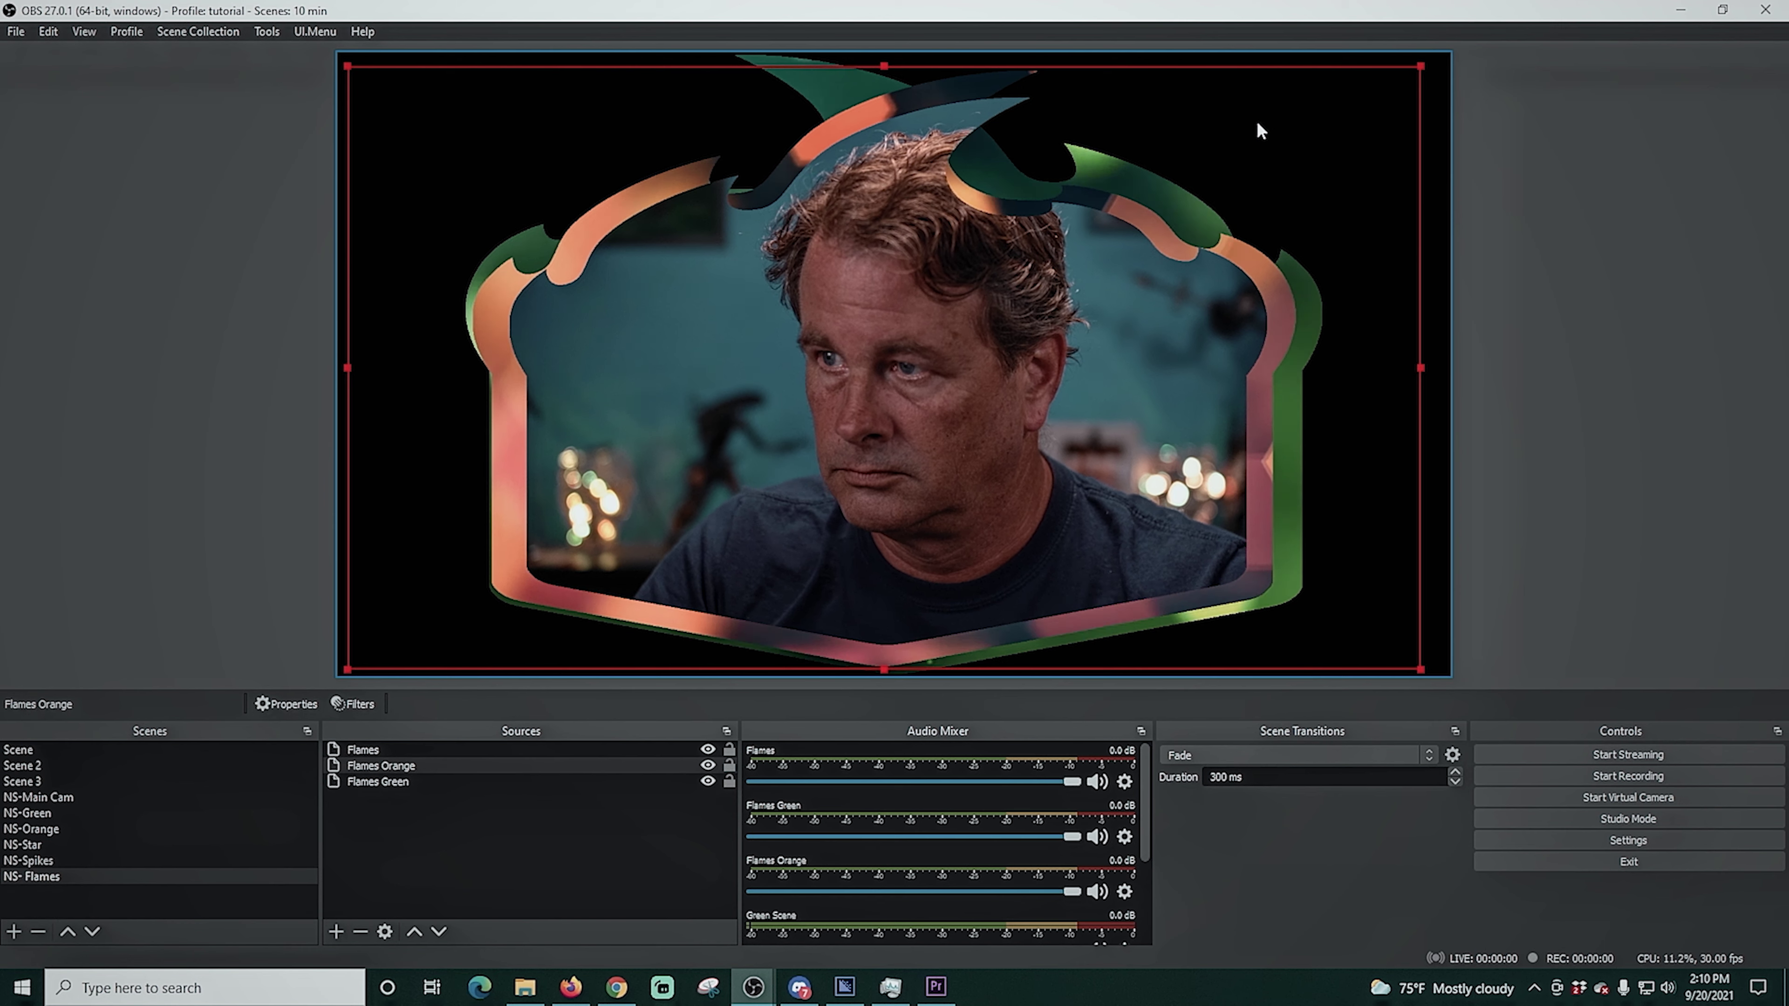
Scale the Flames Green source down slightly and reposition it as a thin green border around the orange frame, leaving no source selected
left_click(377, 782)
left_click_drag(1417, 592, 1410, 598)
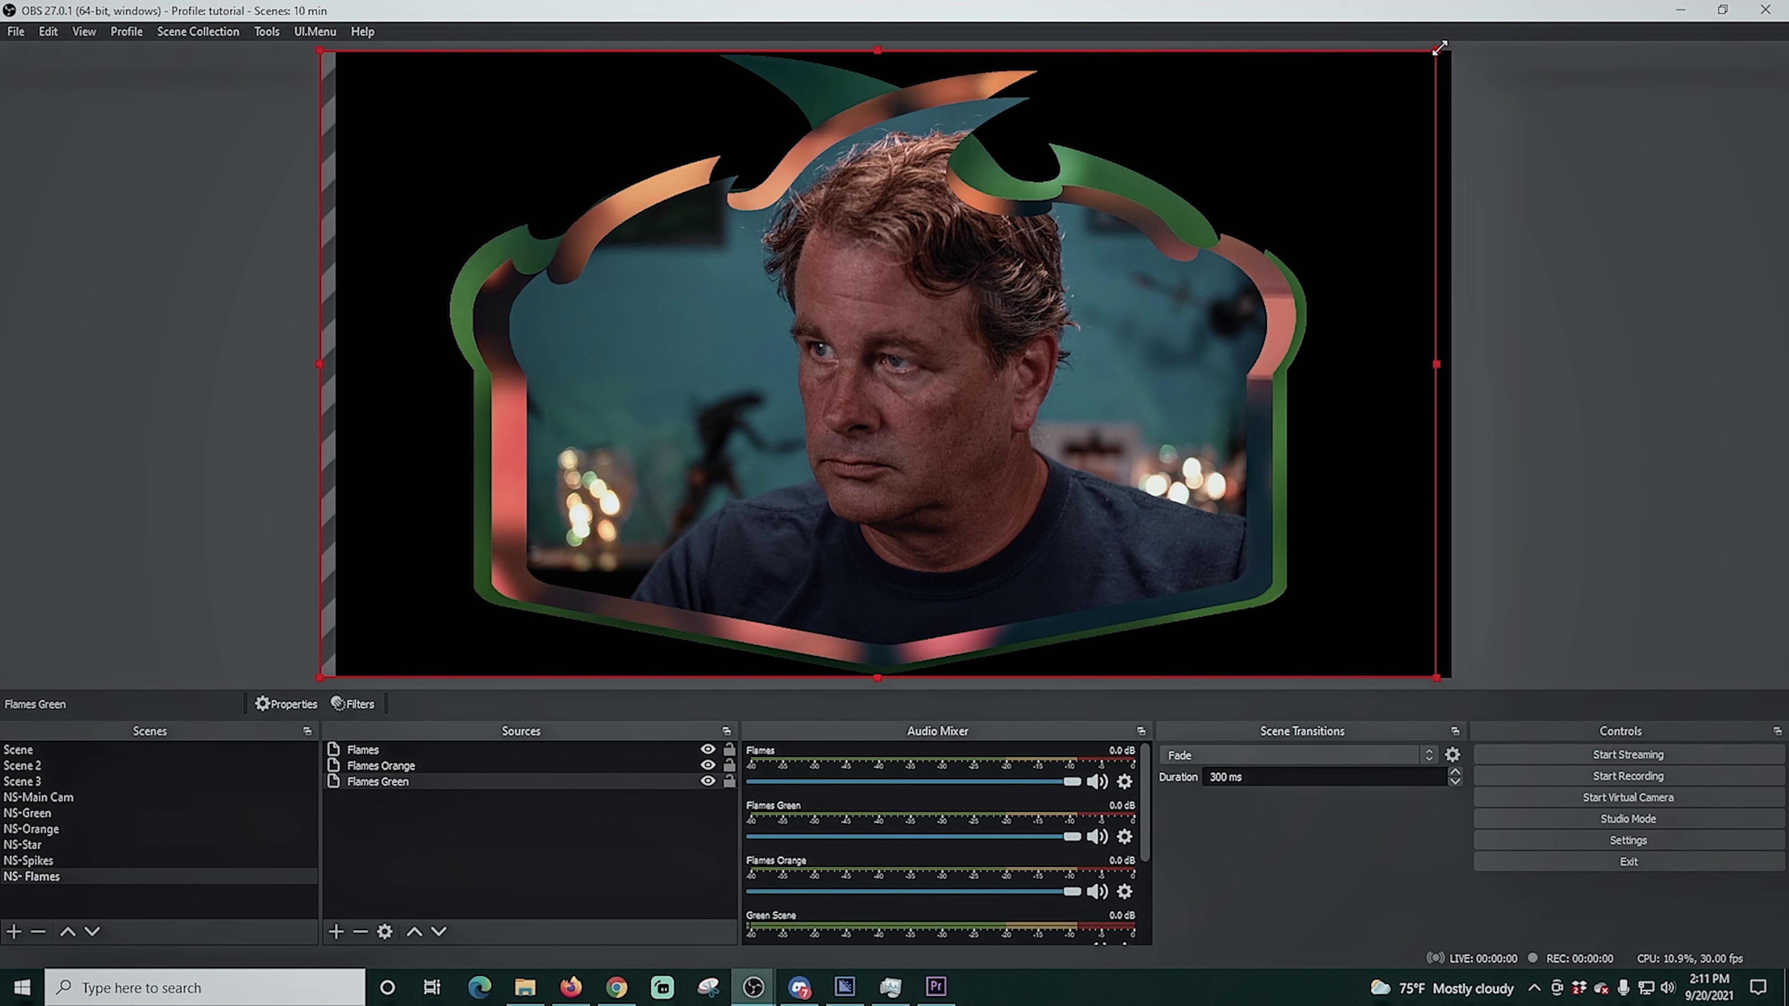
left_click_drag(1428, 61, 1408, 80)
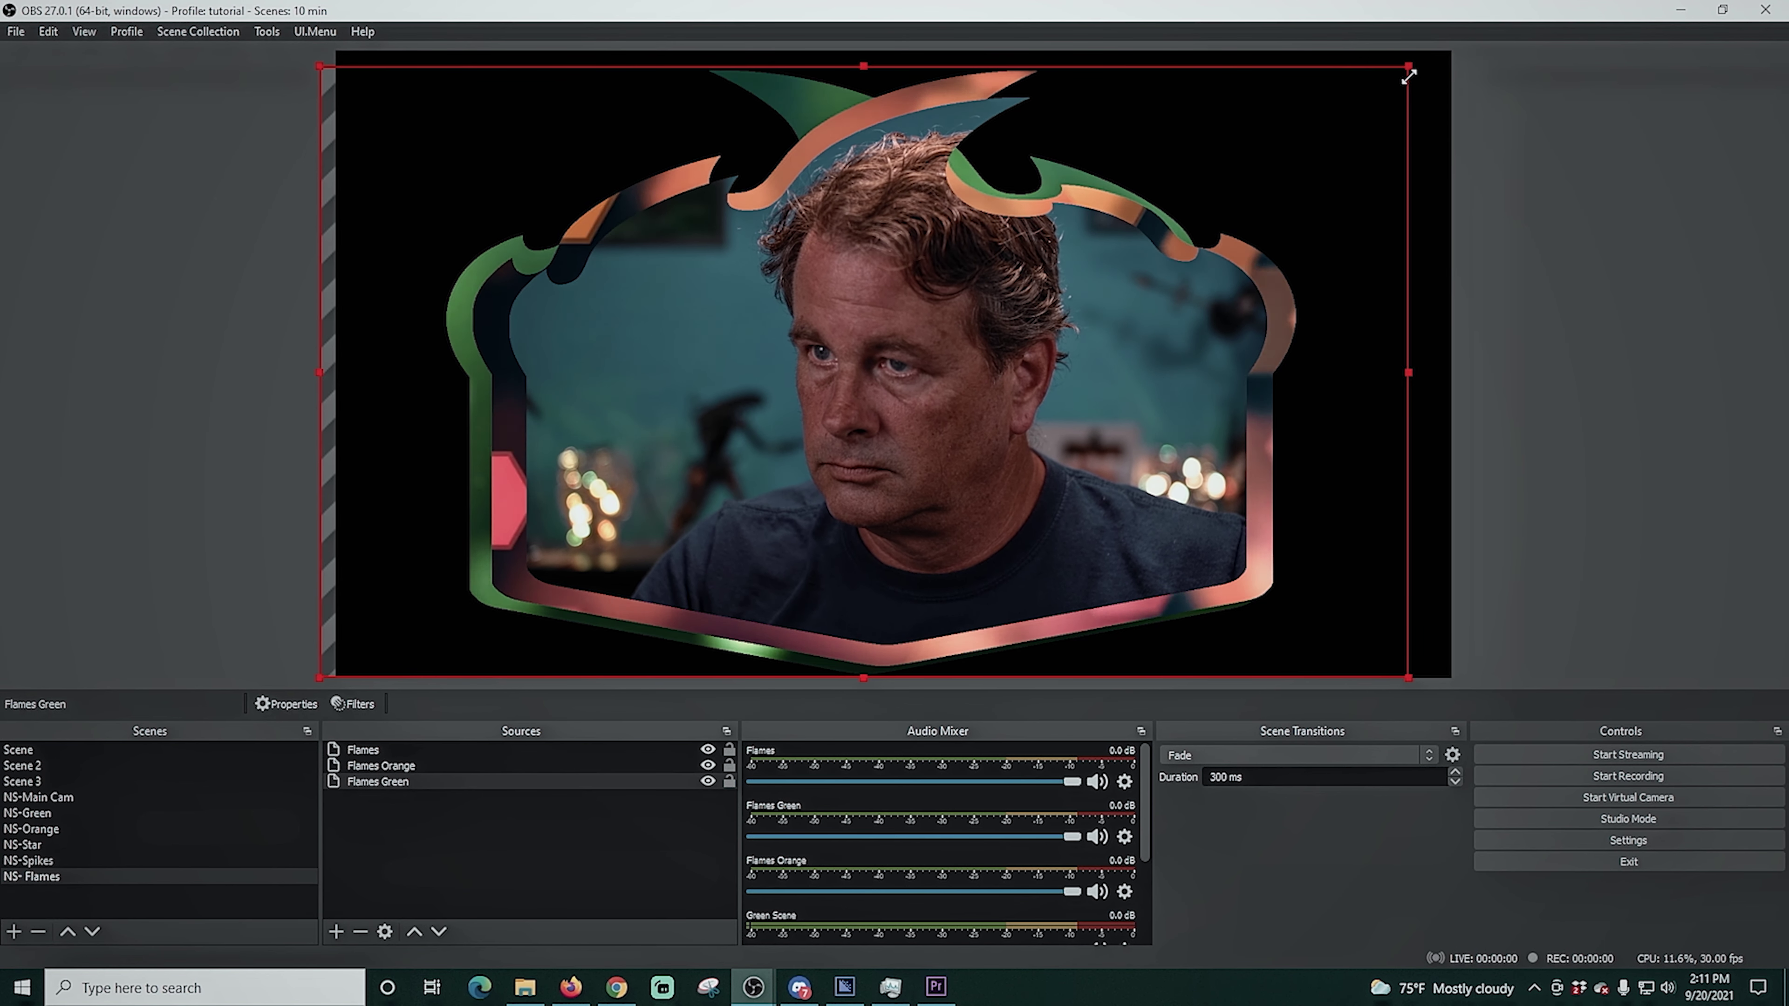
left_click_drag(1283, 107, 1292, 108)
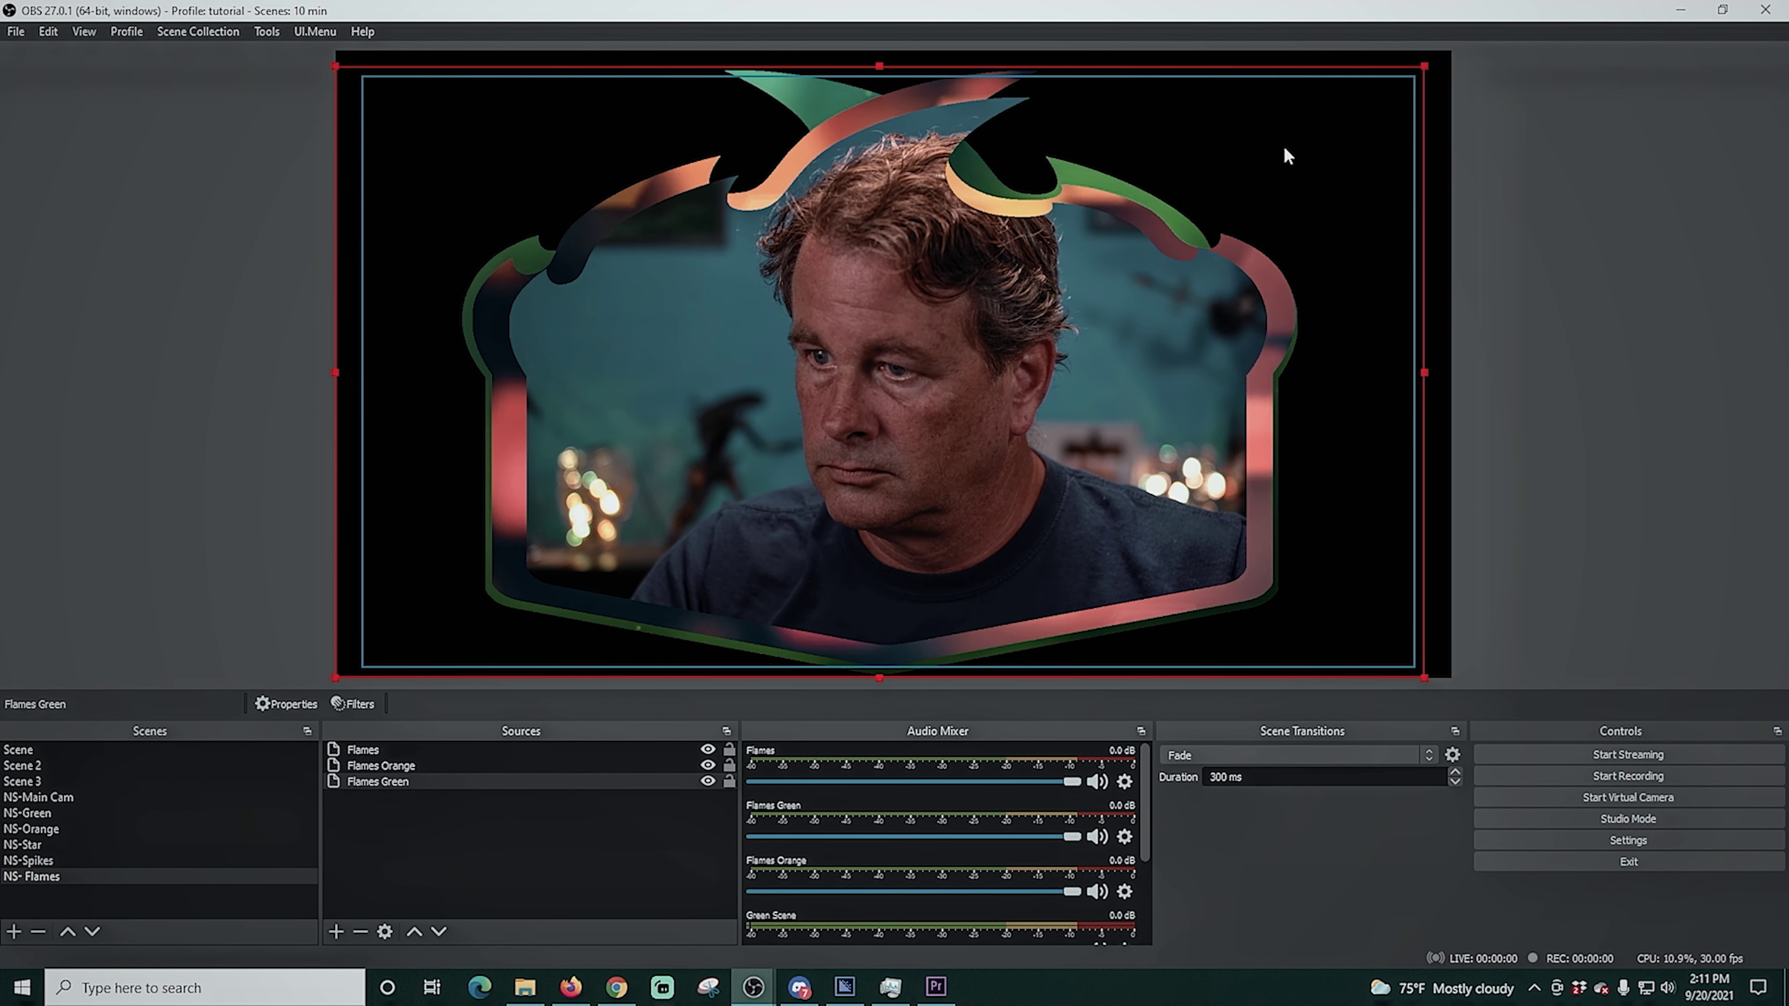
left_click(1532, 551)
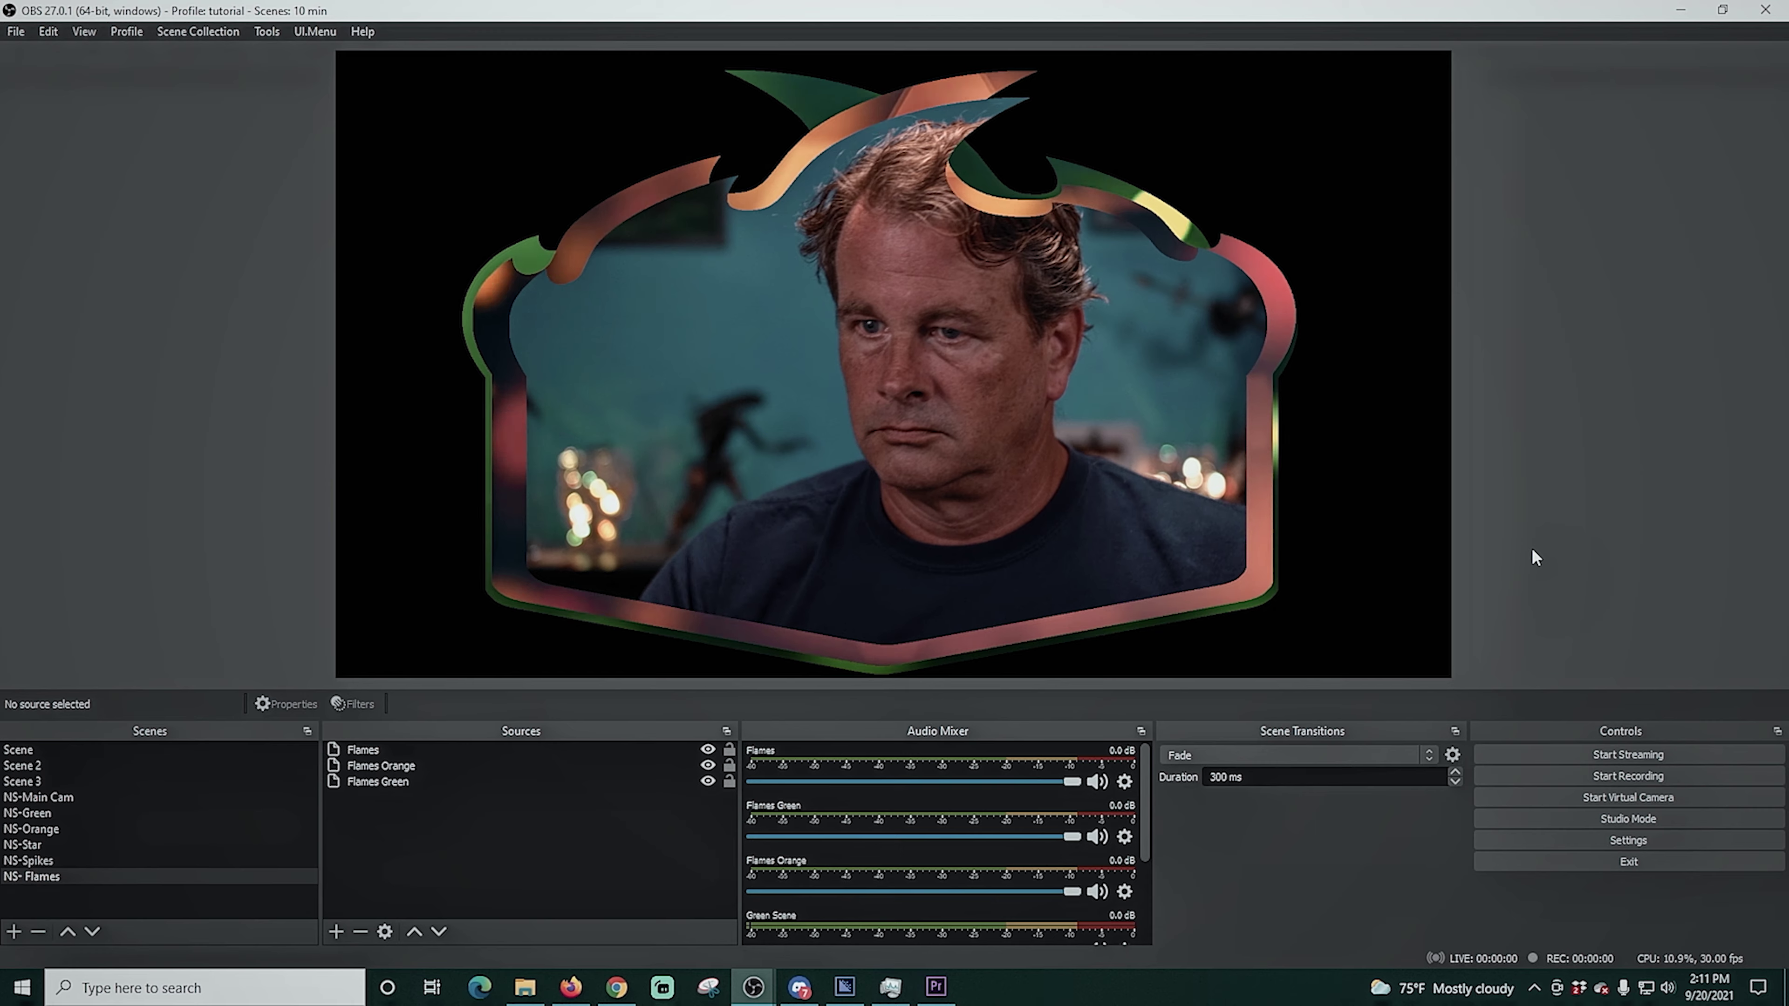